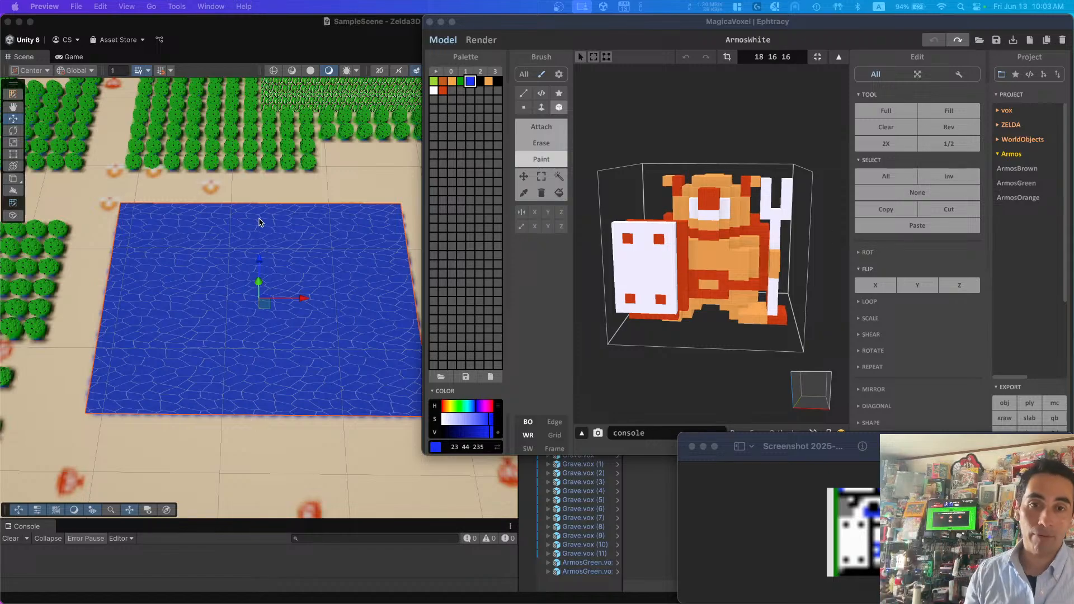
- View the ArmosGreen and ArmosBrown voxel models from the Armos folder
mouse_move(803, 215)
right_down()
mouse_move(617, 216)
mouse_move(818, 222)
mouse_move(794, 219)
right_up()
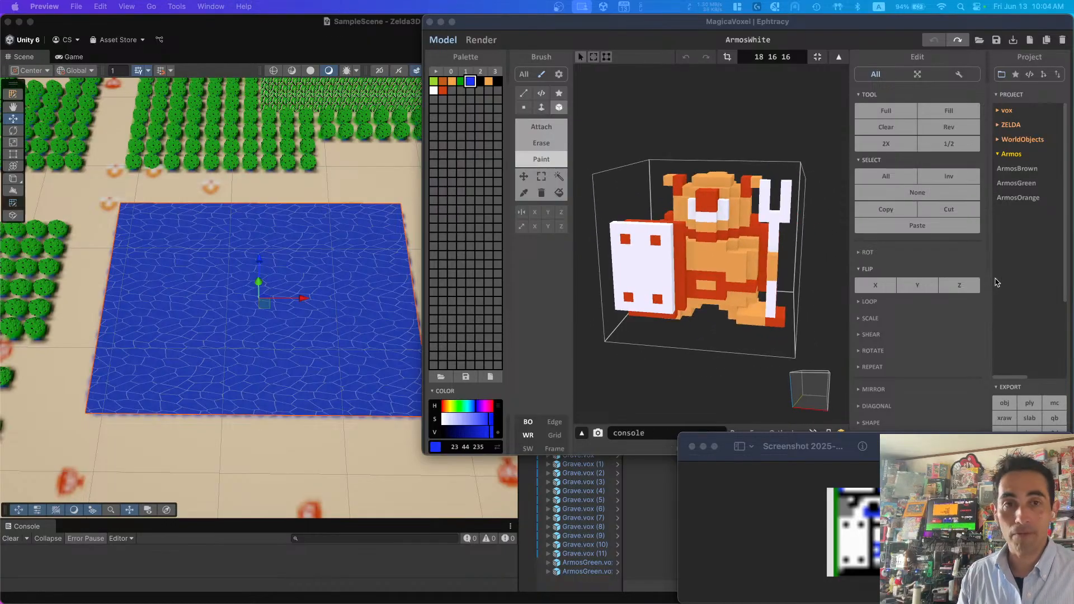
click(1036, 187)
click(1032, 185)
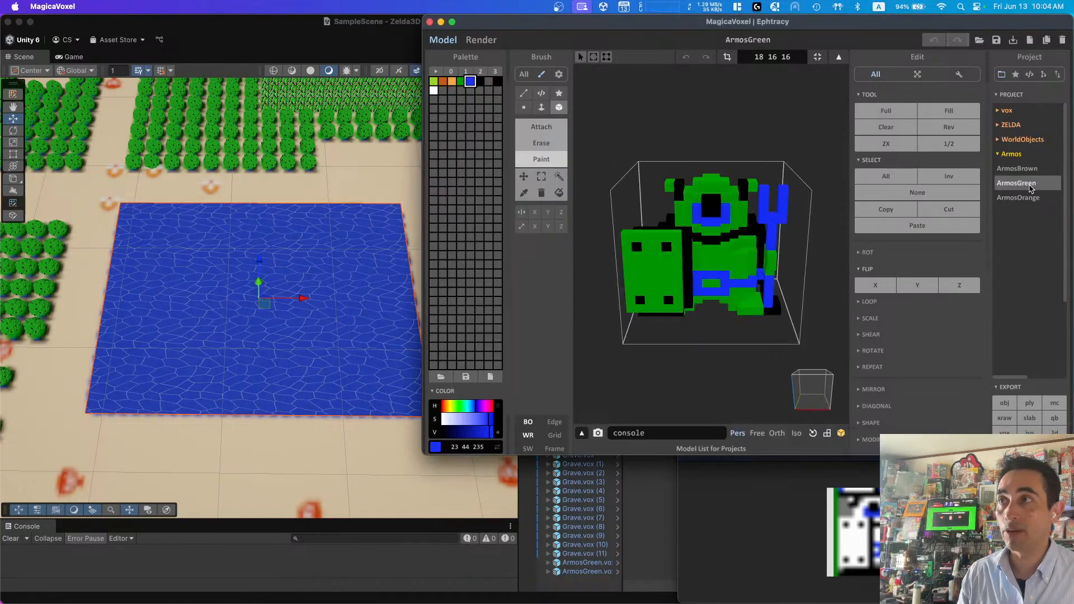
click(1022, 170)
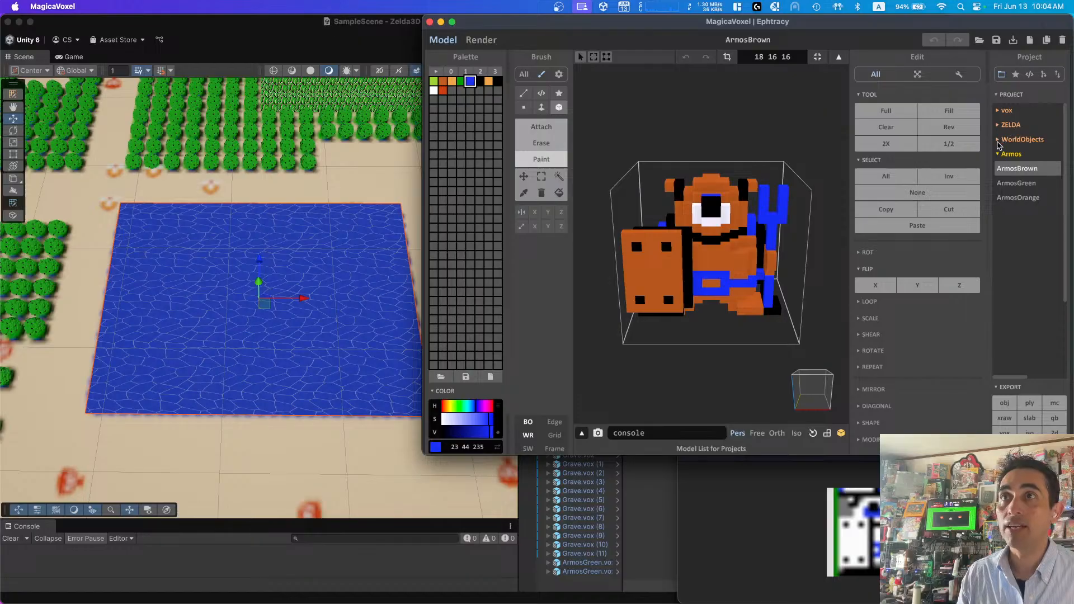
- Open the Grave model from the Graves folder under WorldObjects and view it at an angle
click(998, 141)
click(1014, 184)
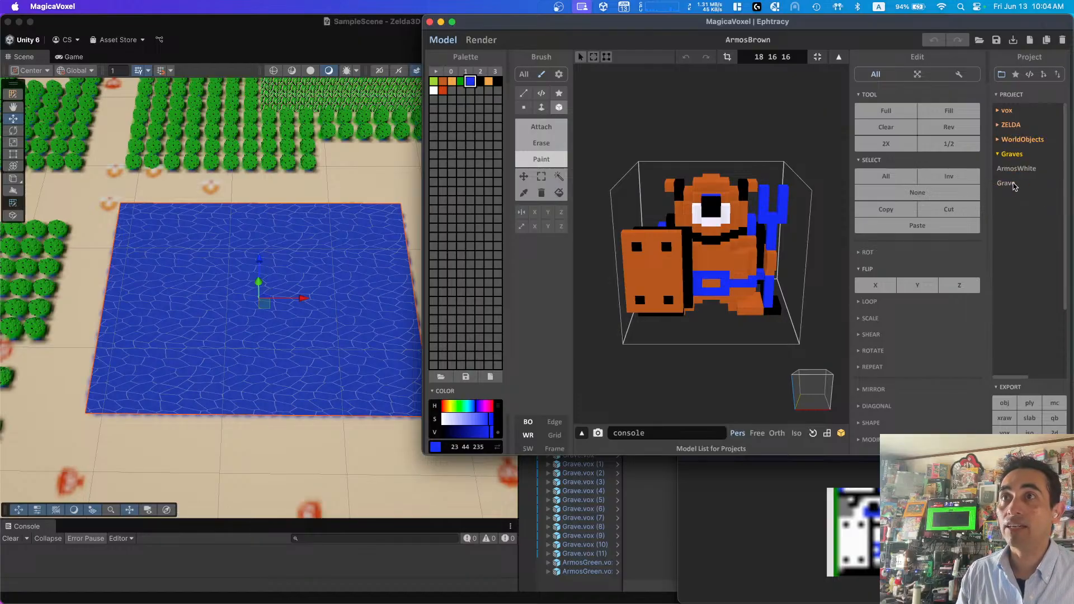
click(1008, 170)
click(1007, 186)
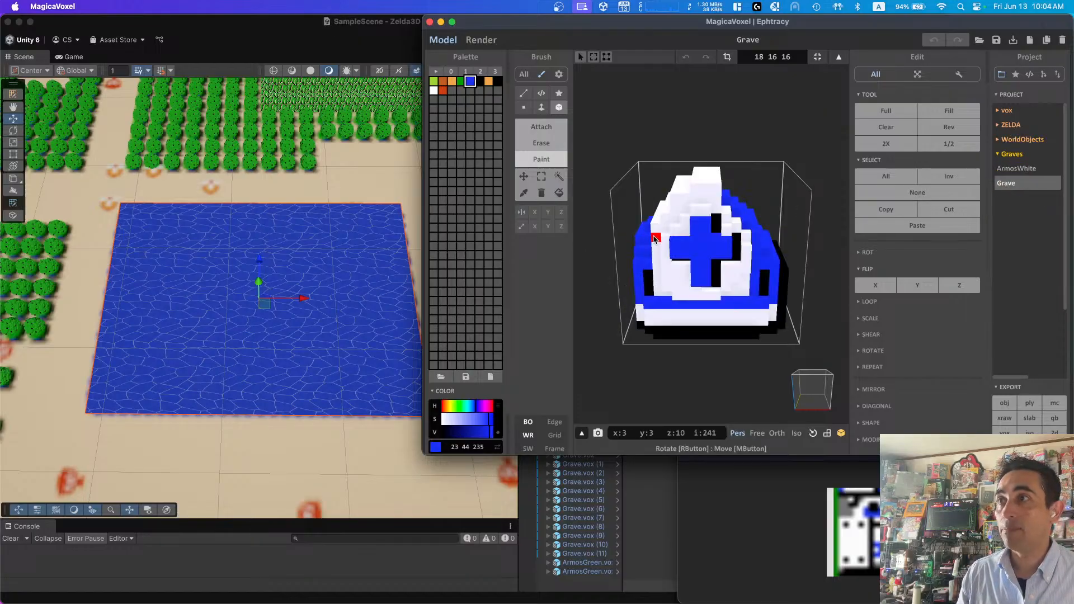
drag(655, 239, 725, 203)
key(super+z)
mouse_move(703, 195)
right_down()
mouse_move(682, 113)
mouse_move(800, 118)
mouse_move(678, 126)
right_up()
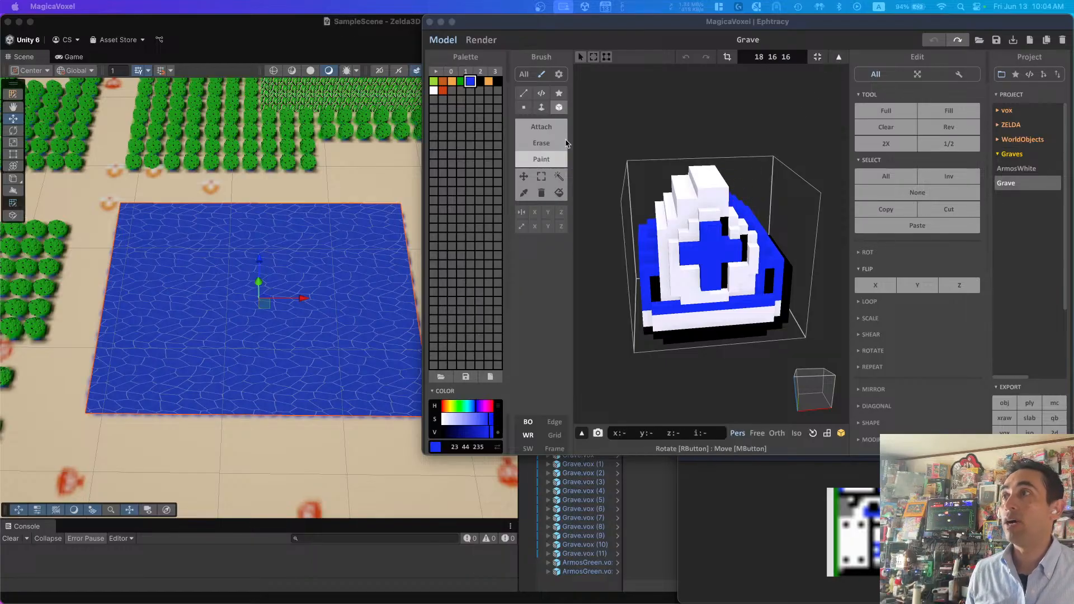
- Switch to Unity and examine the overworld's bushes, mountains, ladders and rivers, ending at the water pool
click(376, 264)
scroll(376, 264, down, 8)
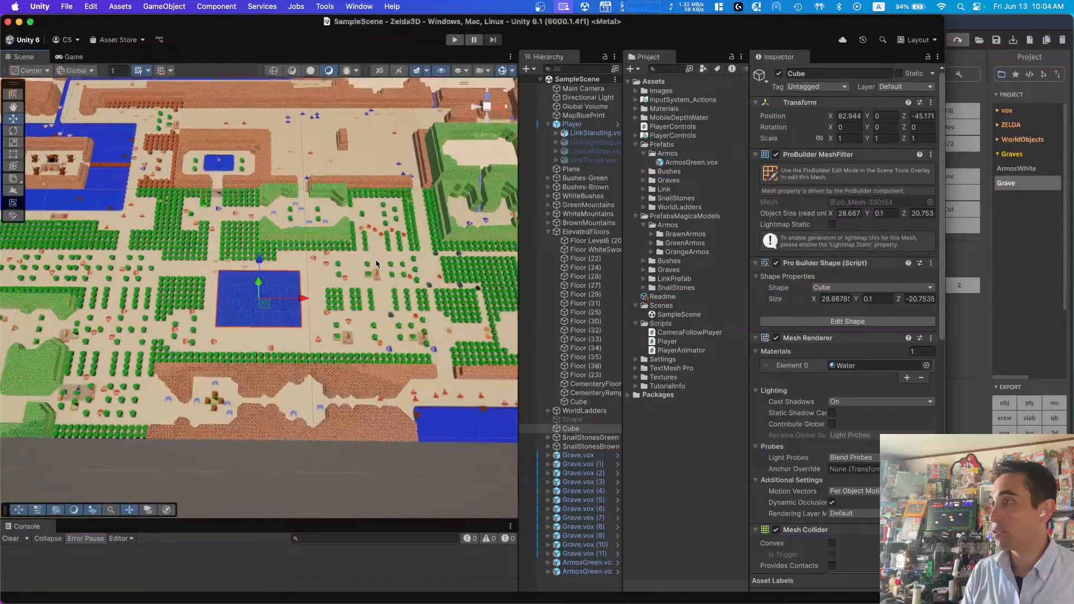
right_drag(376, 264, 192, 201)
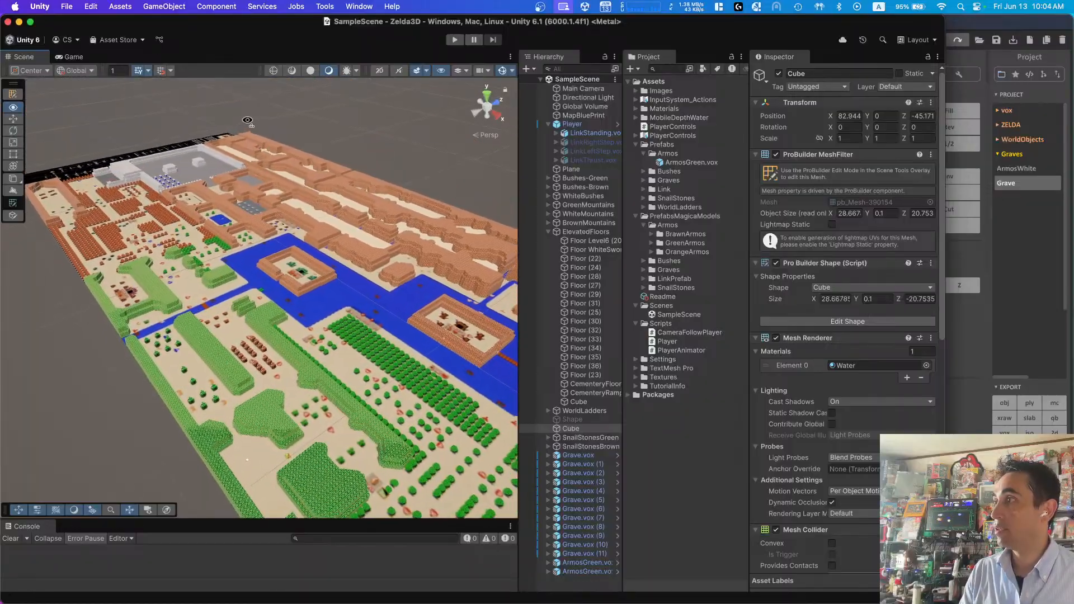
right_drag(247, 108, 495, 174)
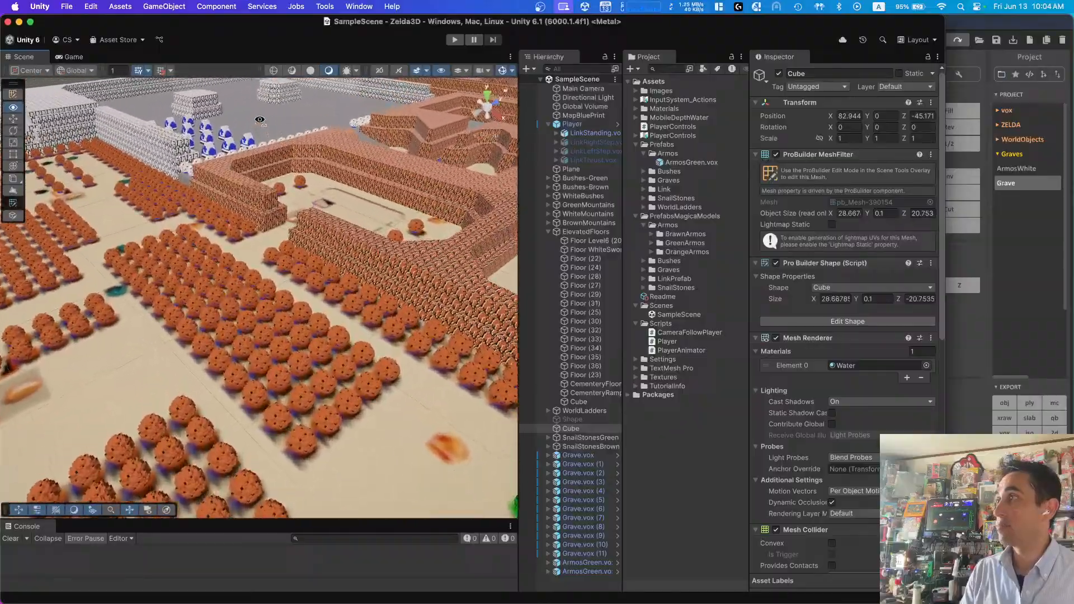
right_drag(282, 112, 477, 161)
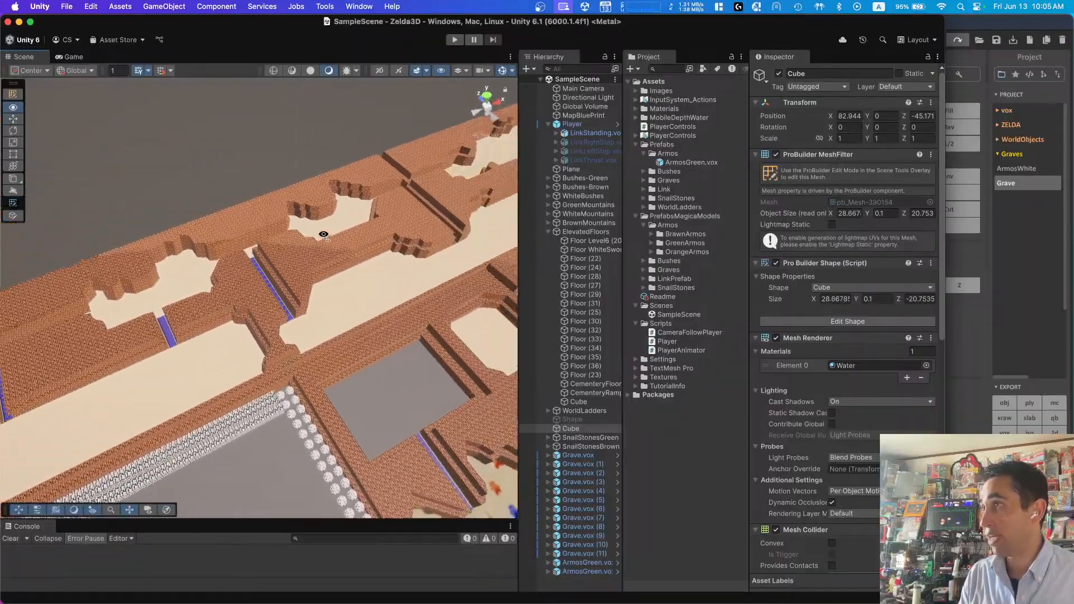
right_drag(326, 234, 231, 292)
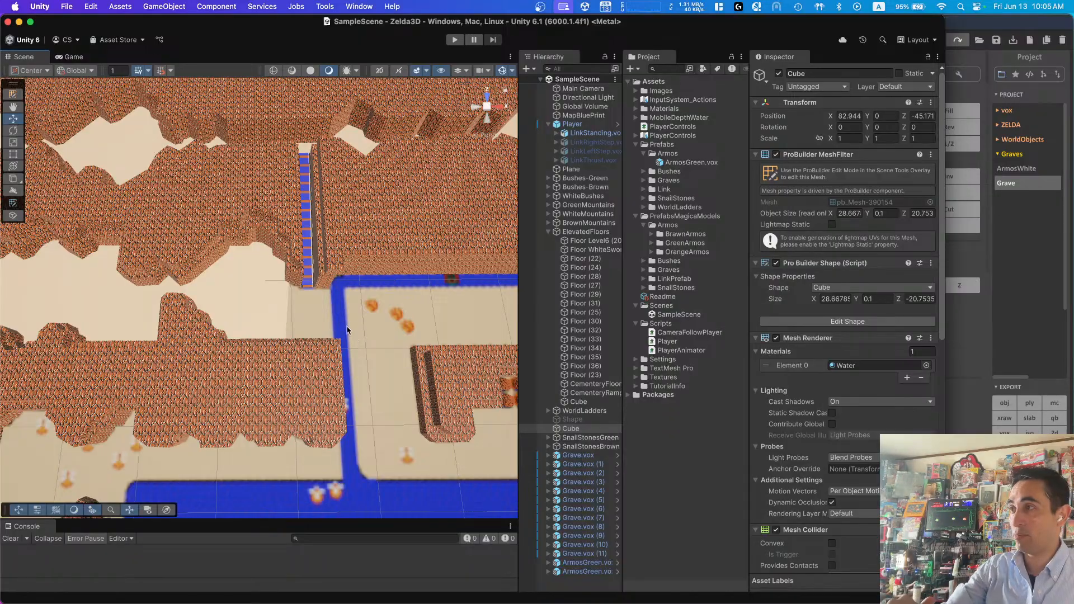
right_drag(380, 449, 335, 330)
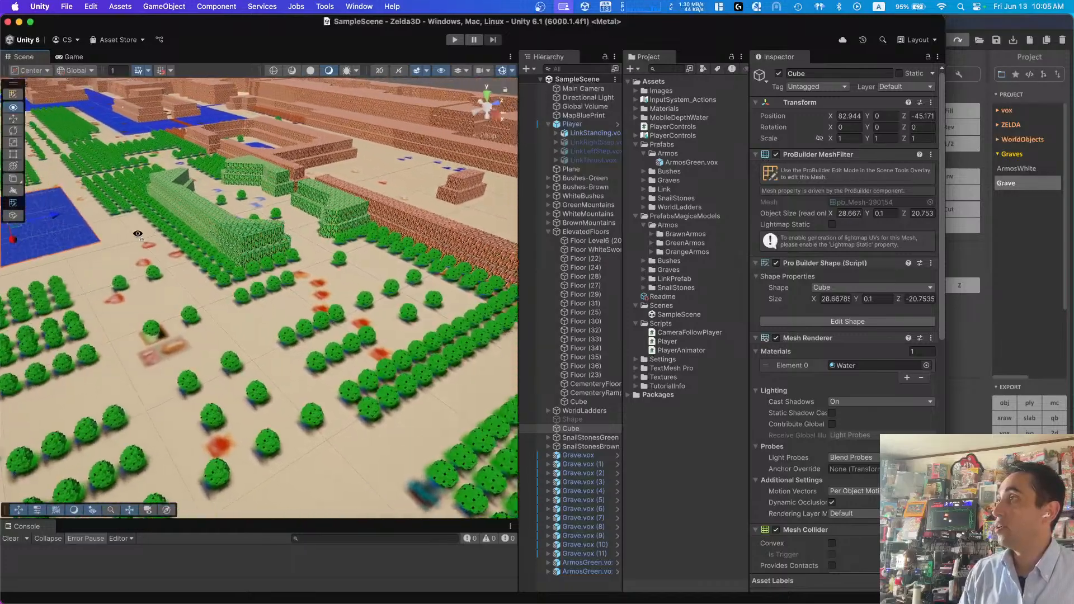
right_drag(115, 226, 296, 278)
key(w)
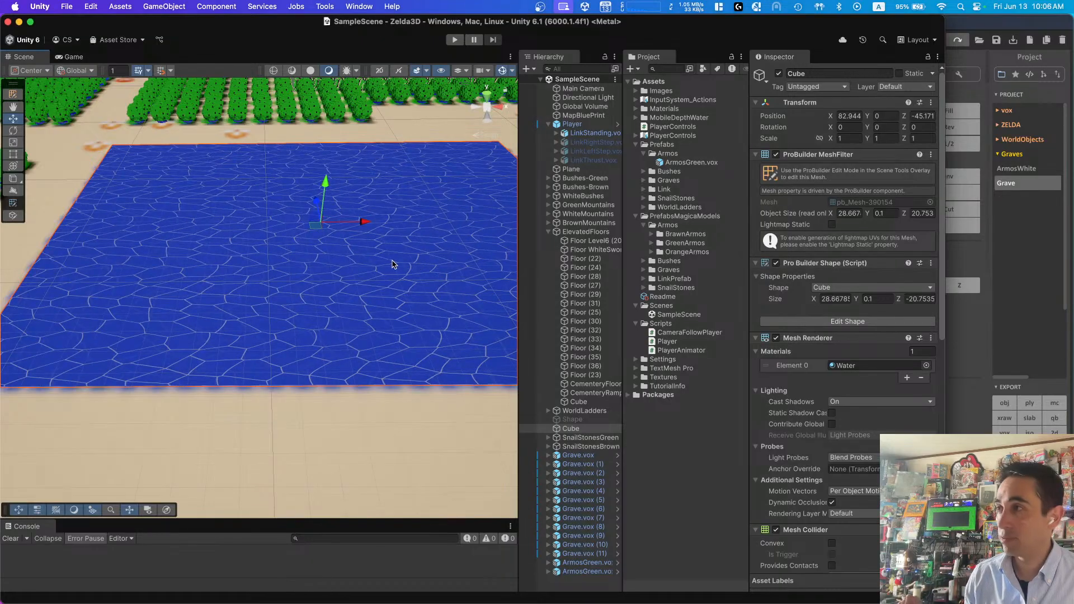
- Widen the Scene view by narrowing the Inspector and shifting the Project and Hierarchy panels over
drag(749, 240, 787, 242)
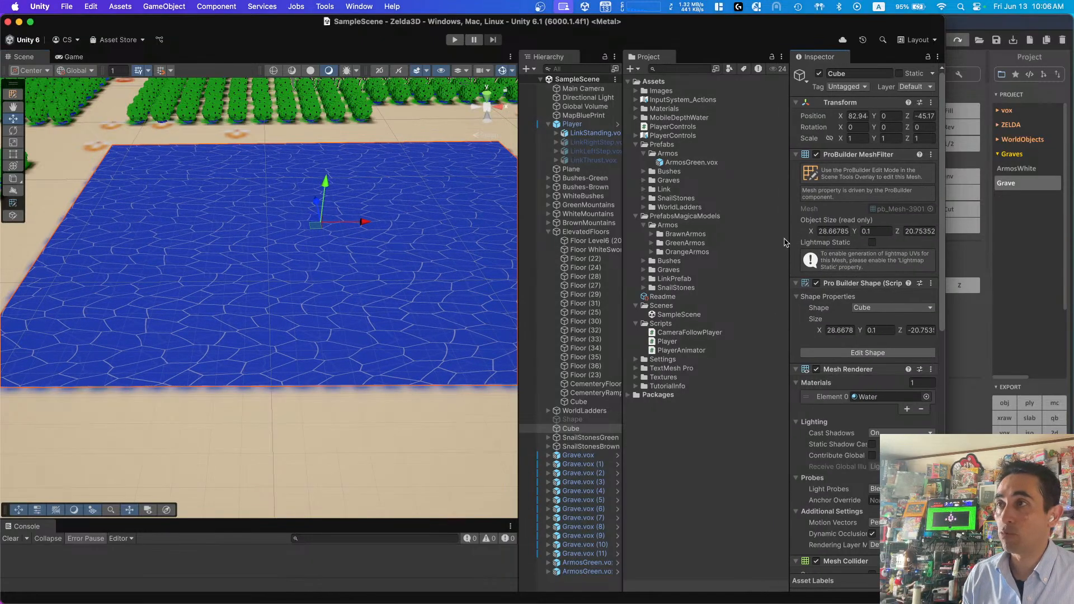
drag(621, 261, 673, 262)
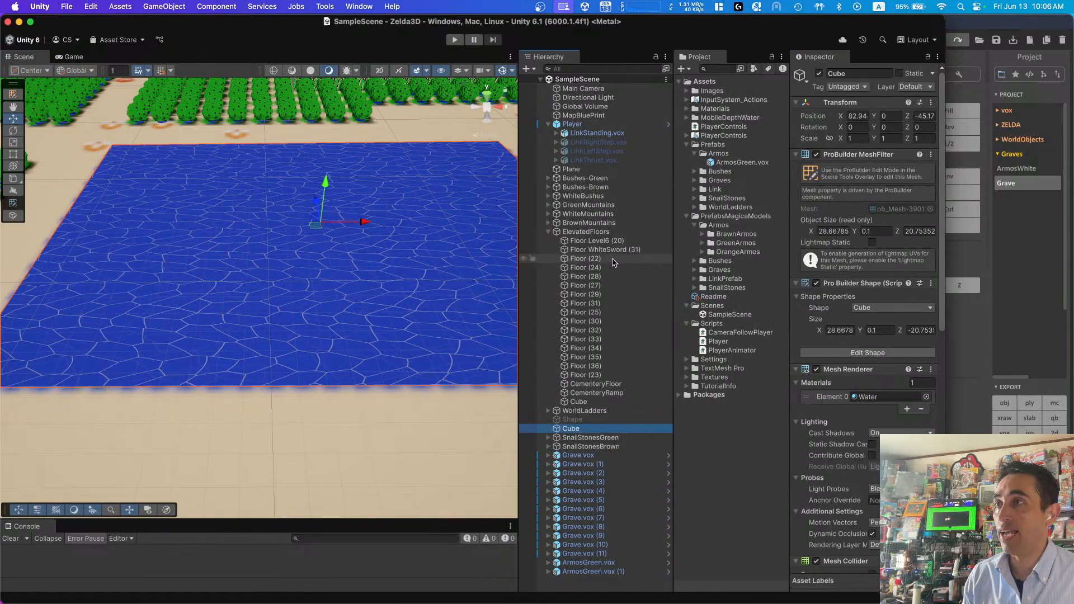
drag(517, 257, 578, 257)
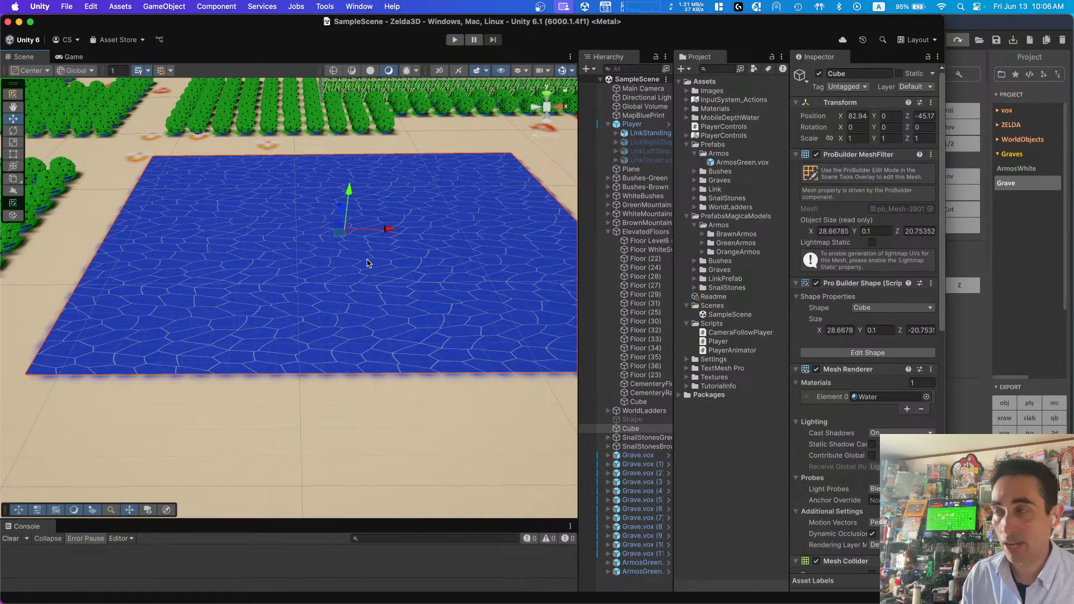
- Play-test the scene by walking the character across the water pool and surrounding sand, and end play mode
right_drag(362, 250, 384, 235)
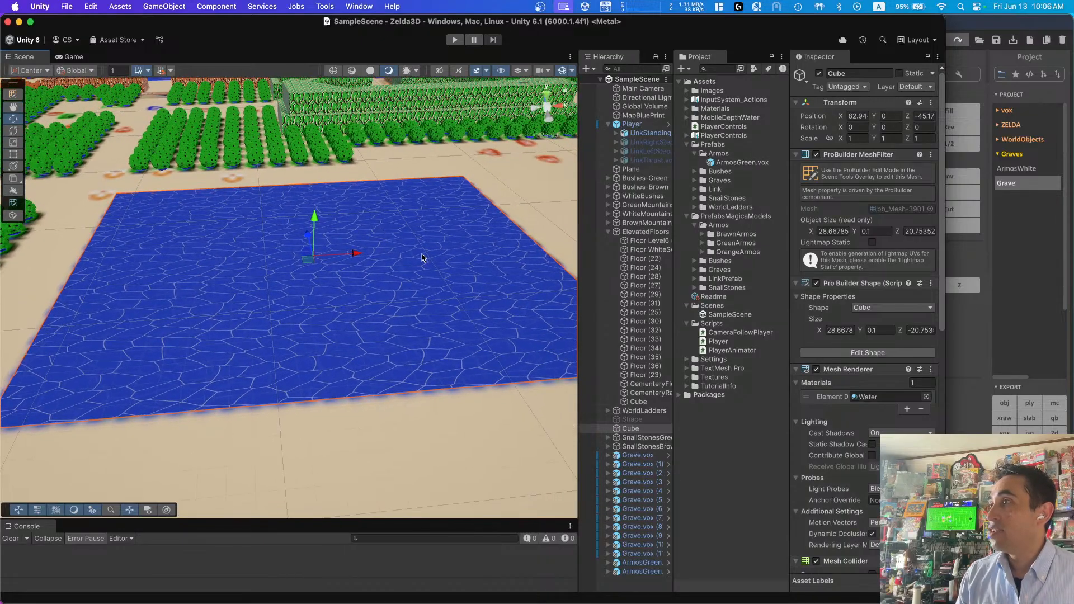
right_drag(512, 229, 290, 204)
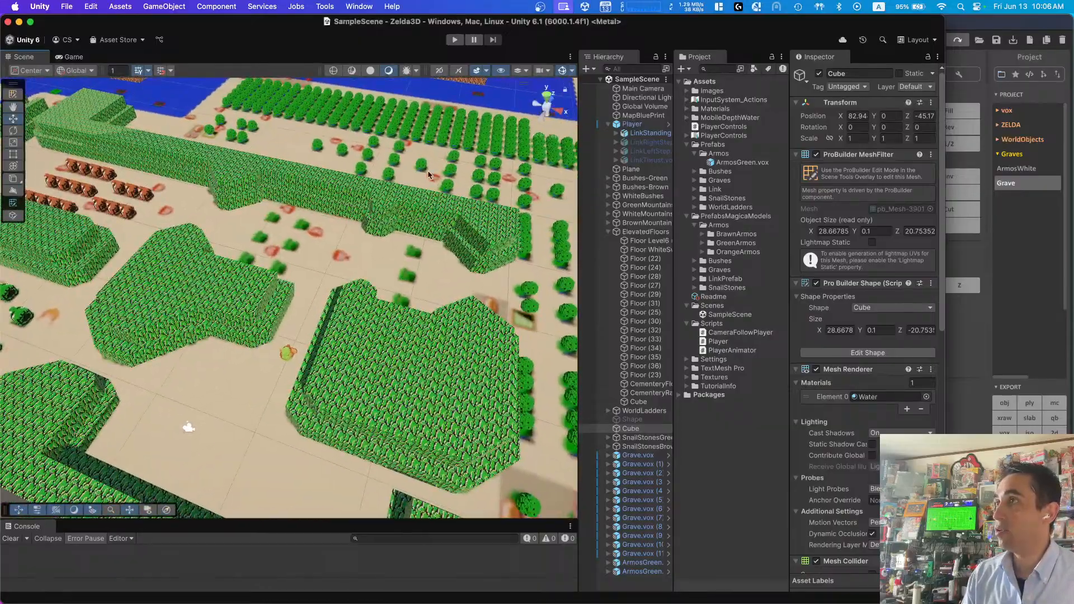
click(454, 40)
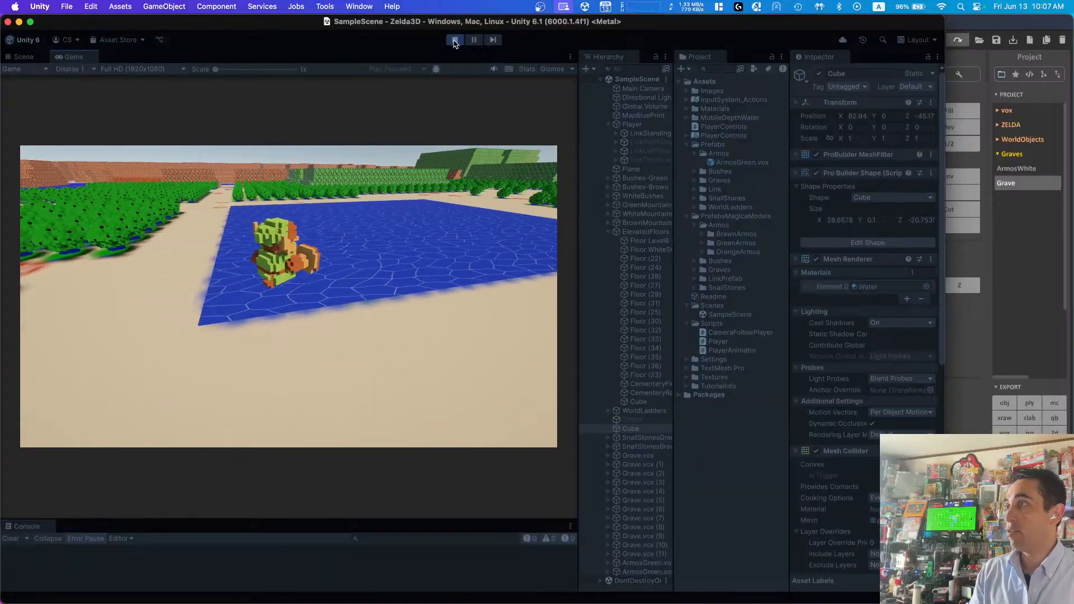
key(w)
key(s)
key(w)
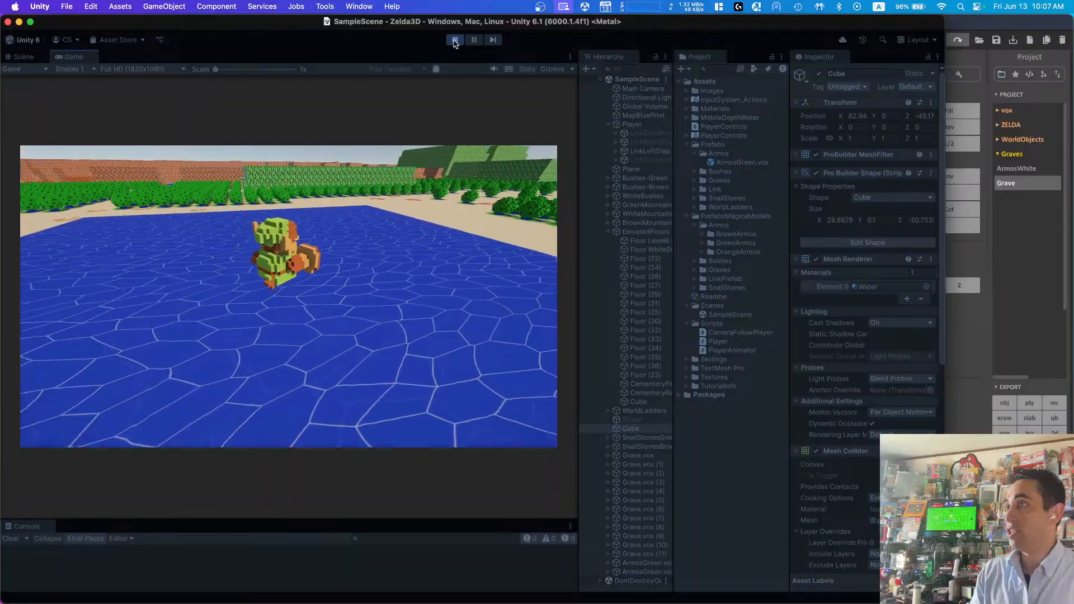
key(d)
key(s)
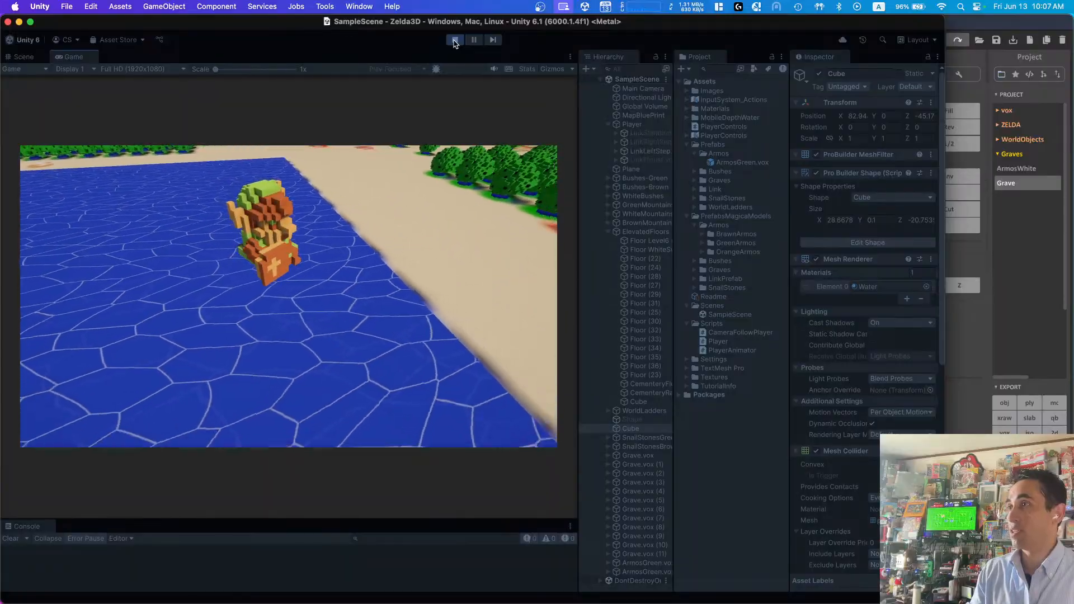
key(w)
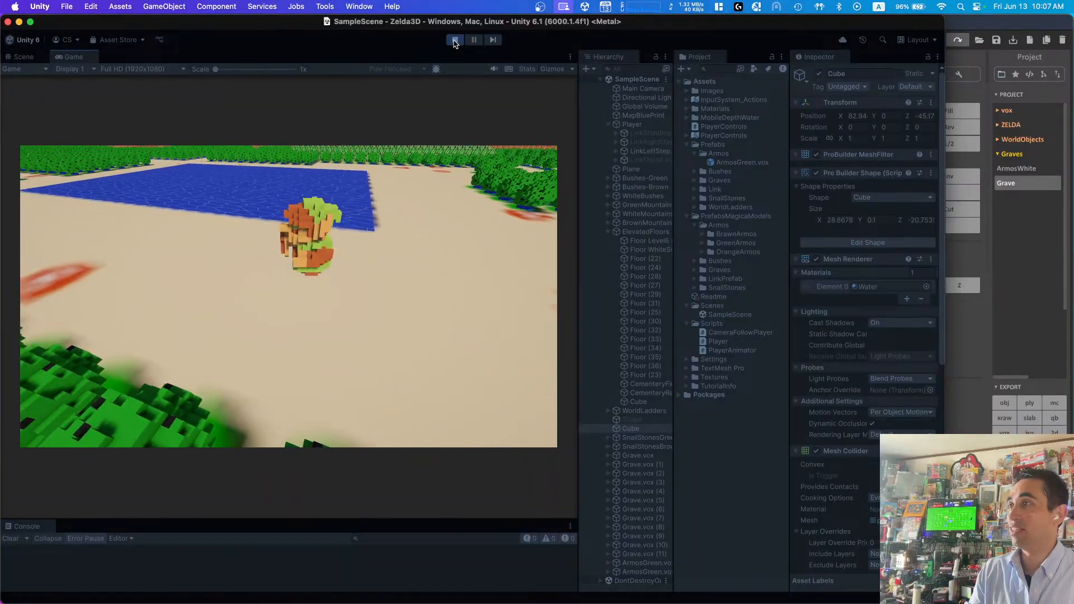
key(space)
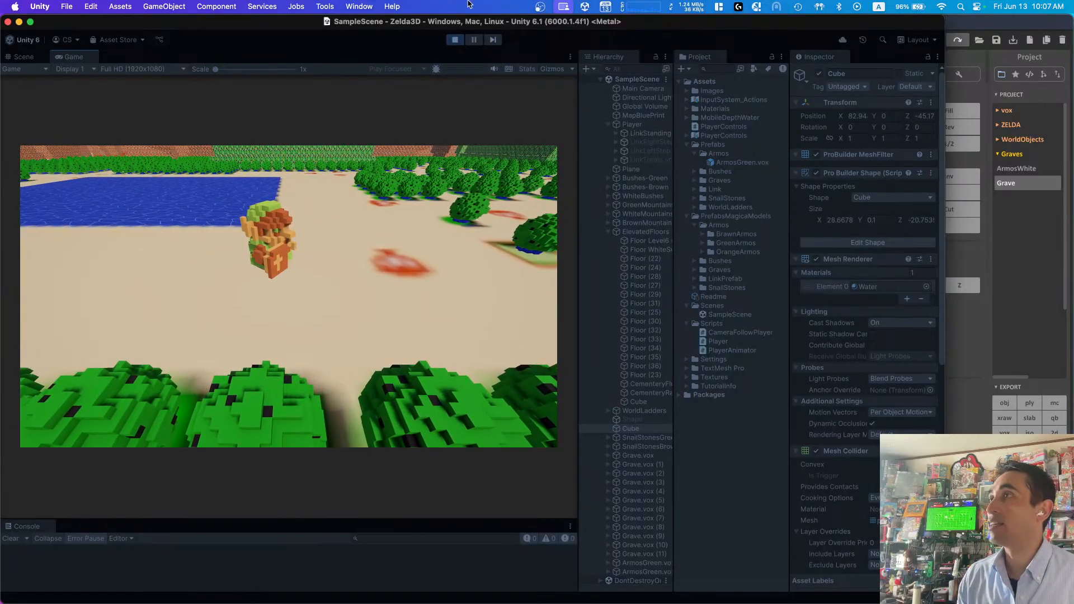
click(454, 40)
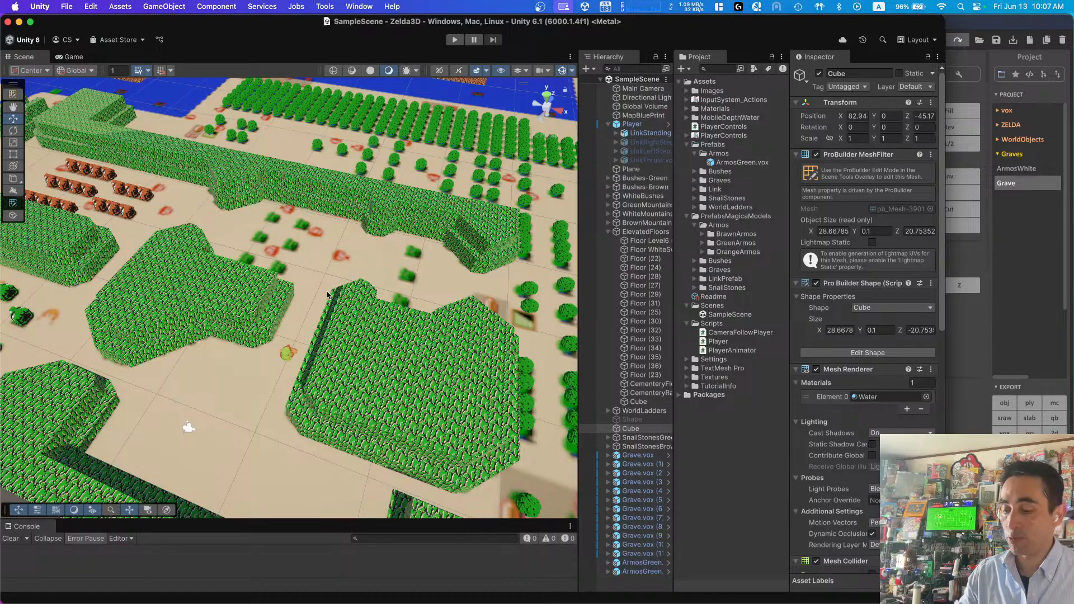
- Examine the green and brown snail stones and the flat Armos markings on the grey ground among the mountains
right_drag(360, 311, 355, 270)
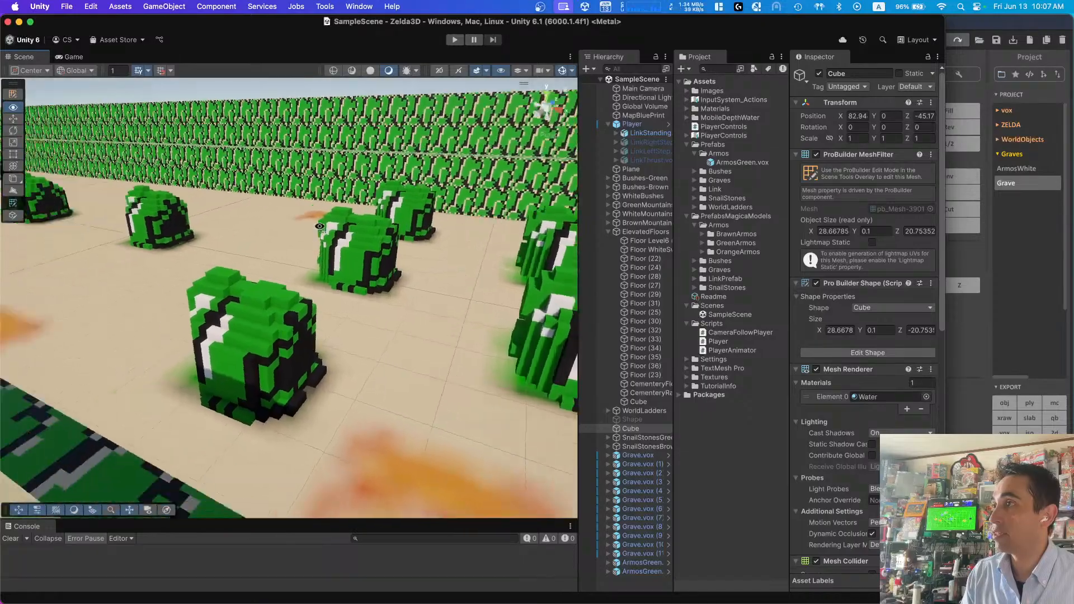
right_drag(377, 222, 269, 224)
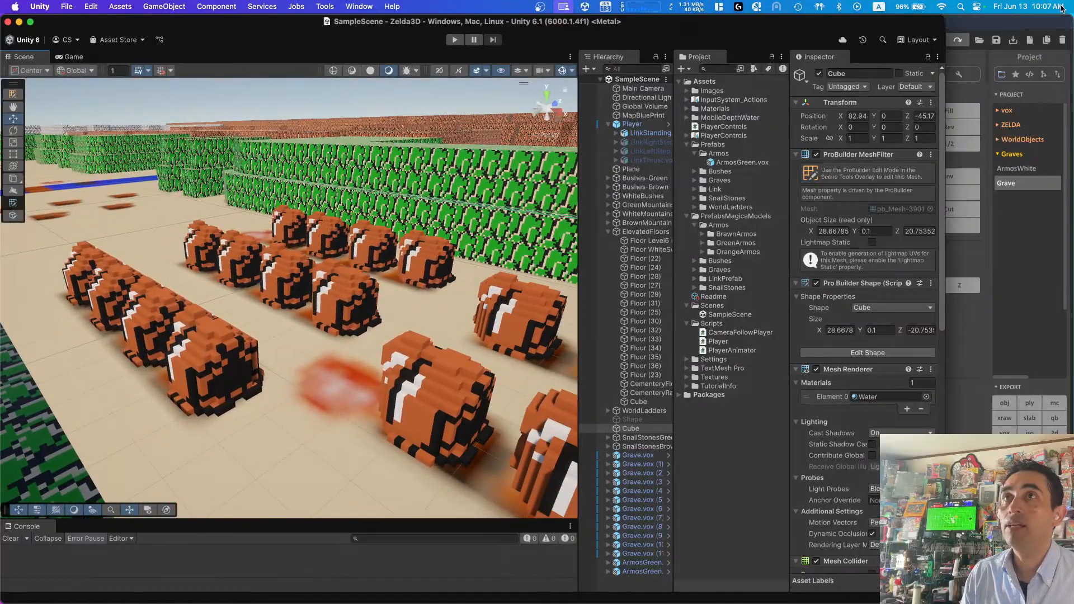
key(super+Tab)
click(168, 251)
right_drag(193, 235, 284, 255)
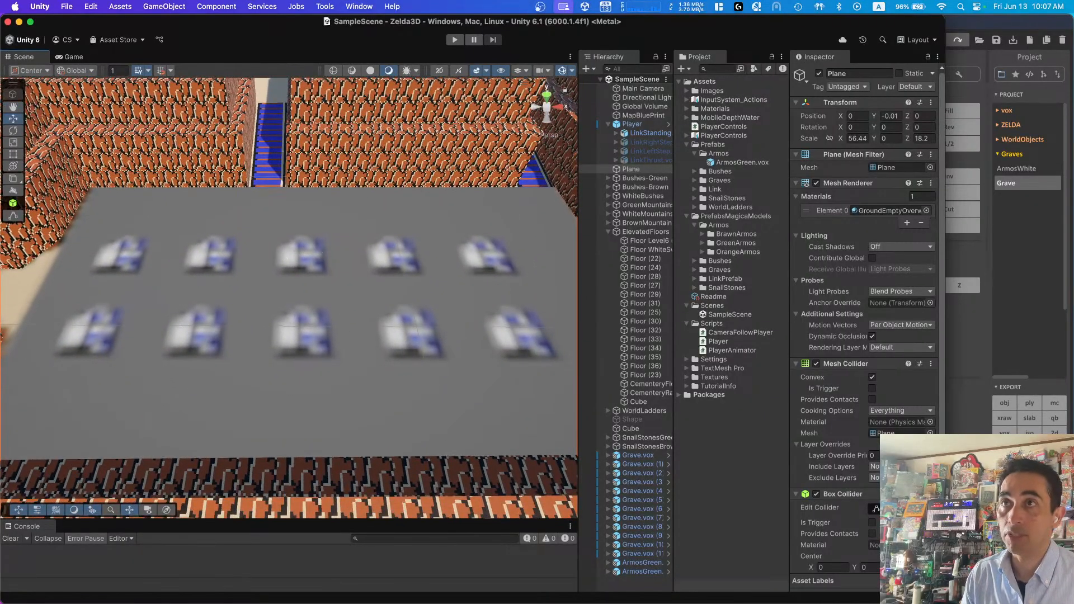
- Switch to MagicaVoxel, open the ArmosWhite model and return the project list to the WorldObjects folder
click(1020, 23)
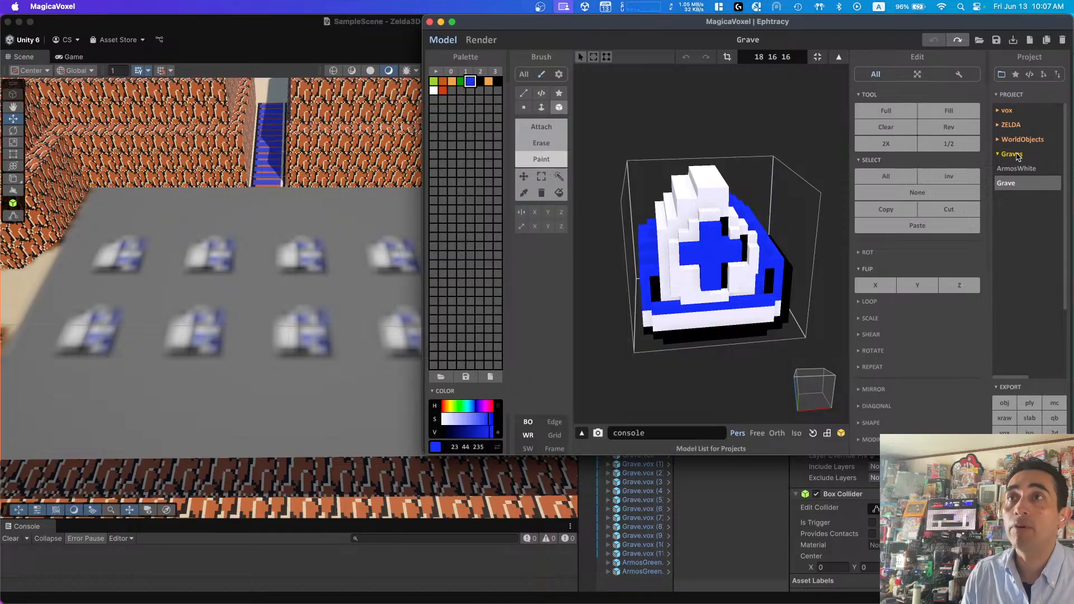
click(1022, 169)
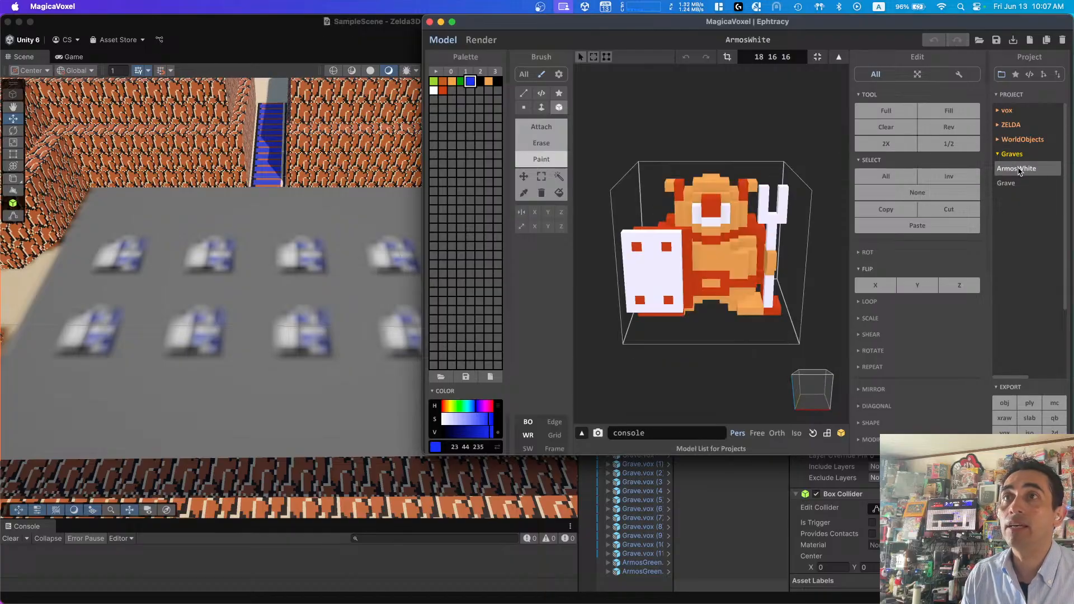
click(997, 140)
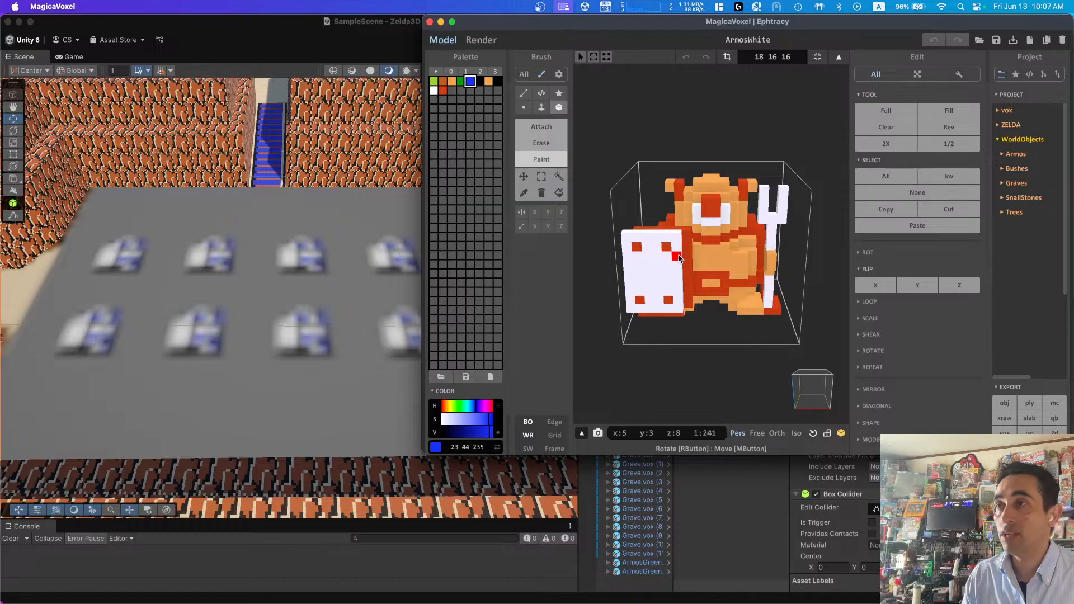
right_drag(727, 235, 684, 247)
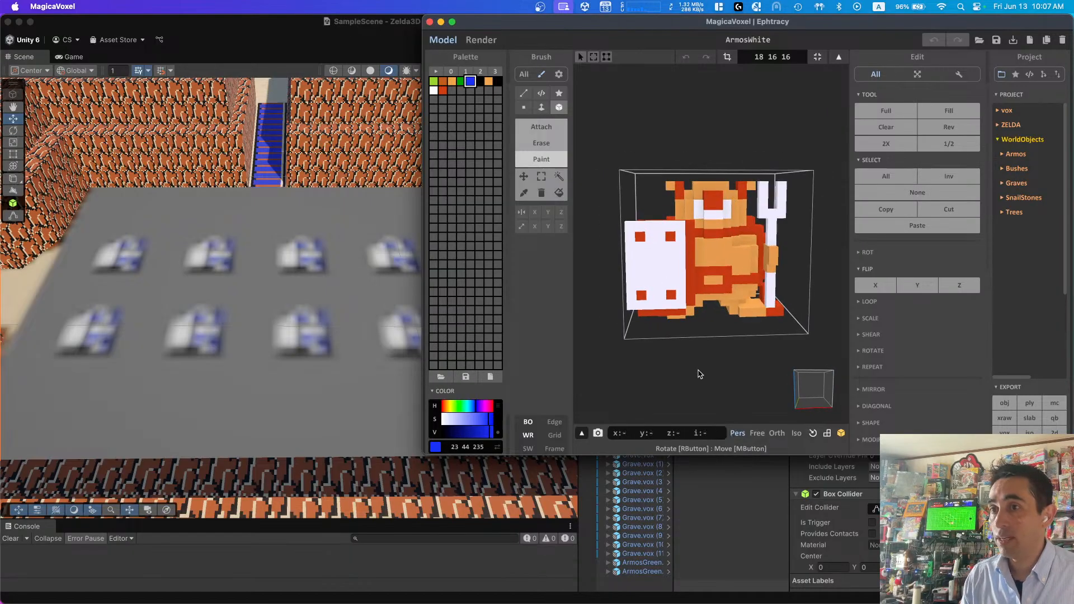
- Switch to Preview and bring the Armos reference screenshot forward beside the voxel model
key(ctrl+Up)
click(854, 503)
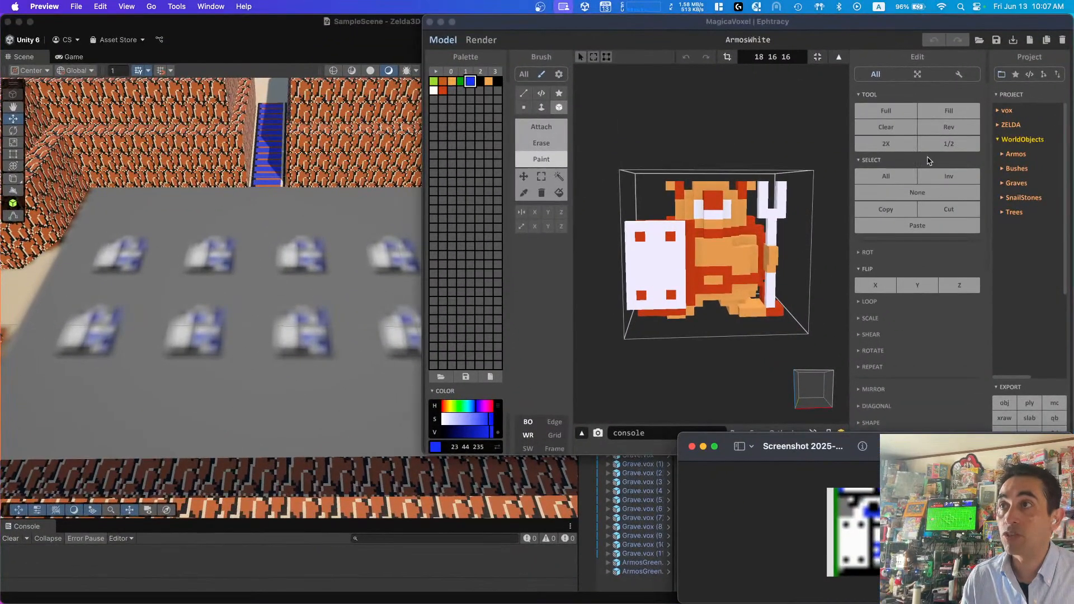
right_drag(782, 216, 820, 203)
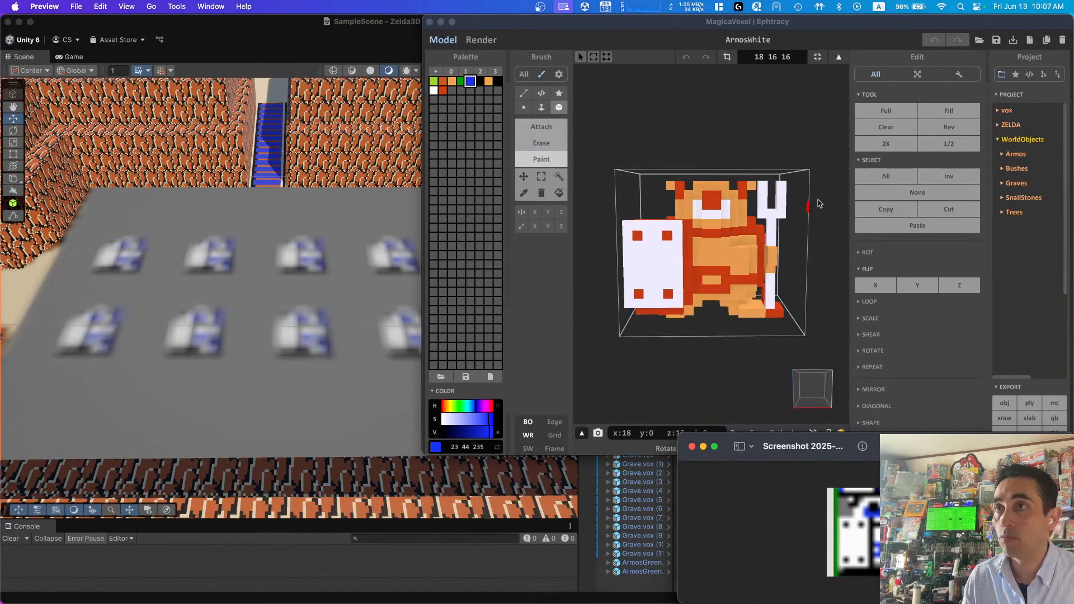
- Paint the four corner studs on the front of the Armos shield black
click(480, 81)
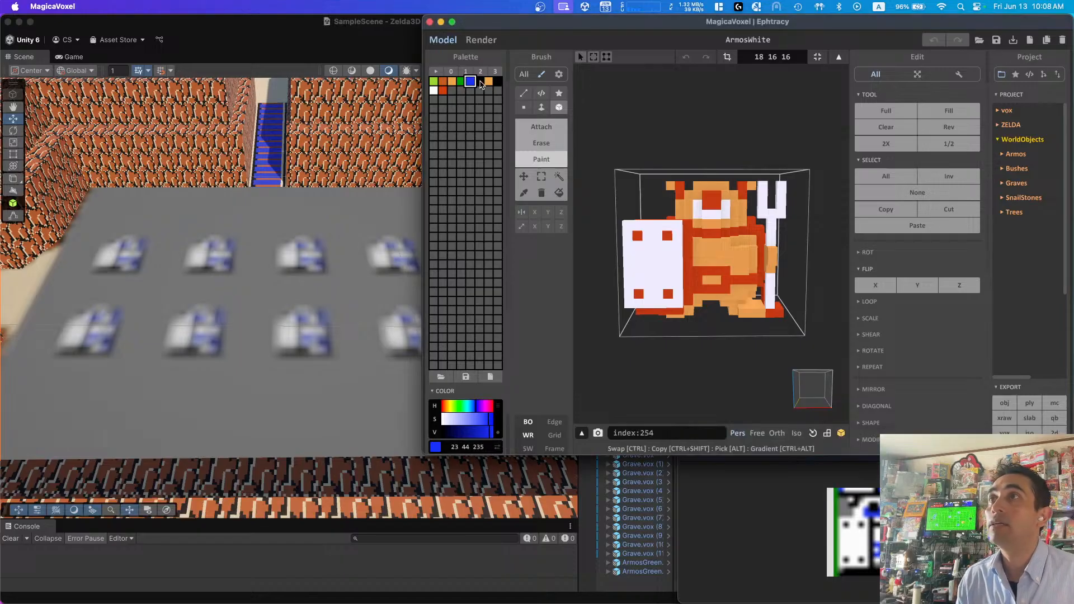
click(640, 240)
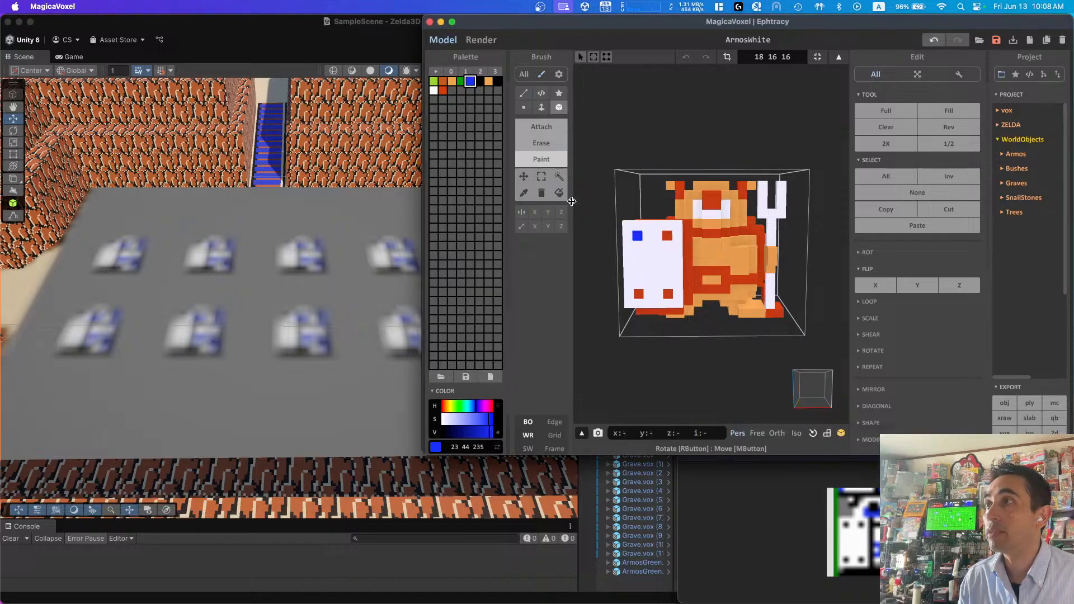
click(479, 81)
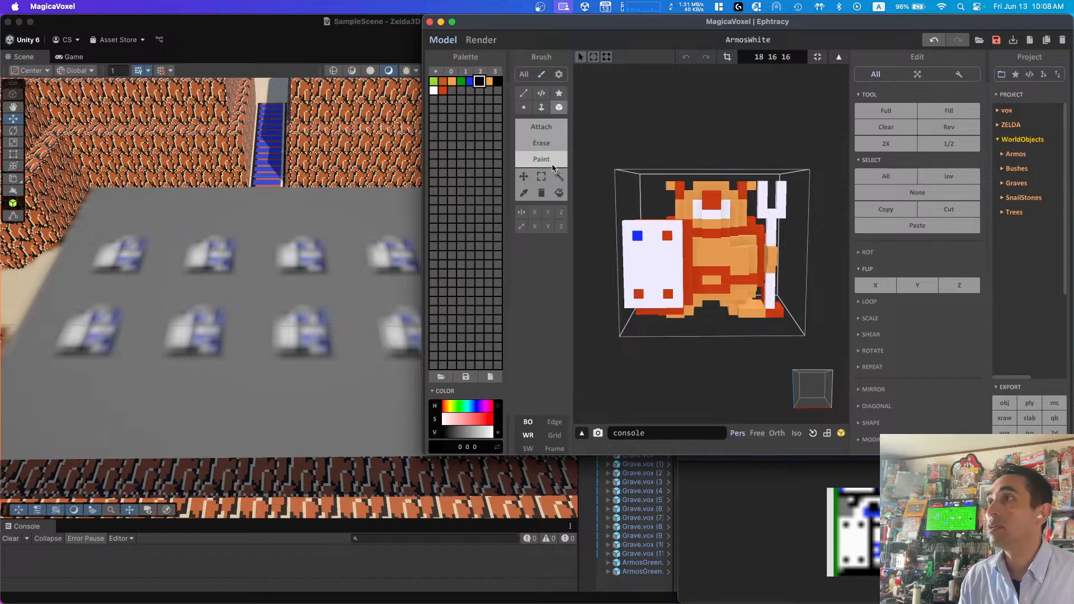
click(637, 236)
click(667, 236)
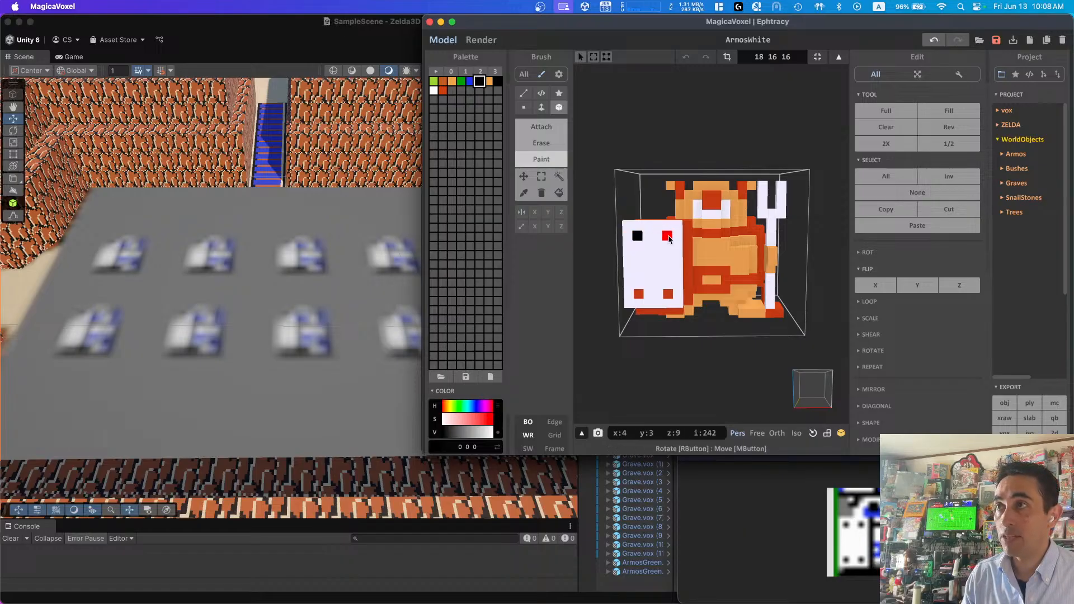
click(638, 294)
click(667, 293)
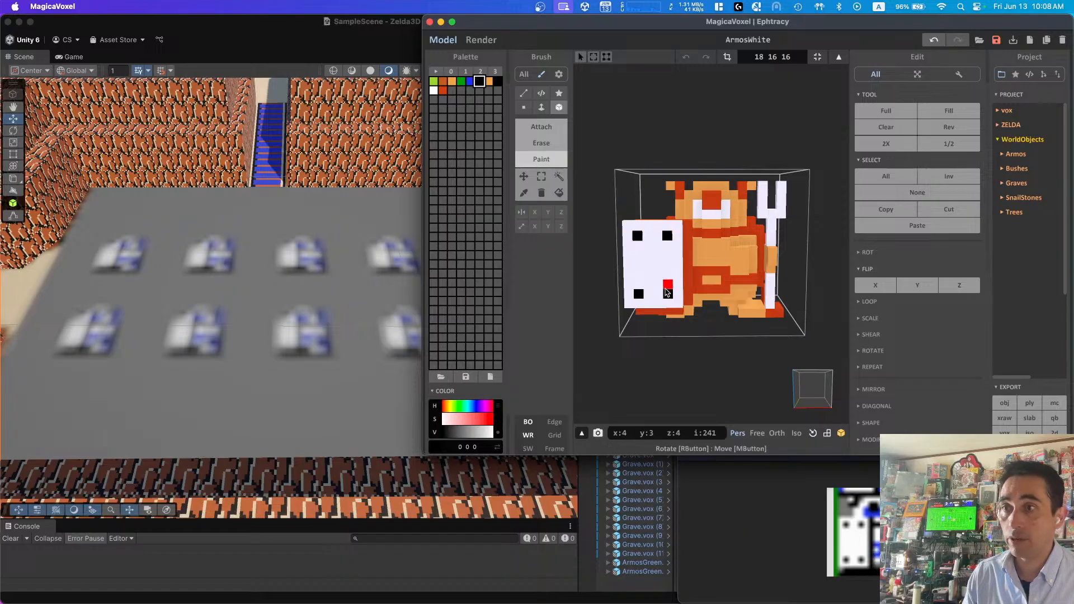
- Paint the shield's red backing layer black along its side, underside and rear
right_drag(670, 296, 690, 289)
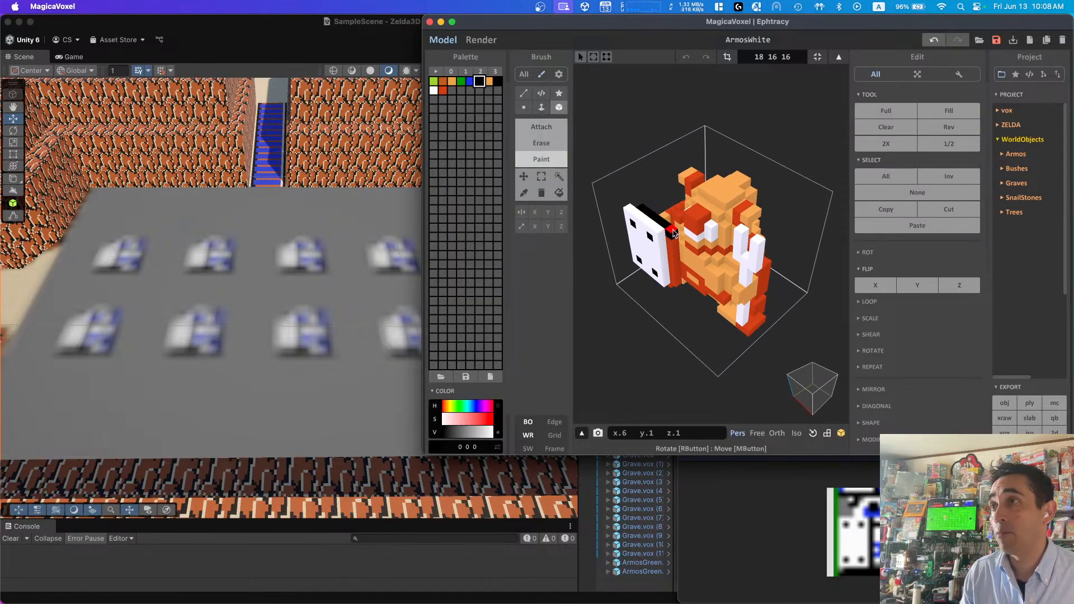
right_drag(674, 232, 678, 217)
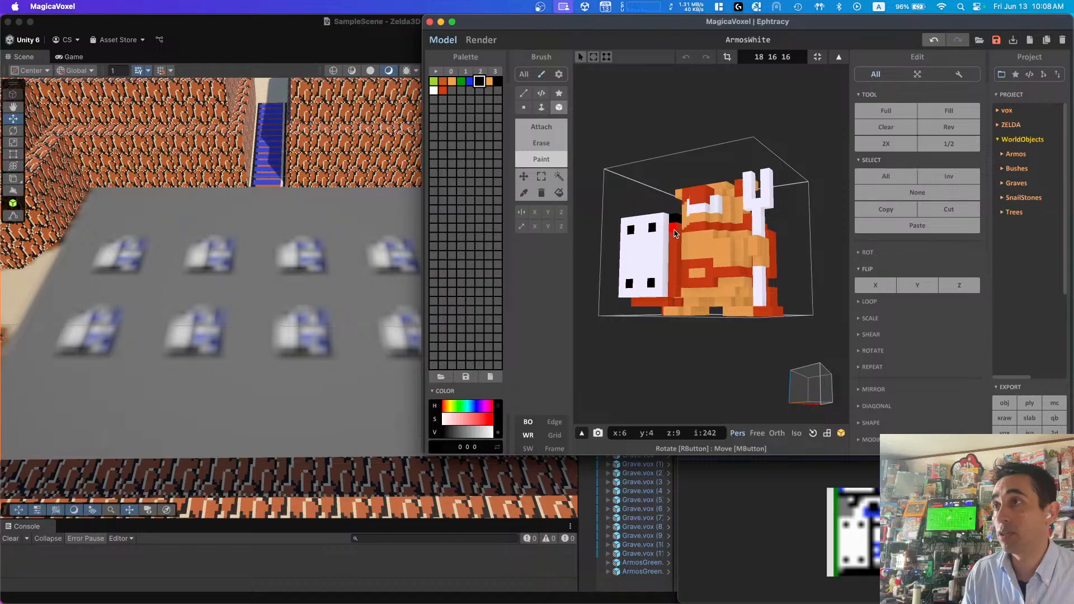
drag(675, 226, 674, 302)
right_drag(685, 281, 825, 285)
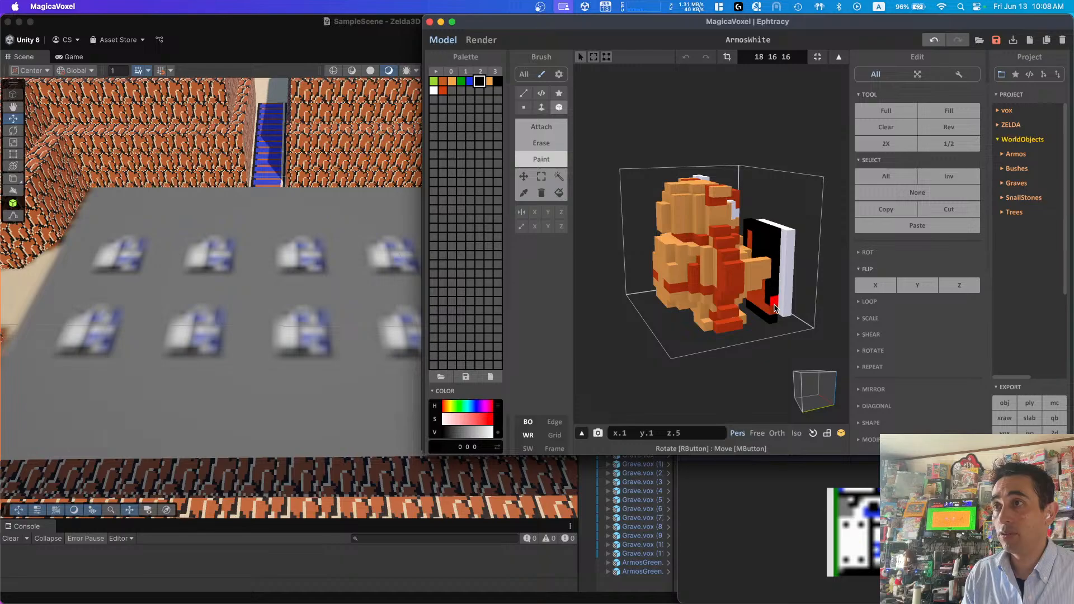
right_drag(775, 308, 773, 261)
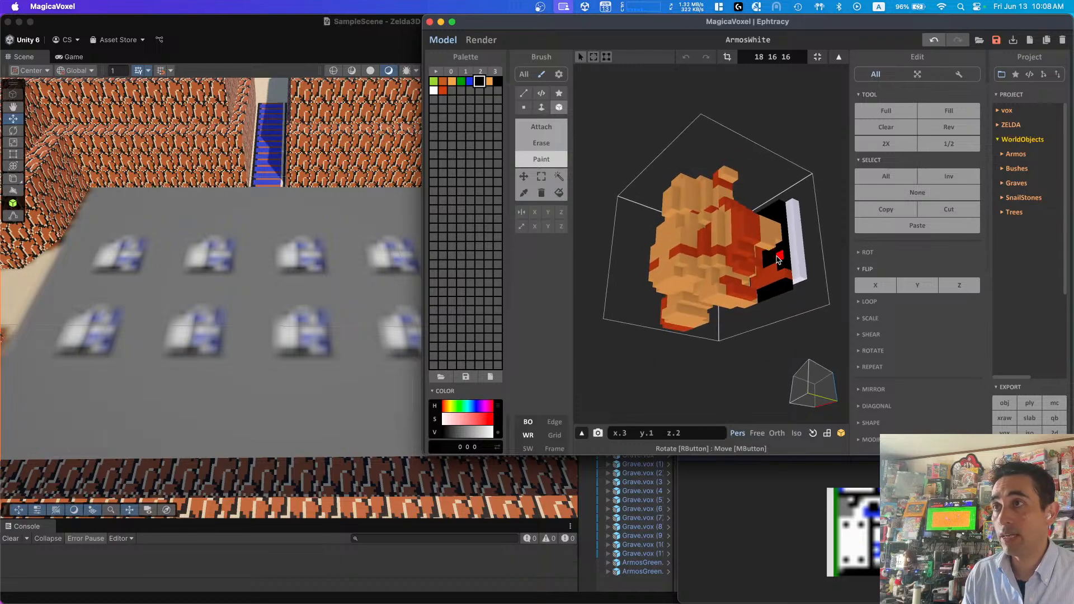
mouse_move(782, 273)
right_down()
mouse_move(594, 274)
mouse_move(635, 194)
mouse_move(764, 285)
right_up()
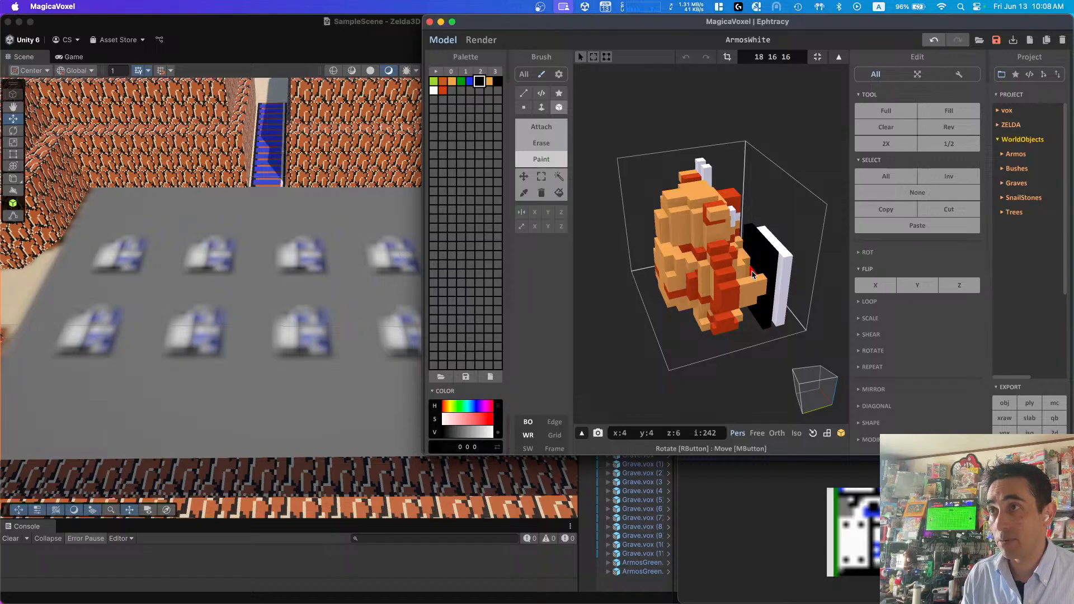
right_drag(766, 273, 770, 255)
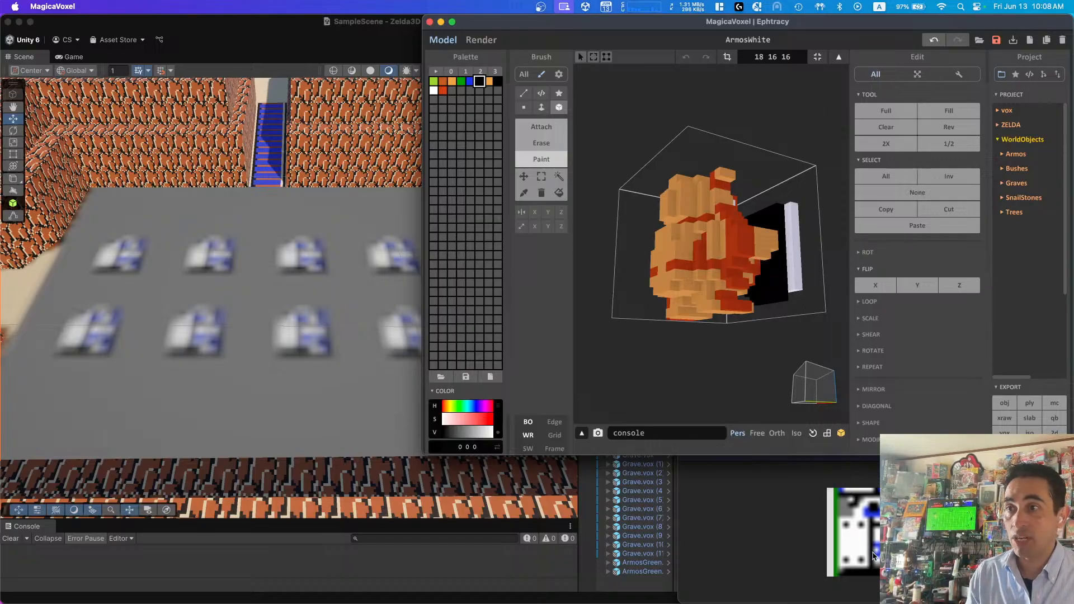
right_drag(741, 256, 608, 236)
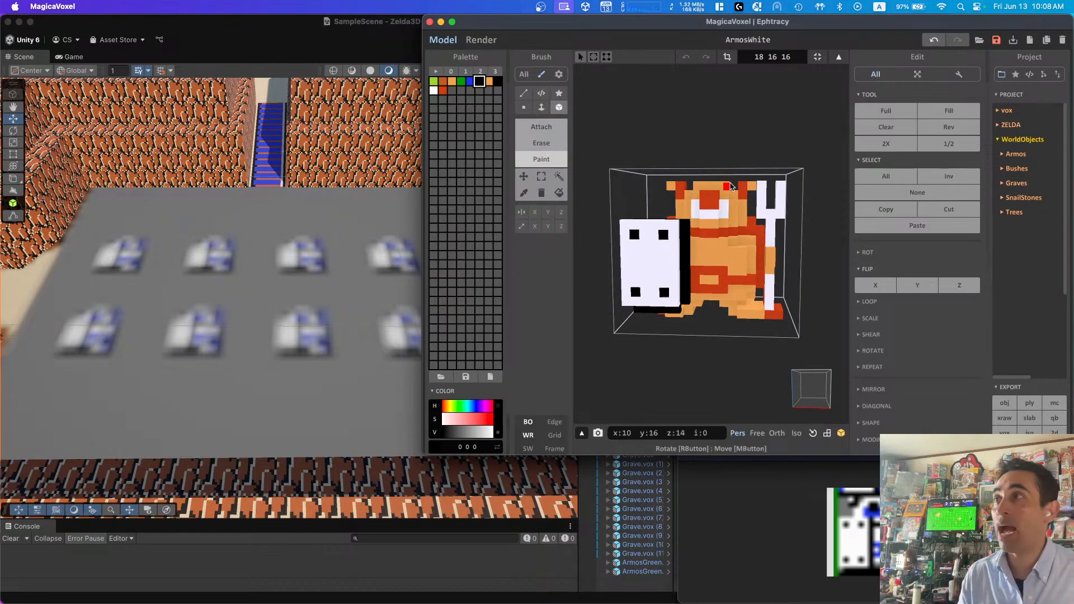
- Paint the white area of the face beneath the red square blue (23, 44, 235)
click(470, 82)
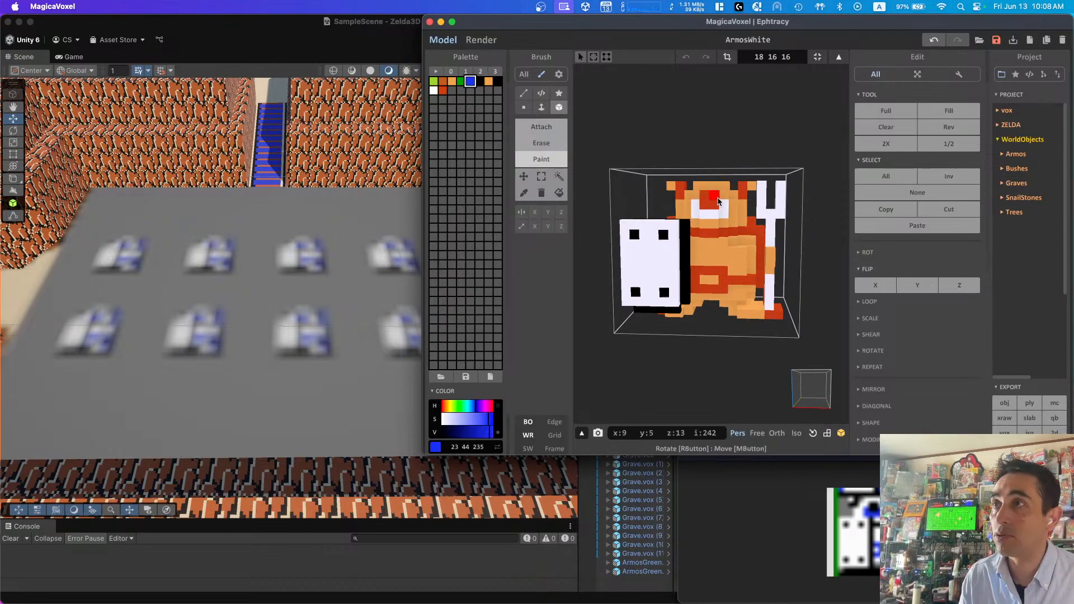
right_drag(705, 245, 708, 241)
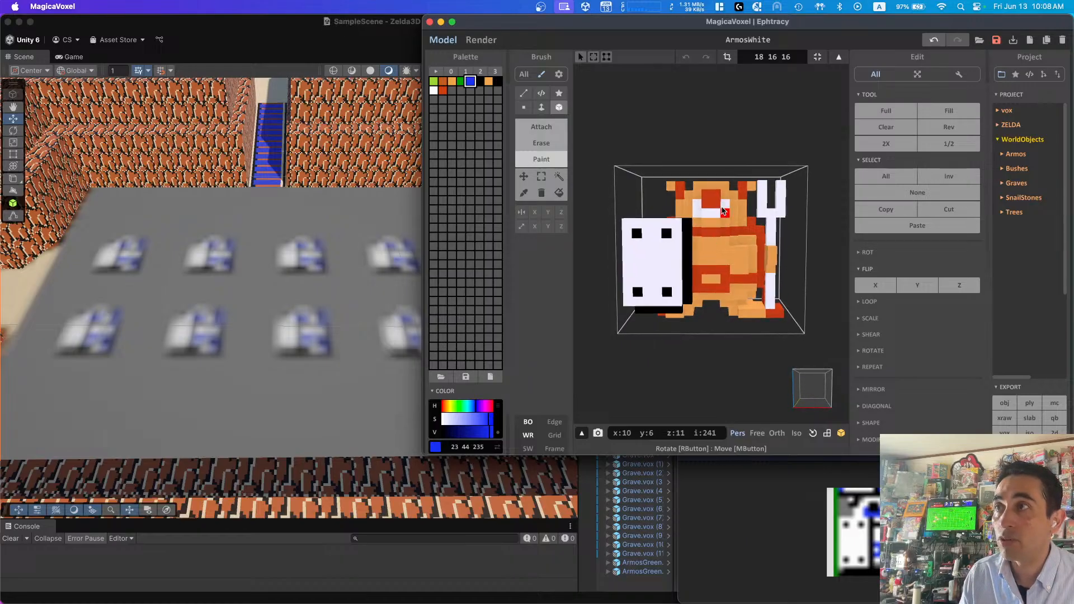
click(696, 205)
drag(704, 217, 725, 218)
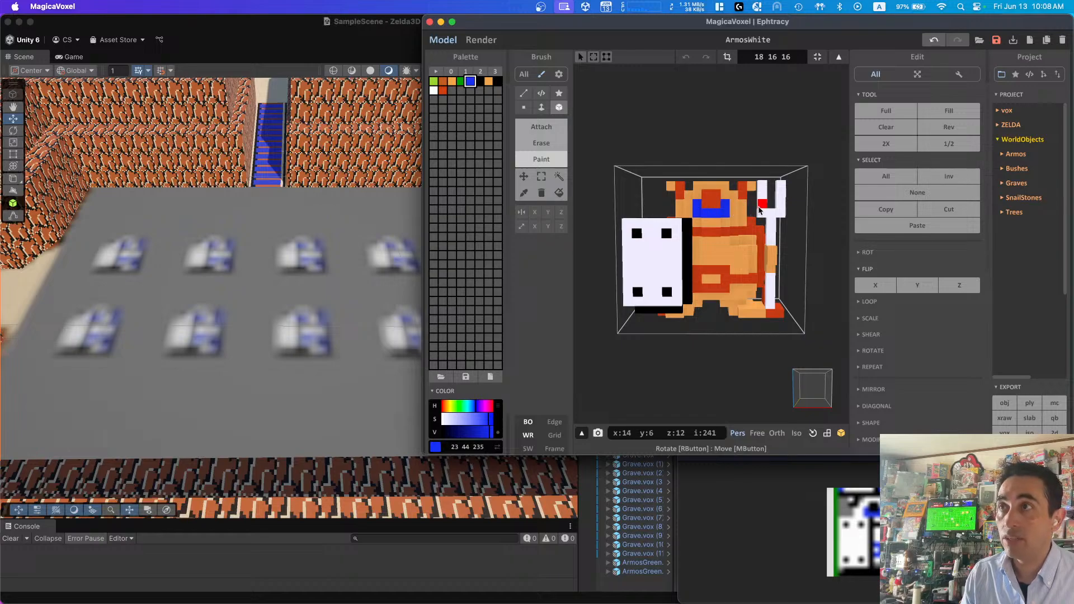
- Paint the trident blue, covering its prongs and the shaft above and below the hand
click(762, 185)
mouse_move(762, 204)
mouse_down()
mouse_move(762, 219)
mouse_move(779, 204)
mouse_move(781, 182)
mouse_up()
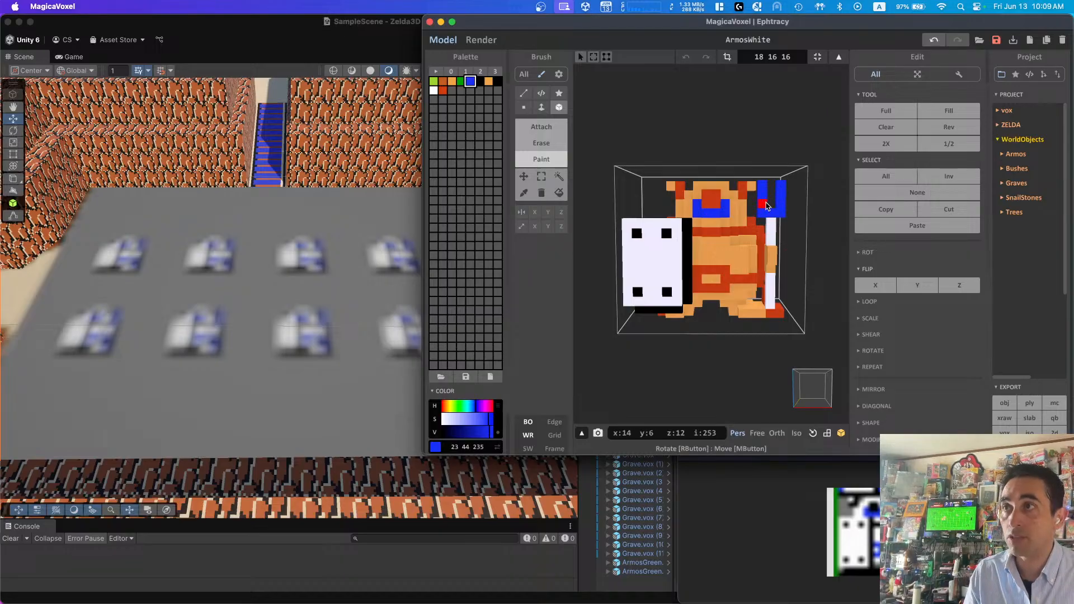
click(771, 223)
click(772, 241)
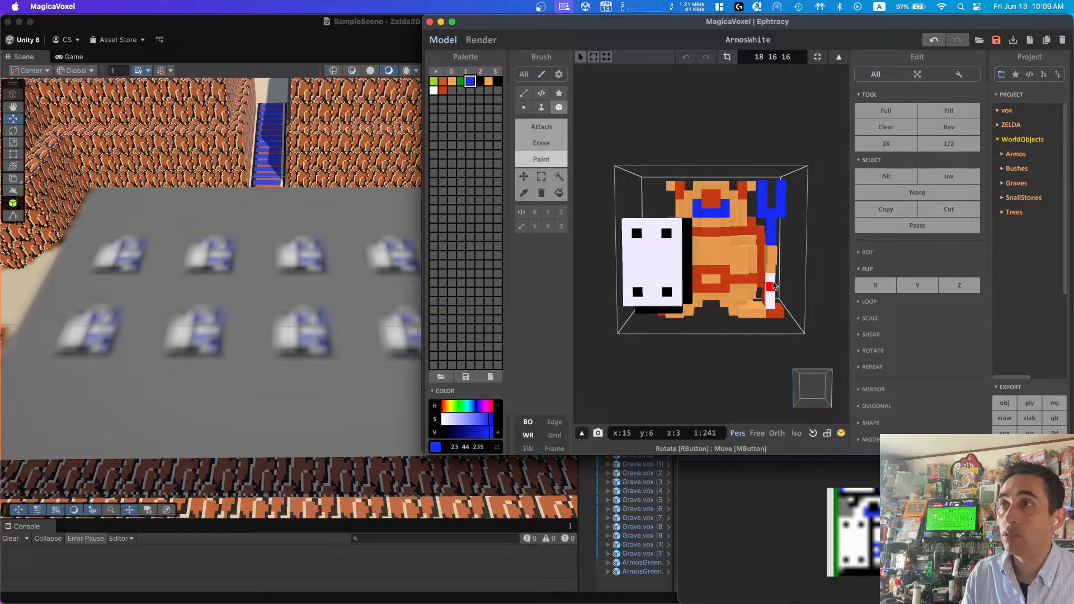
click(773, 286)
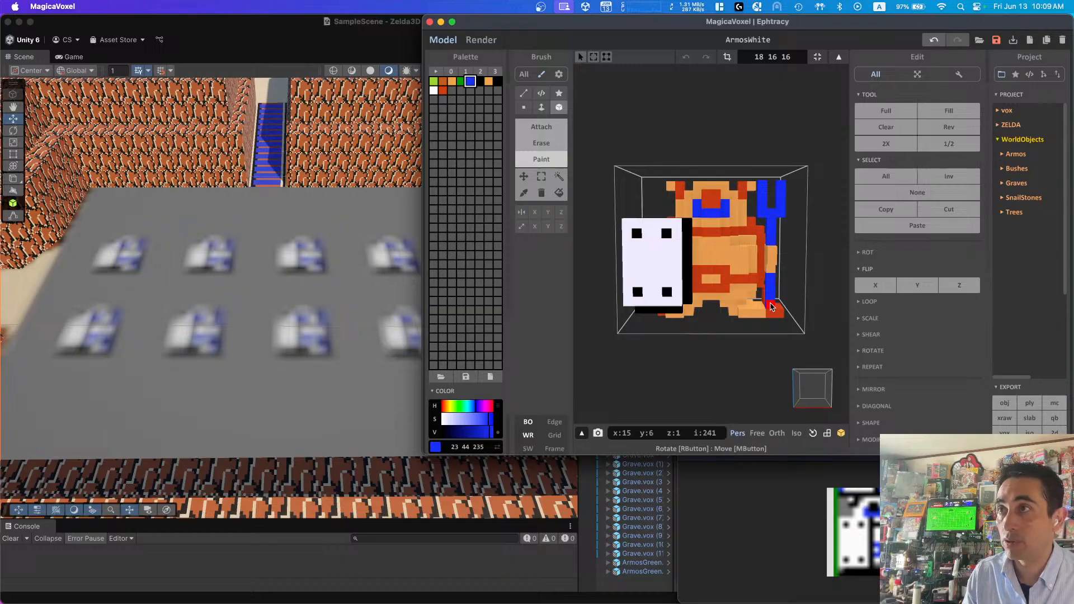
- Paint the front of the red belt and the outline of its buckle blue
click(697, 272)
click(706, 272)
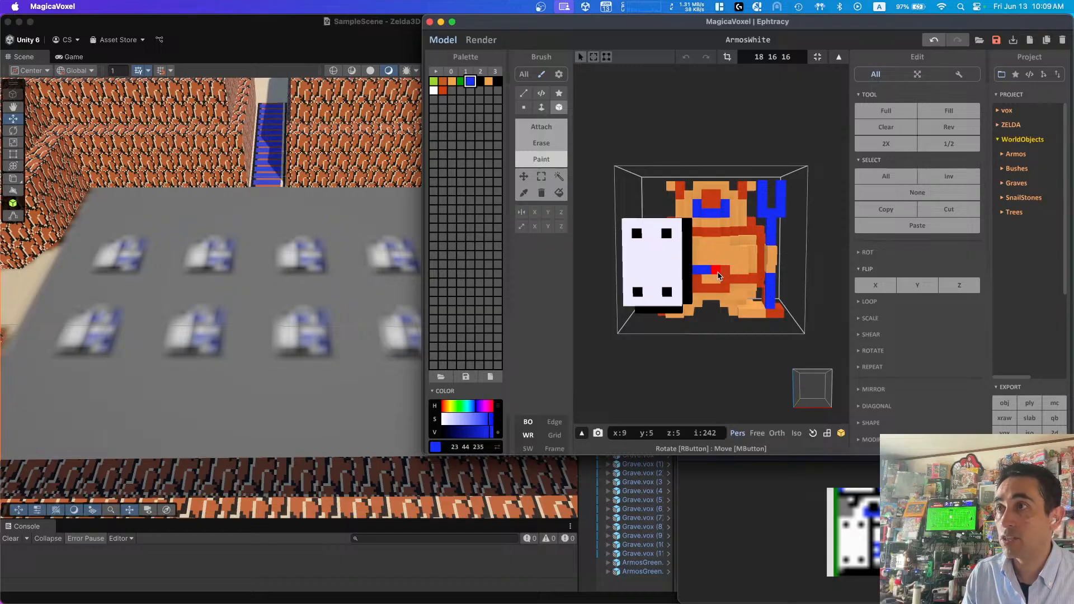
click(716, 272)
click(724, 272)
mouse_move(725, 278)
mouse_down()
mouse_move(753, 278)
mouse_move(696, 281)
mouse_up()
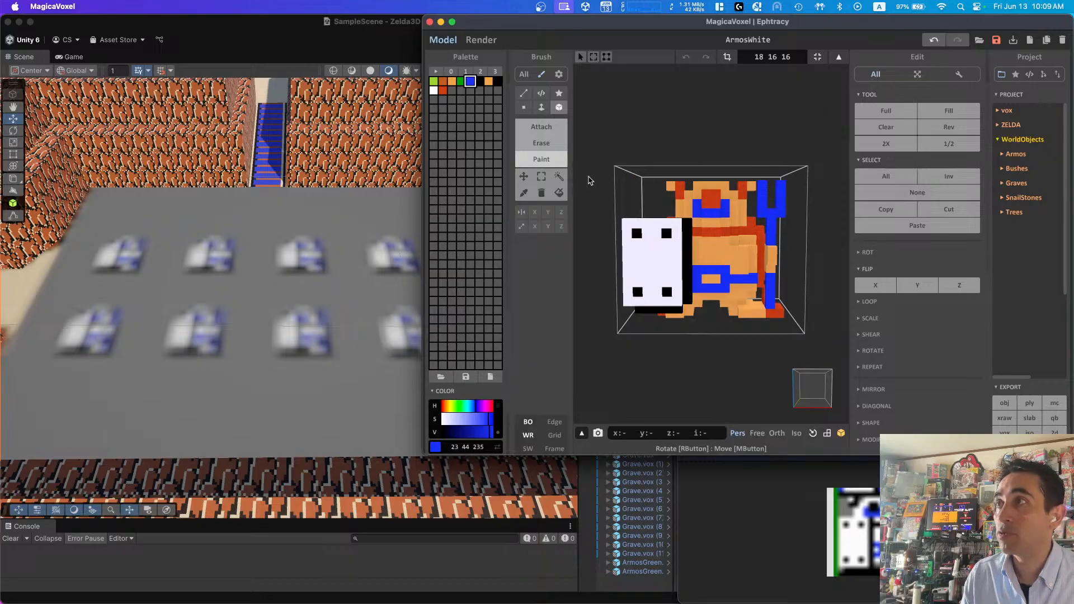
- Fill all the orange voxels of the body and head with white (252, 252, 252)
click(434, 90)
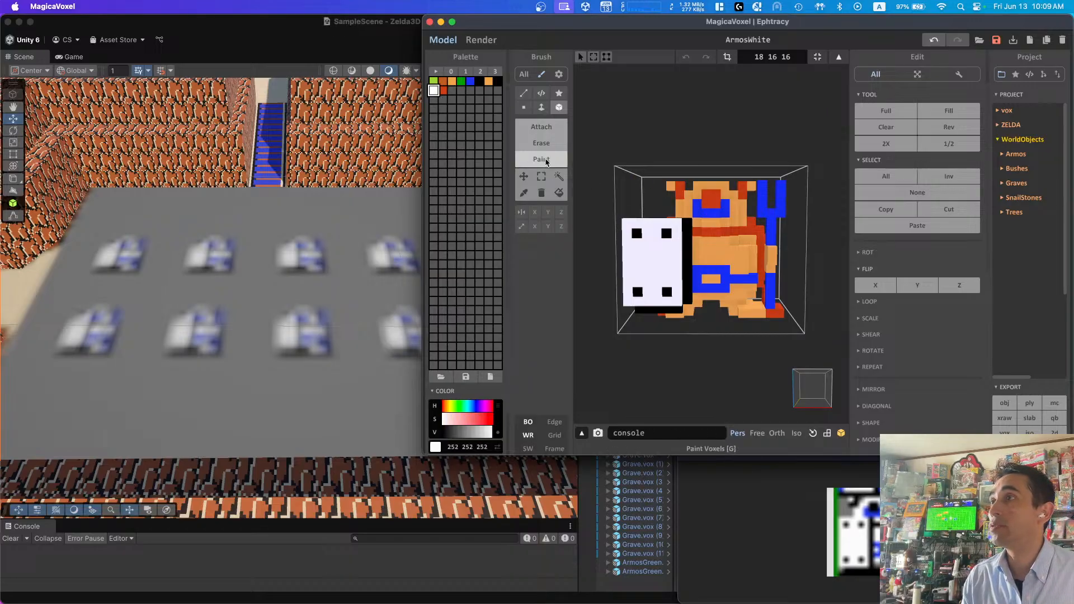
click(558, 192)
click(704, 249)
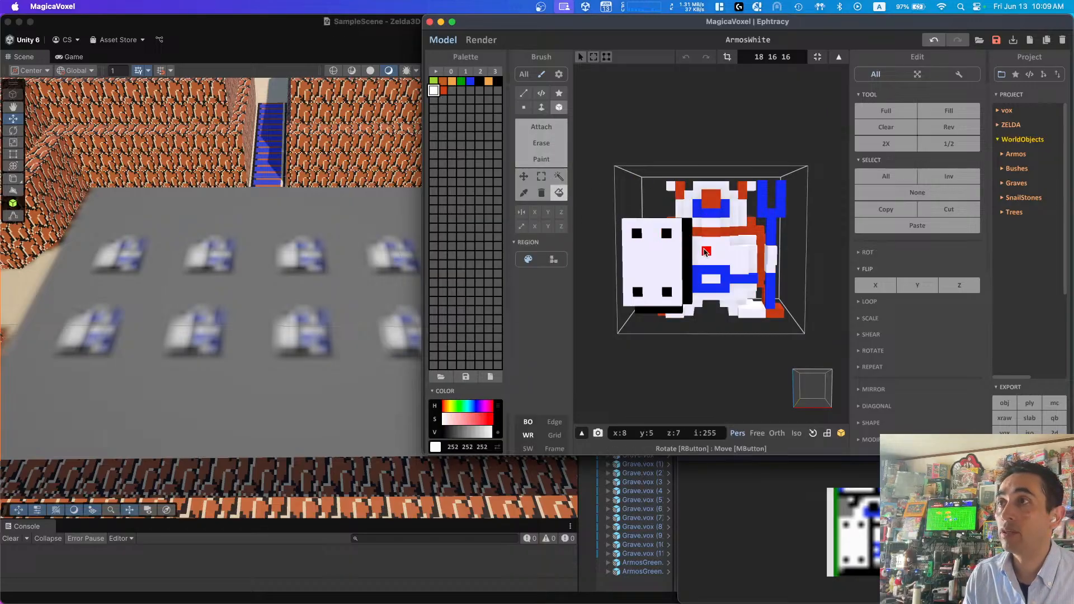
- Fill all the remaining red voxels of the figure with black
mouse_move(704, 250)
right_down()
mouse_move(616, 241)
mouse_move(668, 243)
right_up()
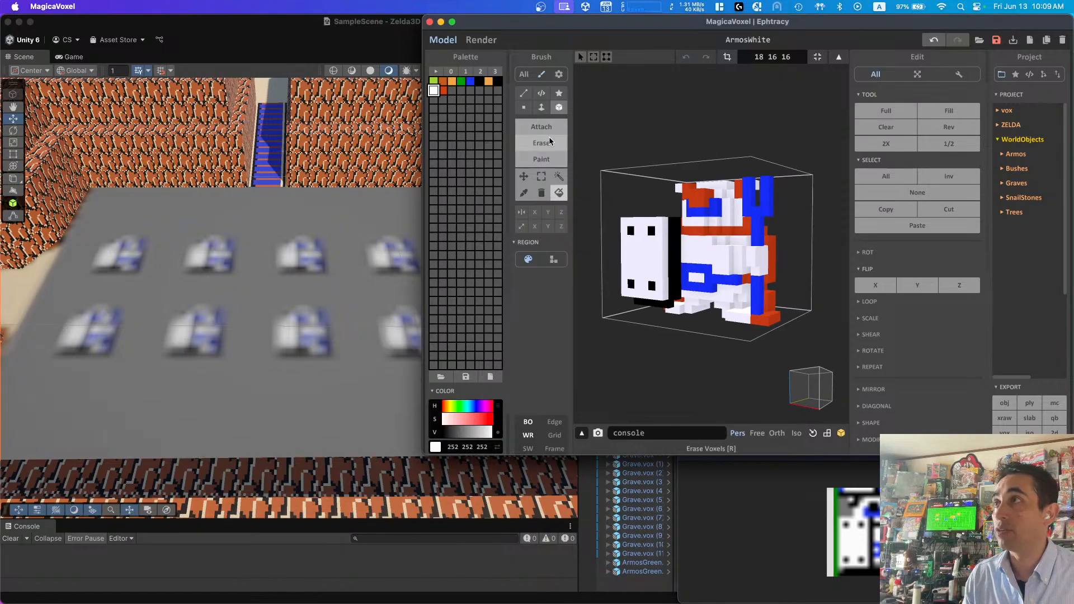
click(479, 81)
right_drag(681, 204, 709, 208)
click(713, 208)
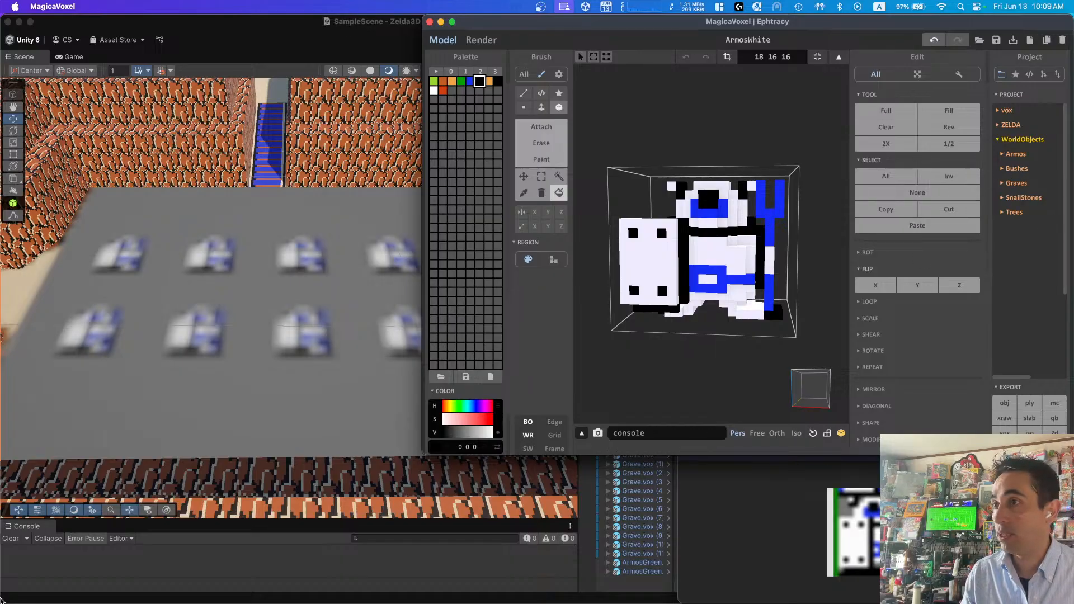
- Switch to Finder and open the ZeldaRelated folder inside MagicaVoxel's export folder
mouse_move(1073, 603)
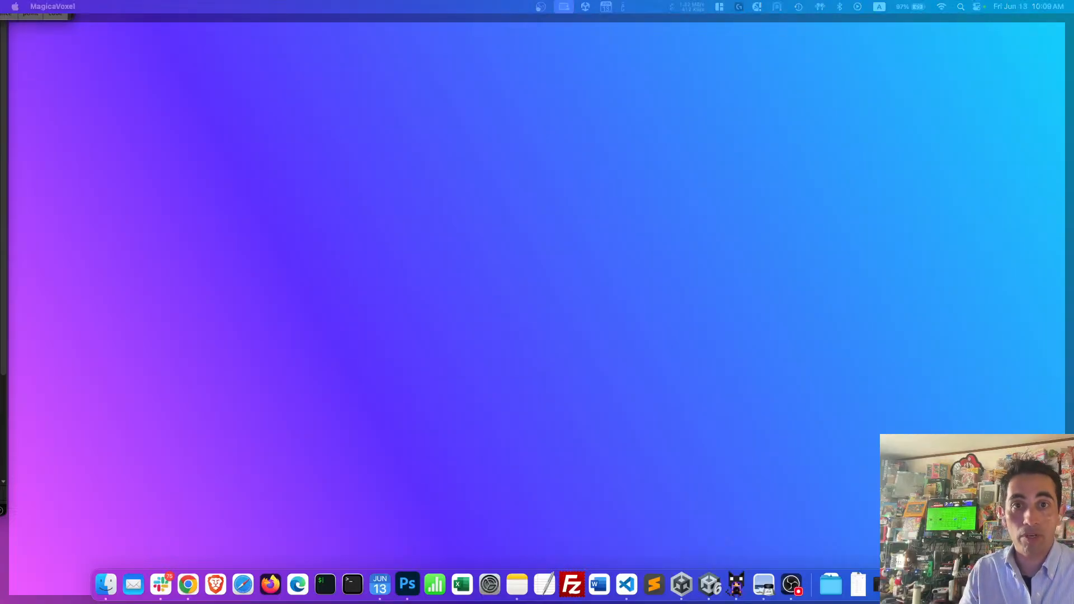
click(1, 45)
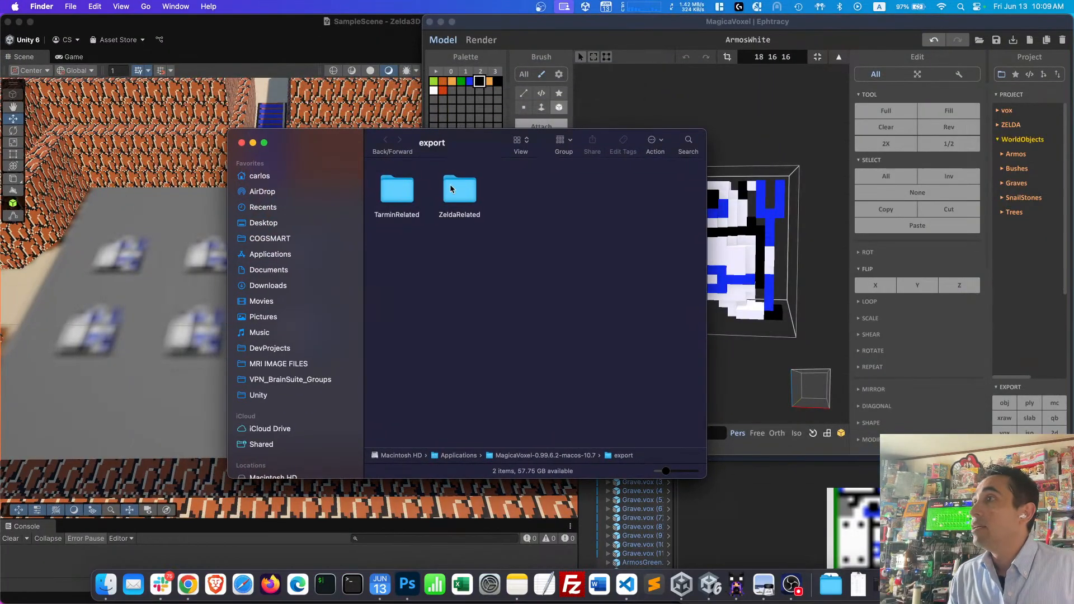
click(472, 189)
double_click(471, 190)
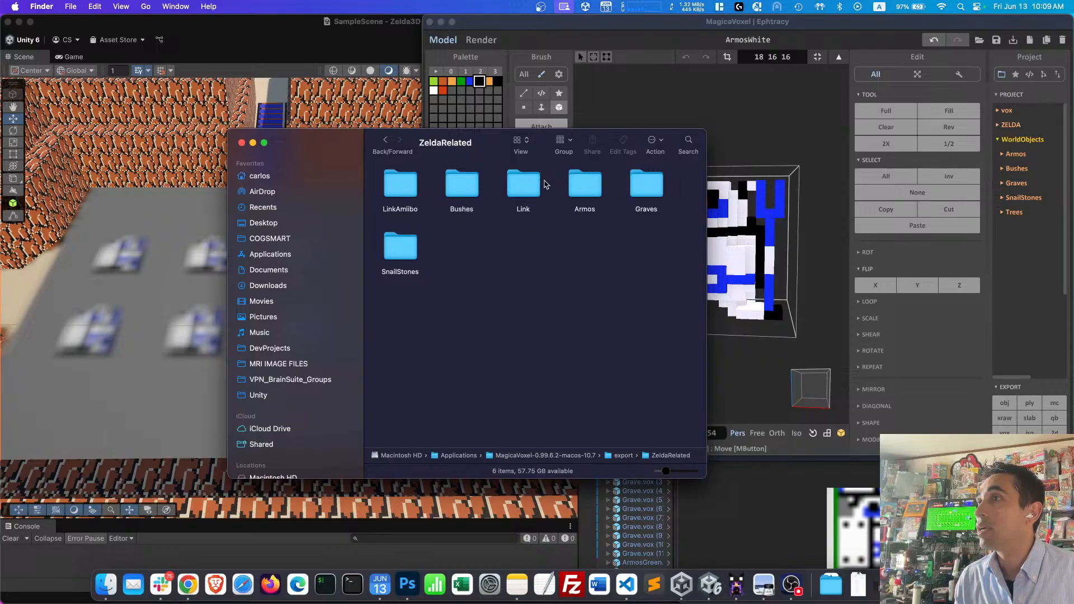
- Check the exported files in the Graves folder and open the Armos export folder
double_click(646, 185)
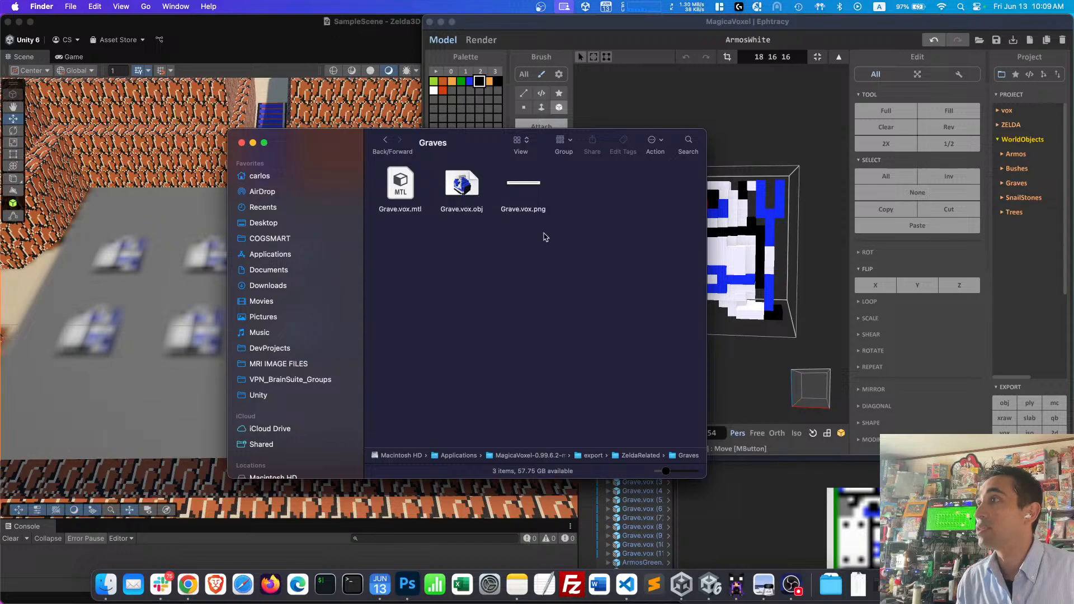
drag(545, 237, 416, 191)
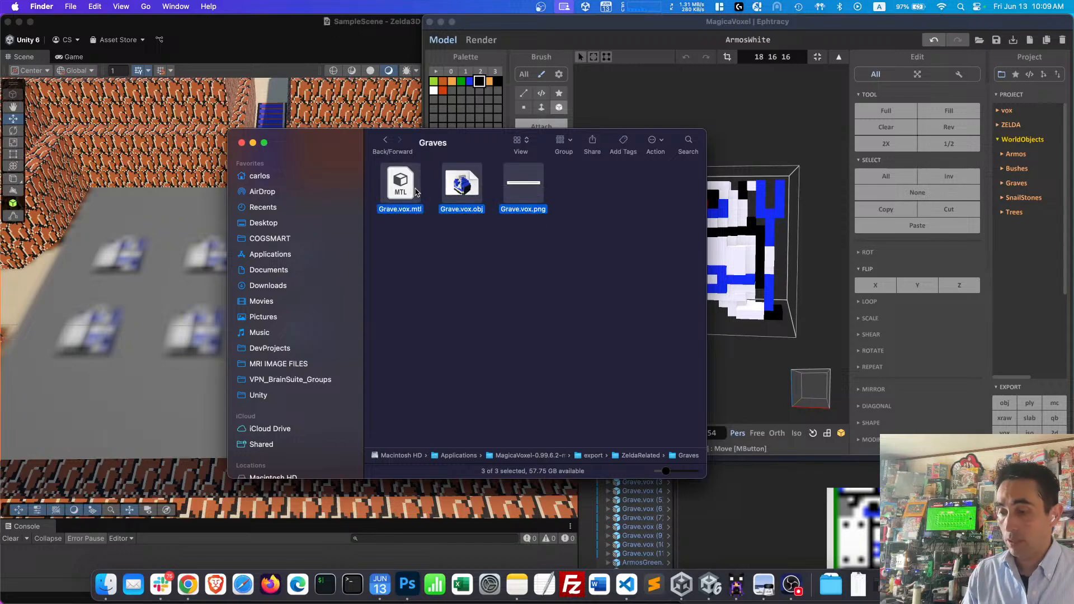
click(385, 140)
double_click(586, 181)
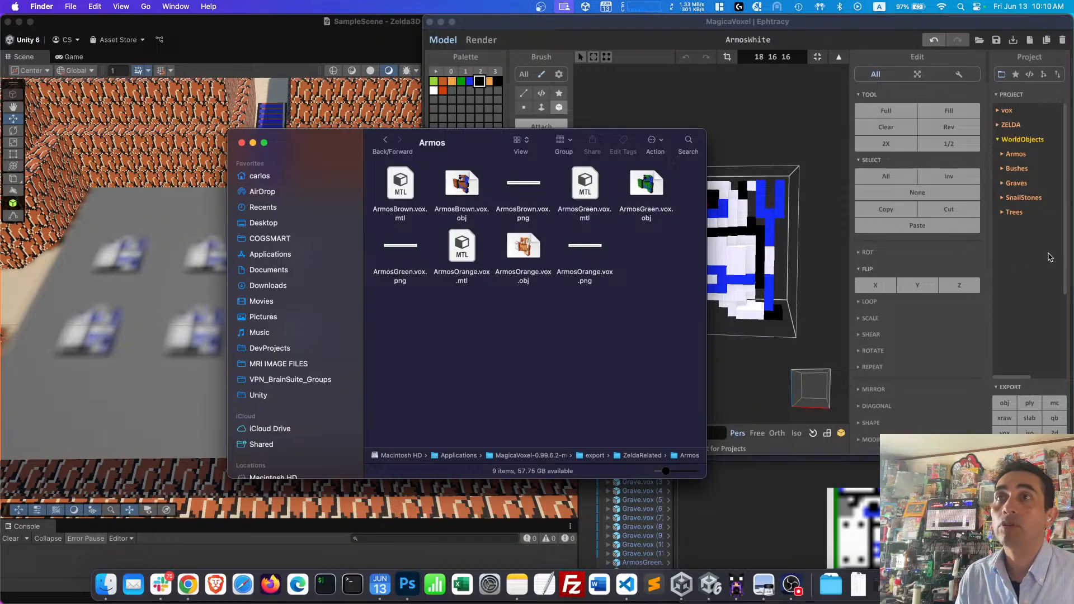
- Show the Graves project folder in MagicaVoxel, and switch to Finder to open the MagicaVoxel-0.99.6.2-macos-10.7 folder
click(1049, 254)
click(1009, 184)
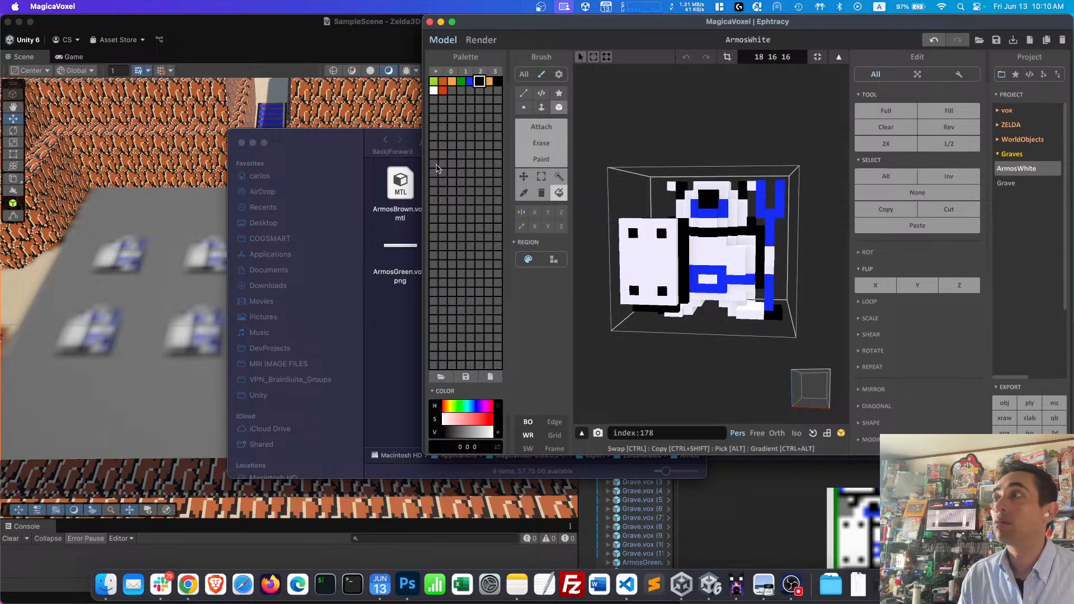
click(399, 193)
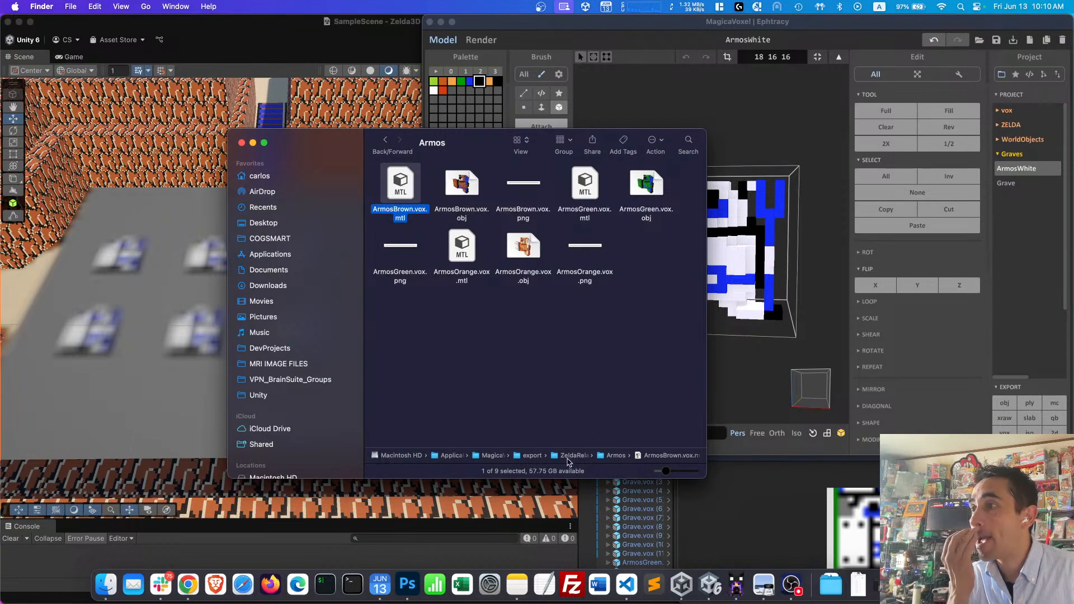
double_click(506, 457)
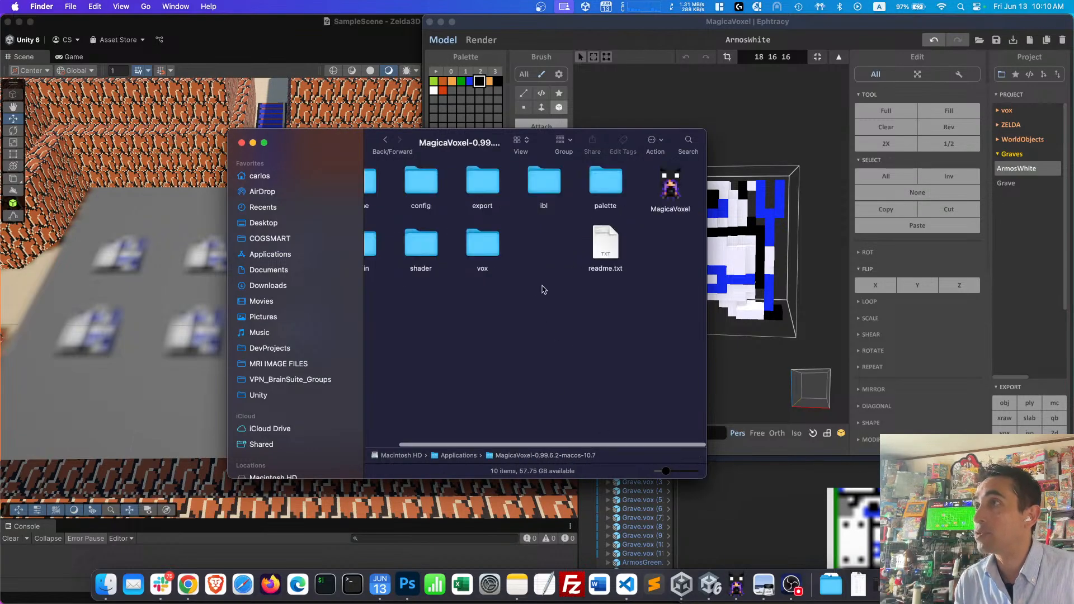
- Open the Graves folder under vox/ZELDA/WorldObjects in the MagicaVoxel directory
scroll(529, 208, left, 2)
key(F11)
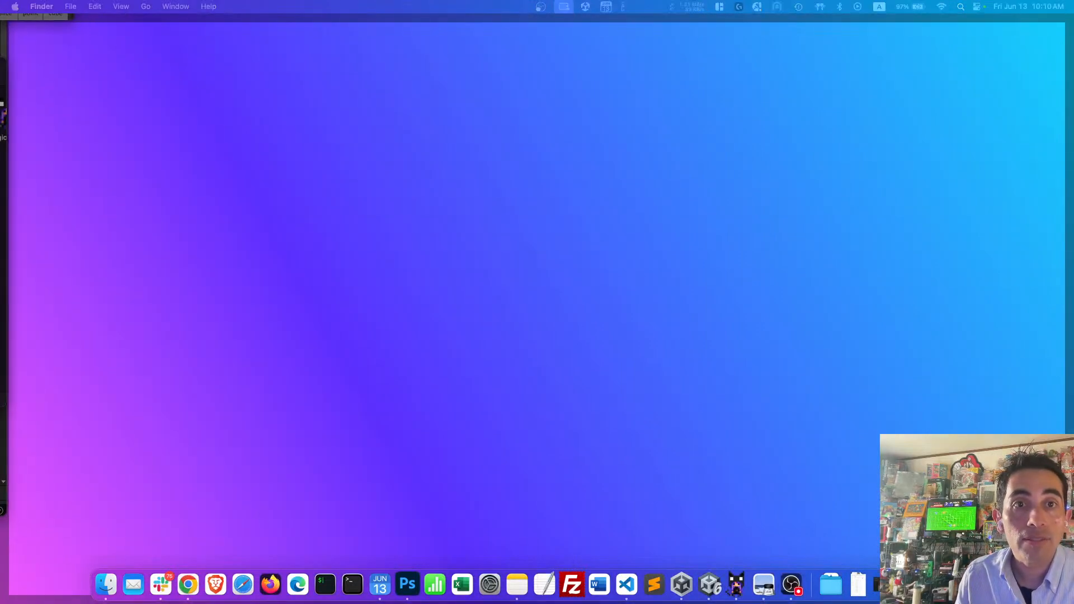
key(F11)
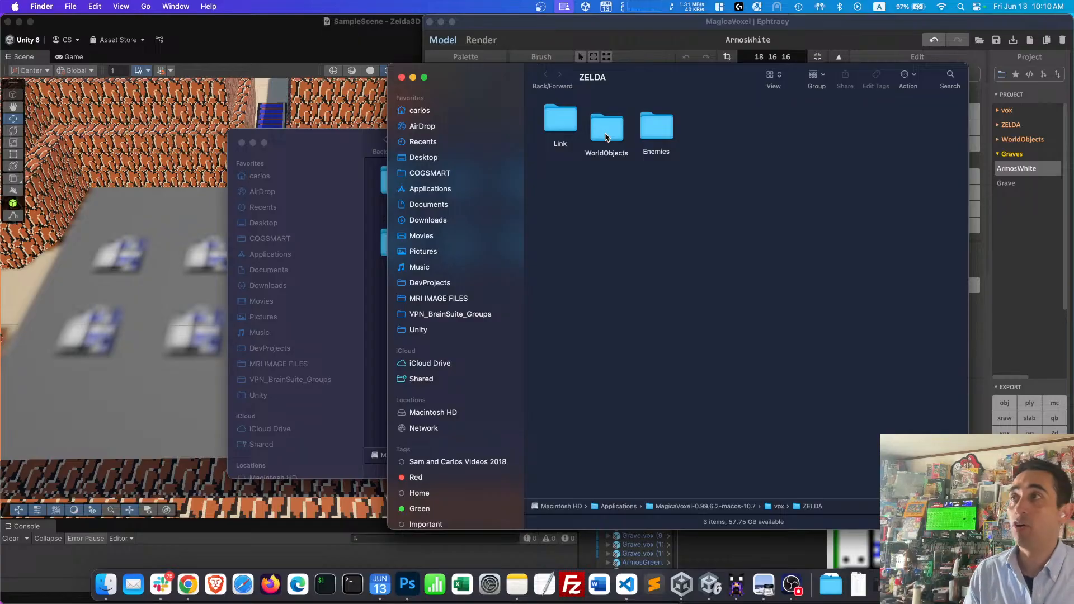
double_click(615, 132)
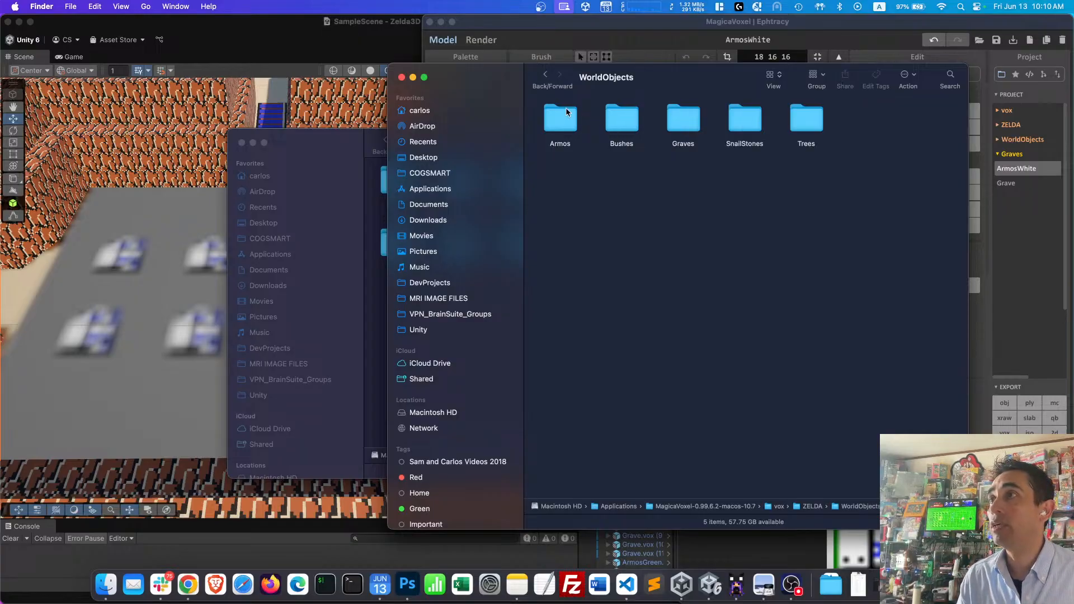
double_click(687, 122)
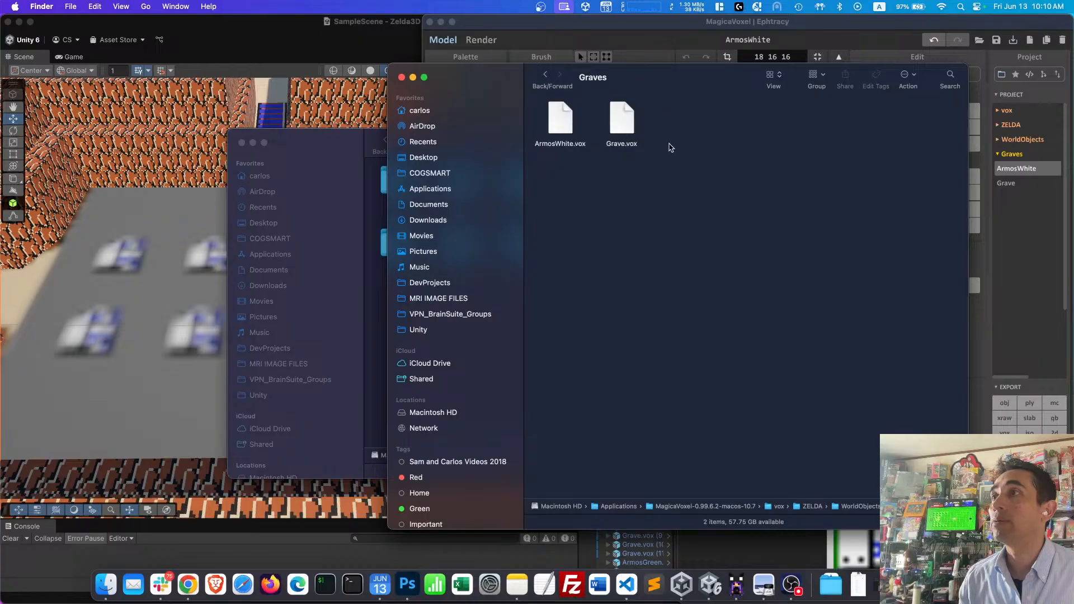
- Move ArmosWhite.vox from the Graves folder into the Armos folder under WorldObjects and open that folder
click(555, 120)
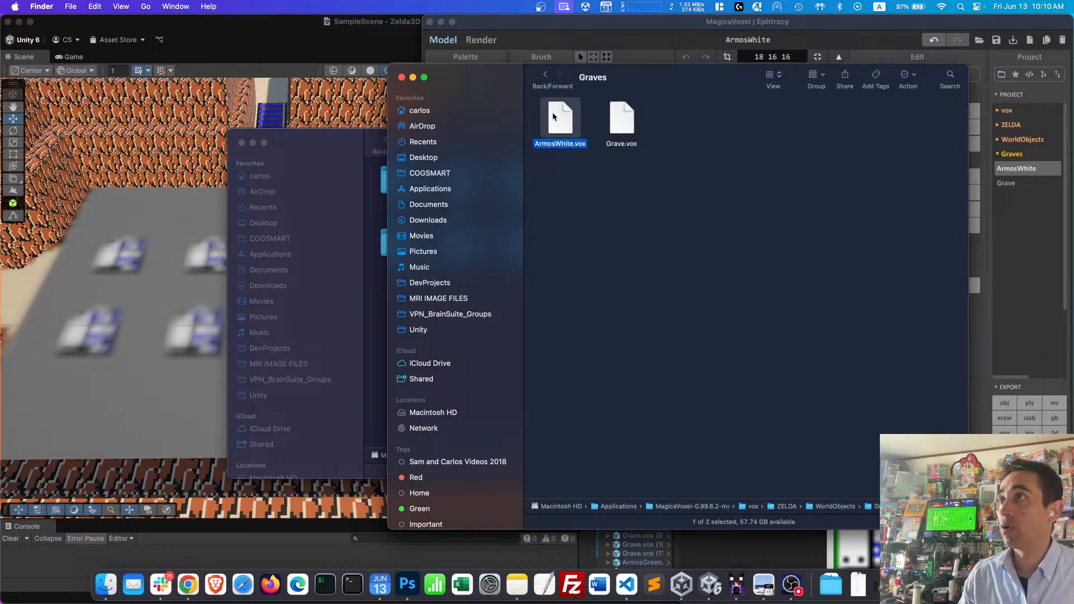
drag(556, 118, 829, 507)
click(545, 75)
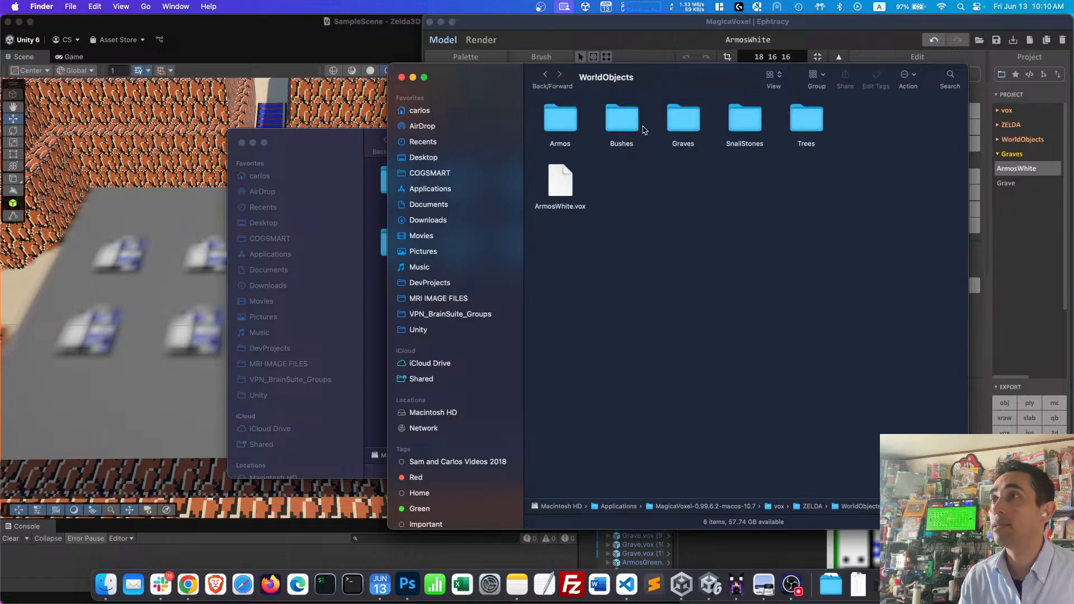
drag(560, 186, 562, 121)
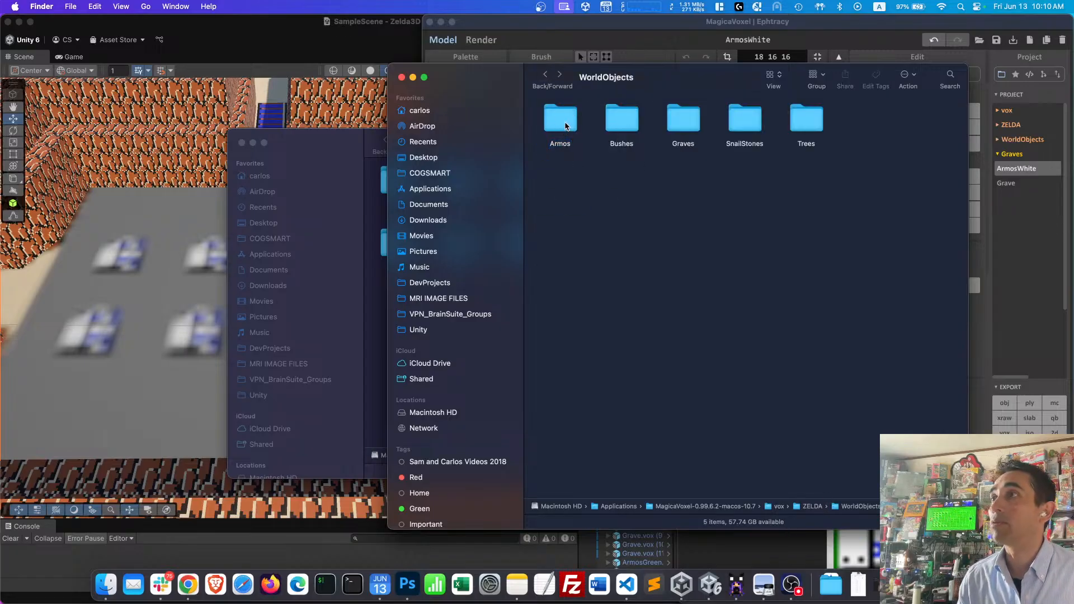
double_click(568, 124)
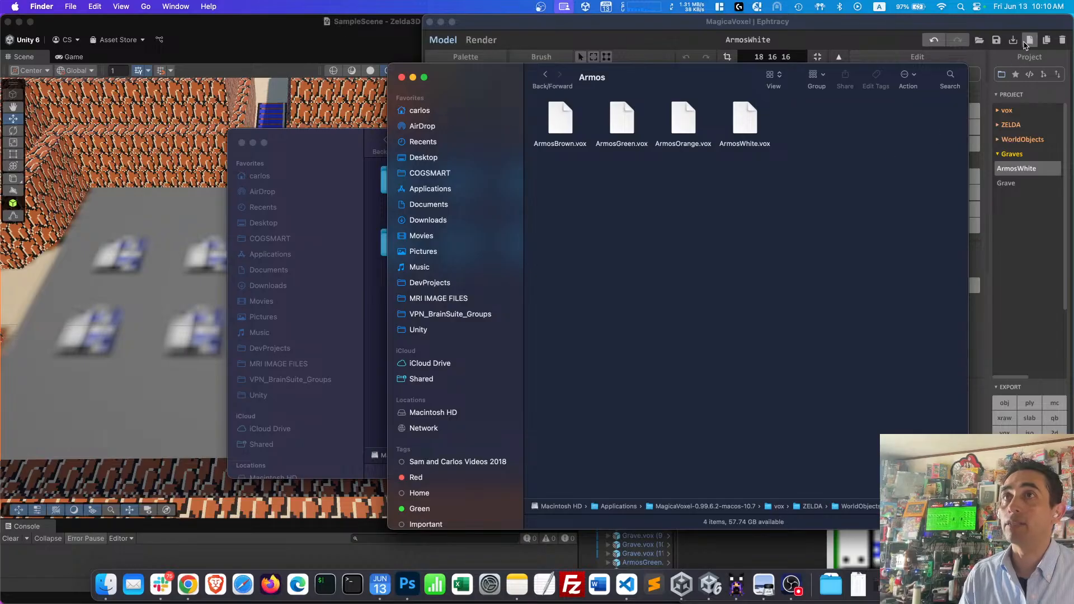
- Switch to MagicaVoxel and export the ArmosWhite model as OBJ into the ZeldaRelated/Armos export folder
click(1009, 135)
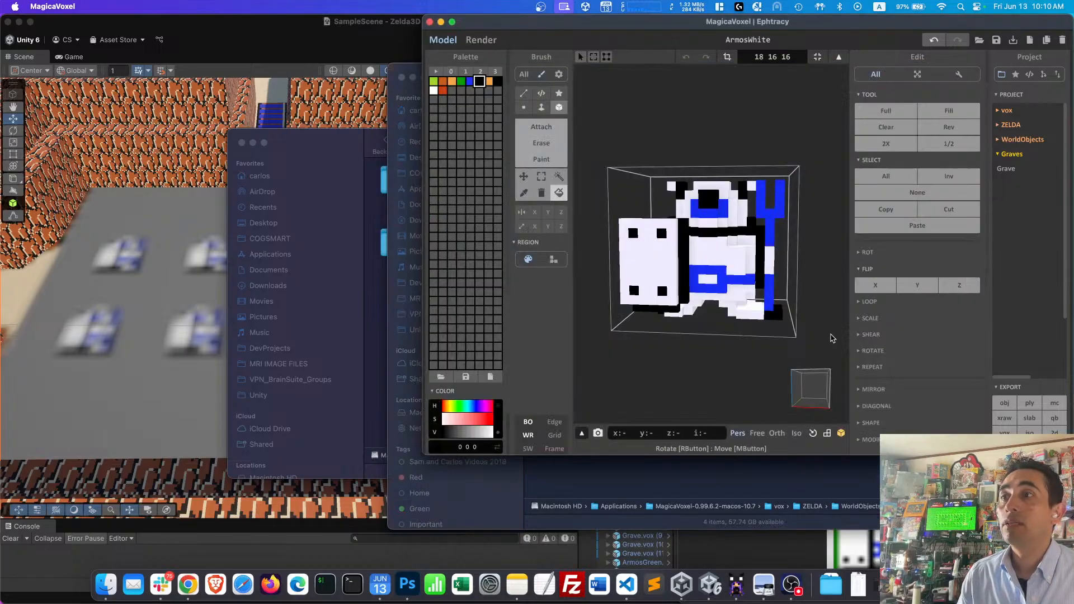
click(1004, 404)
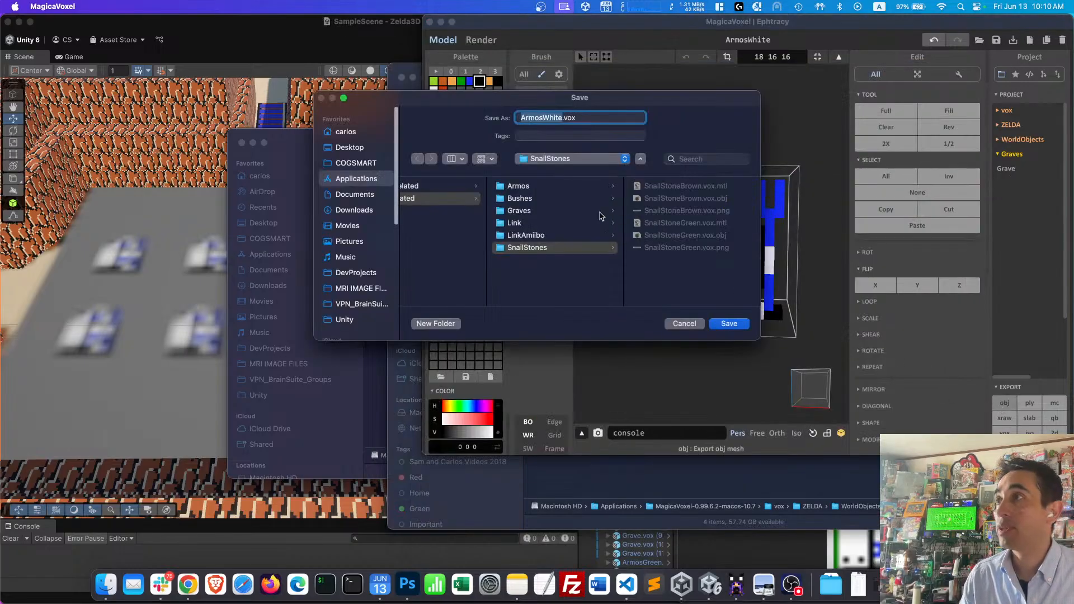
scroll(576, 259, left, 3)
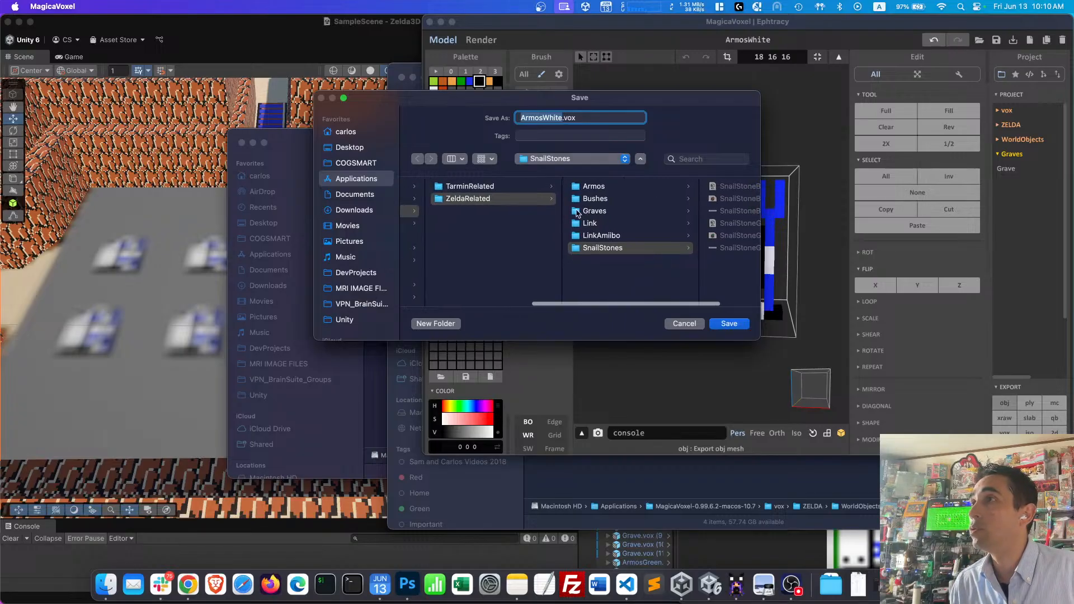
click(594, 186)
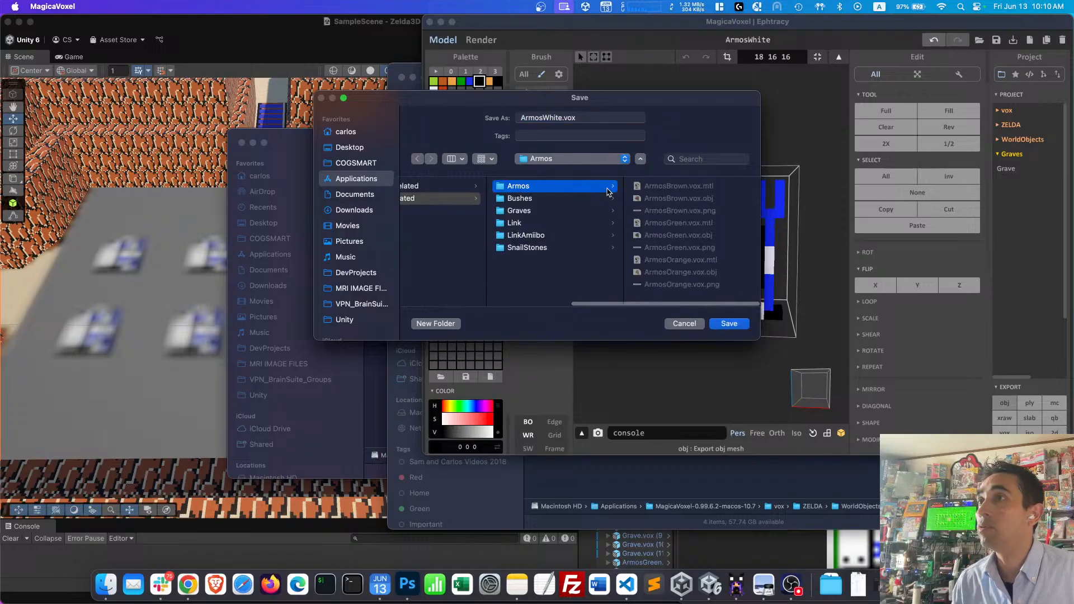
click(729, 324)
- Bring up Unity, and switch to Finder to open MagicaVoxel's export/ZeldaRelated/Armos folder
click(364, 24)
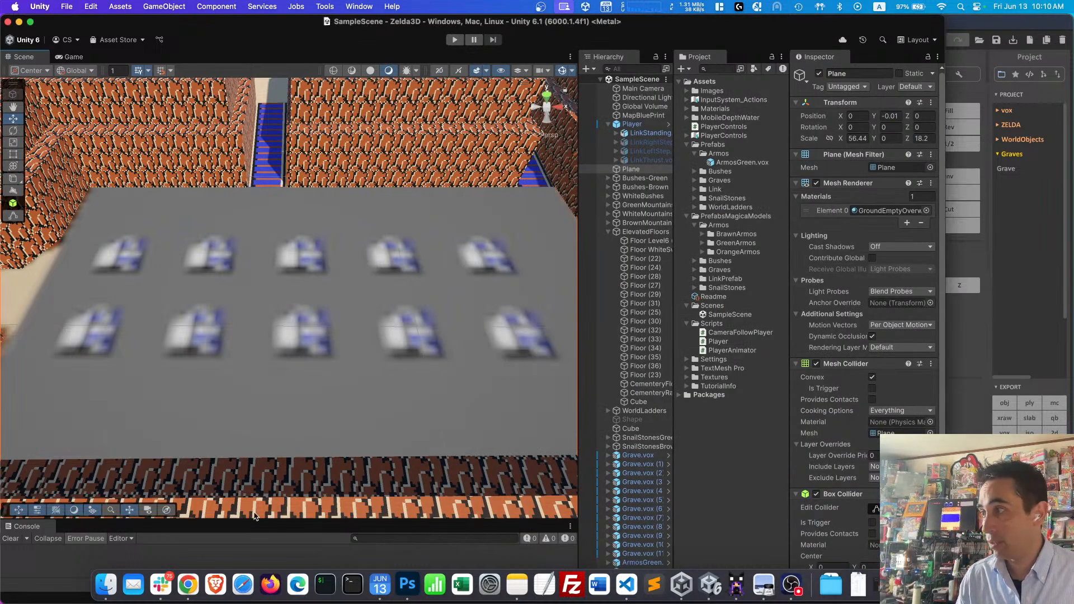
click(105, 584)
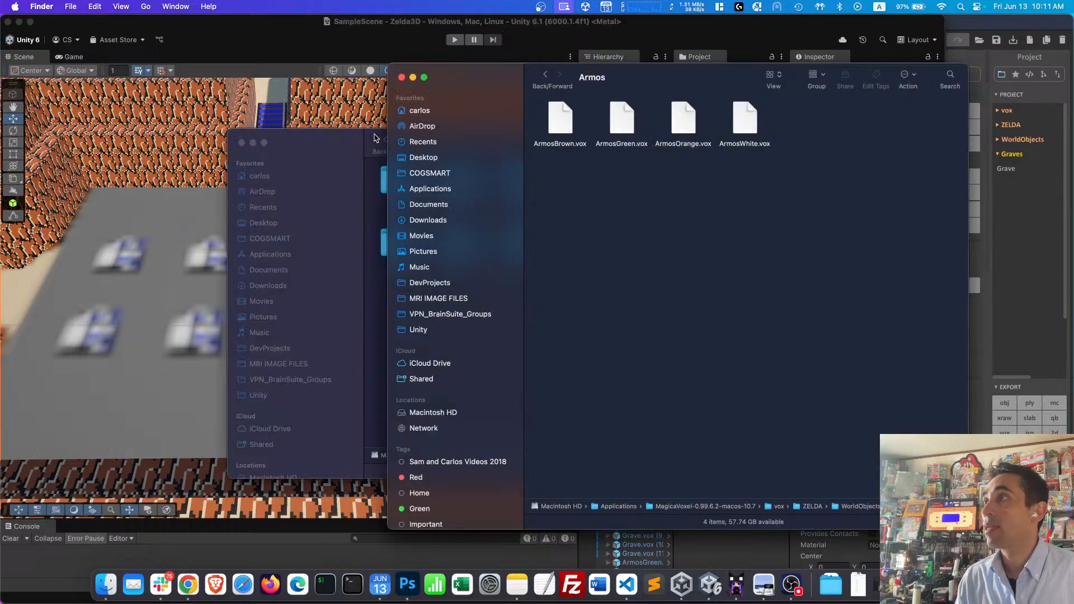
click(545, 76)
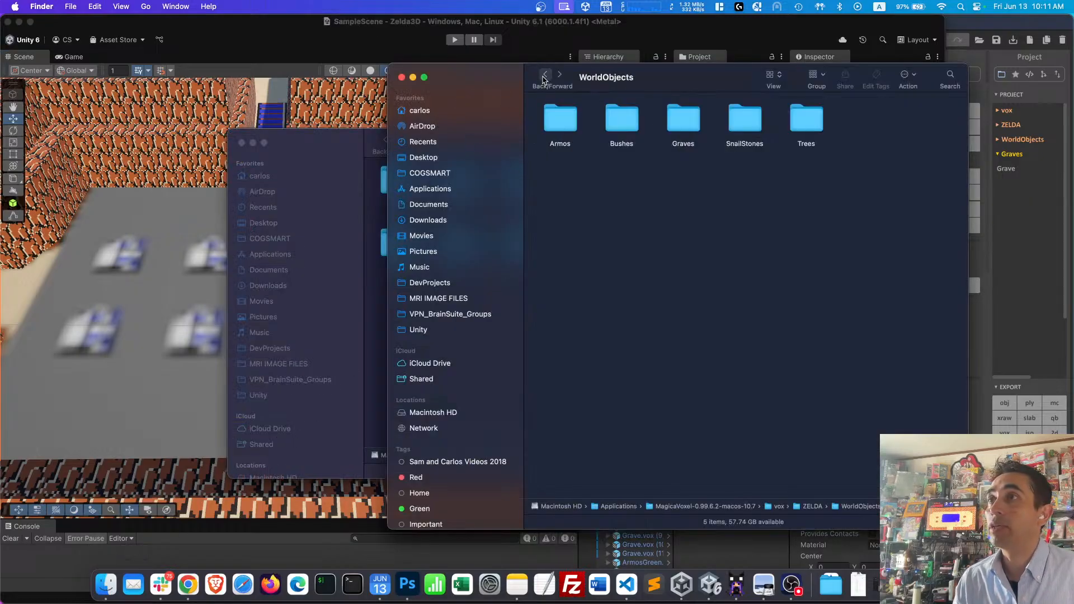
click(544, 75)
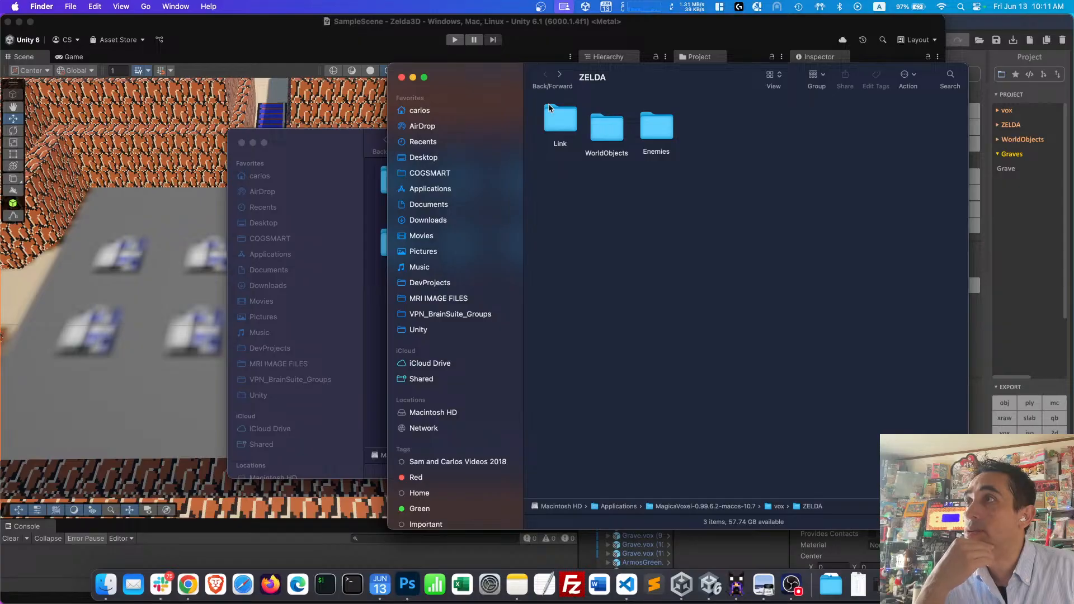
click(327, 223)
drag(366, 150, 425, 137)
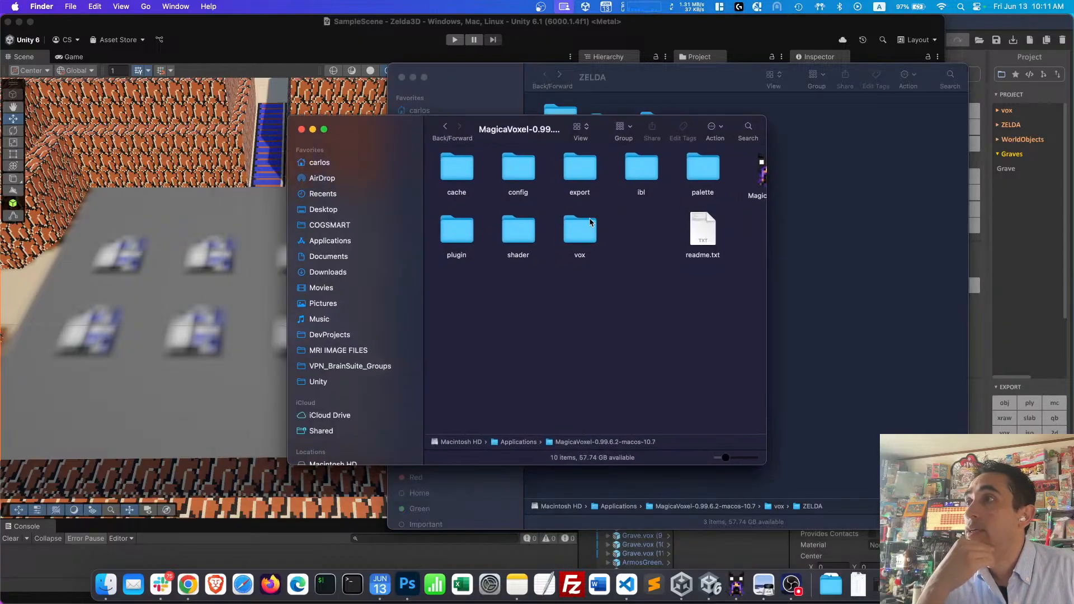
double_click(545, 171)
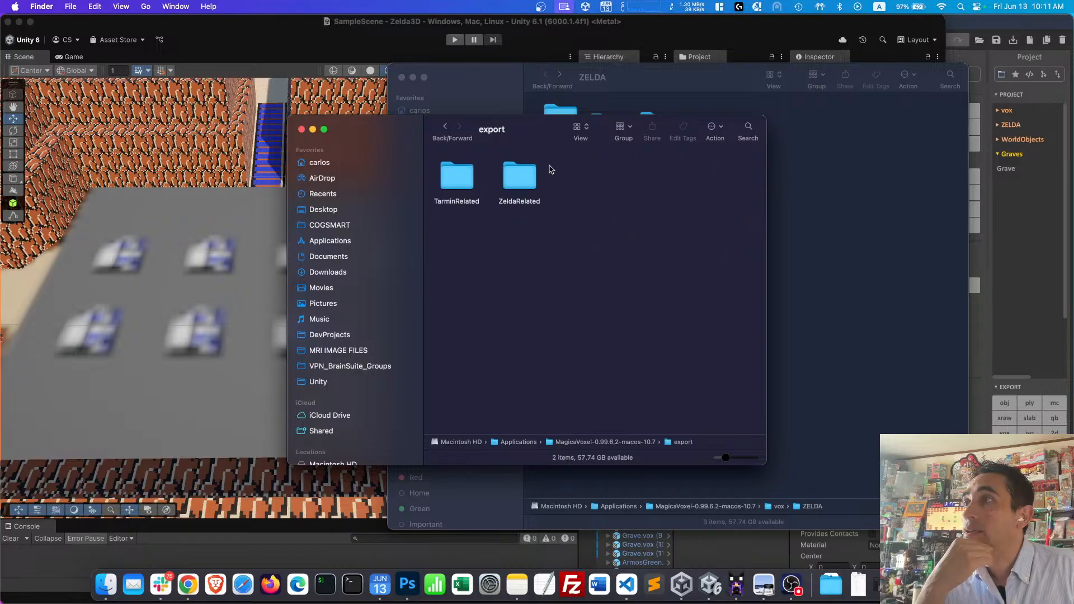
double_click(518, 177)
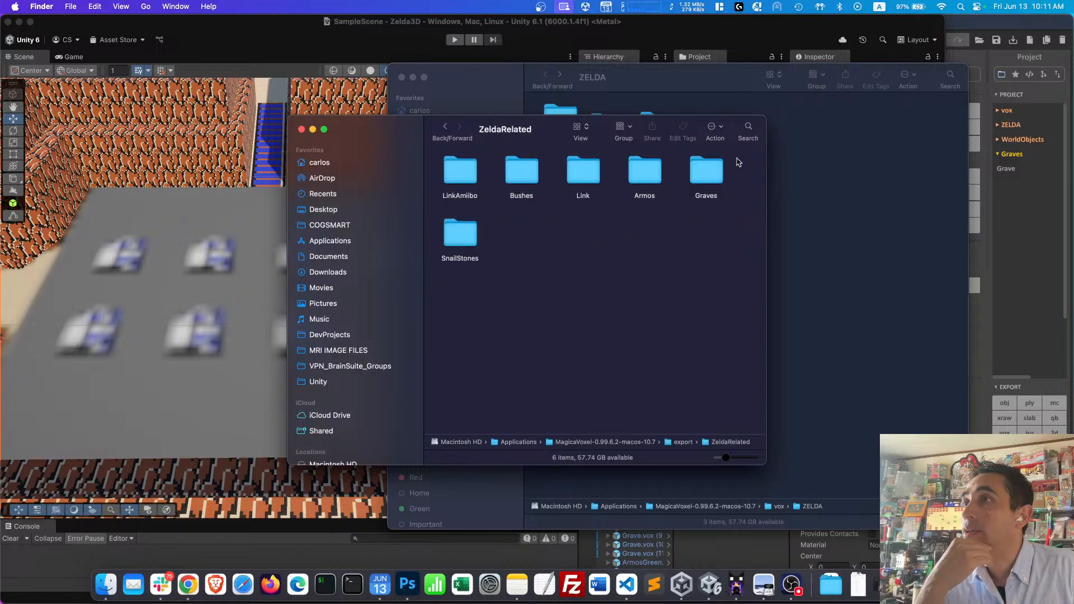
double_click(644, 174)
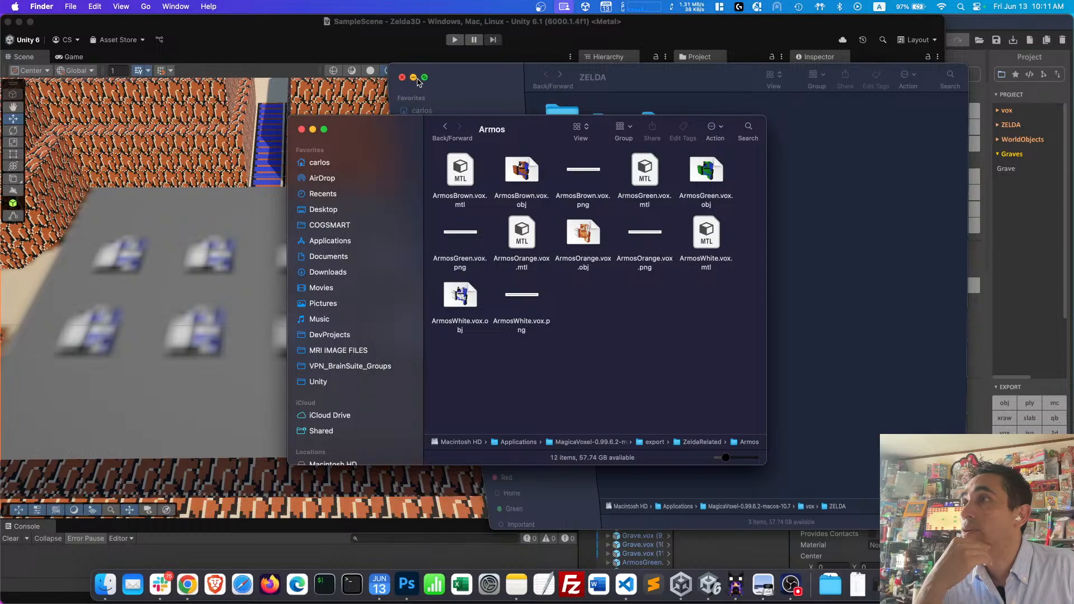
- Select the ArmosWhite MTL, OBJ and PNG files and move the Finder window aside to uncover Unity's project assets
click(703, 246)
drag(551, 350, 432, 276)
super+click(706, 242)
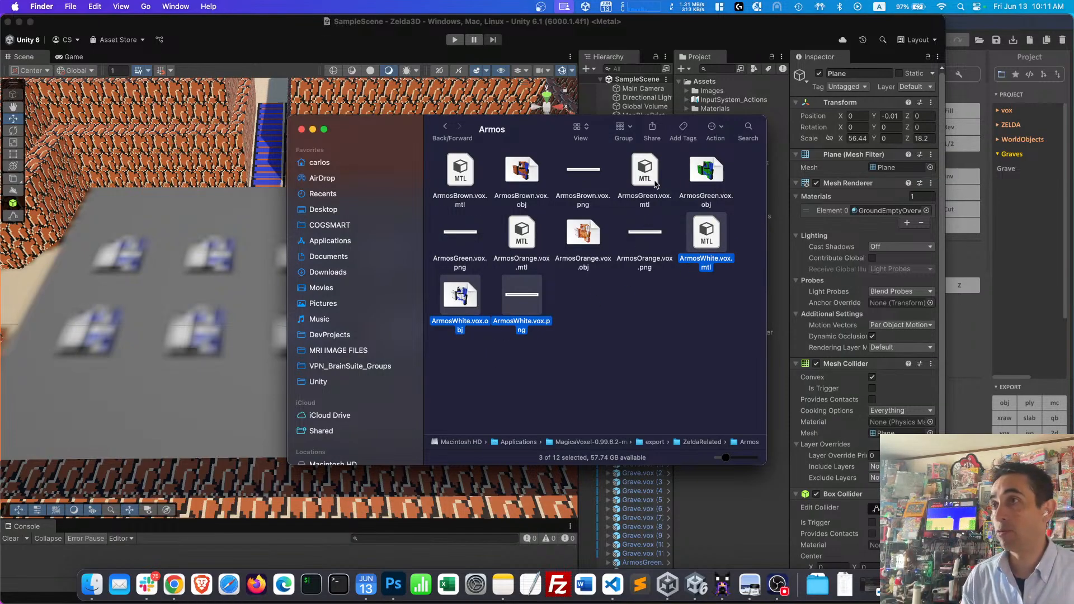
drag(539, 127, 1073, 283)
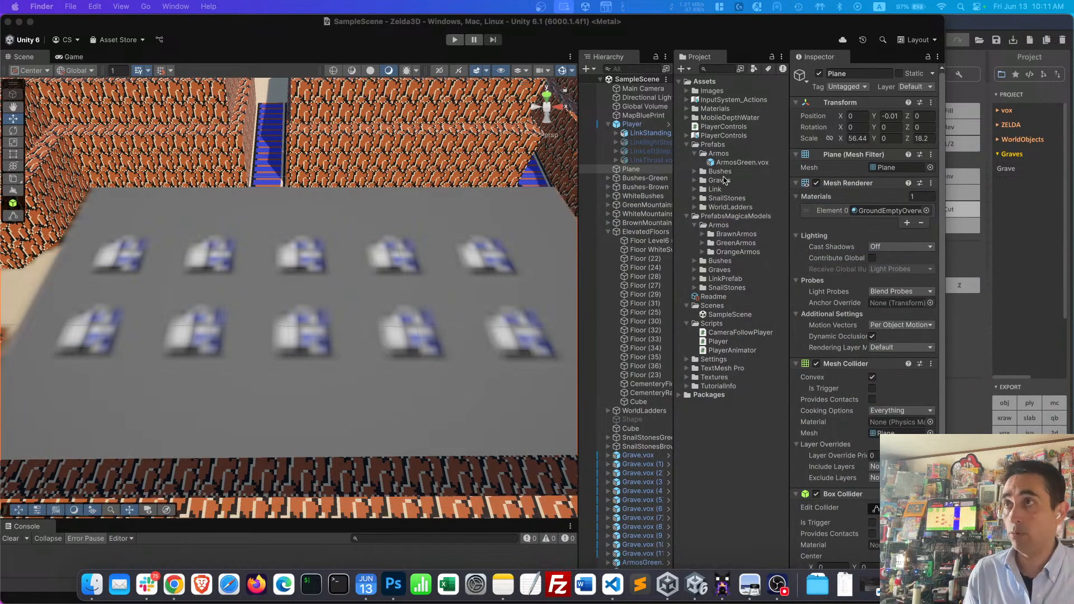
- In Unity, create a folder named WhiteArmos inside PrefabsMagicaModels/Armos
click(694, 154)
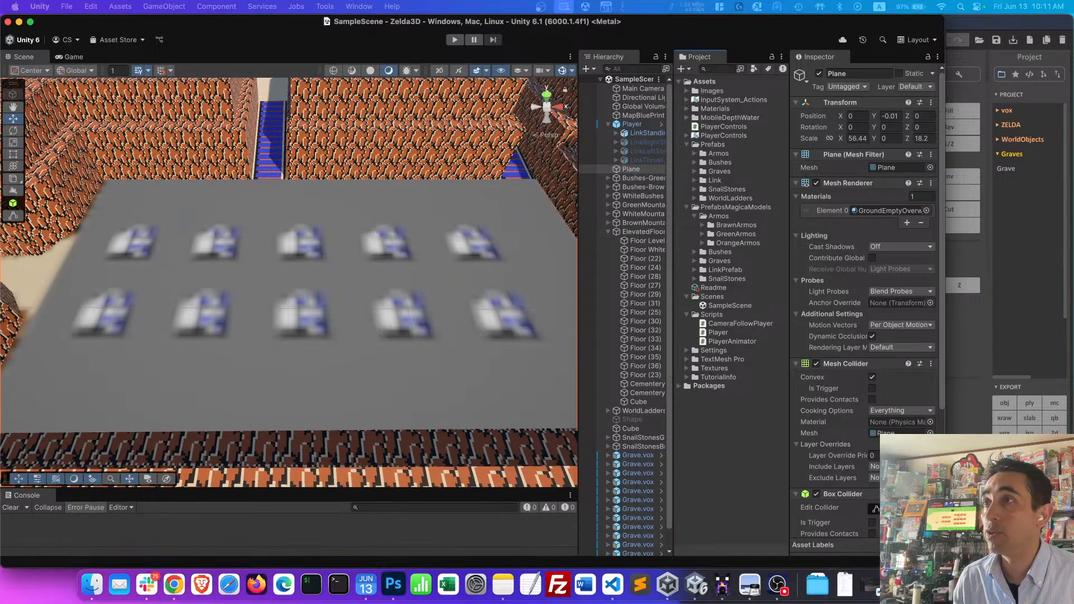
drag(1017, 253, 1004, 190)
click(717, 216)
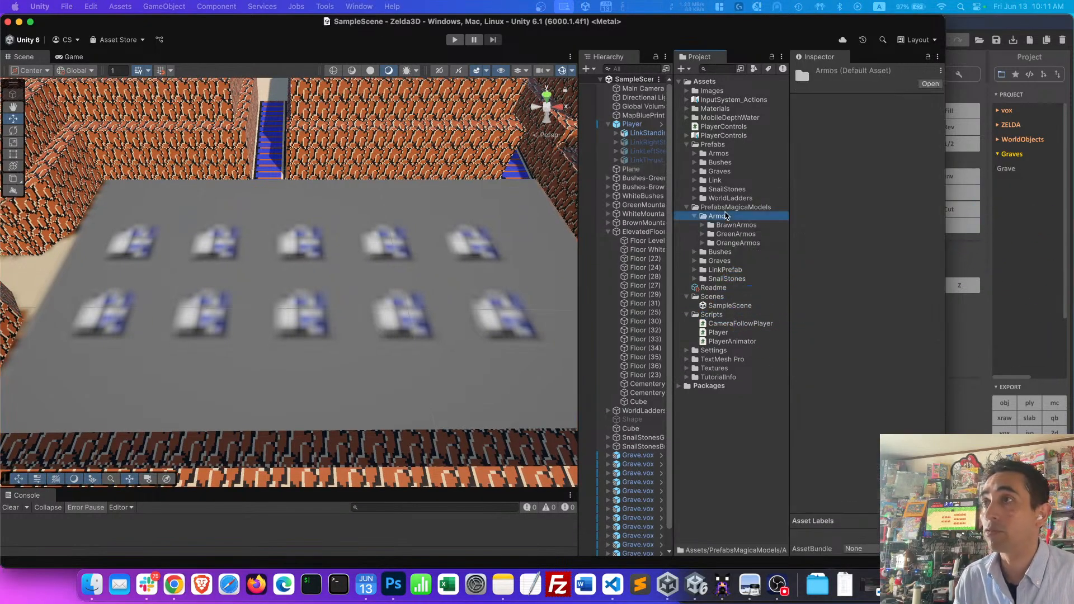
right_click(725, 216)
mouse_move(739, 222)
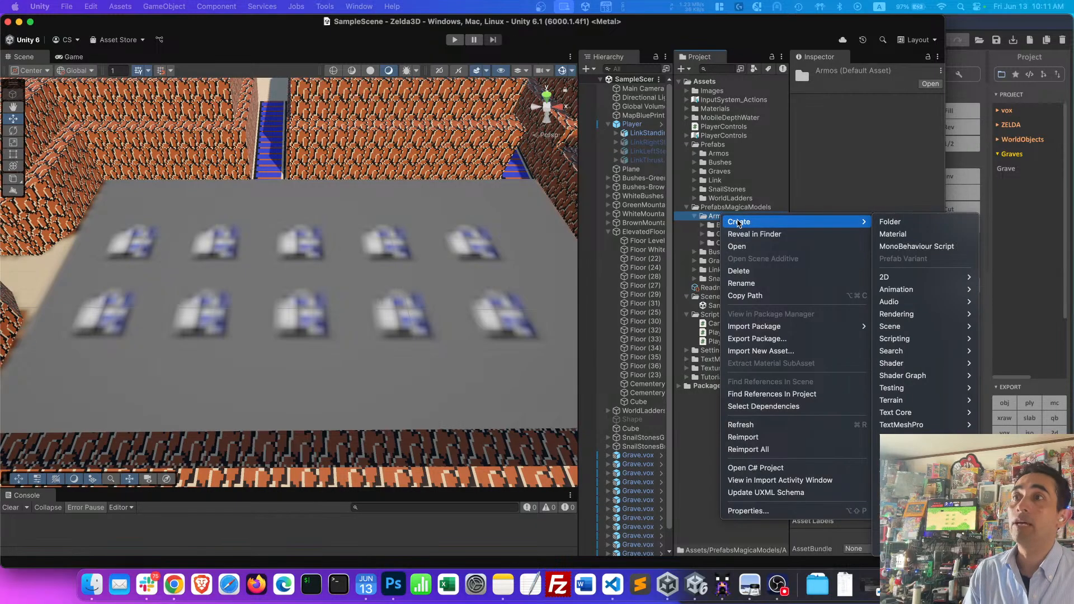
click(889, 223)
text(WhiteAr)
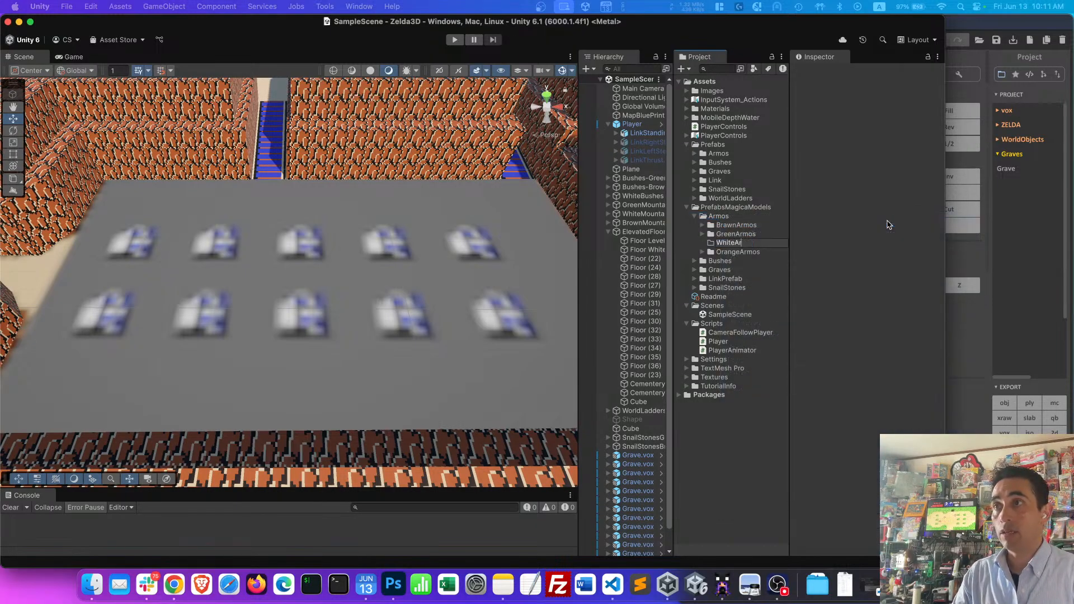
text(mos)
key(Return)
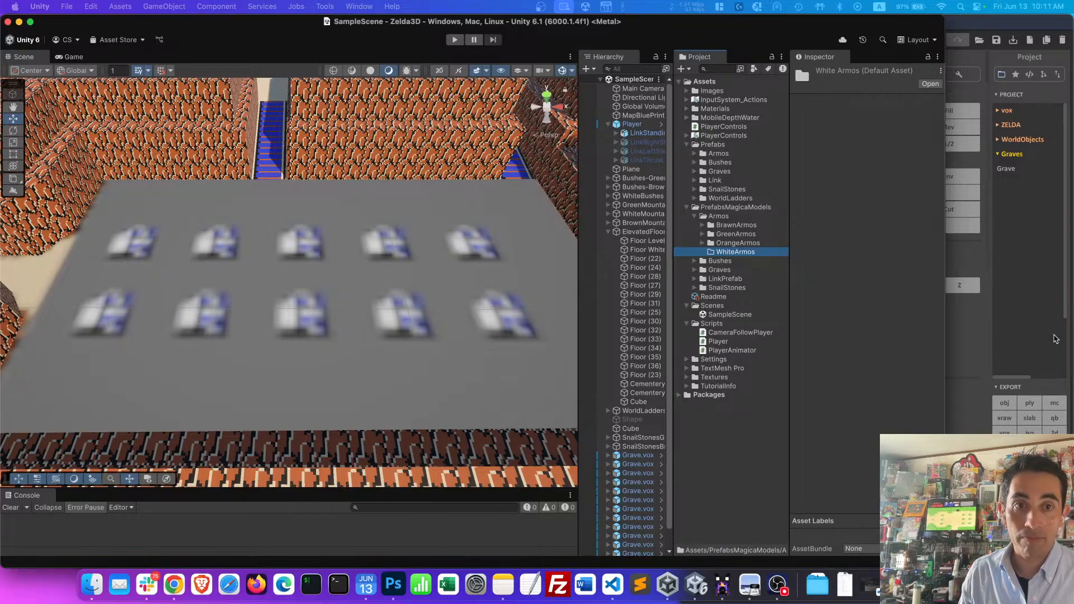
- Import the three selected ArmosWhite files from Finder into the WhiteArmos folder and expand it
click(1067, 361)
drag(1062, 436, 745, 253)
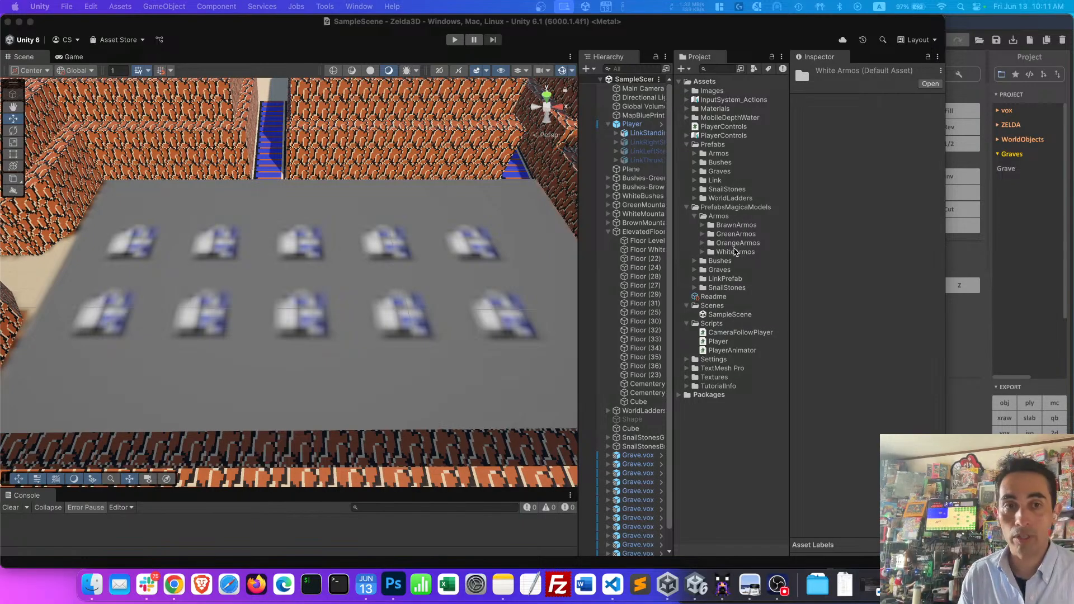
click(705, 252)
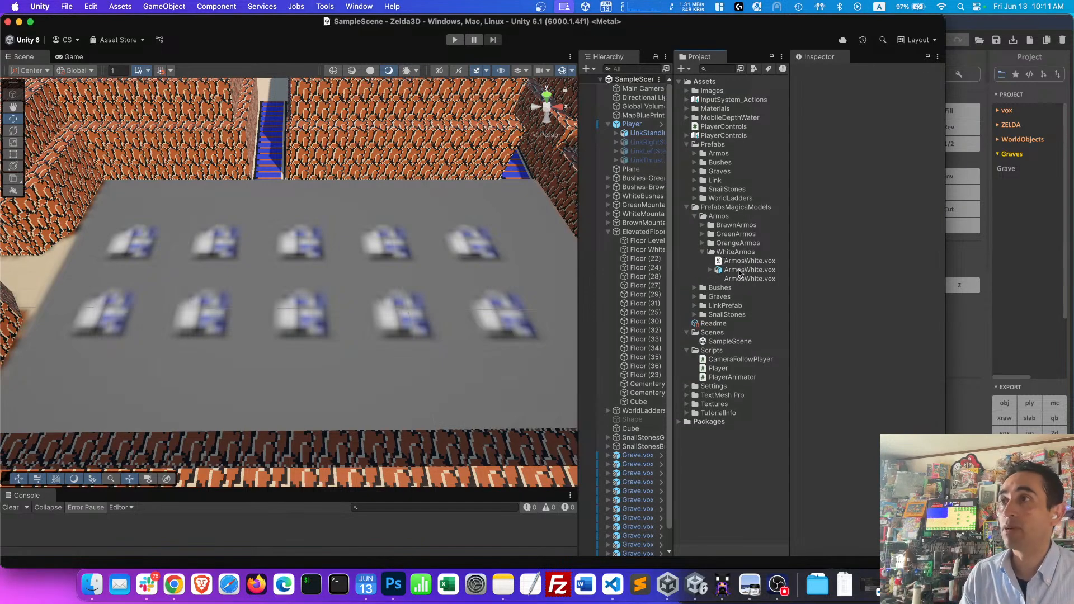
- Place the ArmosWhite.vox model in the scene and set its position to X 0, Y 0, Z 0
drag(738, 273, 349, 288)
key(f)
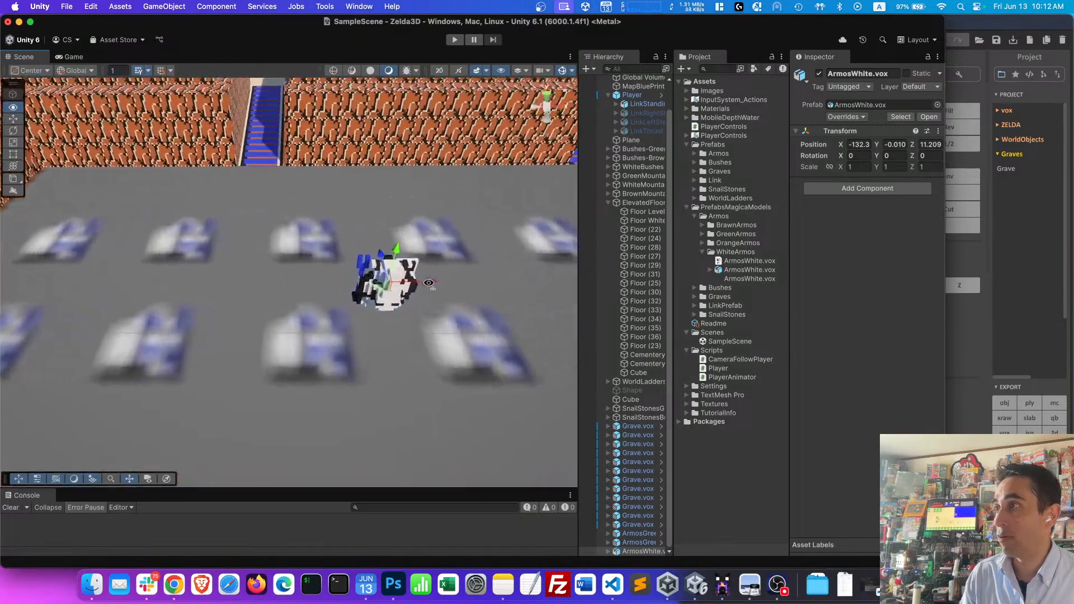
click(861, 144)
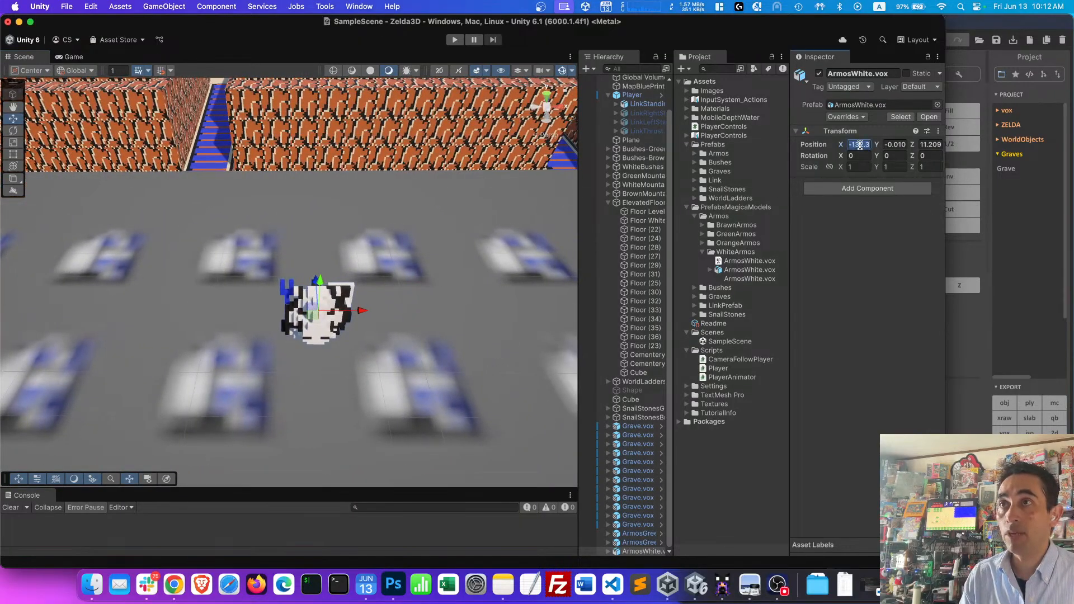
text(0)
key(Tab)
text(0)
key(Tab)
text(0)
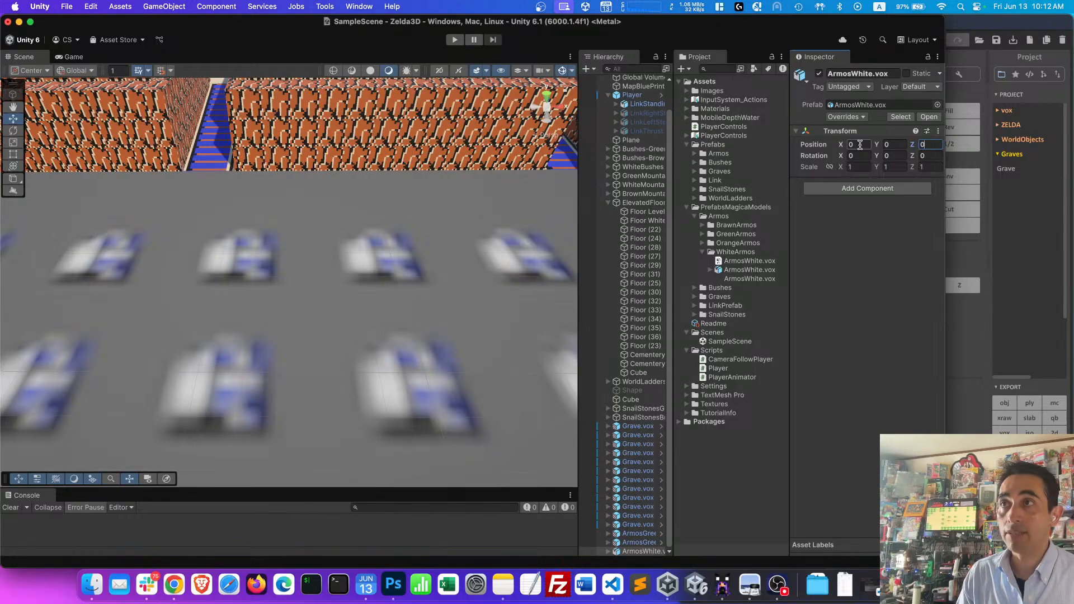
click(861, 230)
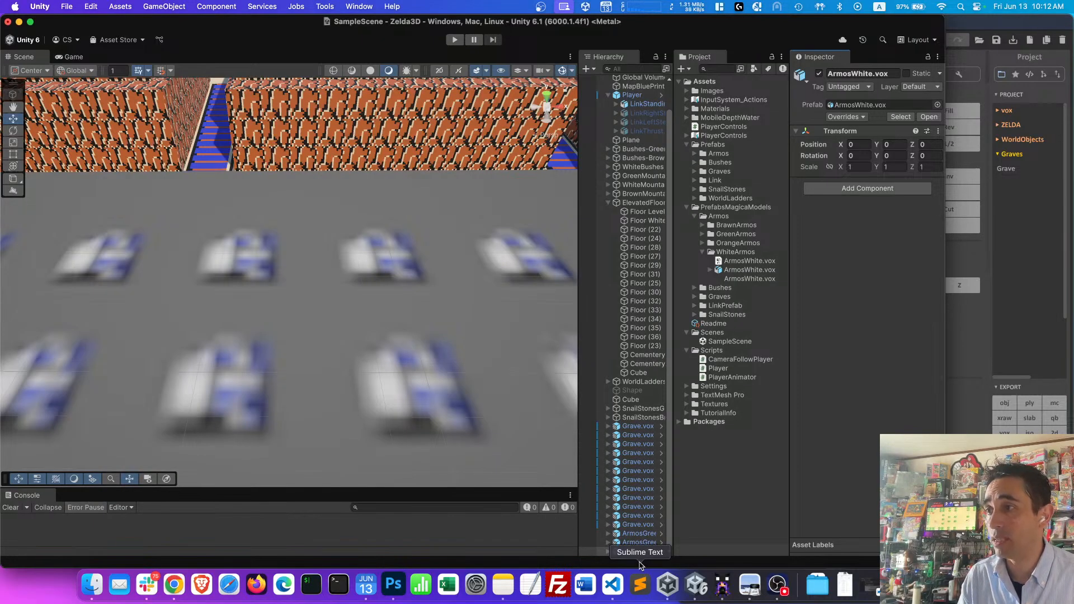
- Save the scene's ArmosWhite.vox object as a prefab in the Prefabs/Armos folder
drag(640, 565, 632, 556)
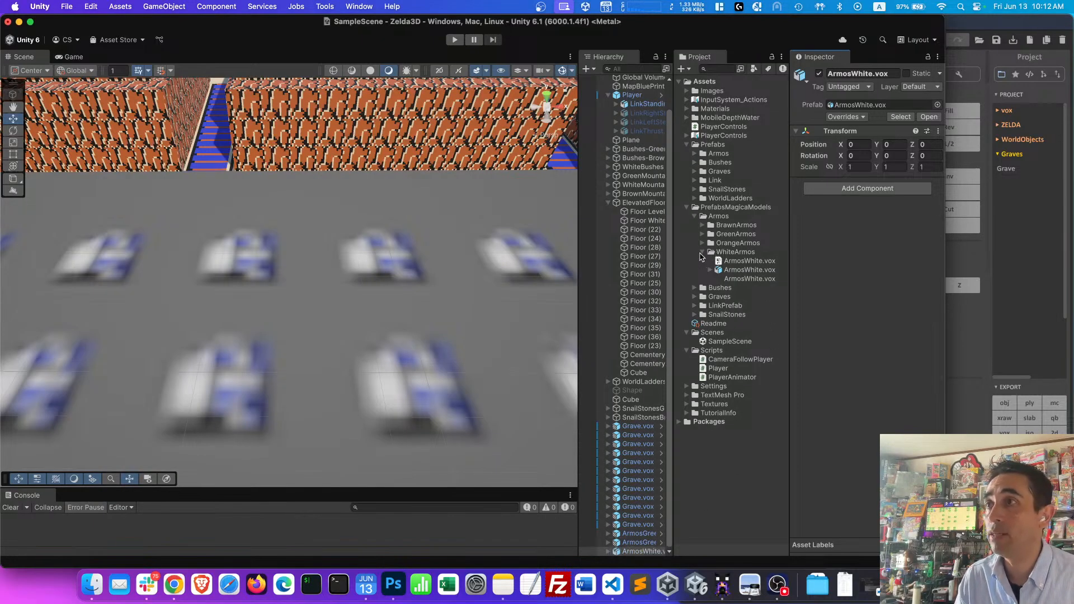
click(702, 252)
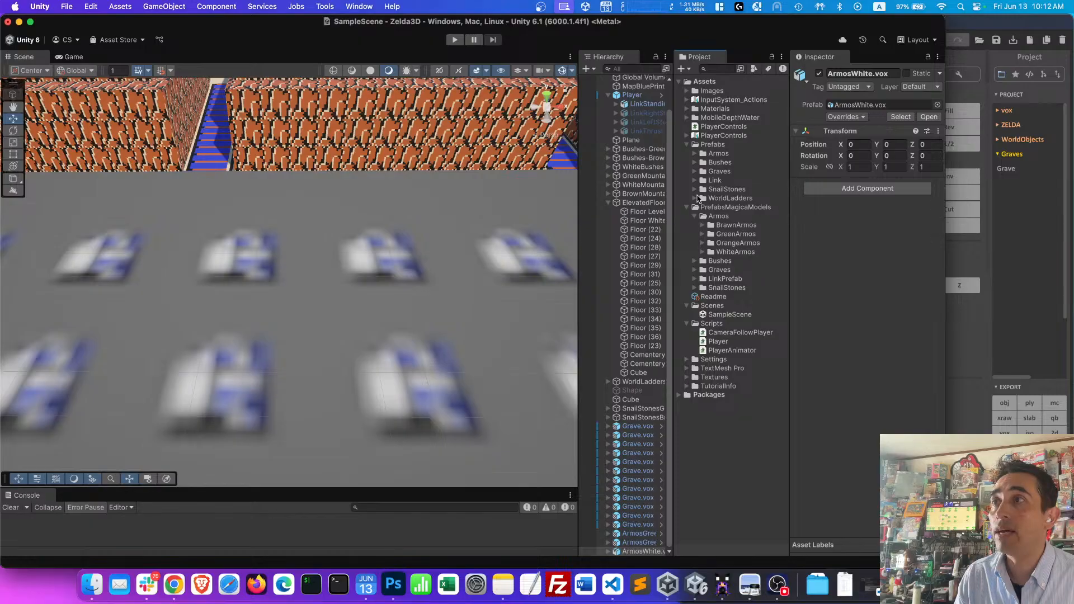
click(695, 154)
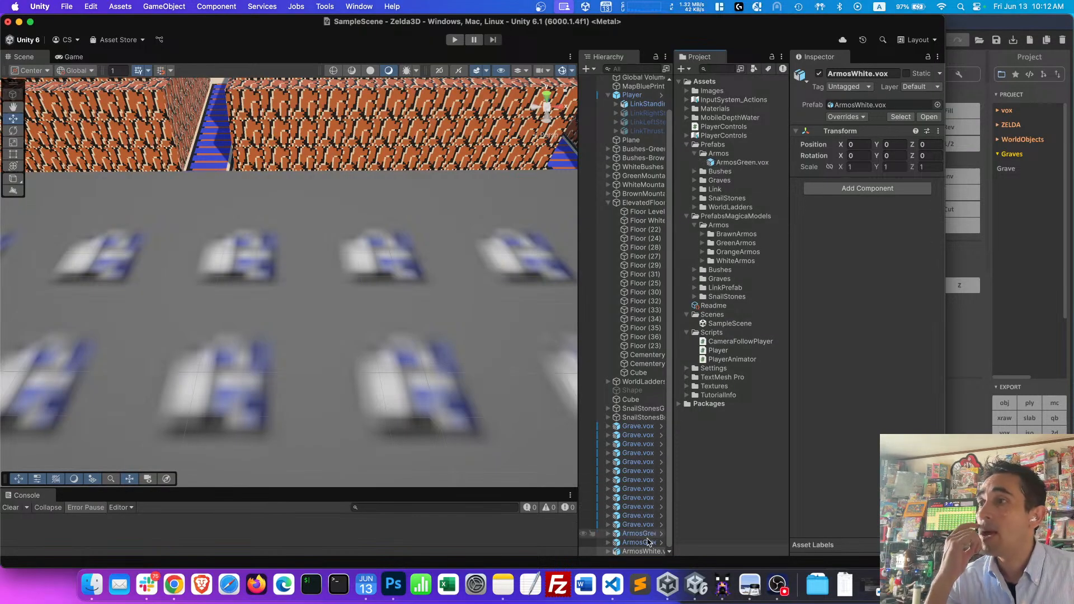
drag(643, 551, 727, 162)
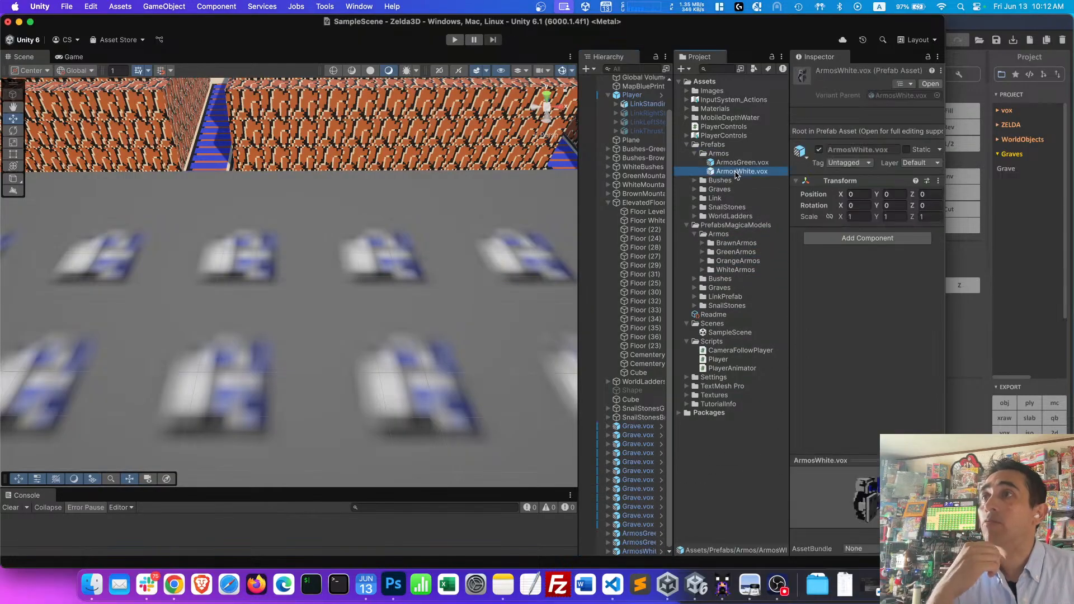
- Delete the ArmosWhite.vox object from the scene hierarchy
click(636, 552)
right_click(635, 553)
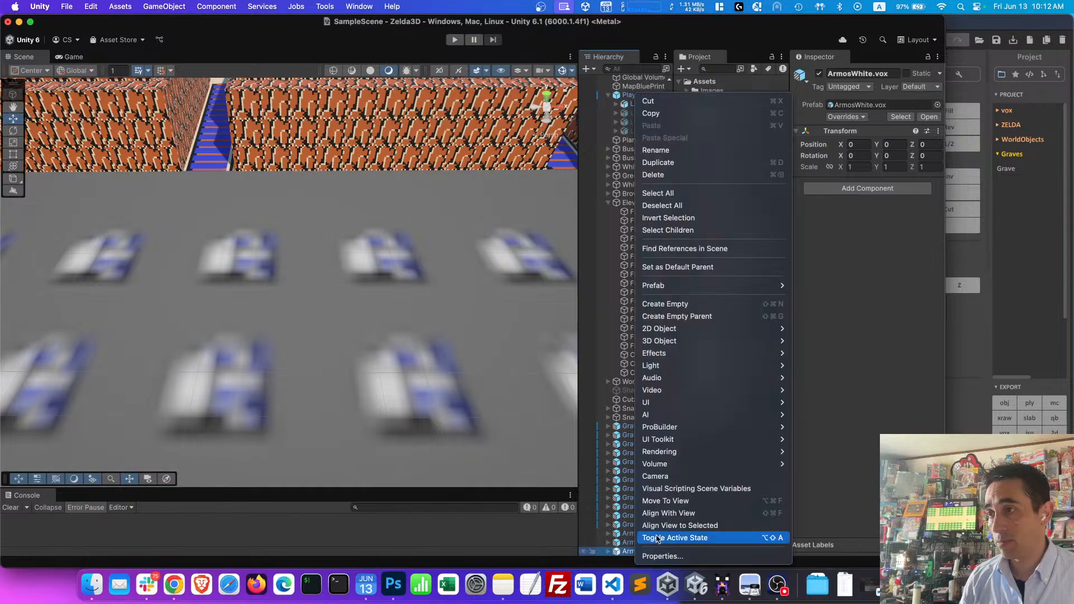
click(673, 175)
- Place the ArmosWhite.vox prefab on a back-row Armos marker of the gray floor and set its Y rotation to 180
click(741, 171)
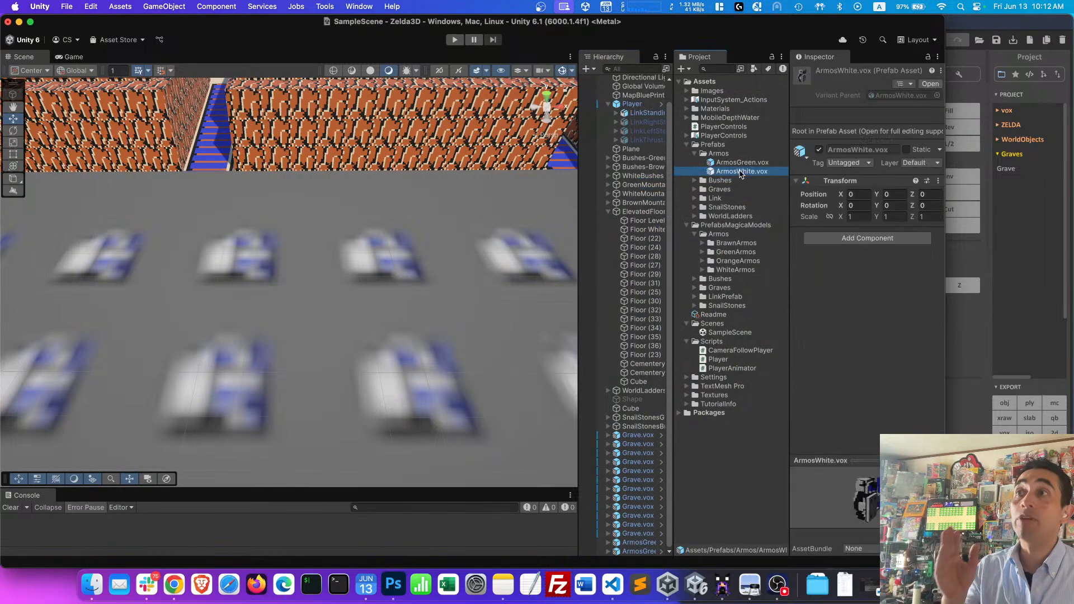
drag(741, 172, 373, 259)
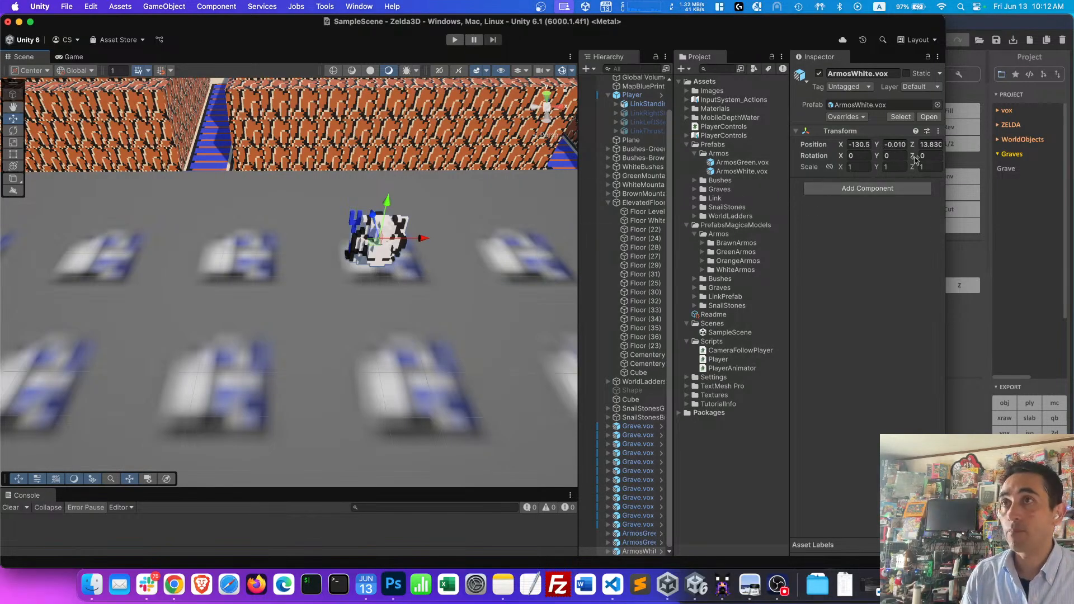
click(898, 156)
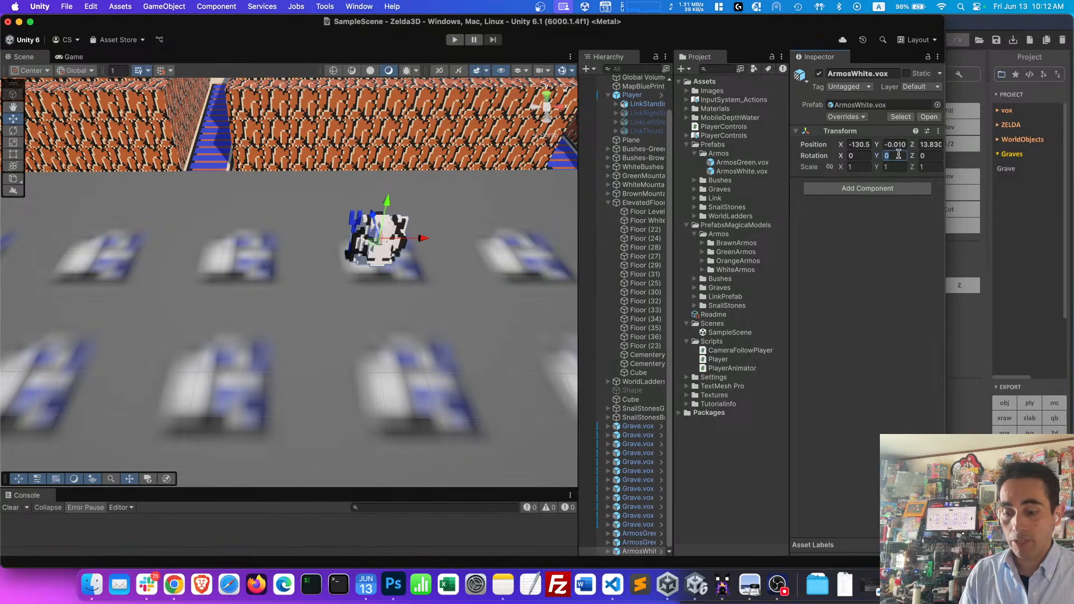
text(180)
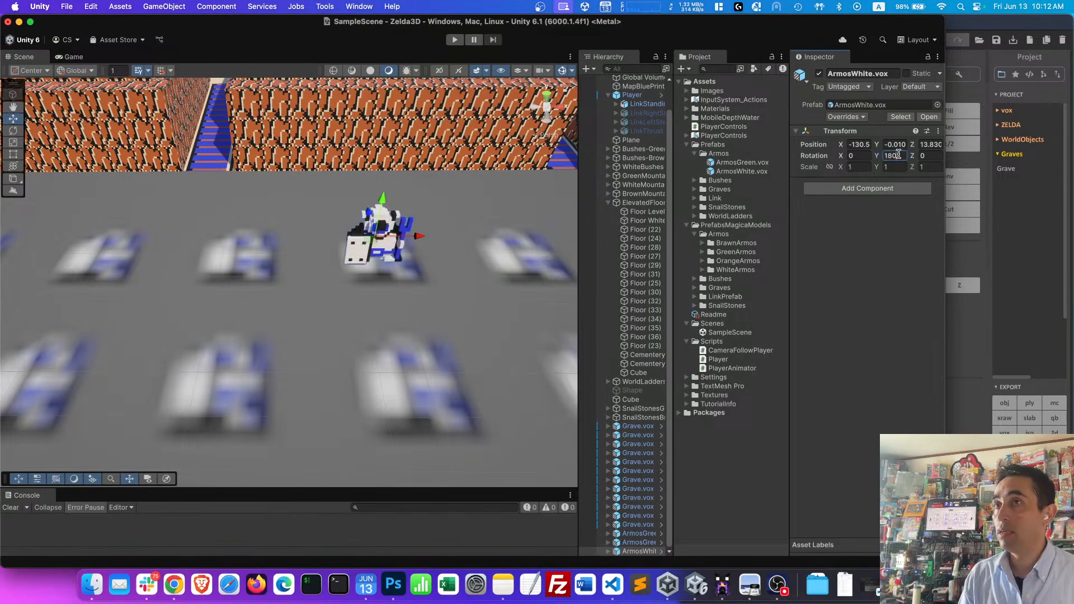
- Scale the placed ArmosWhite model uniformly, trying 1.3 with a small shift along X, and finish at 1.4
click(893, 167)
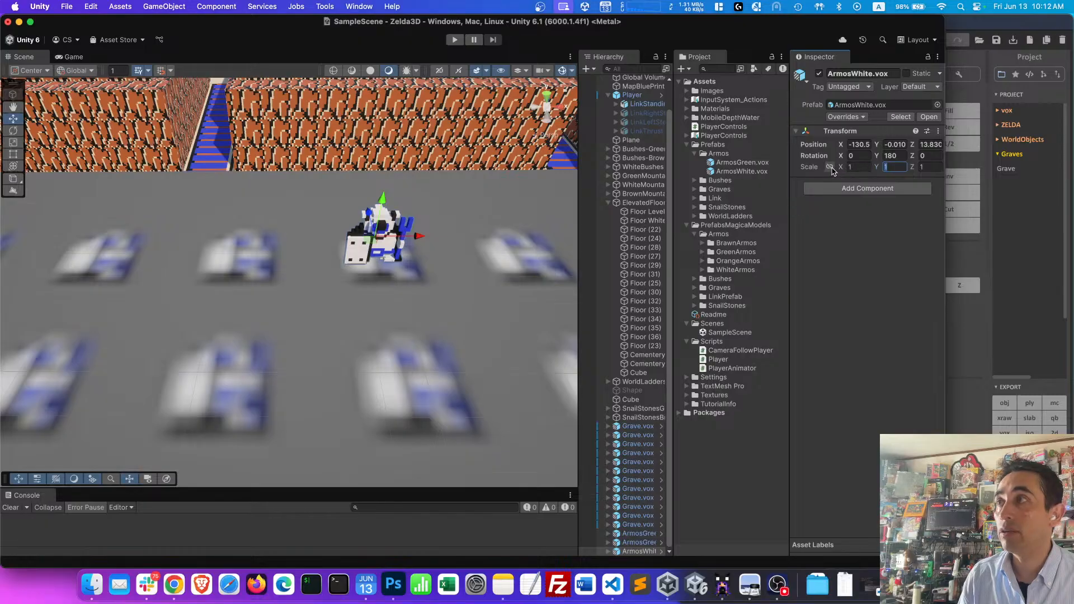
click(867, 168)
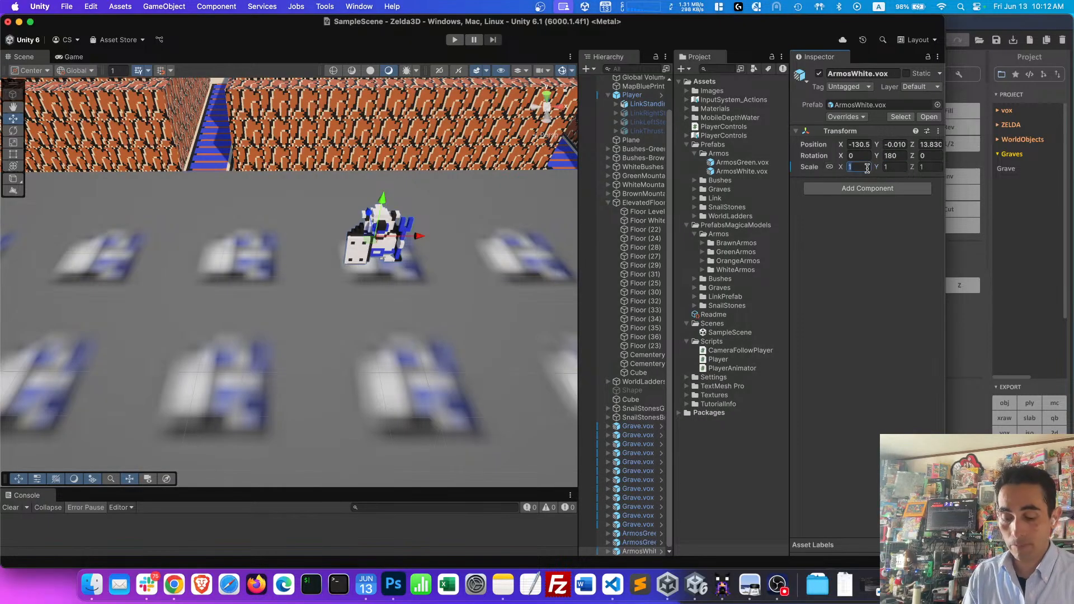
text(1.3)
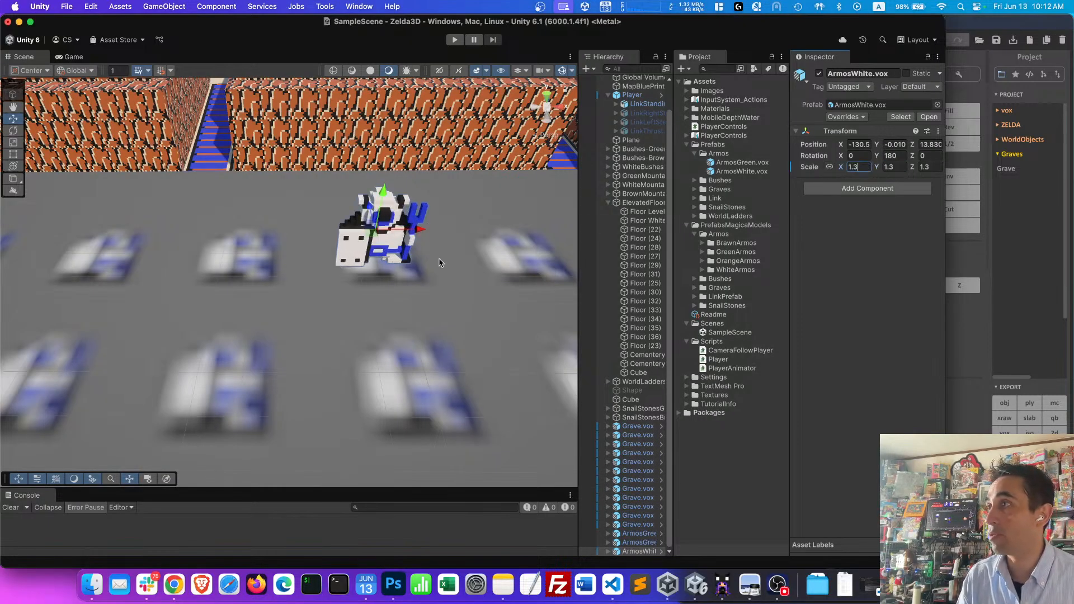
drag(418, 228, 426, 228)
right_drag(417, 230, 399, 196)
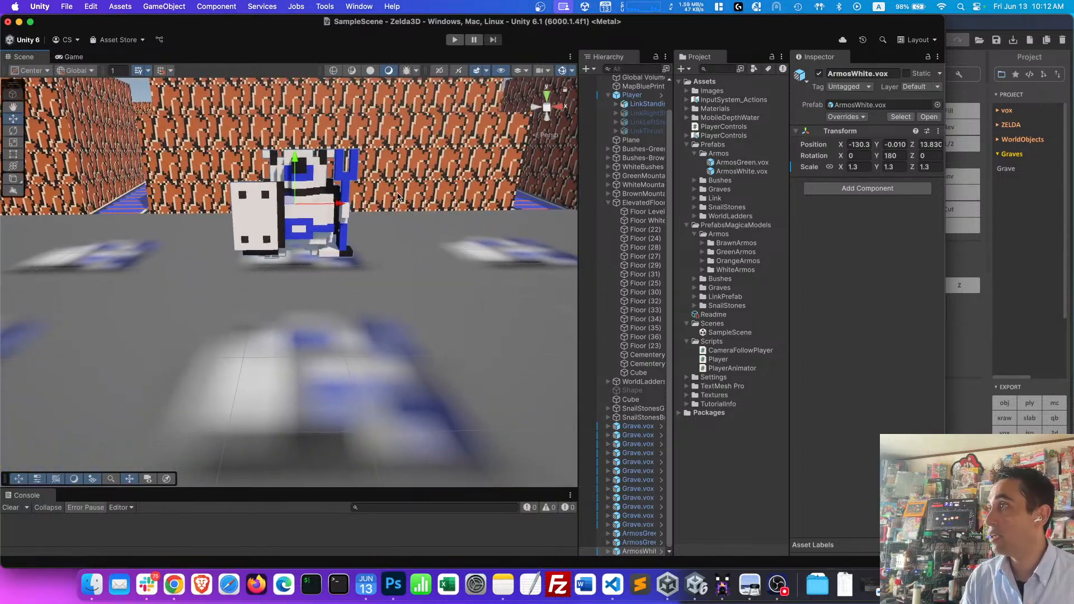
click(863, 167)
text(1.4)
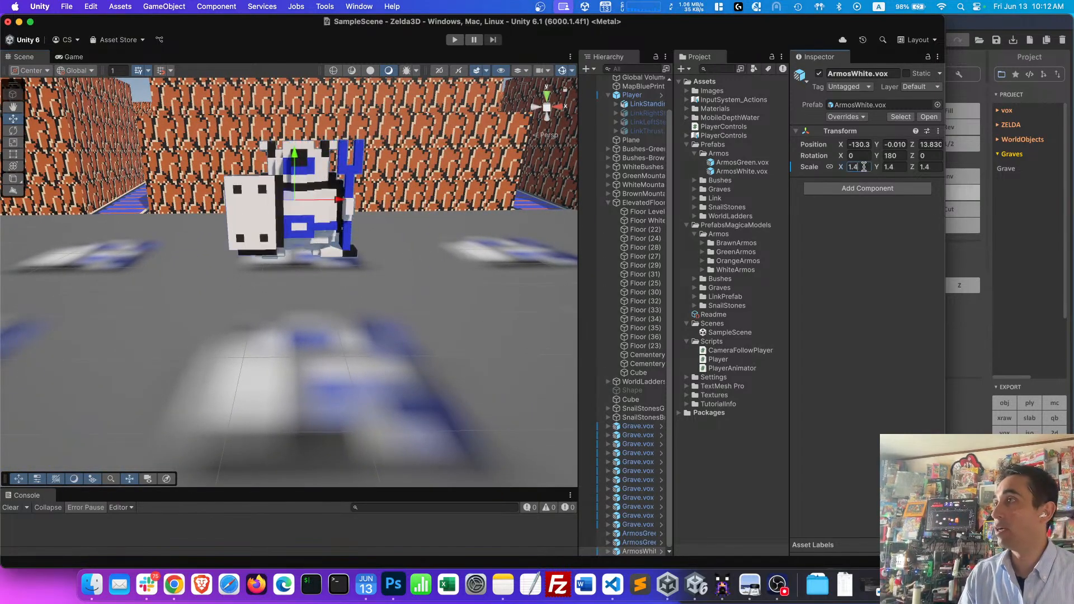
- Align the ArmosWhite model with its floor marker, at about X -130.4 and Z 13.69, and deselect it
right_drag(544, 205, 393, 404)
scroll(347, 359, down, 10)
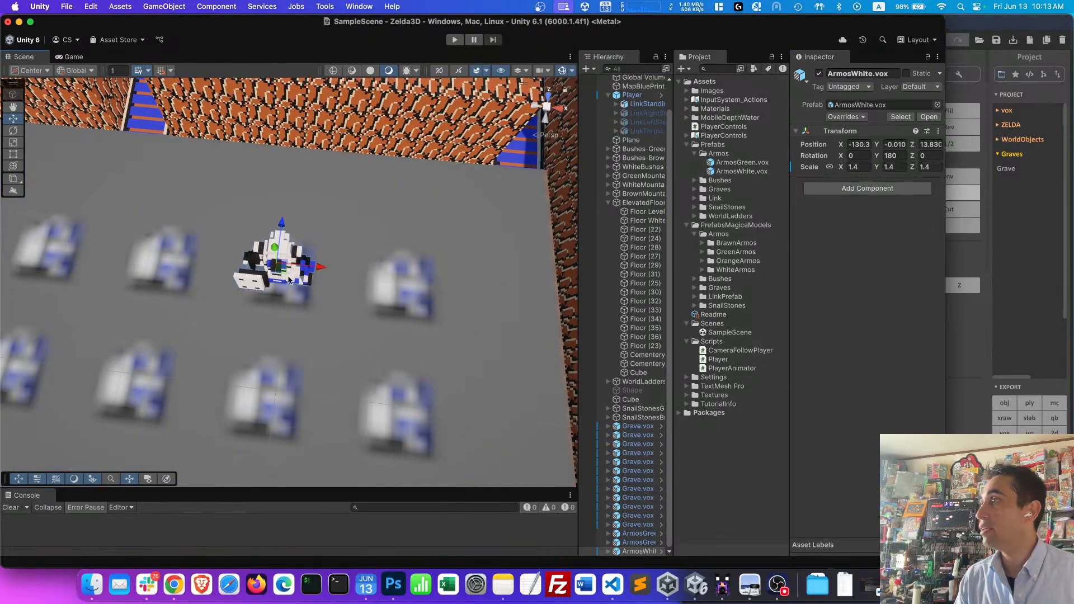
drag(281, 223, 281, 232)
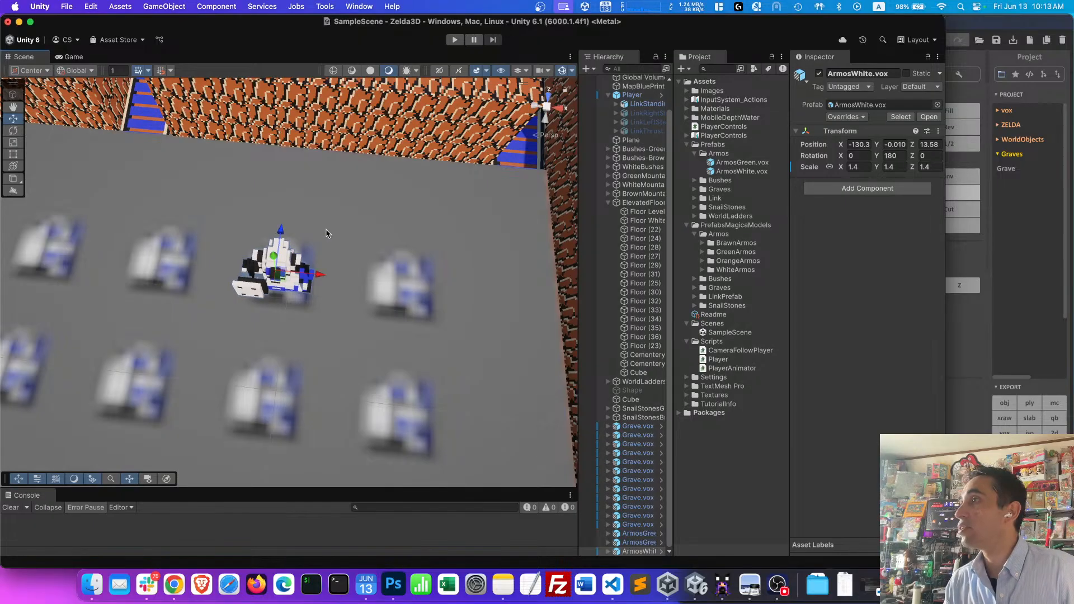
right_drag(328, 234, 335, 300)
middle_drag(335, 300, 335, 354)
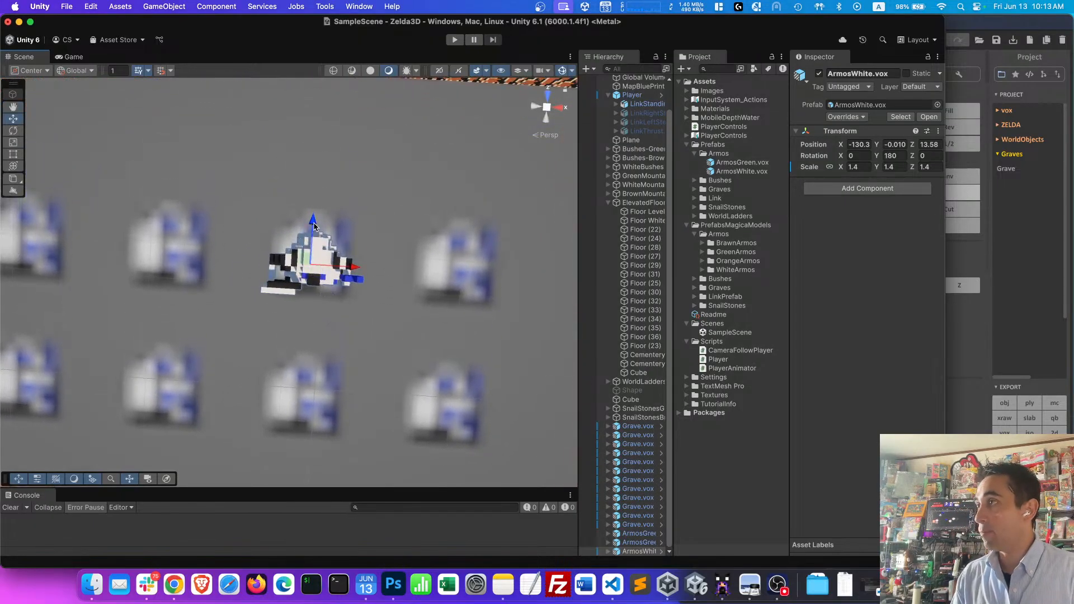
drag(314, 227, 314, 222)
drag(353, 262, 348, 262)
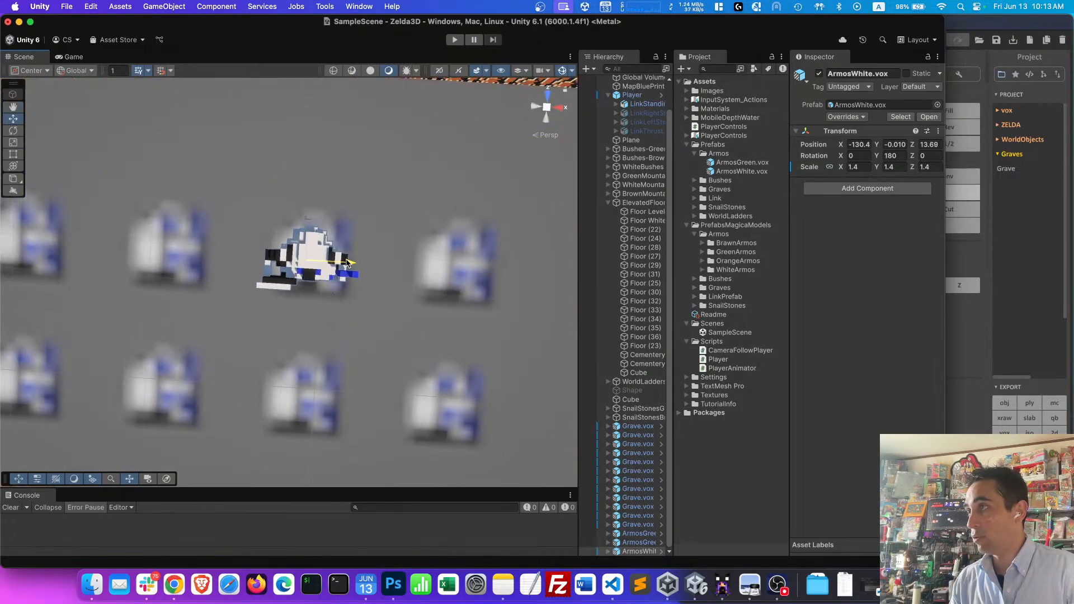
click(395, 263)
- Duplicate the ArmosWhite model twice along X onto the neighbouring back-row markers, at about X -126.1 and X -134.5
scroll(382, 230, down, 10)
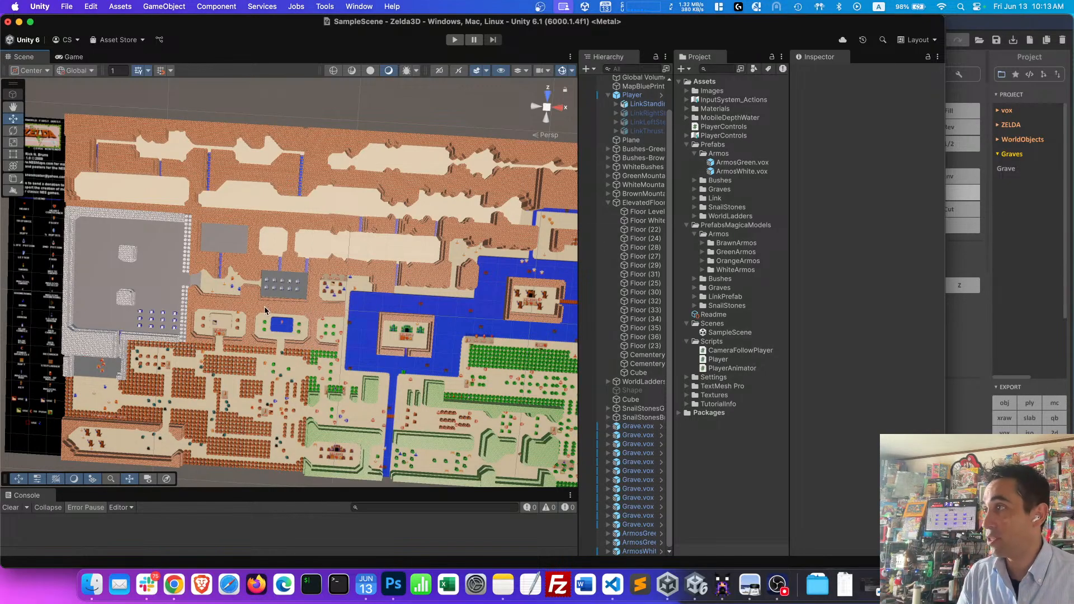
scroll(267, 308, up, 10)
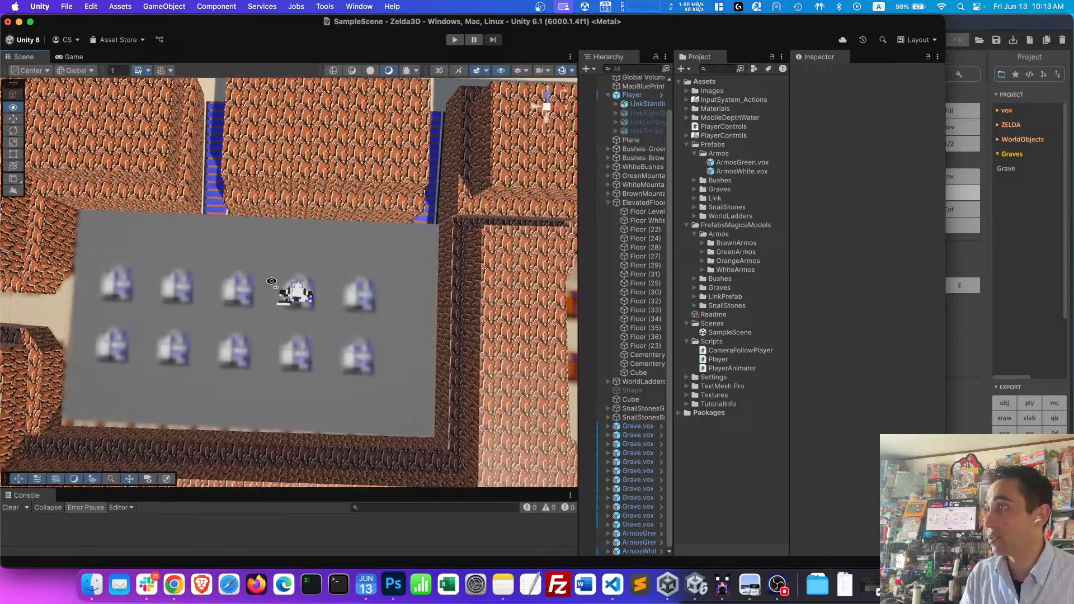
right_drag(271, 282, 273, 134)
click(392, 187)
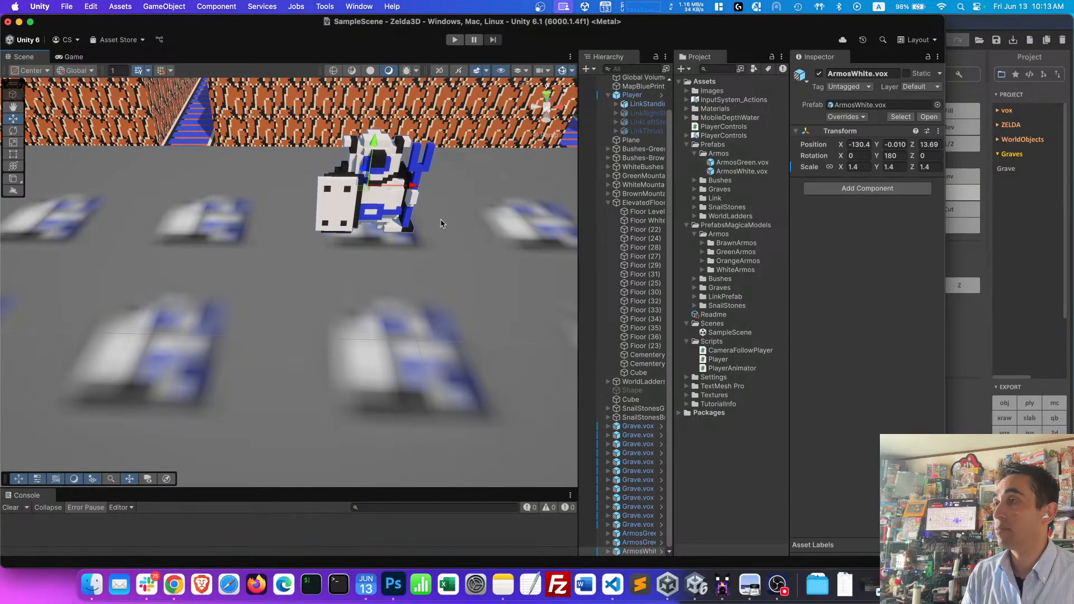
right_drag(440, 224, 365, 343)
key(s)
key(w)
scroll(365, 346, down, 3)
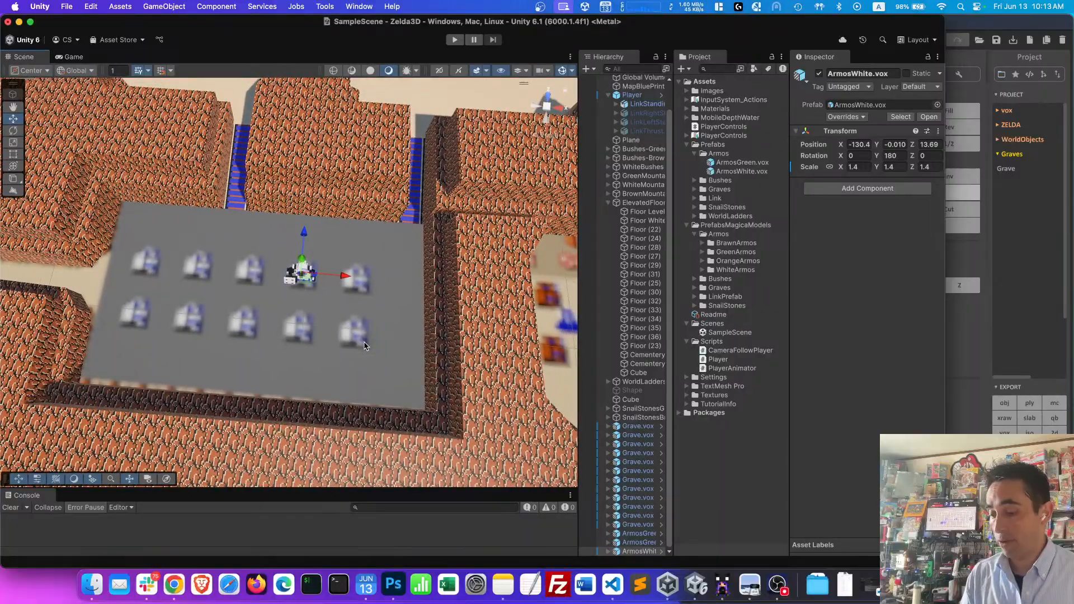
key(super+d)
drag(350, 271, 400, 276)
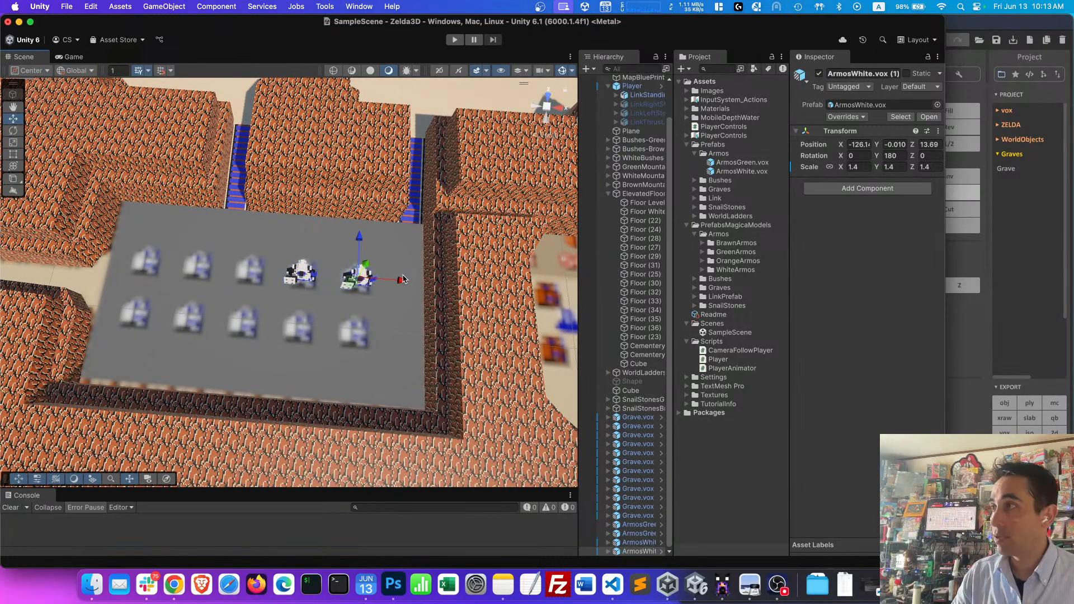
key(super+d)
drag(401, 281, 294, 287)
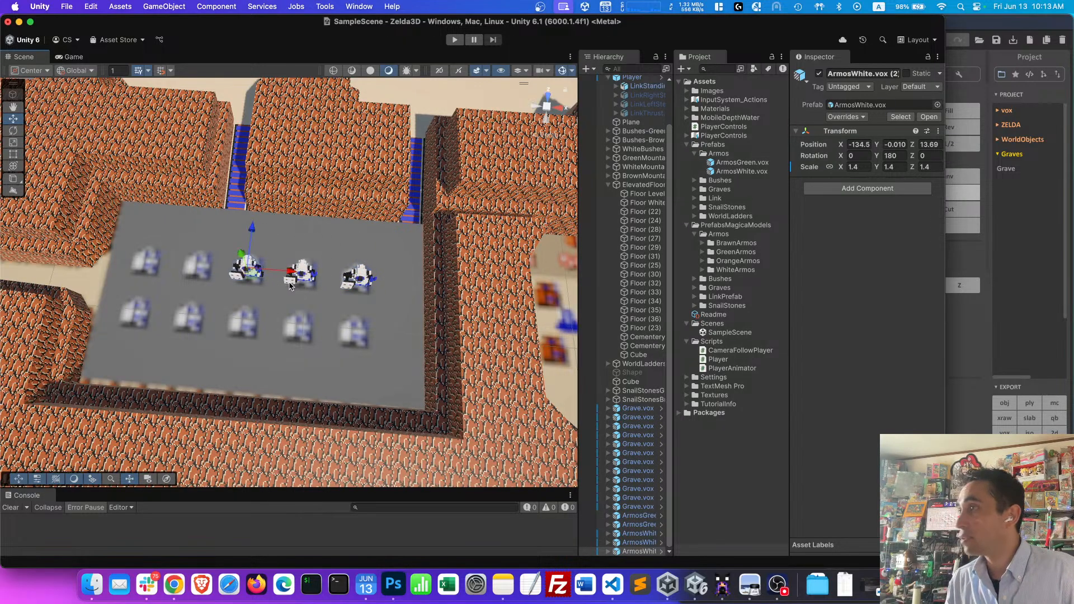
- Add two more ArmosWhite copies on the remaining back-row markers, at about X -138.6 and X -142.9
key(super+d)
drag(290, 273, 238, 272)
key(a)
right_drag(291, 314, 339, 342)
key(e)
key(d)
key(a)
key(super+d)
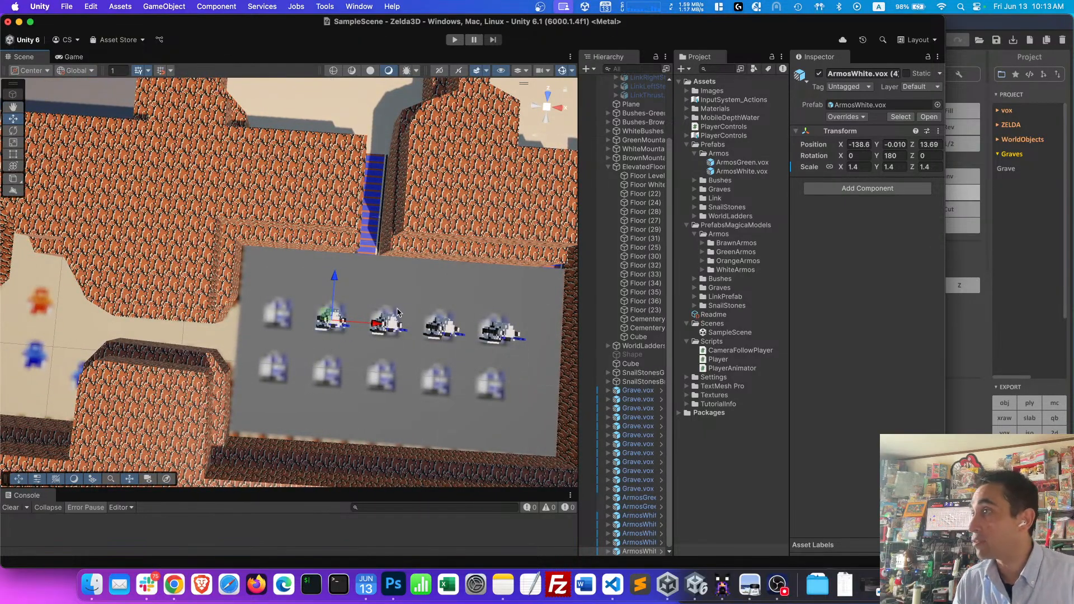
drag(384, 324, 319, 327)
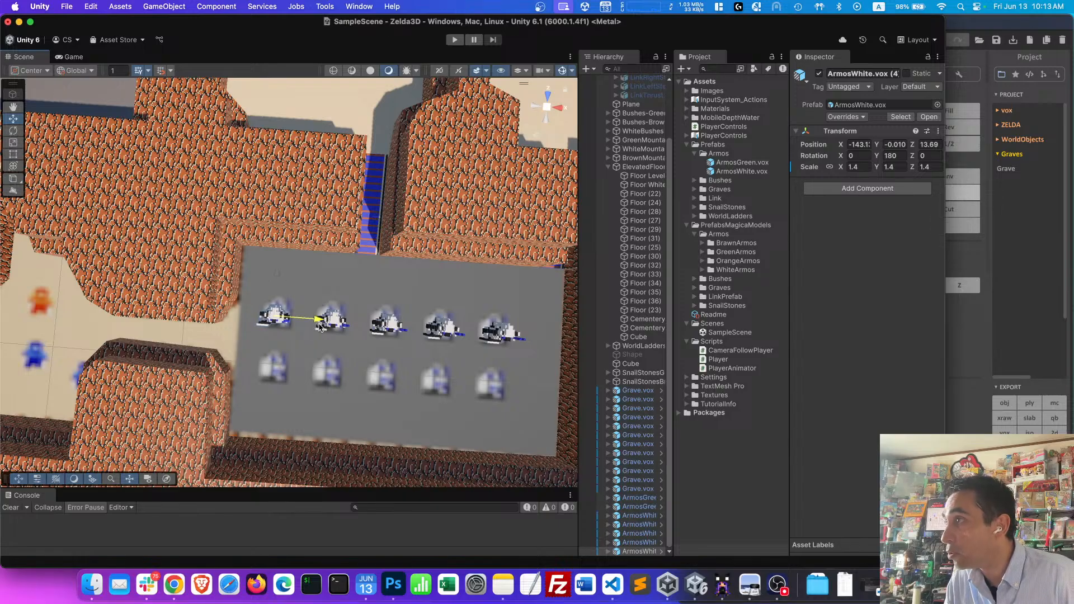
key(a)
right_drag(322, 351, 334, 274)
key(d)
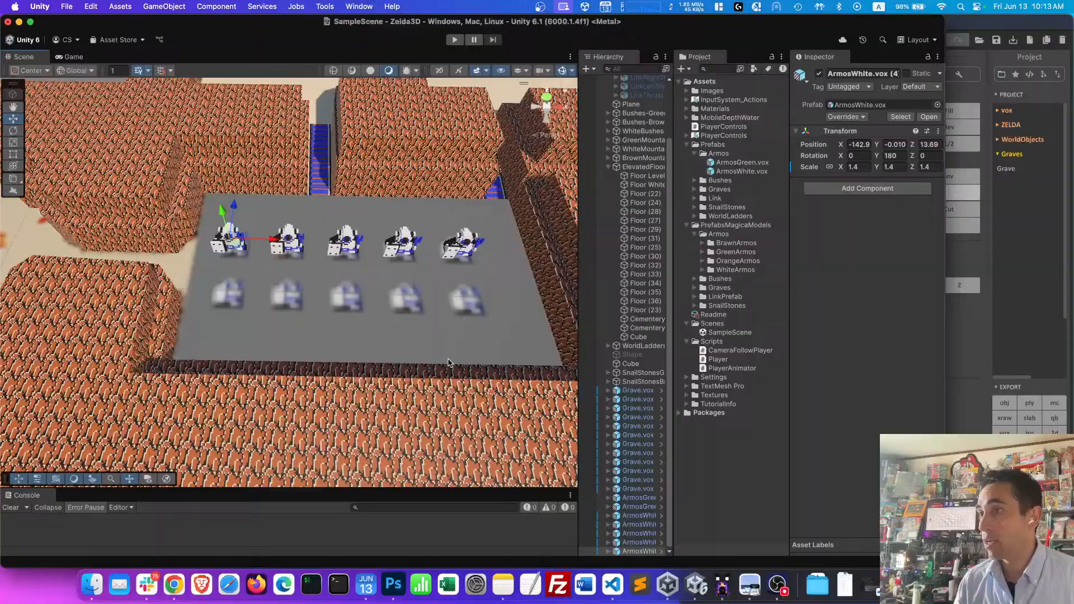
- Duplicate all five ArmosWhite models and move the copies along Z to about 9.62, onto the front-row markers
click(642, 517)
shift+click(639, 549)
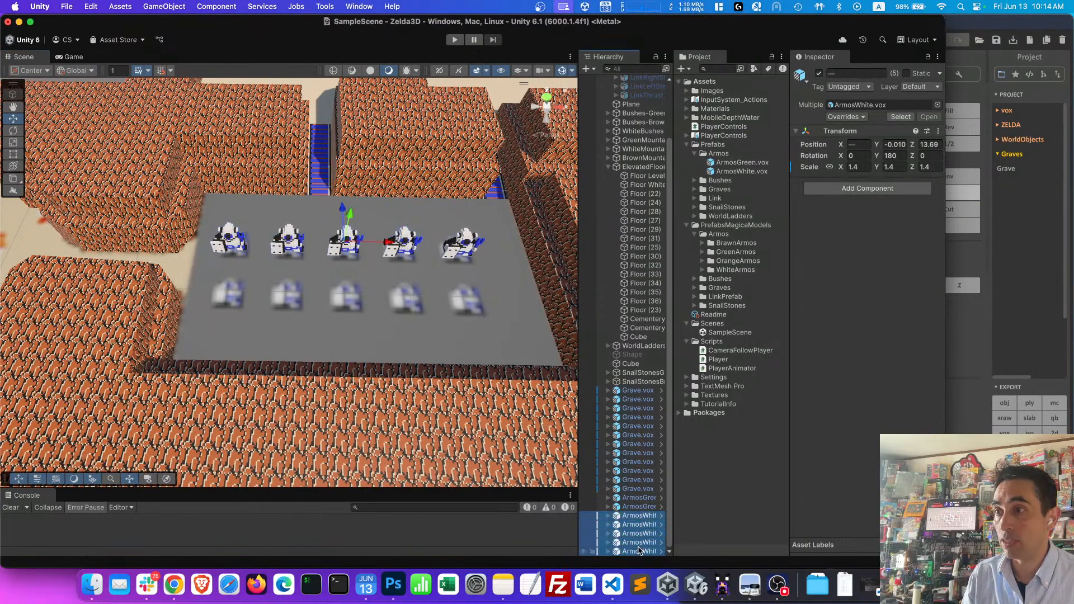
key(super+d)
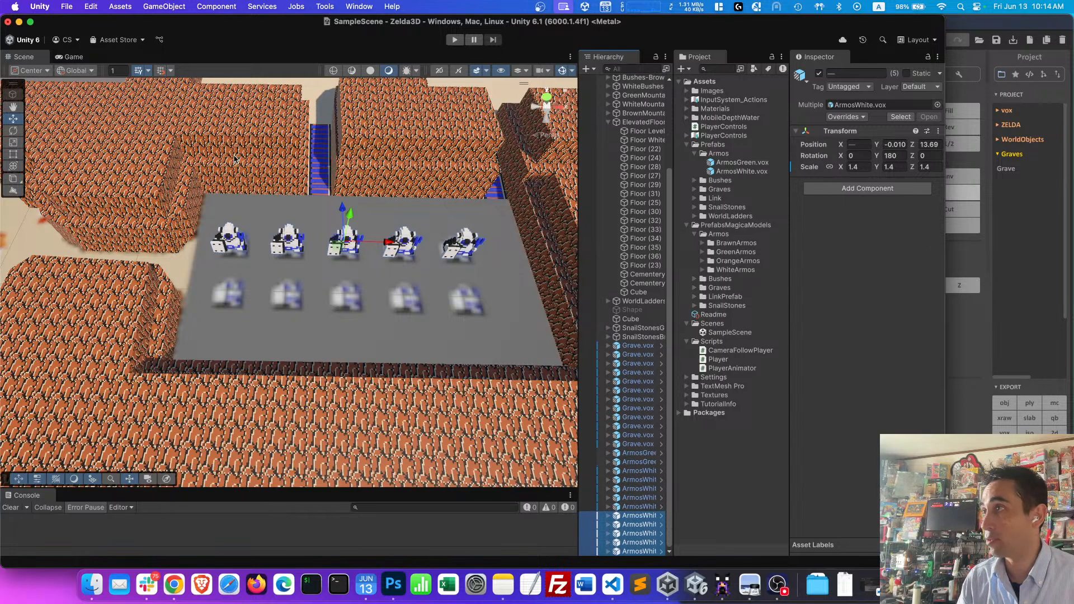
drag(343, 196, 343, 257)
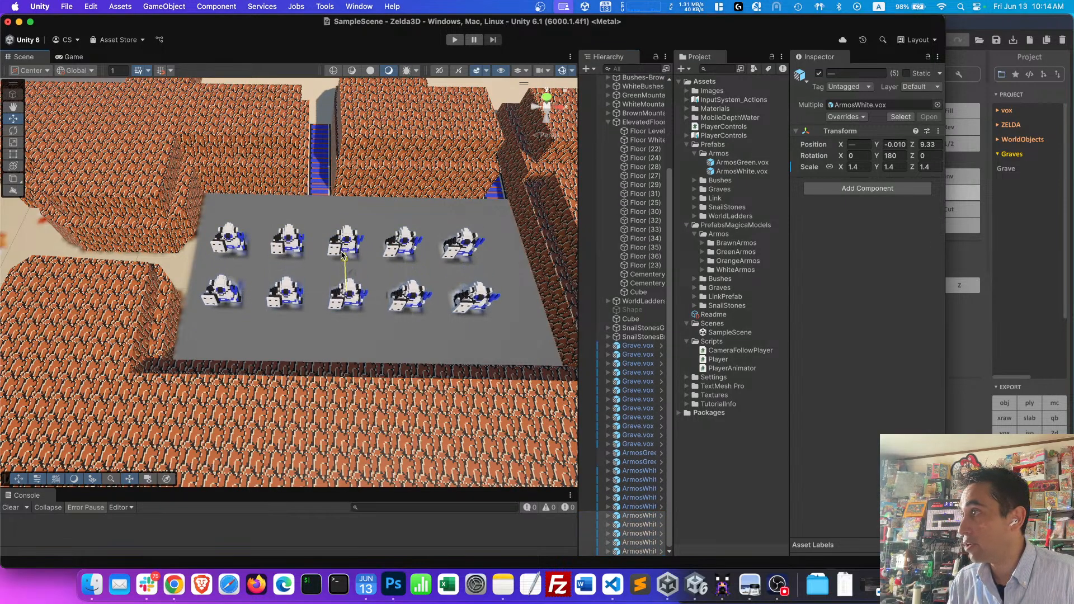
- Deactivate the CementeryFloor object in the graveyard area
alt+drag(393, 239, 346, 313)
scroll(372, 269, down, 5)
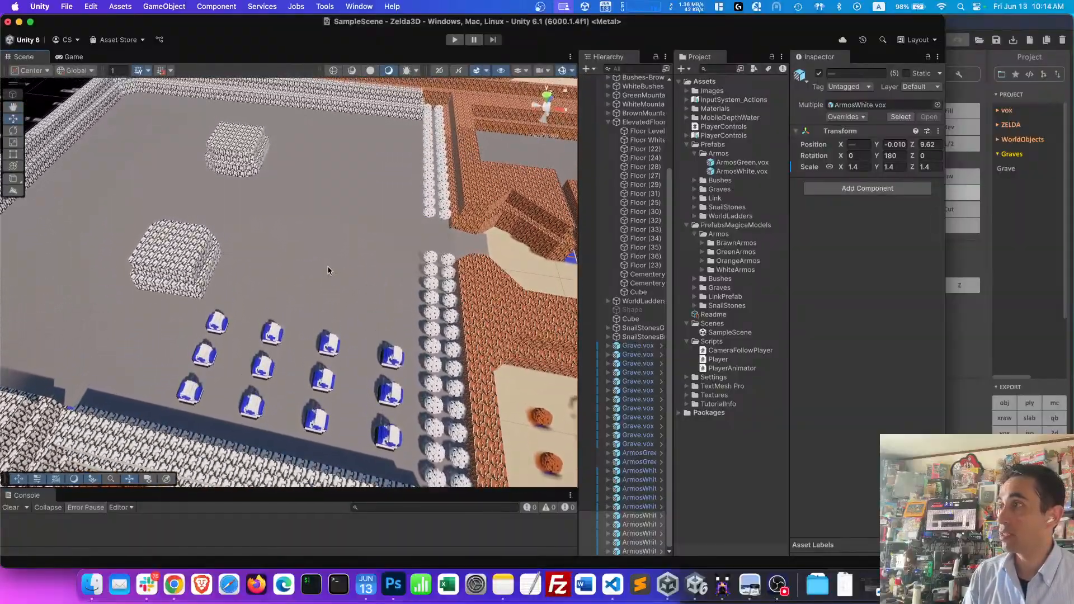
click(327, 267)
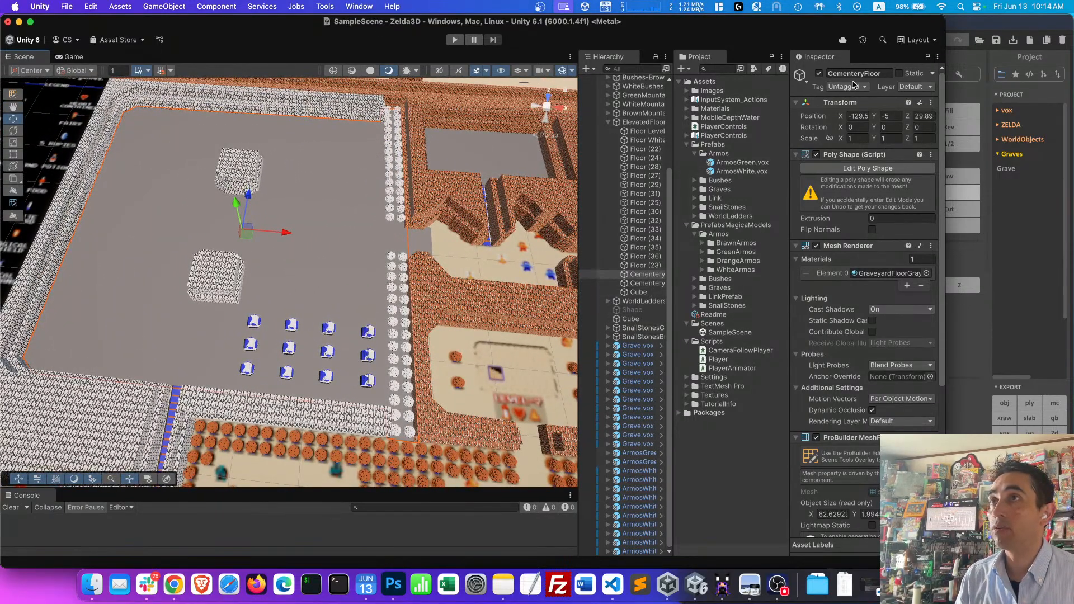
click(819, 74)
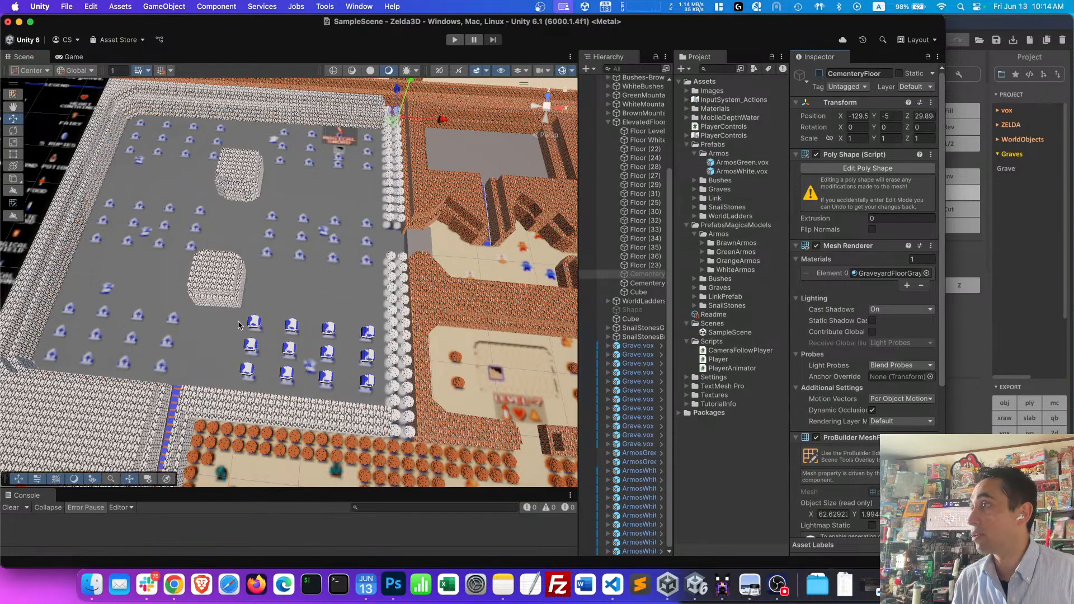
- Copy all twelve graves of the south-east cemetery block and move the copies along Z to the marker block north of it
click(256, 324)
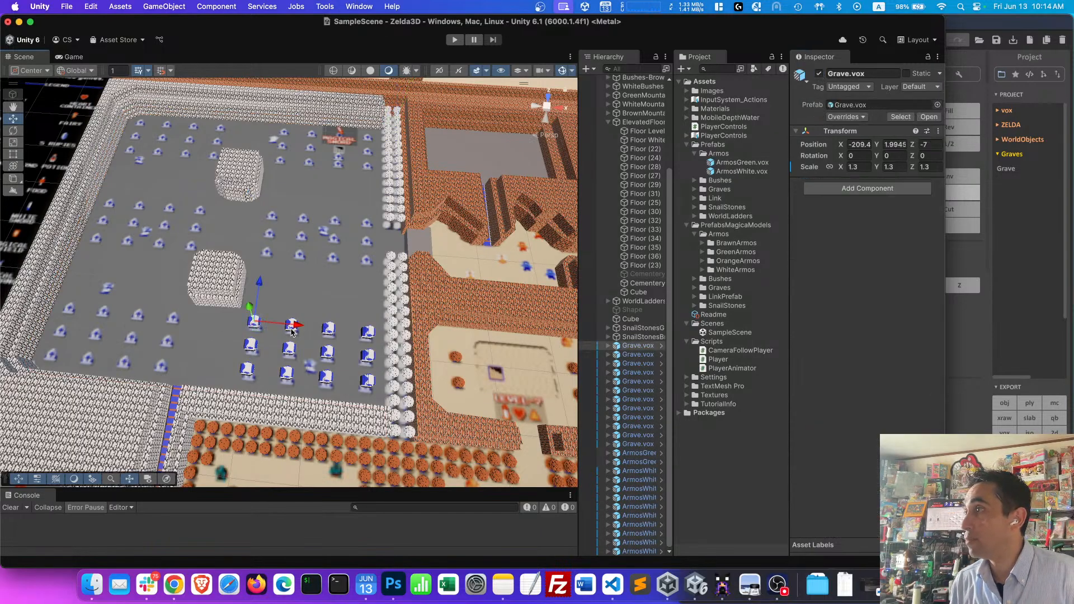
shift+click(292, 330)
click(258, 323)
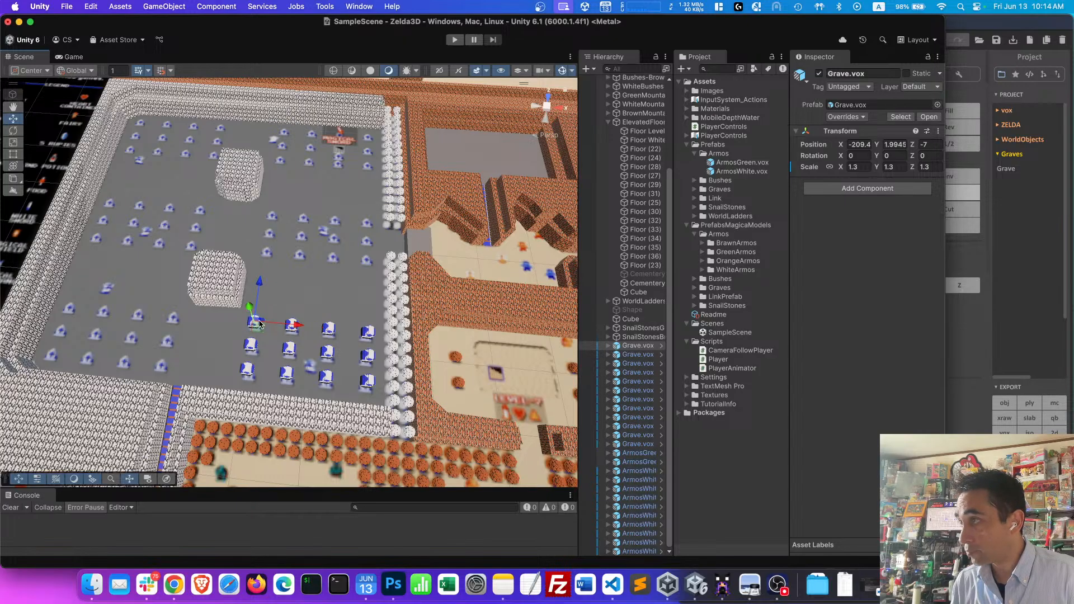
shift+click(290, 330)
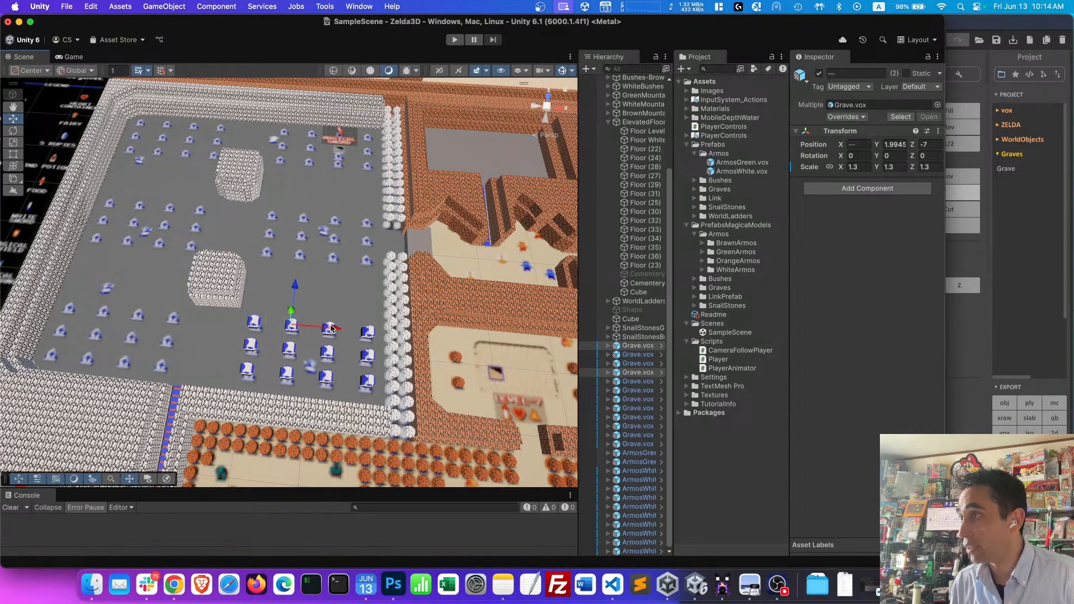
shift+click(331, 328)
shift+click(358, 336)
shift+click(369, 357)
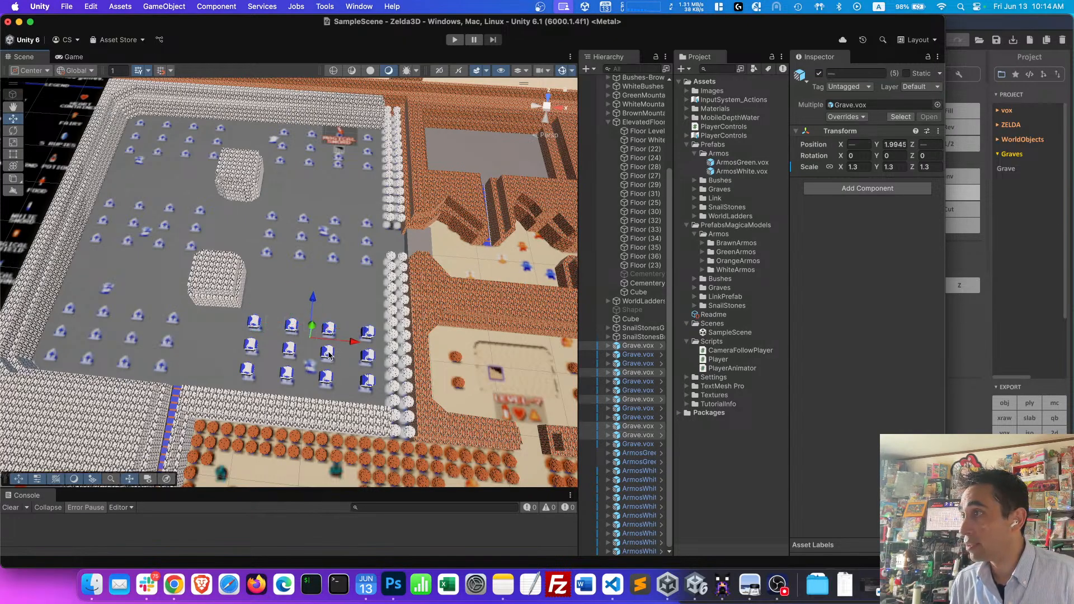
shift+click(247, 371)
shift+click(317, 376)
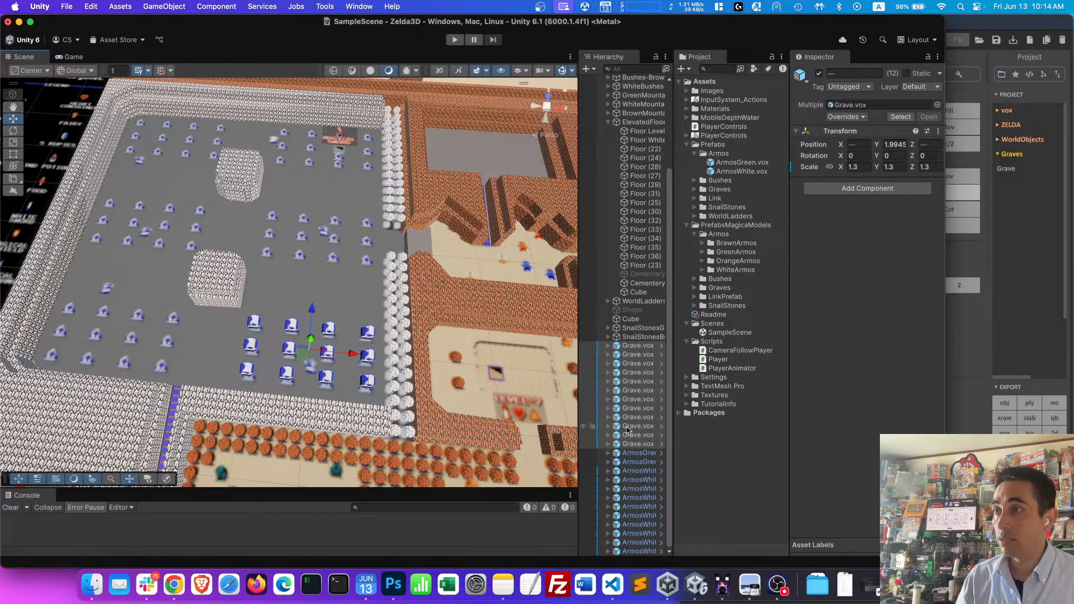
click(639, 552)
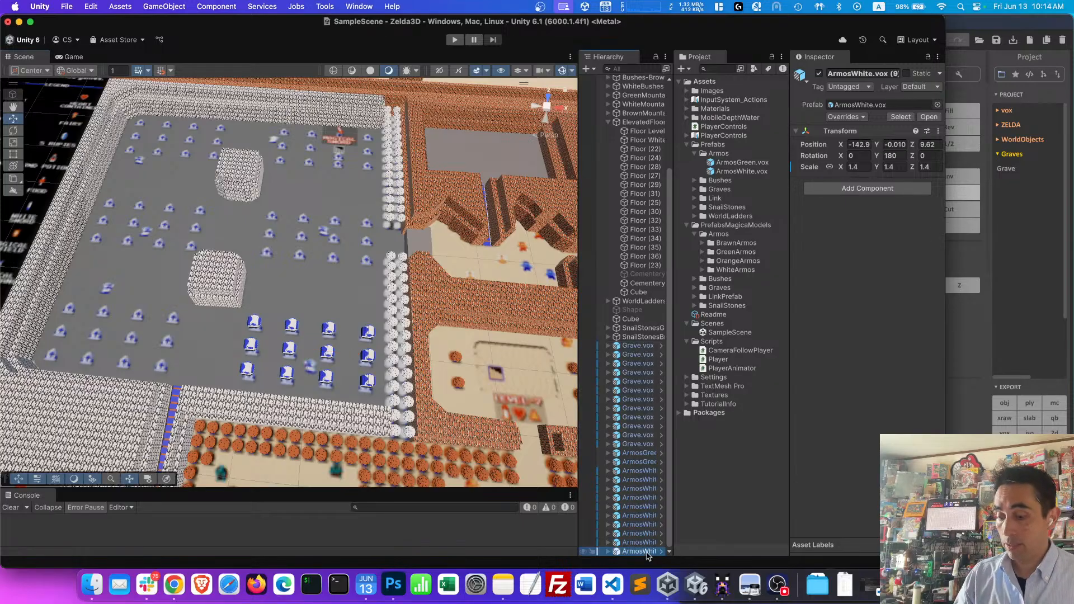
key(super+v)
drag(313, 309, 293, 201)
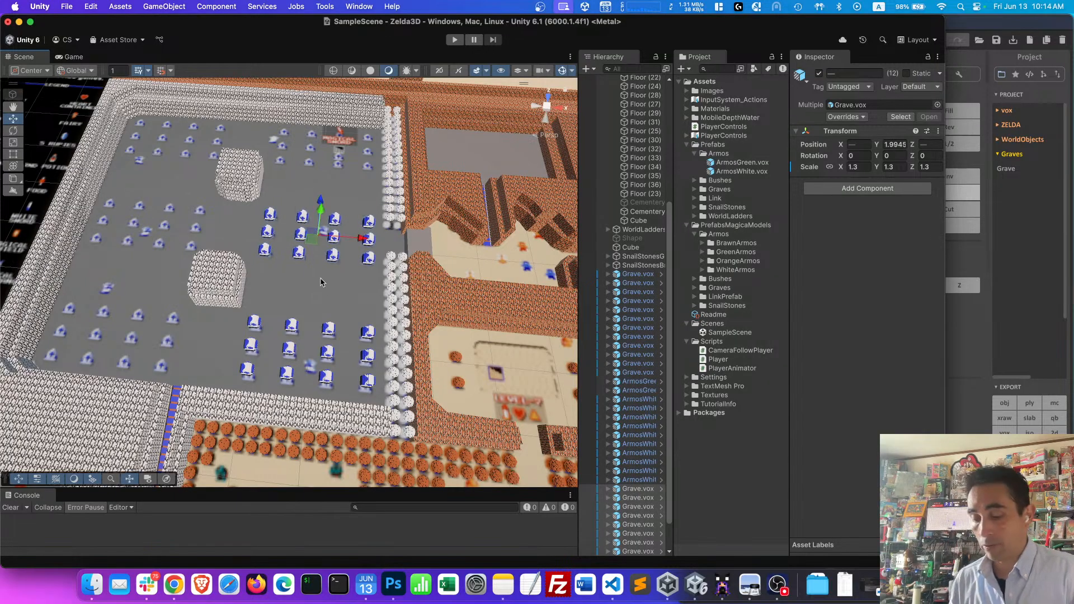
- Fine-tune the copied graves along Z so they sit on their markers, with the back row at about Z 15.64
right_drag(320, 282, 335, 344)
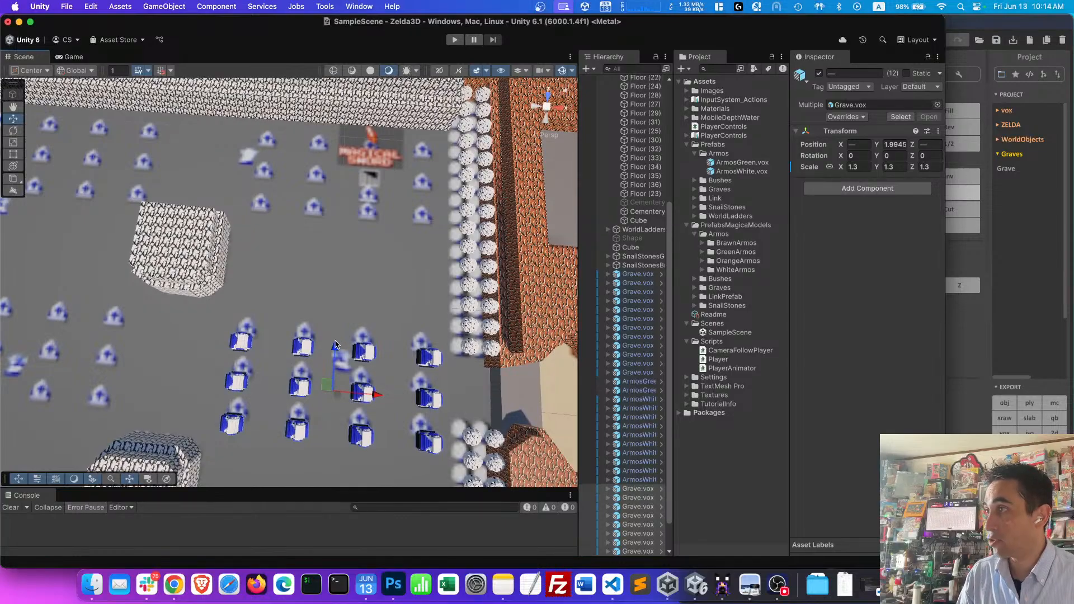
drag(336, 344, 336, 333)
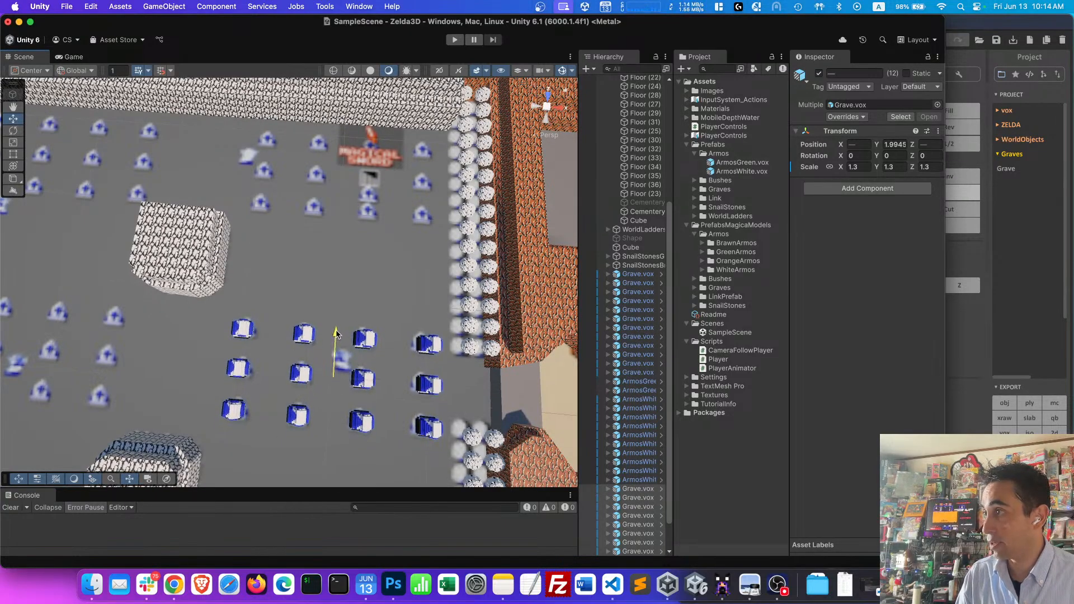
right_drag(336, 335, 320, 354)
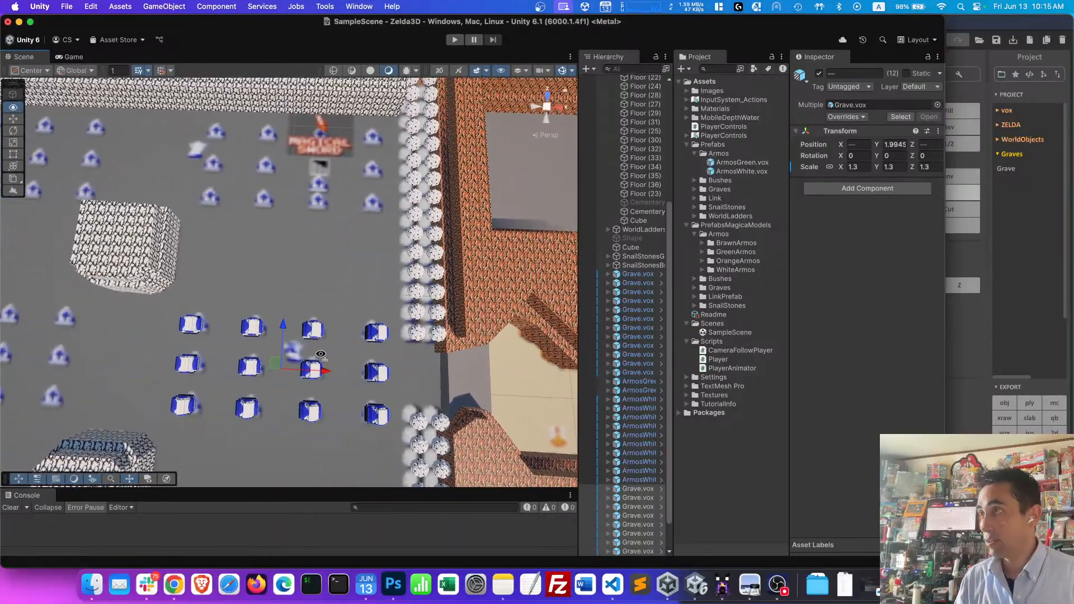
- Duplicate the twelve middle-block graves and align the copies along Z on the north-east markers, with the back row at about Z 38.32
drag(282, 321, 291, 122)
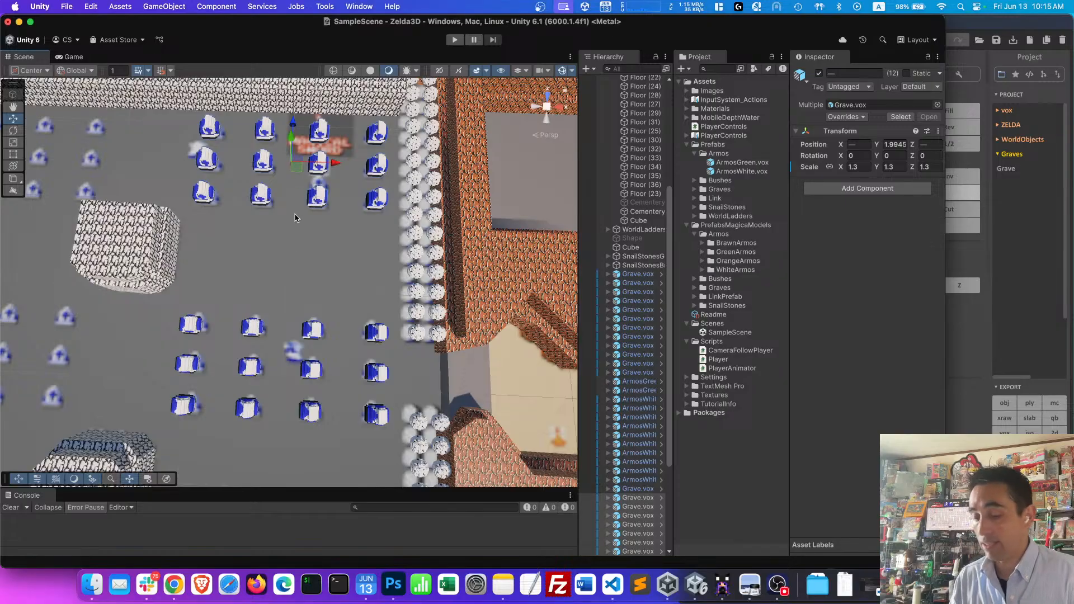
right_drag(295, 219, 290, 282)
drag(302, 246, 303, 233)
right_drag(297, 295, 299, 249)
drag(315, 243, 315, 241)
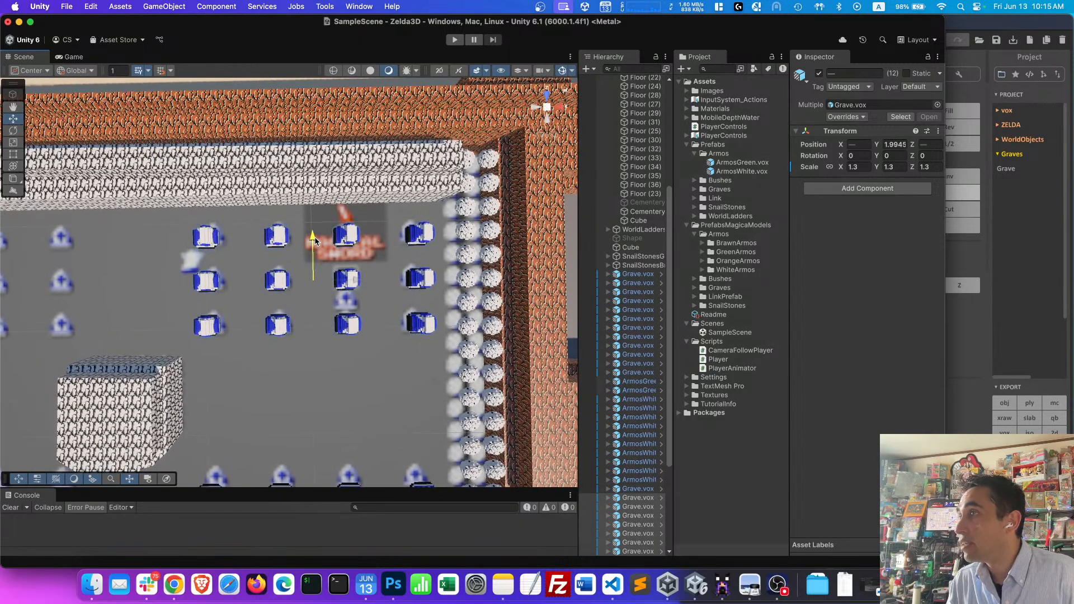
right_drag(307, 287, 295, 295)
key(a)
scroll(639, 453, down, 5)
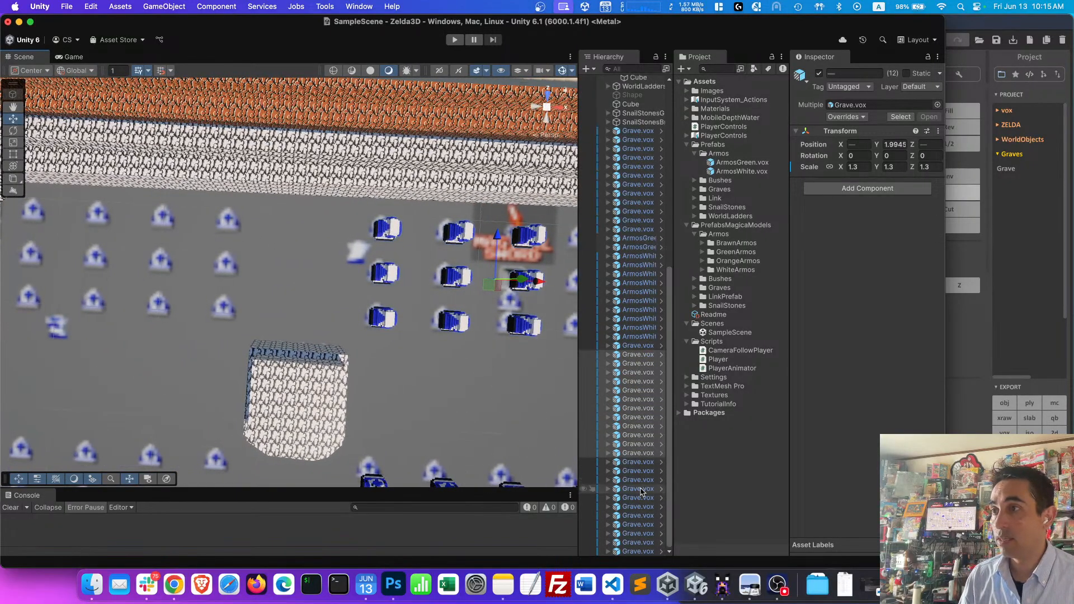
click(646, 454)
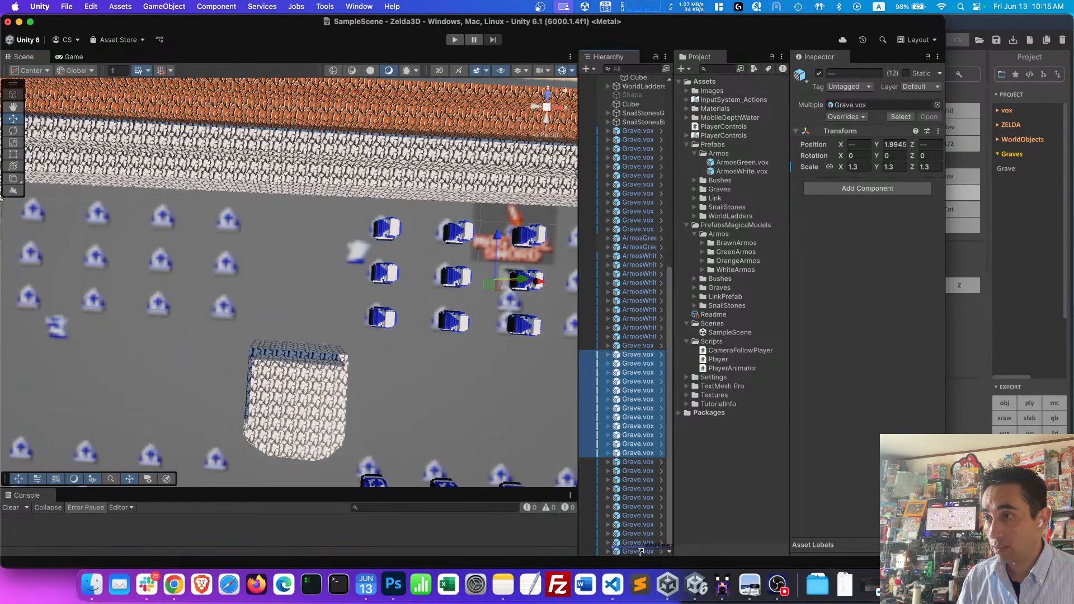
drag(640, 554, 640, 552)
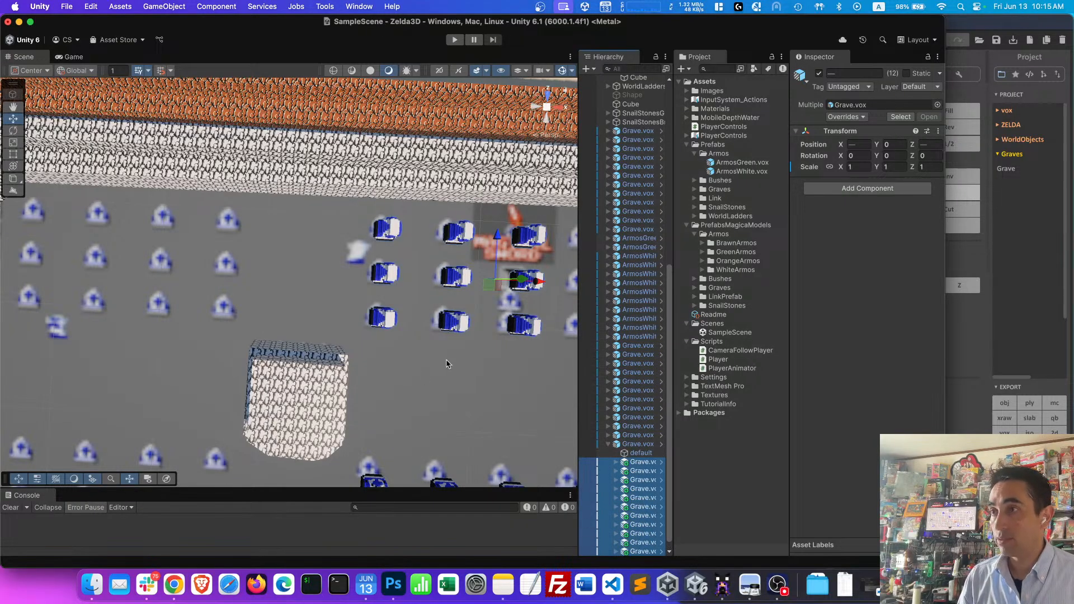
key(super+z)
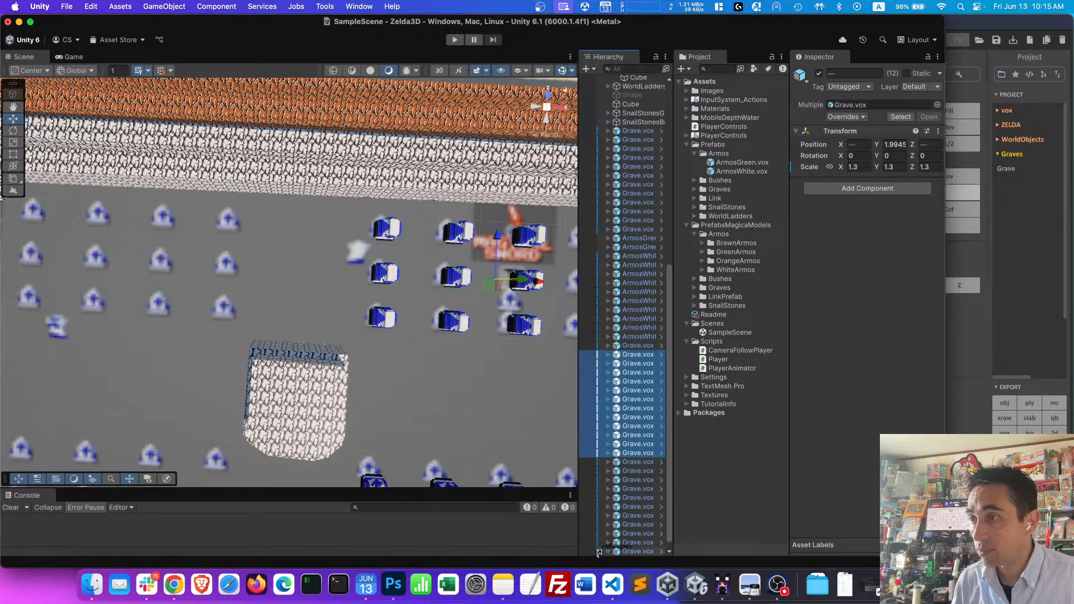
drag(598, 553, 602, 557)
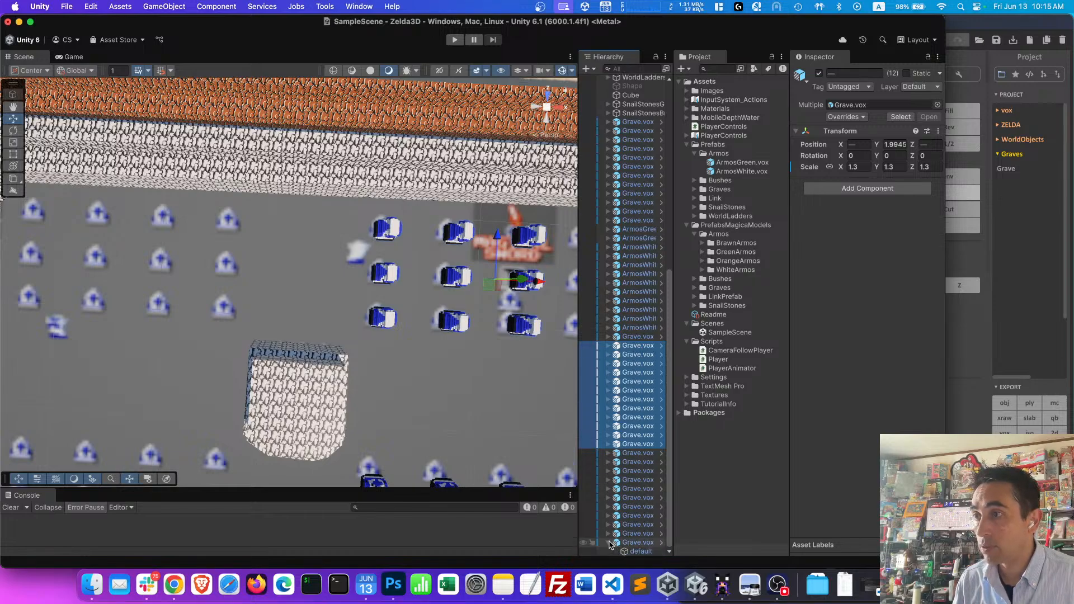
click(608, 542)
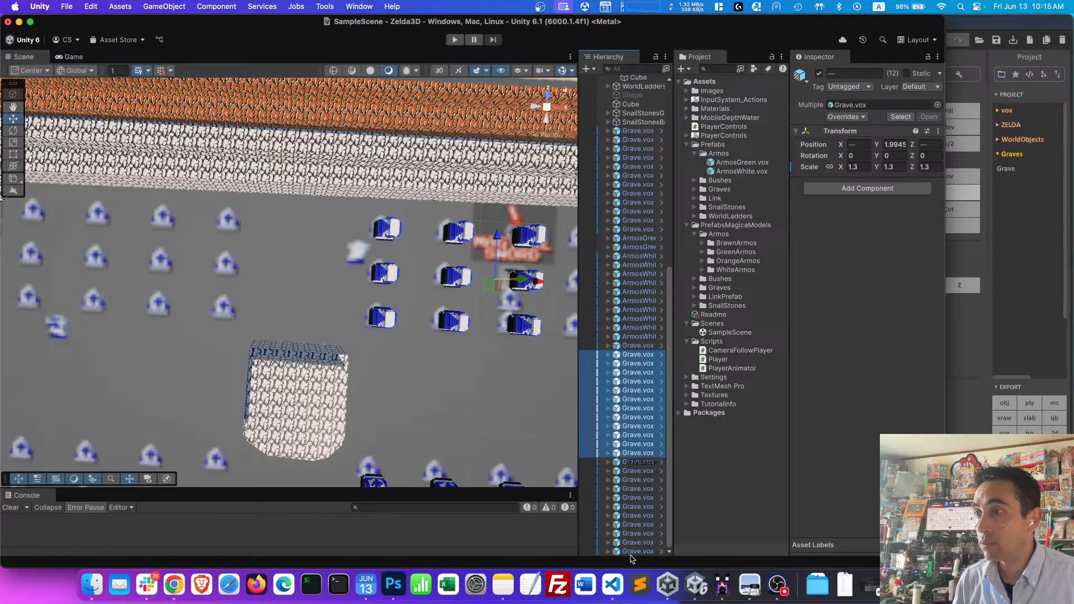
- Widen the Hierarchy to show full object names and move Grave.vox (24) through (35) to the end of the list
drag(674, 390, 739, 391)
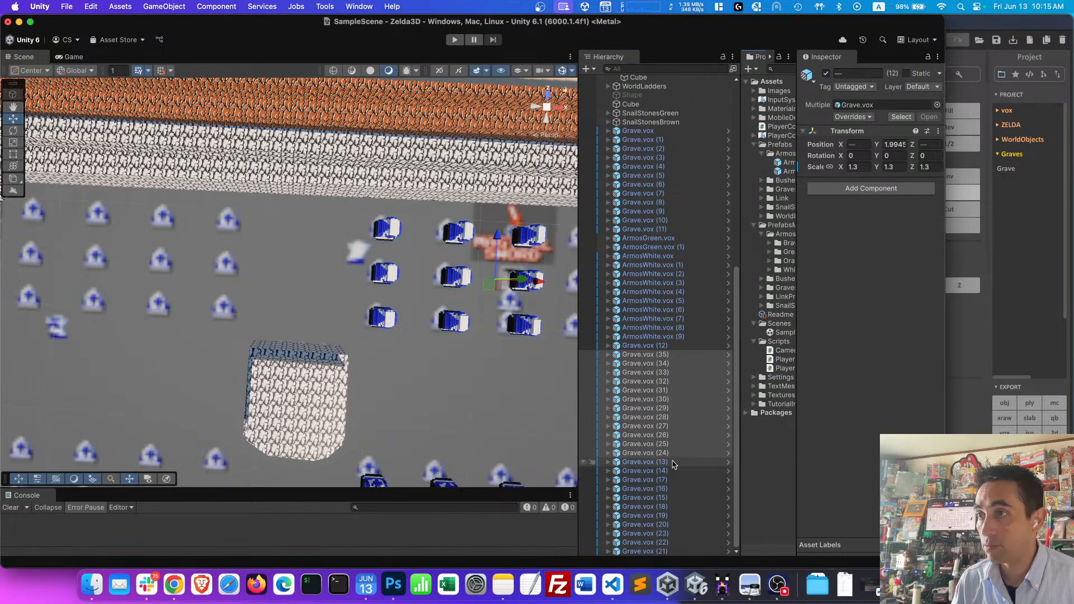
drag(679, 453, 620, 555)
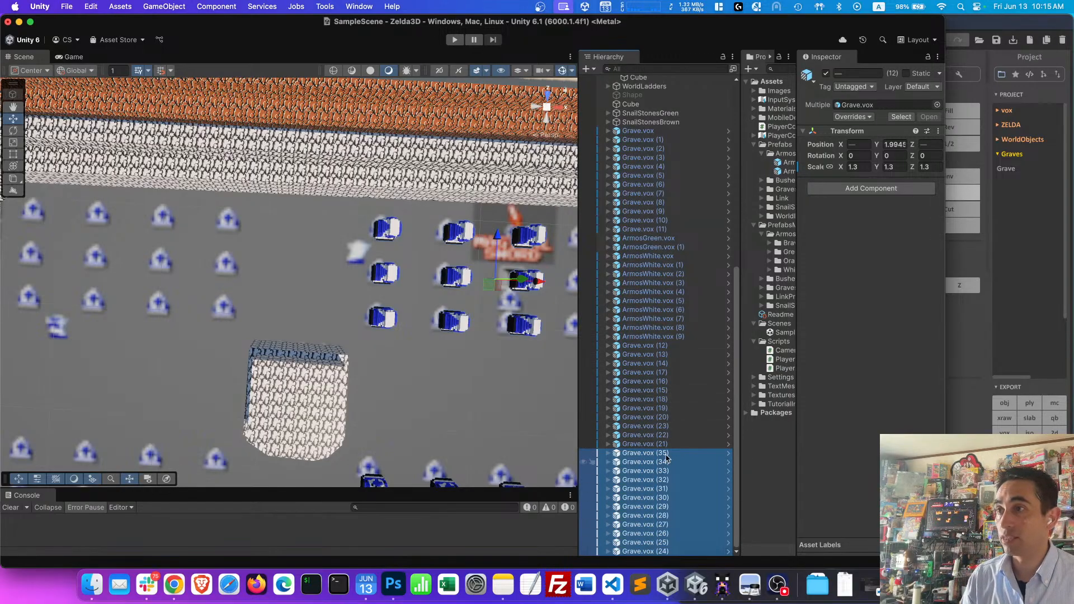
click(666, 443)
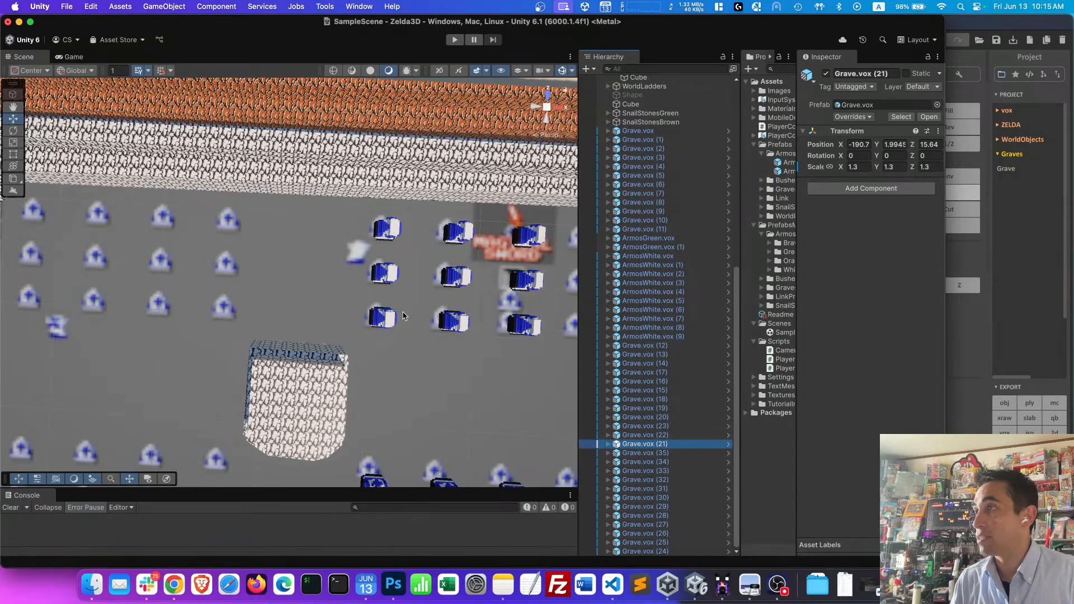
- Select the twelve graves of the north-east block one by one in the scene to check which Hierarchy entries they match
scroll(404, 316, down, 3)
key(d)
right_drag(403, 316, 410, 311)
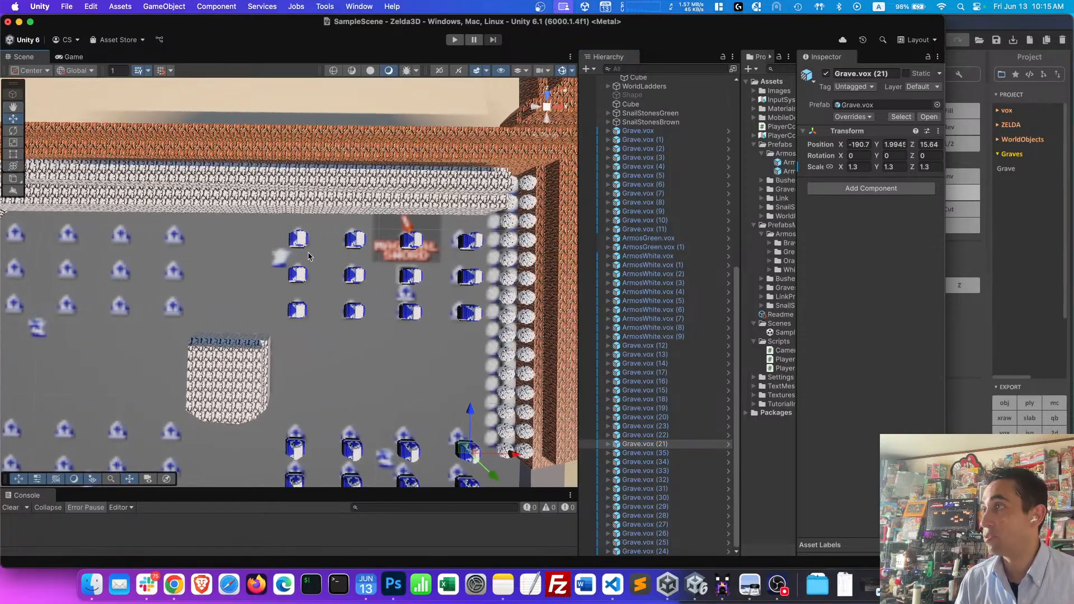
click(305, 243)
shift+click(357, 243)
shift+click(419, 241)
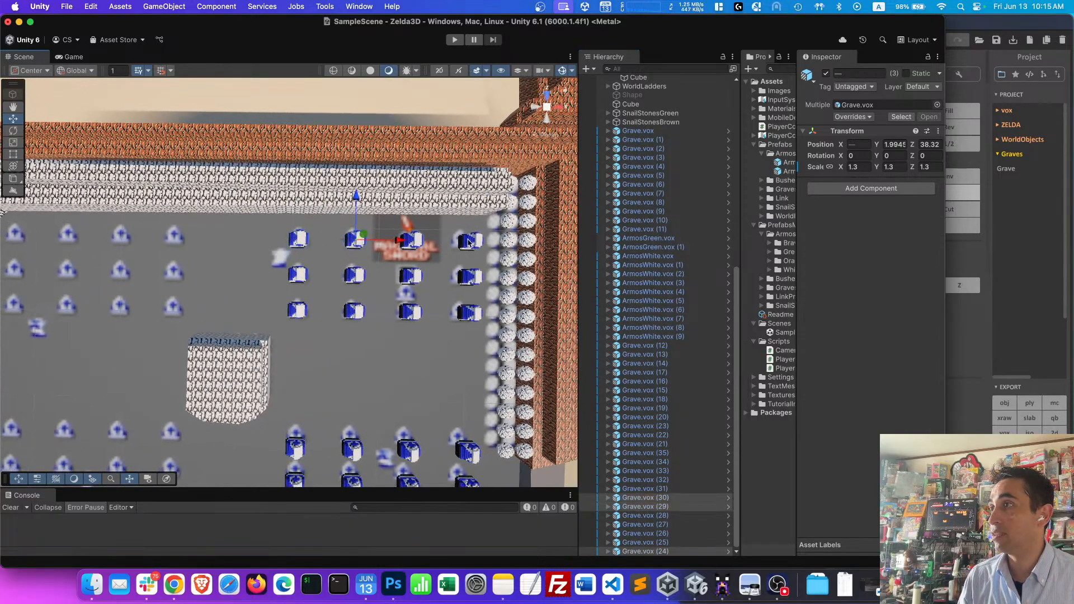
shift+click(469, 244)
shift+click(307, 274)
shift+click(364, 275)
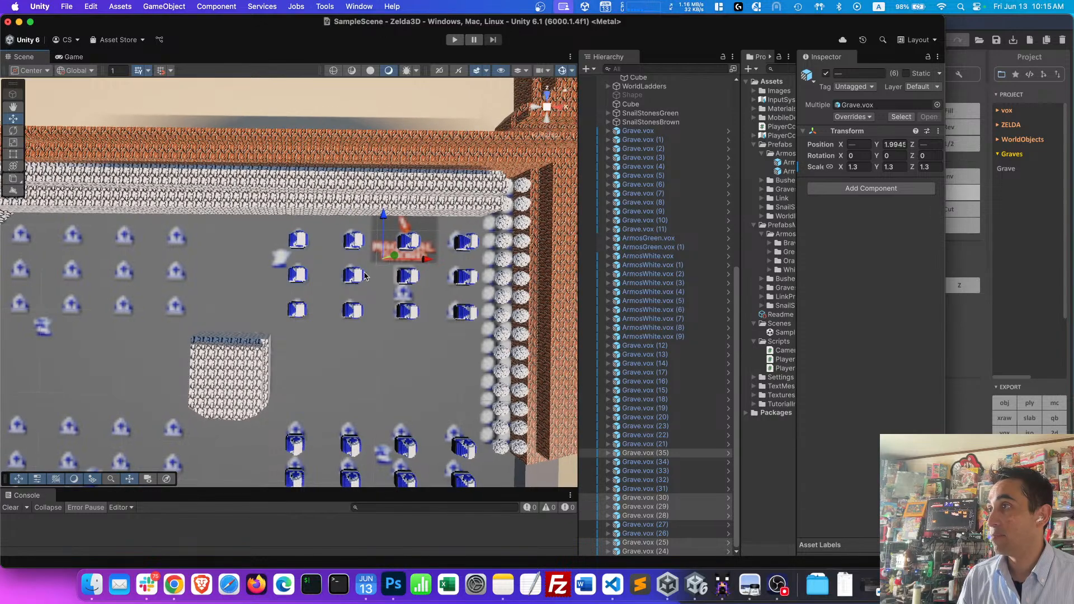
shift+click(408, 278)
shift+click(458, 282)
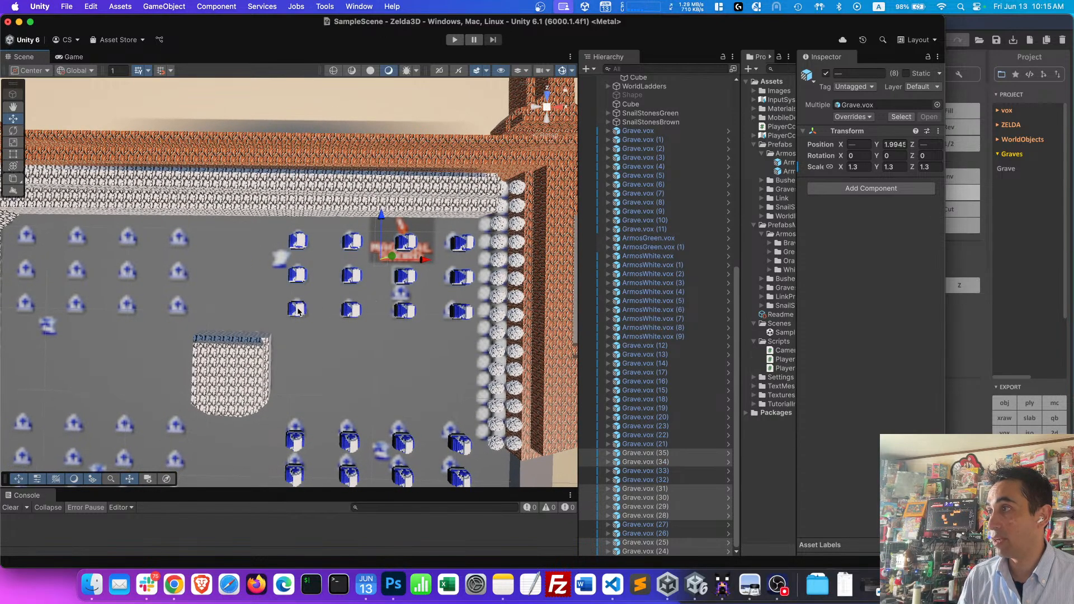
shift+click(297, 308)
shift+click(350, 310)
shift+click(396, 311)
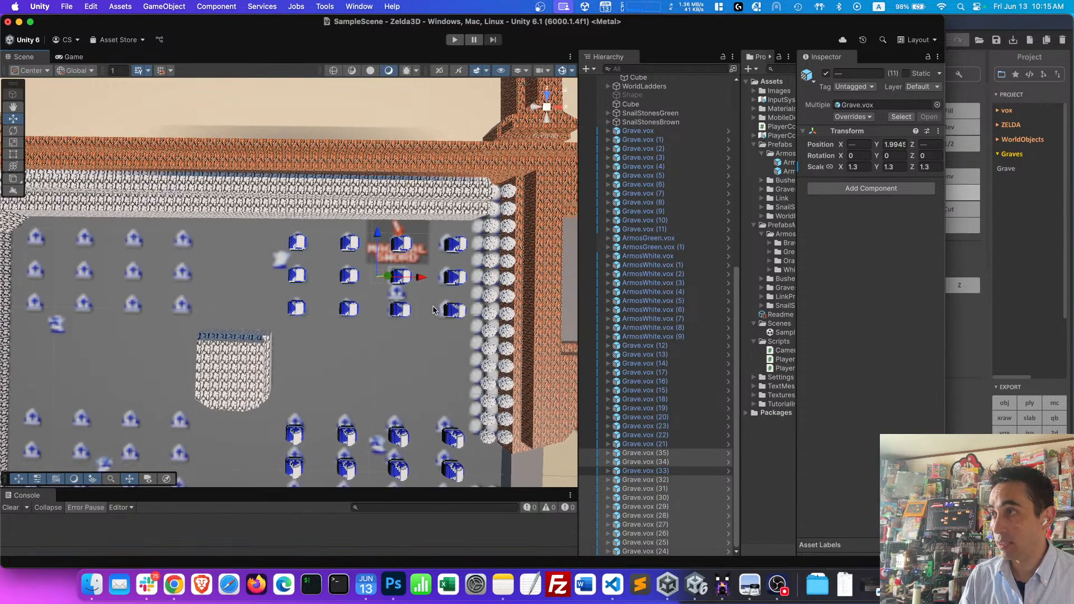
shift+click(400, 311)
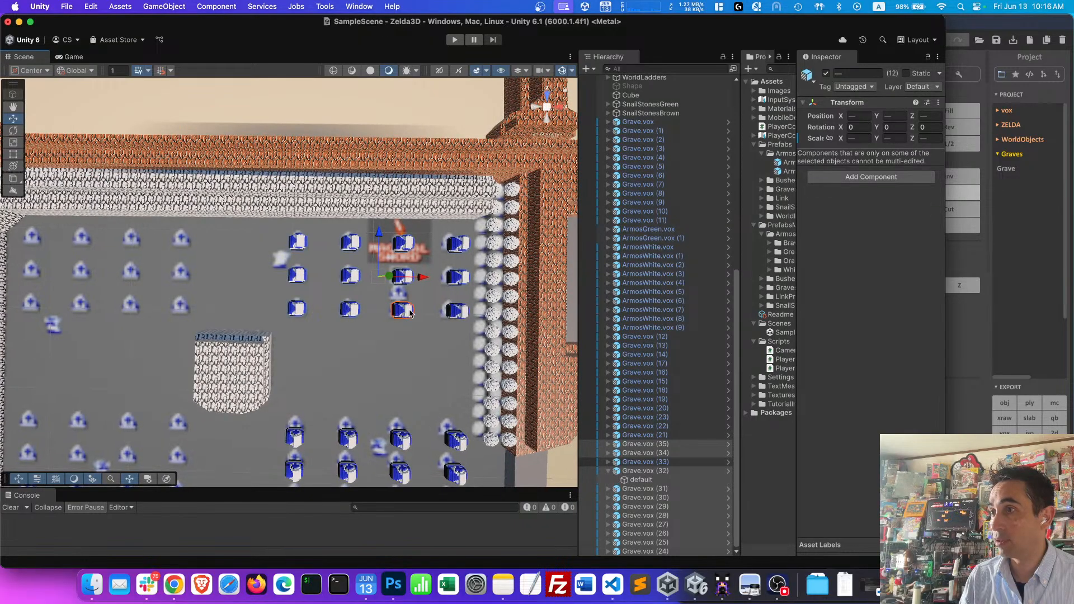
click(608, 471)
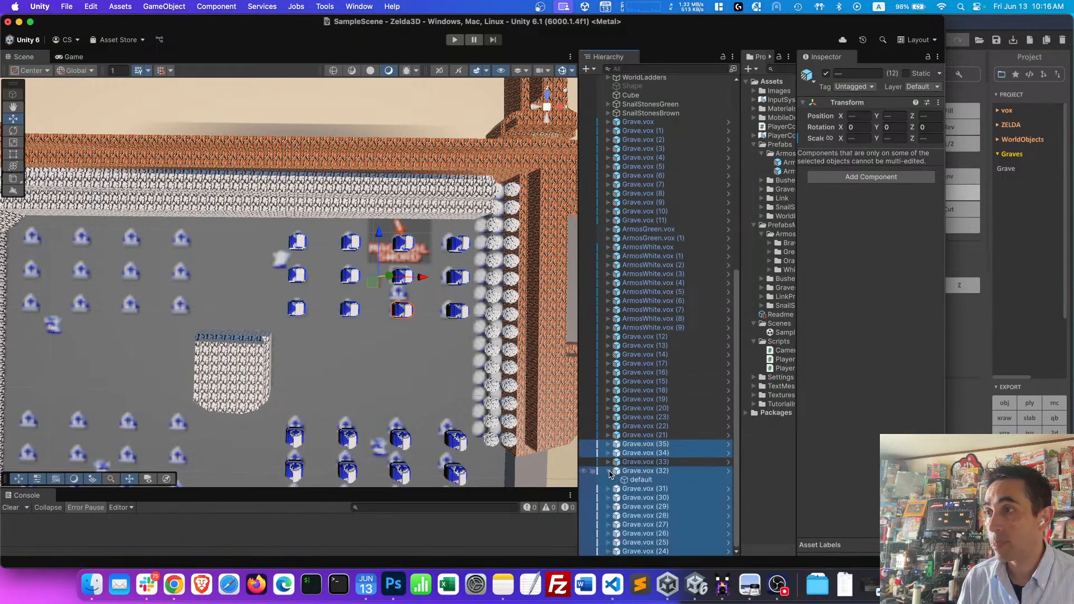
click(630, 470)
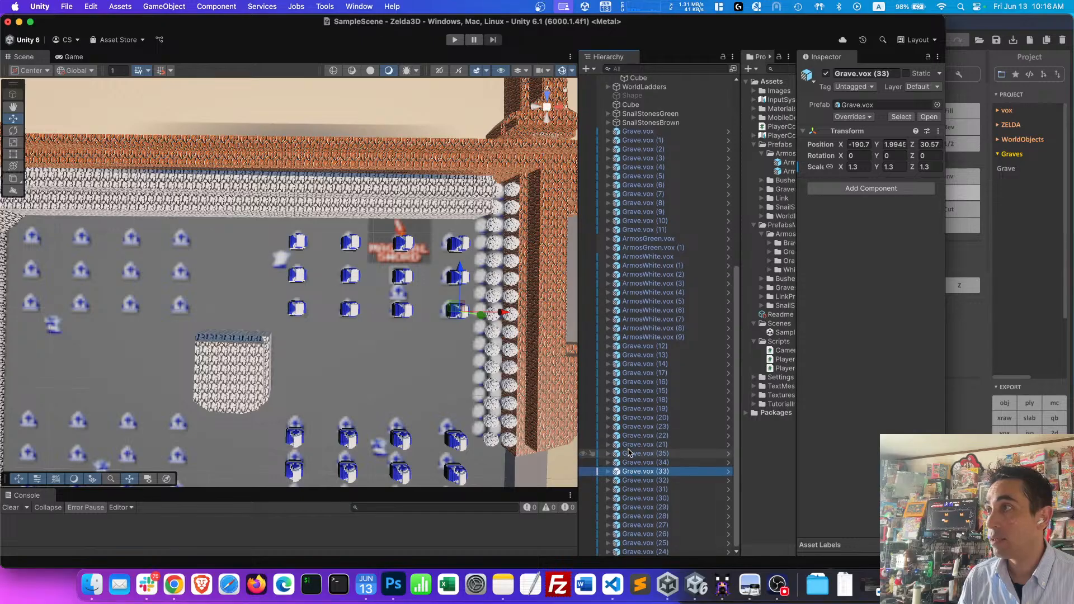
- Duplicate Grave.vox (24) through (35) and move the copies along X onto the north-west block's markers
click(634, 454)
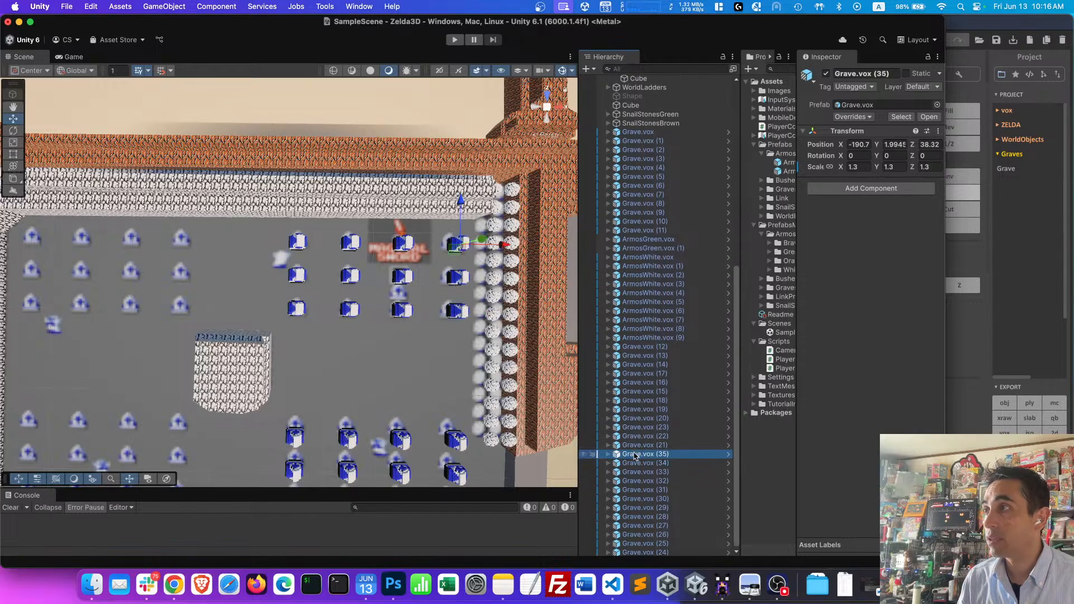
shift+click(654, 552)
key(super+d)
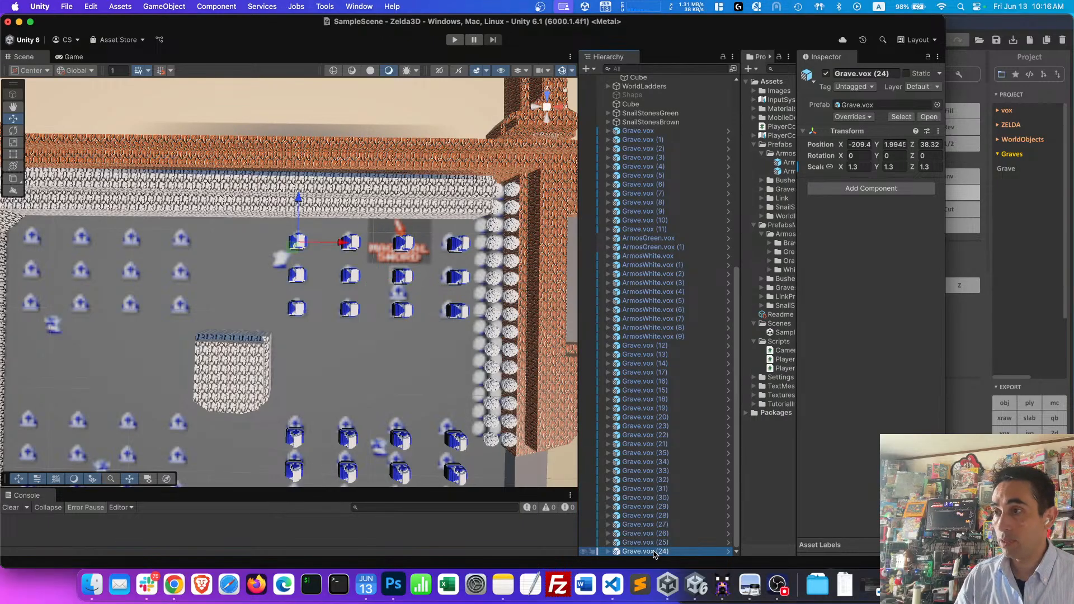
drag(424, 283, 141, 279)
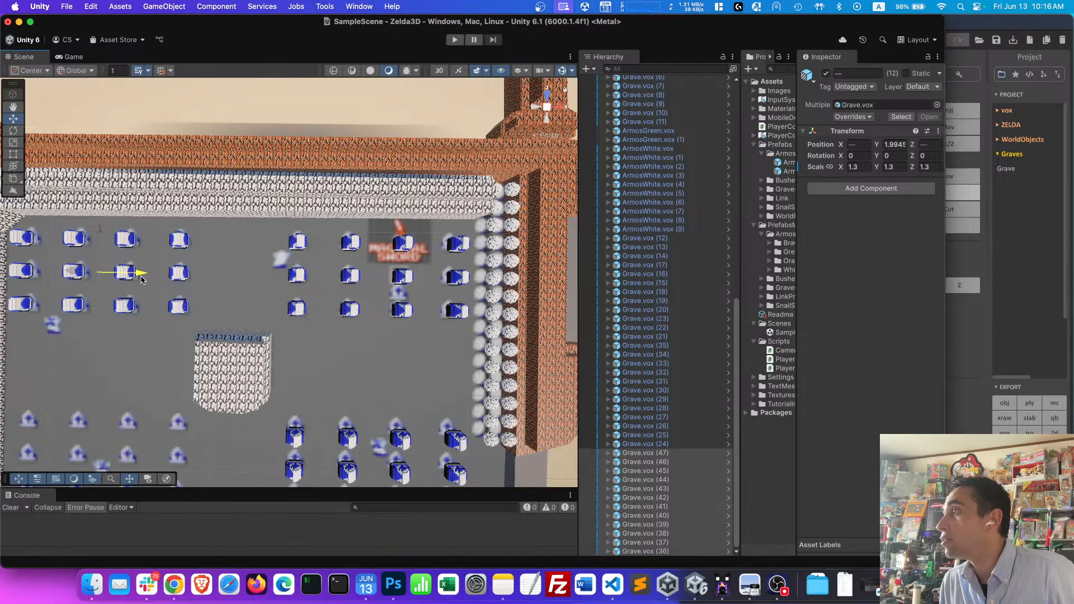
key(a)
right_drag(273, 320, 269, 317)
key(q)
key(a)
key(a)
drag(342, 164, 339, 163)
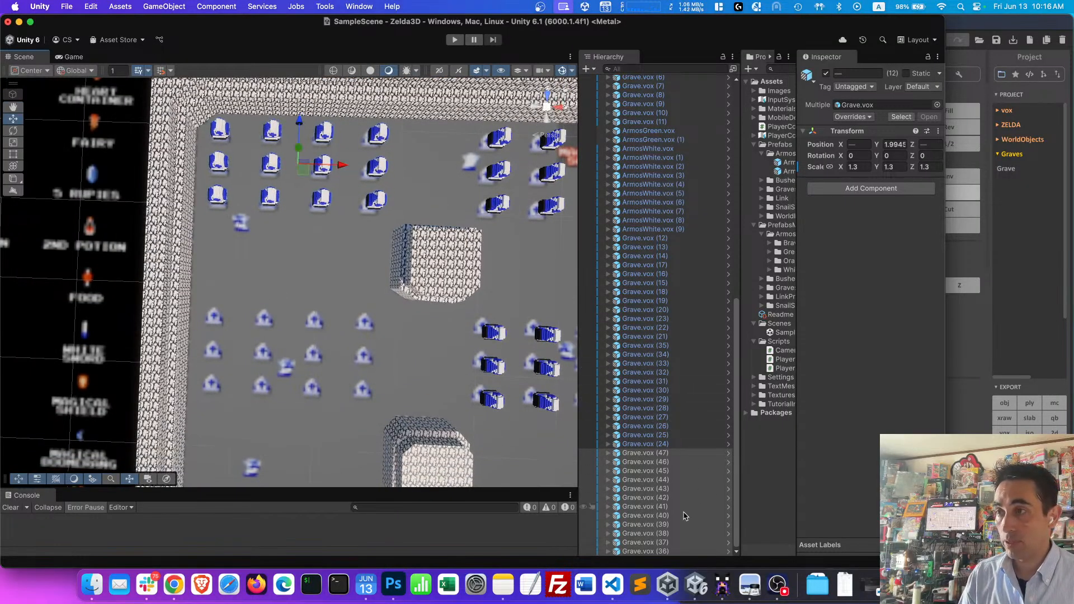
- Duplicate the twelve north-west graves and move the copies along Z onto the marker block south of them
key(super+d)
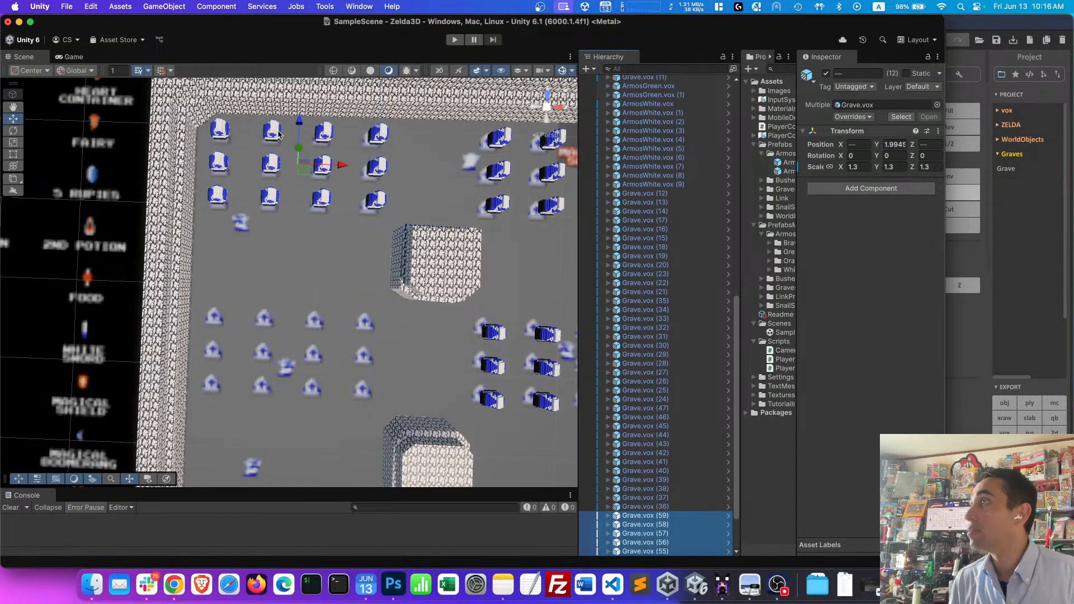
drag(298, 127, 273, 314)
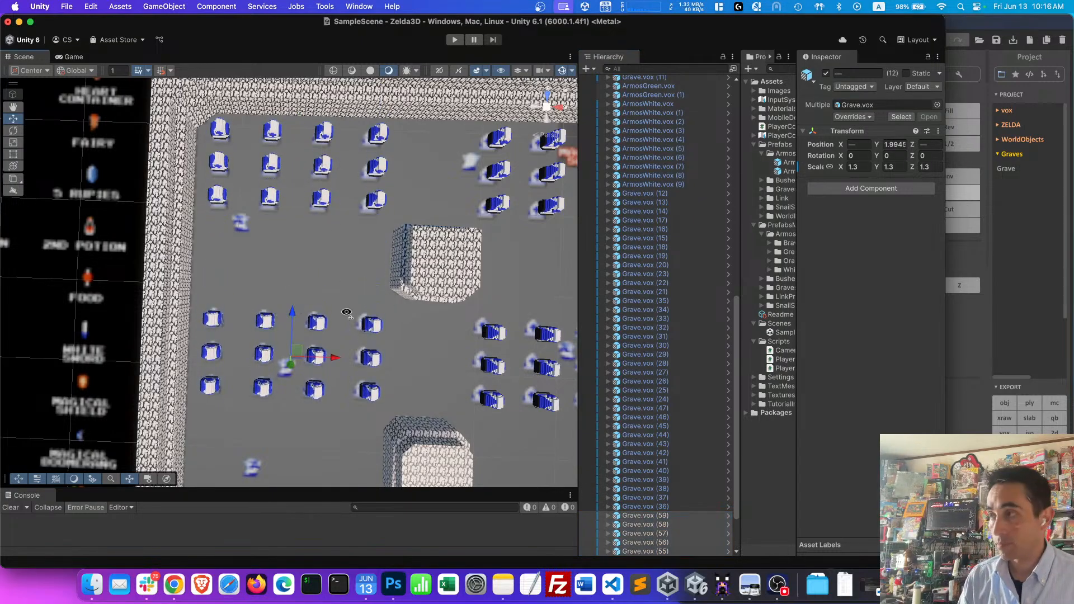
- Duplicate the twelve graves of the middle west block and move the copies along Z onto the south-west block's markers
key(a)
right_drag(346, 312, 333, 273)
key(q)
drag(333, 274, 333, 274)
right_click(386, 286)
click(386, 287)
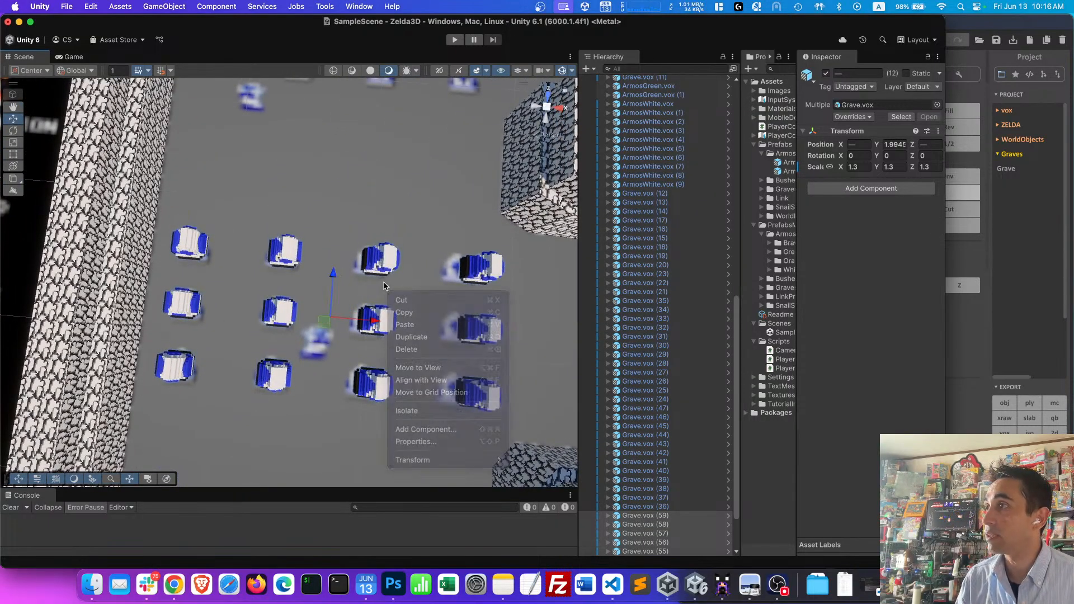
scroll(385, 287, down, 10)
scroll(385, 287, up, 5)
mouse_move(372, 302)
right_down()
mouse_move(365, 328)
mouse_move(379, 315)
mouse_move(371, 320)
right_up()
key(w)
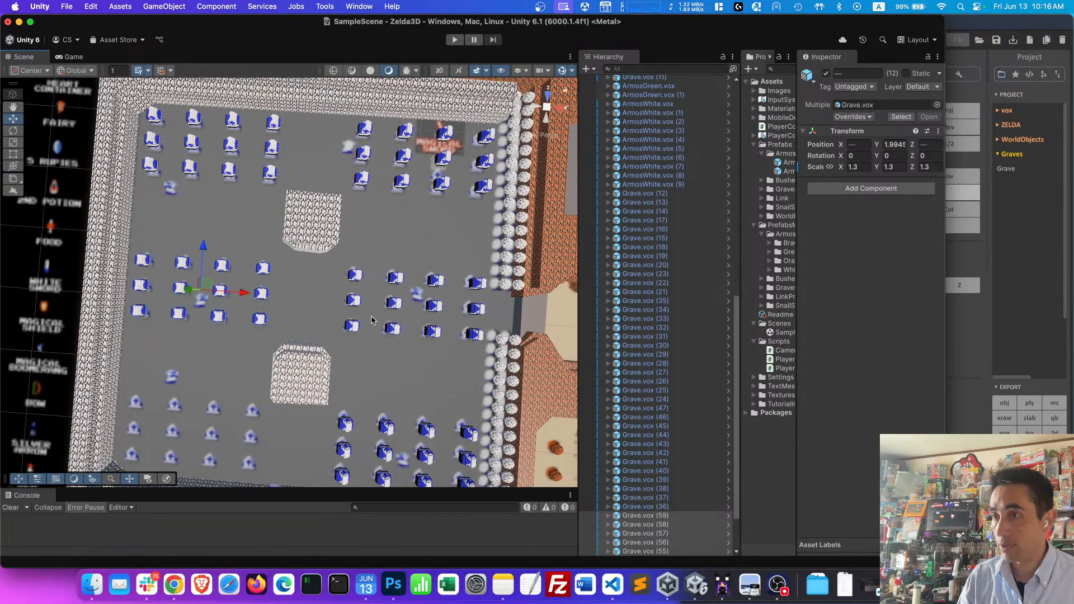
scroll(648, 471, down, 3)
key(super+d)
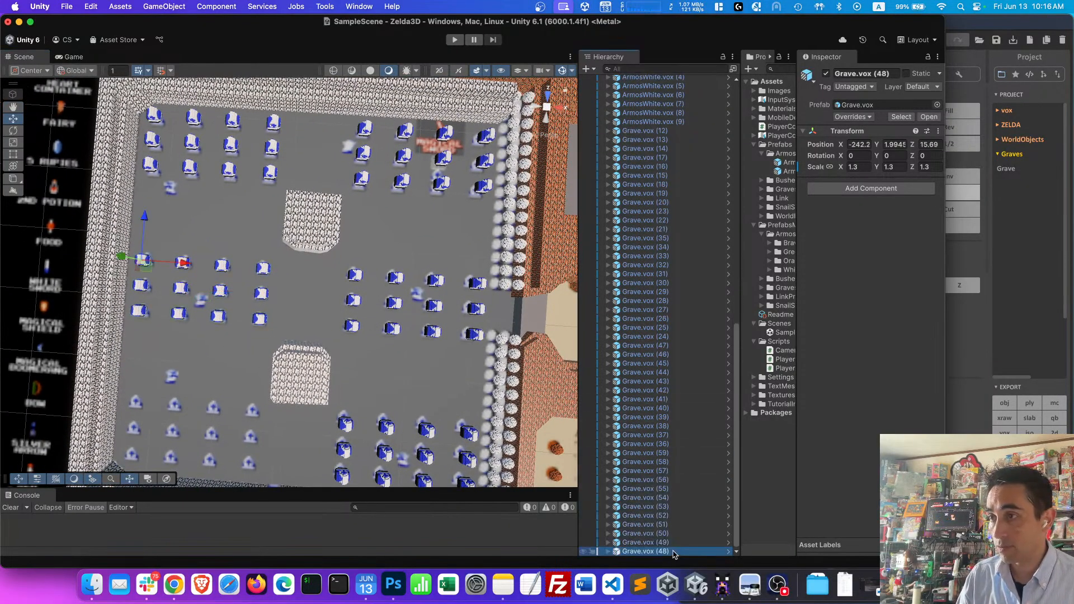
drag(205, 251, 183, 352)
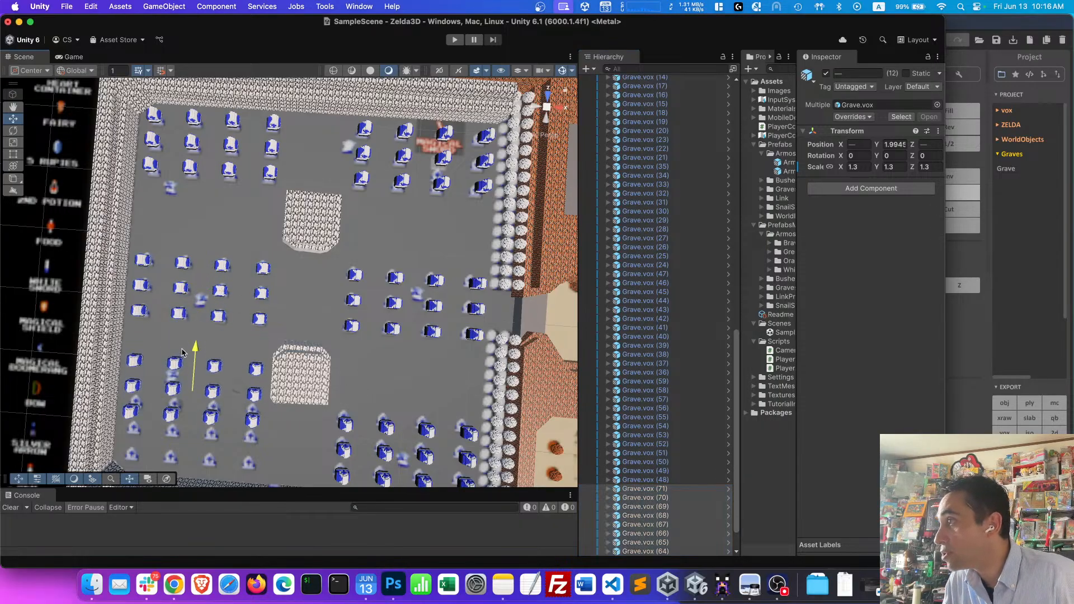
- Check the alignment of the twelve south-west graves up close and nudge them slightly along Z over their markers
key(a)
right_drag(258, 395, 257, 395)
alt+drag(256, 396, 270, 395)
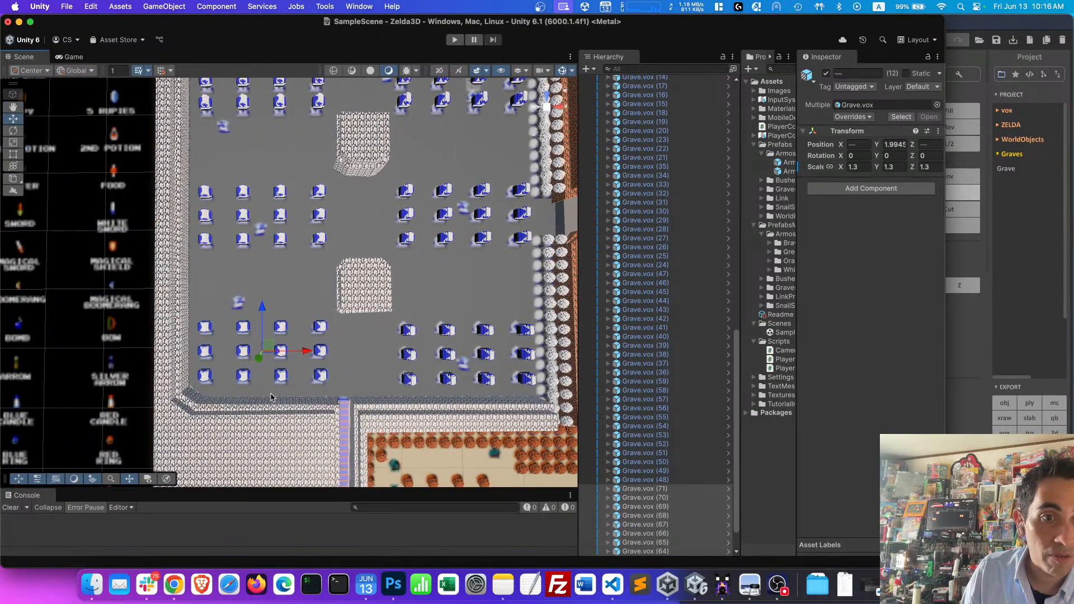
alt+drag(303, 347, 369, 320)
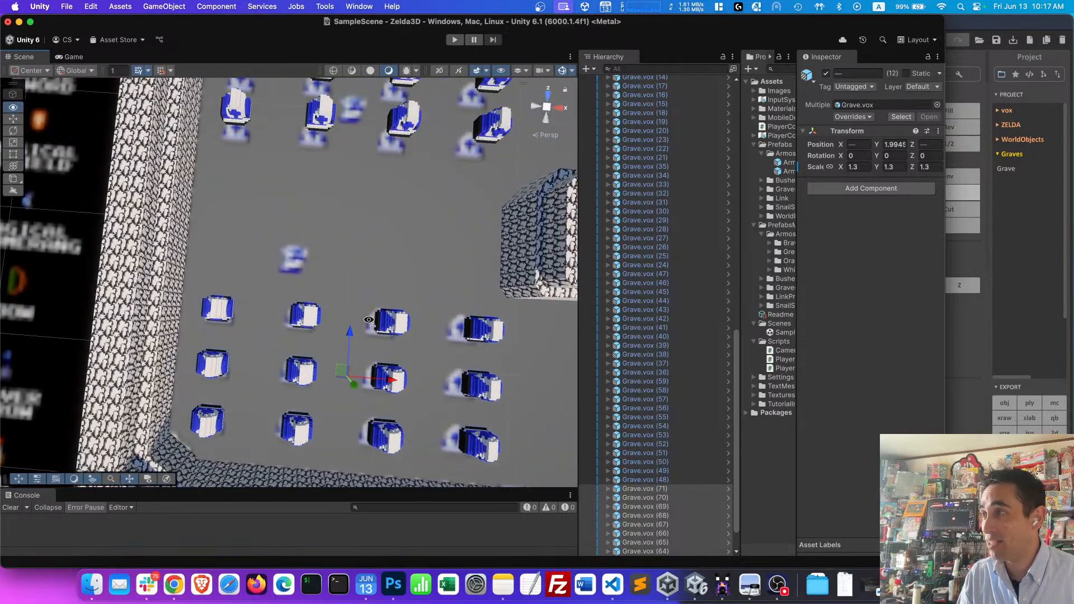
key(q)
key(a)
key(d)
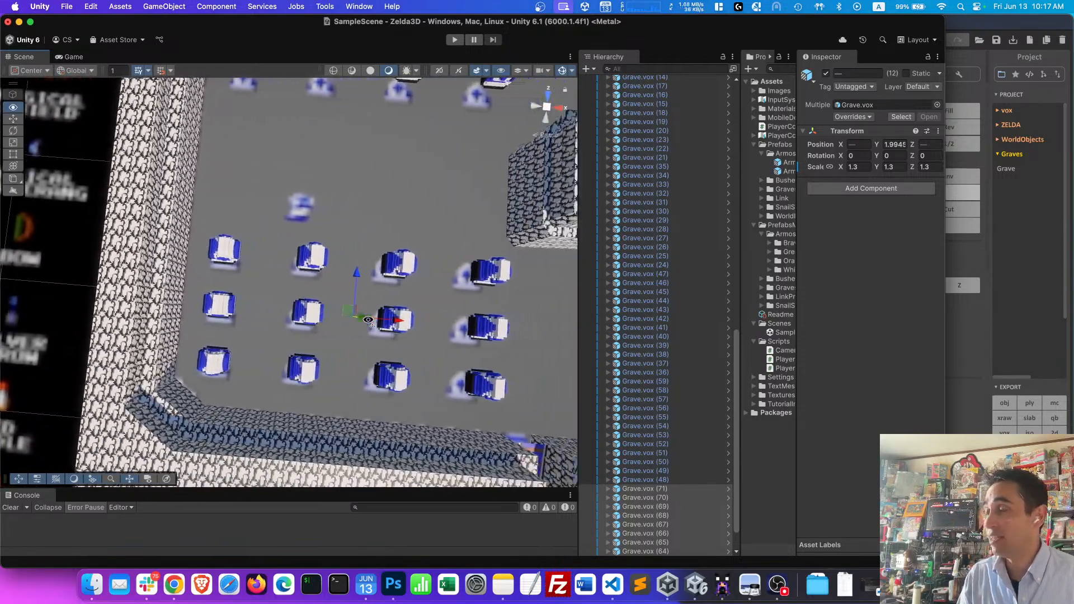
right_drag(368, 319, 364, 321)
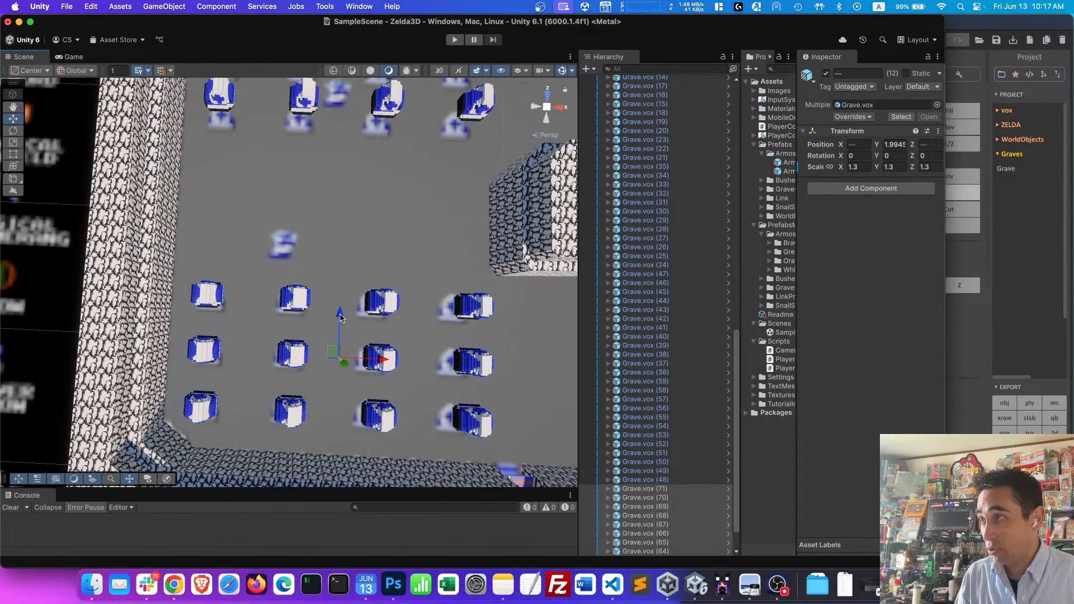
drag(340, 318, 340, 320)
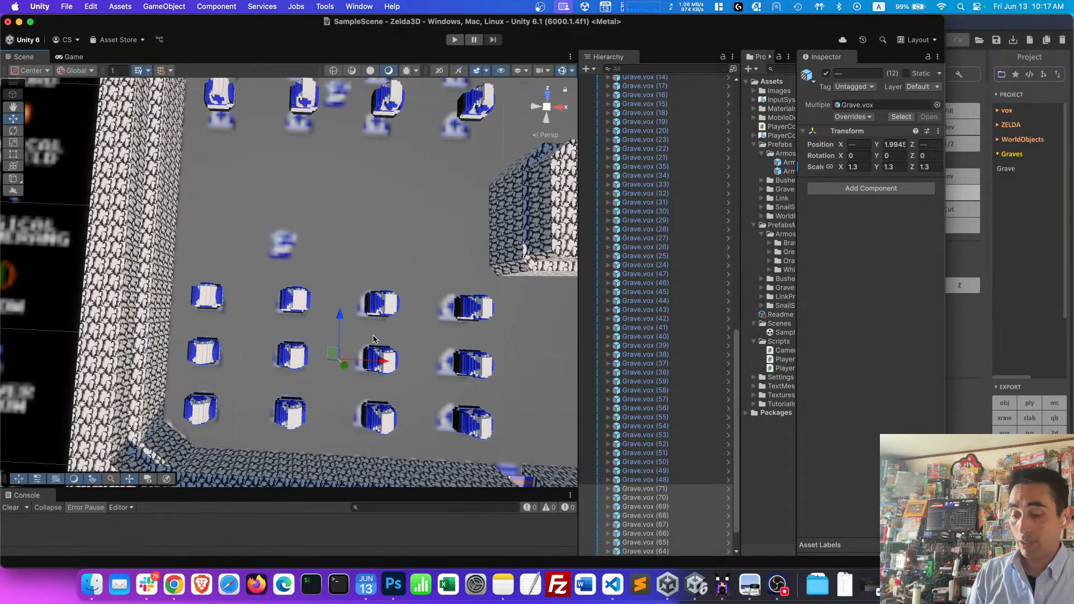
- Widen the Project panel and reactivate the hidden CementeryFloor object under ElevatedFloors
key(a)
right_drag(373, 335, 374, 245)
key(d)
key(a)
key(d)
scroll(681, 266, up, 15)
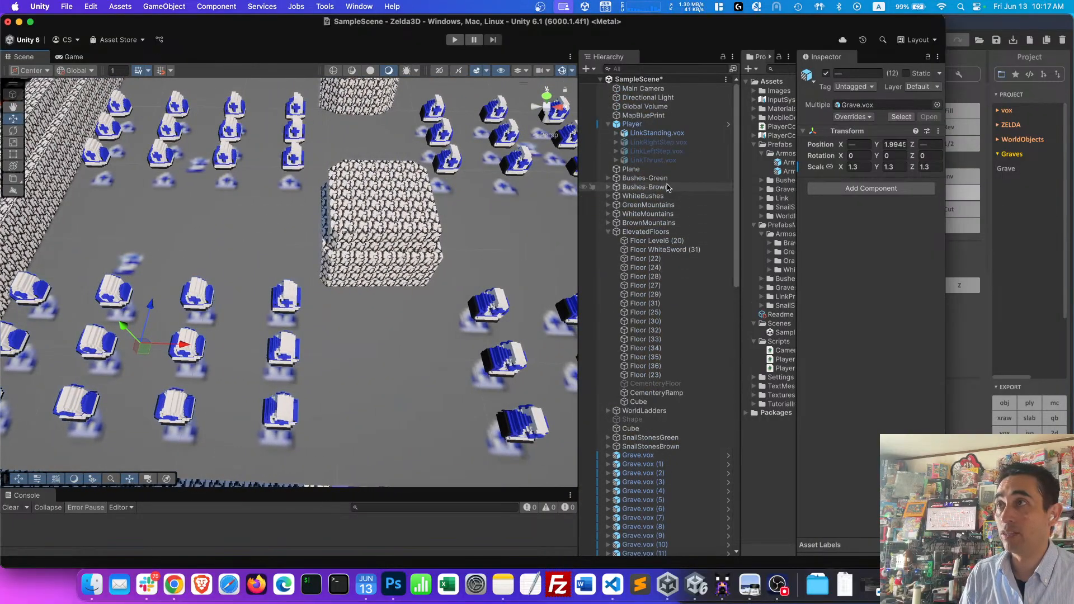
drag(796, 178, 849, 179)
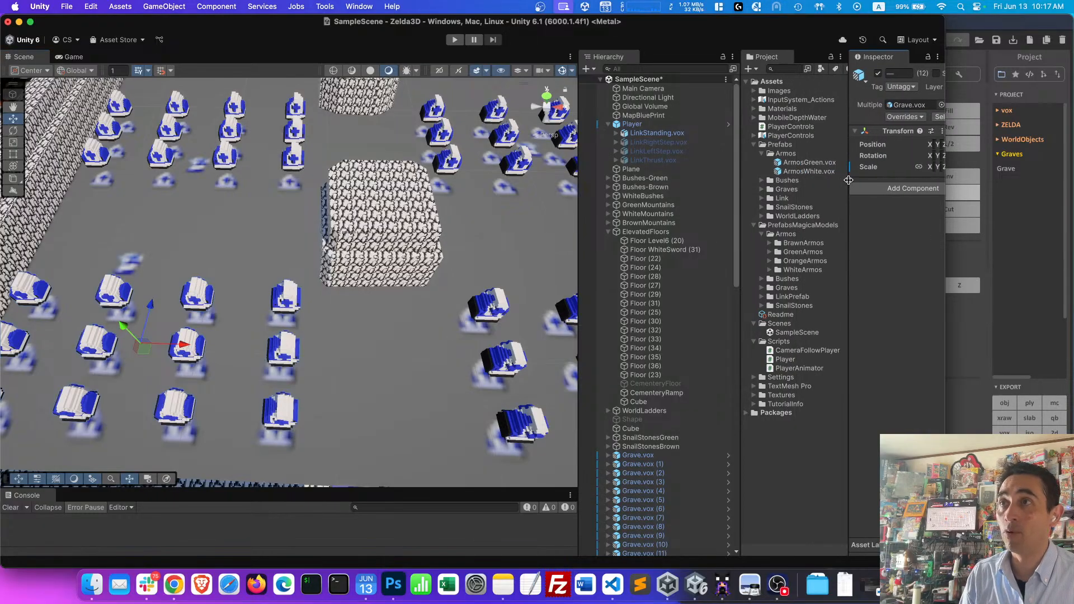
click(656, 383)
click(878, 73)
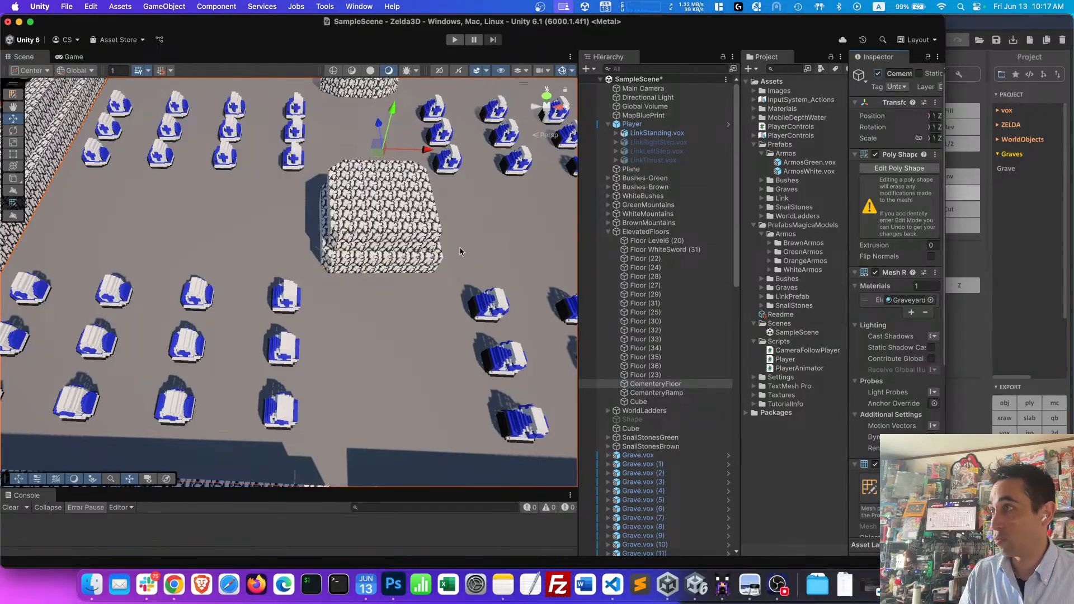
- Look over the filled cemetery, the Level-3 area's Armos markers and the BrawnArmos model folder in PrefabsMagicaModels
scroll(386, 283, down, 15)
scroll(386, 284, up, 10)
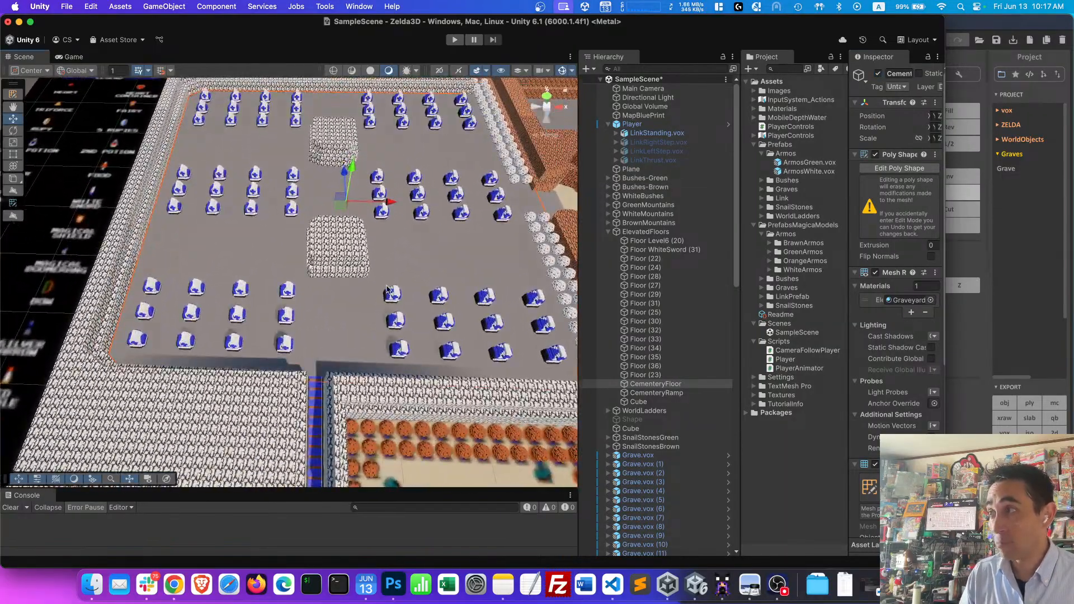
key(d)
right_drag(386, 289, 419, 302)
scroll(678, 390, down, 10)
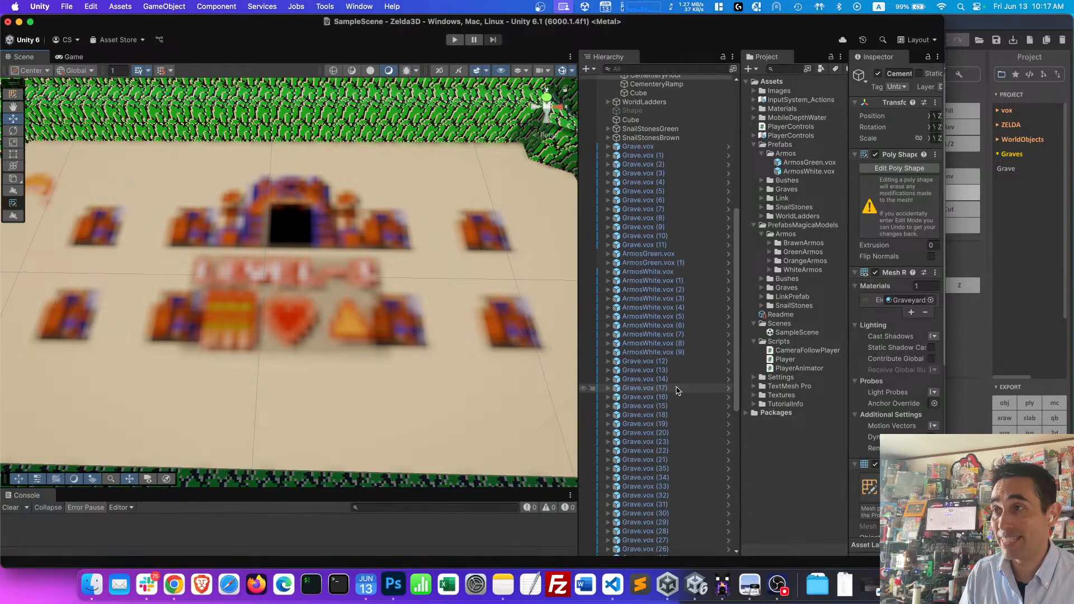
scroll(678, 390, down, 11)
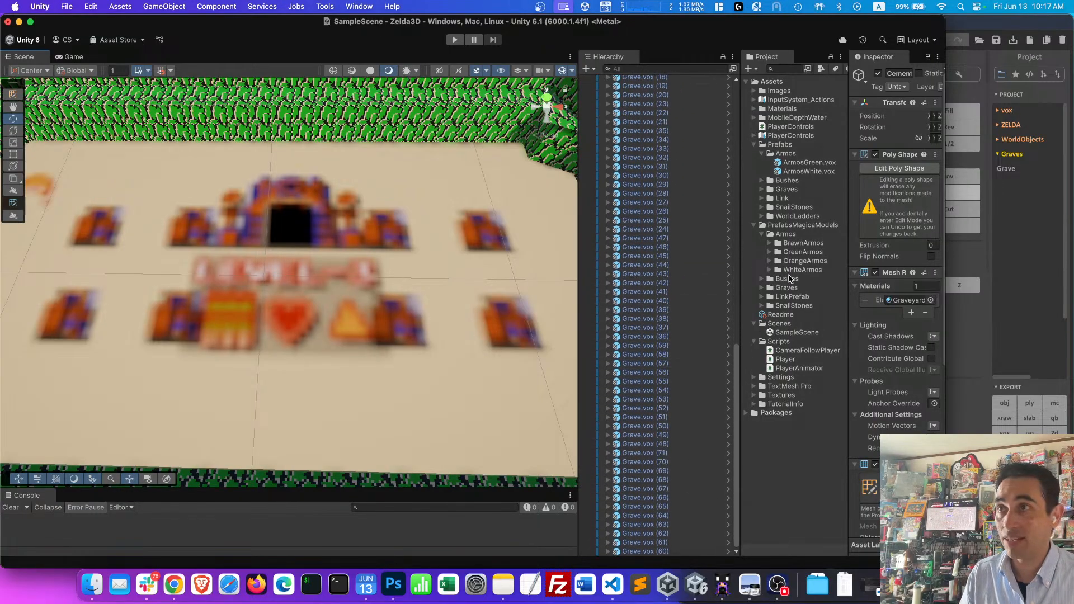
click(769, 243)
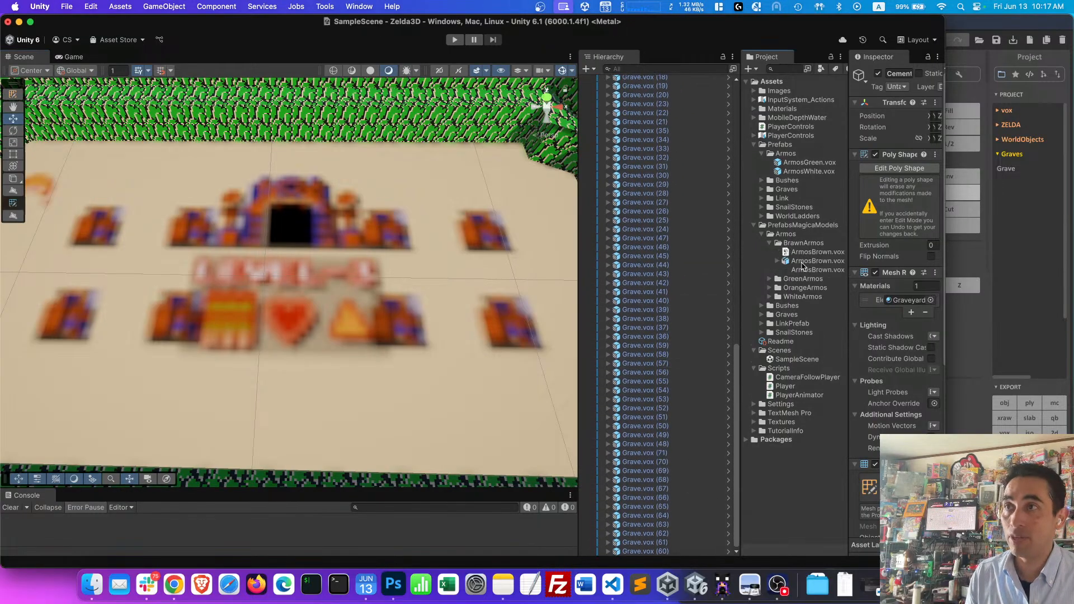
click(762, 234)
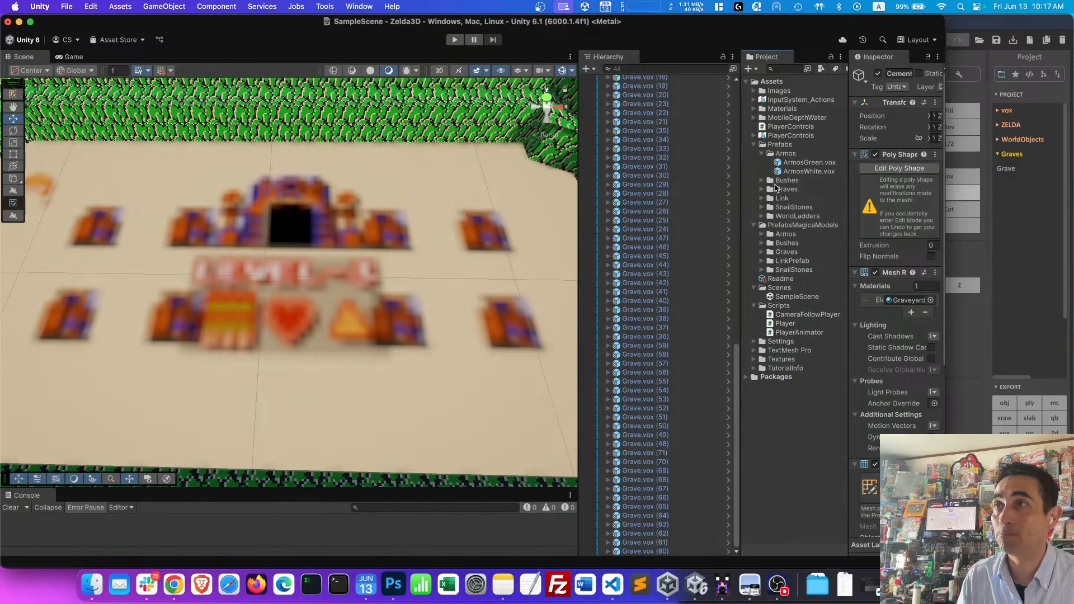
scroll(399, 295, down, 5)
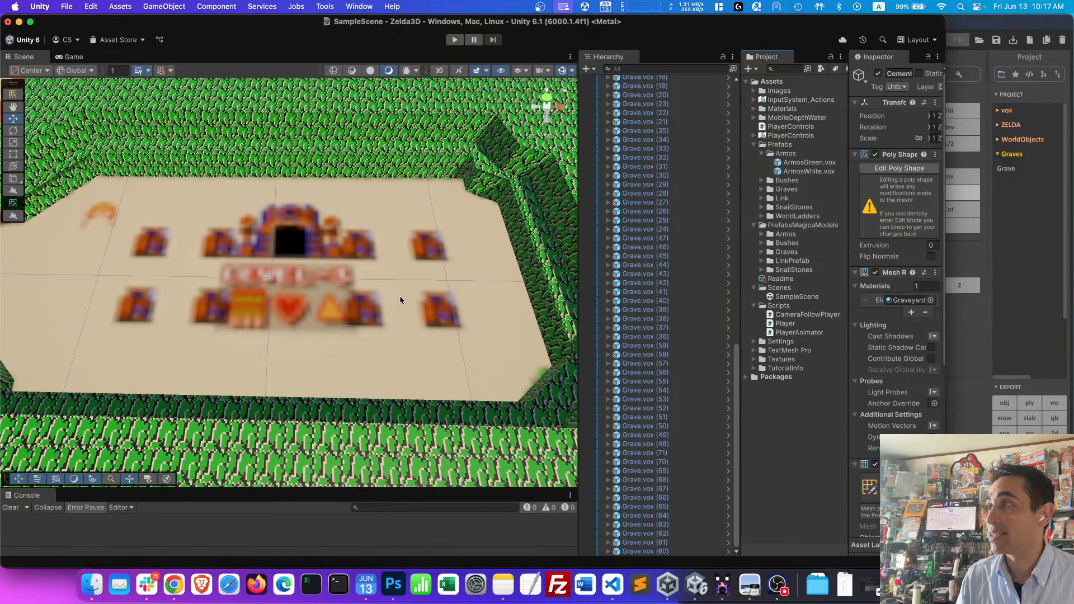
- Place the ArmosBrown.vox model on the Armos marker beside the Level-3 triangle and save it as a prefab in Prefabs/Armos
click(762, 235)
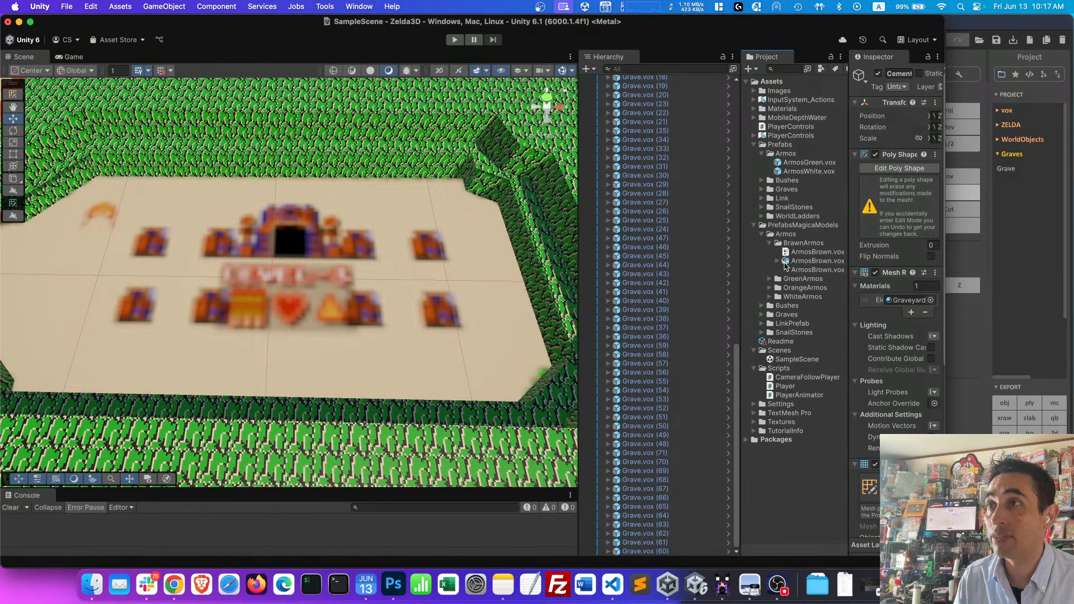
drag(813, 265, 365, 313)
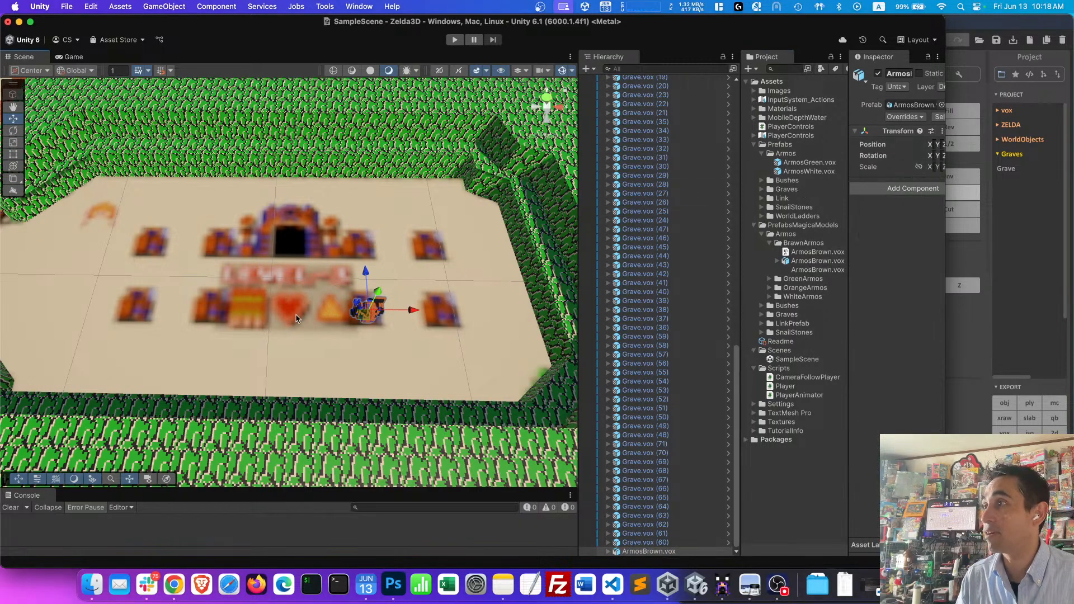
drag(373, 288, 365, 271)
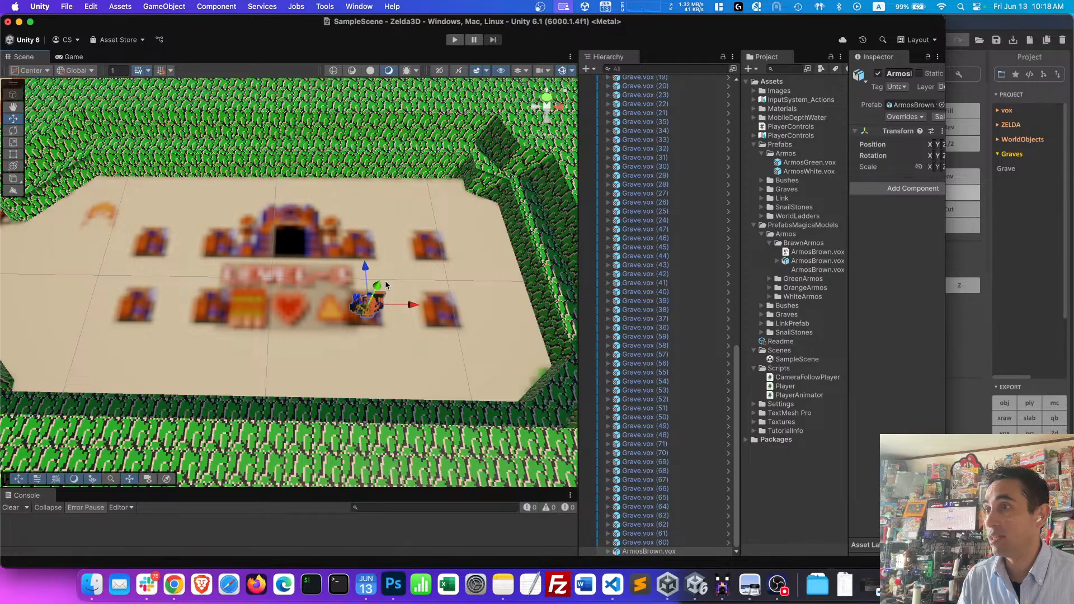
drag(648, 552, 787, 157)
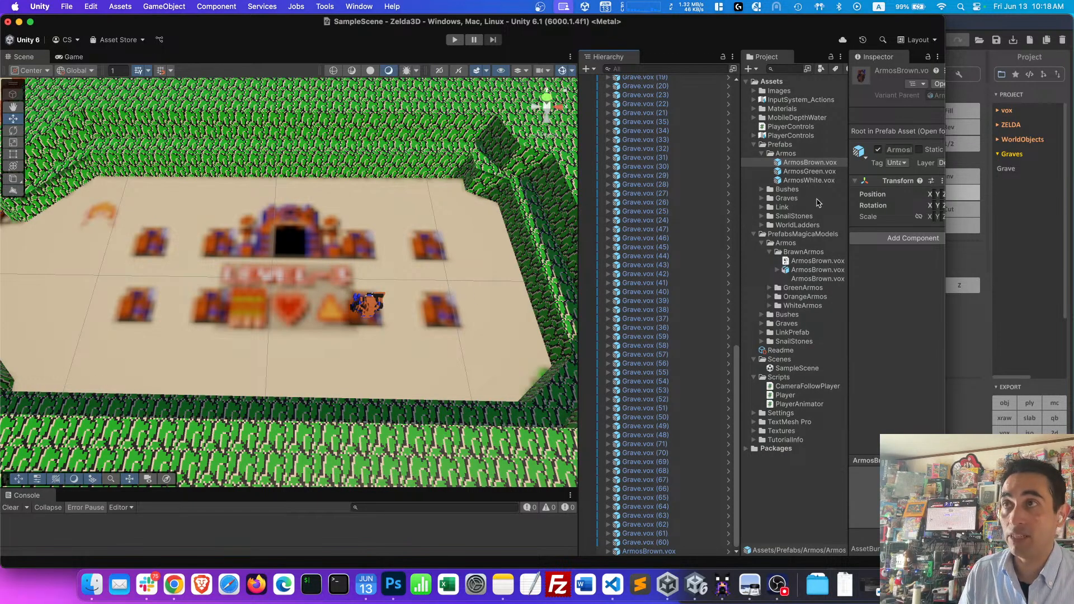
- Enlarge the editor window and widen the Project and Inspector panels so names and transform values are readable
drag(741, 198, 711, 198)
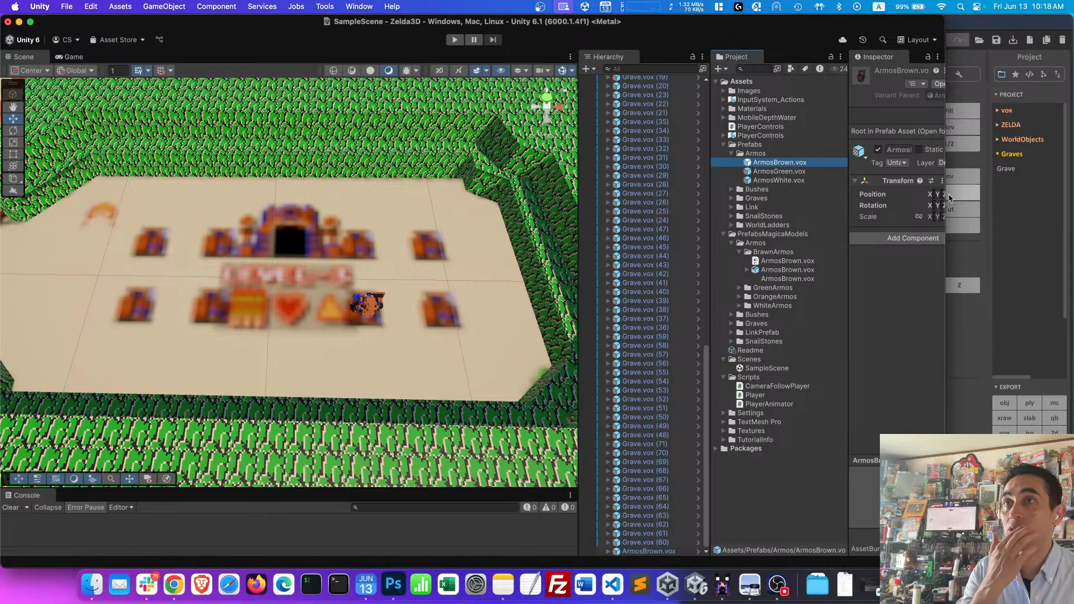
drag(945, 193, 997, 195)
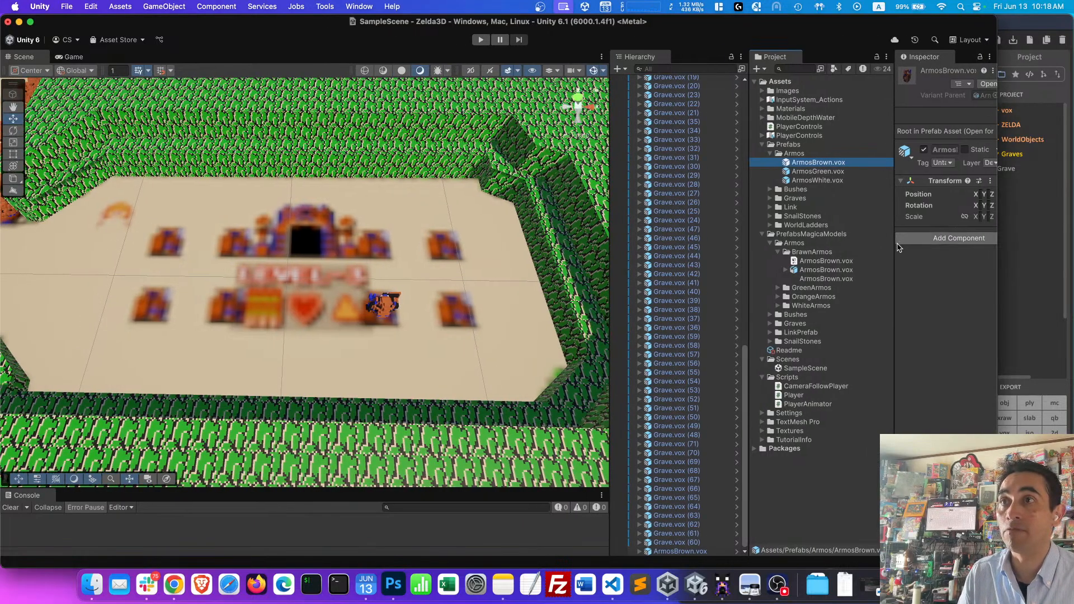
drag(895, 246, 858, 221)
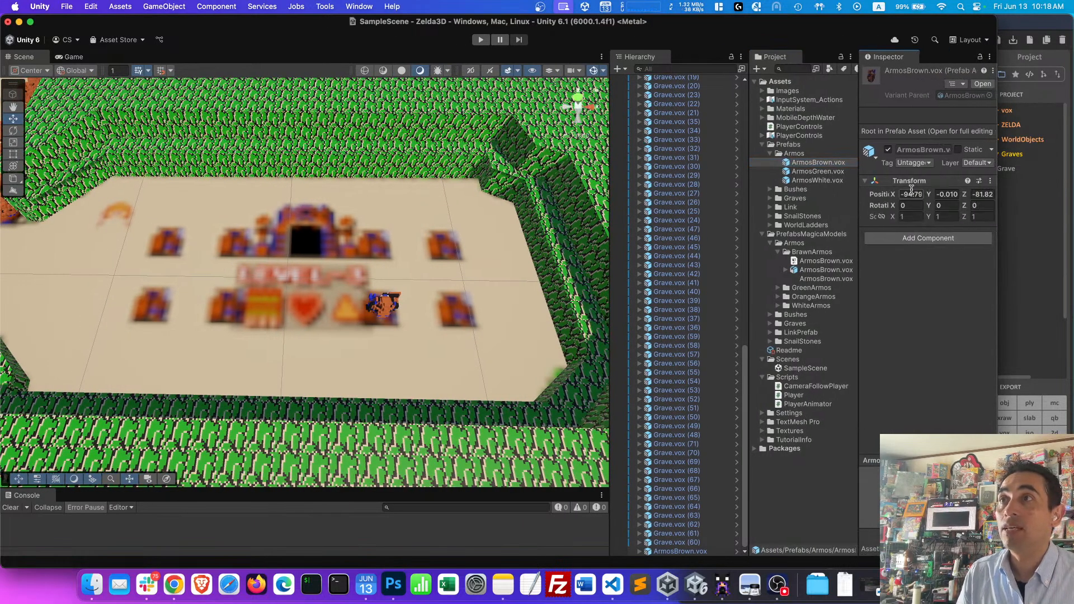
- Set the ArmosBrown.vox prefab's position to 0, 0, 0
text(0)
key(Tab)
text(0)
key(Tab)
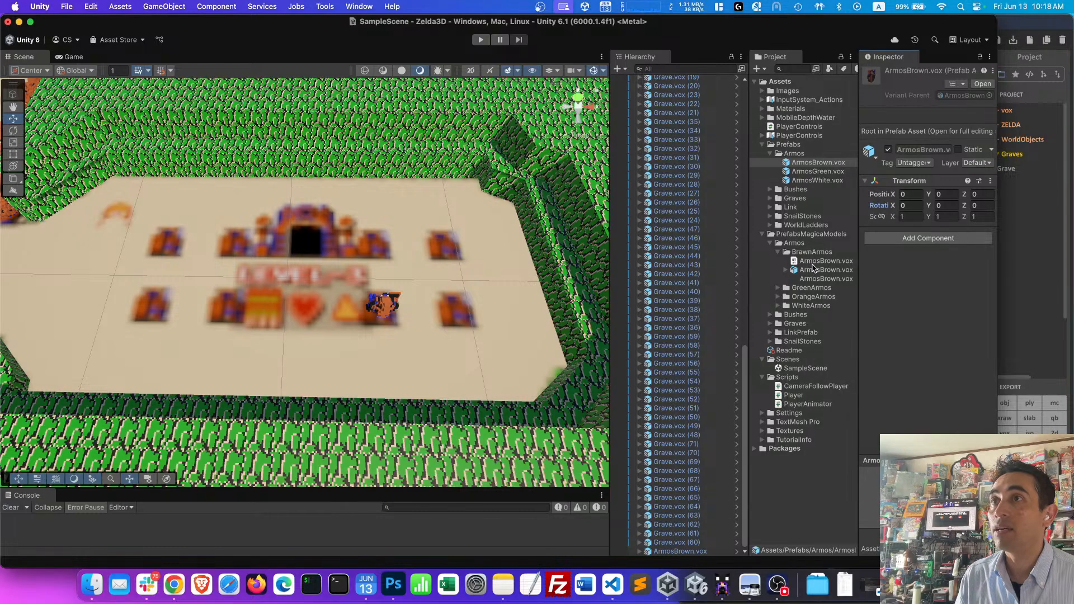
- Delete the ArmosBrown.vox prefab from Prefabs/Armos and its instance from the scene
right_click(814, 165)
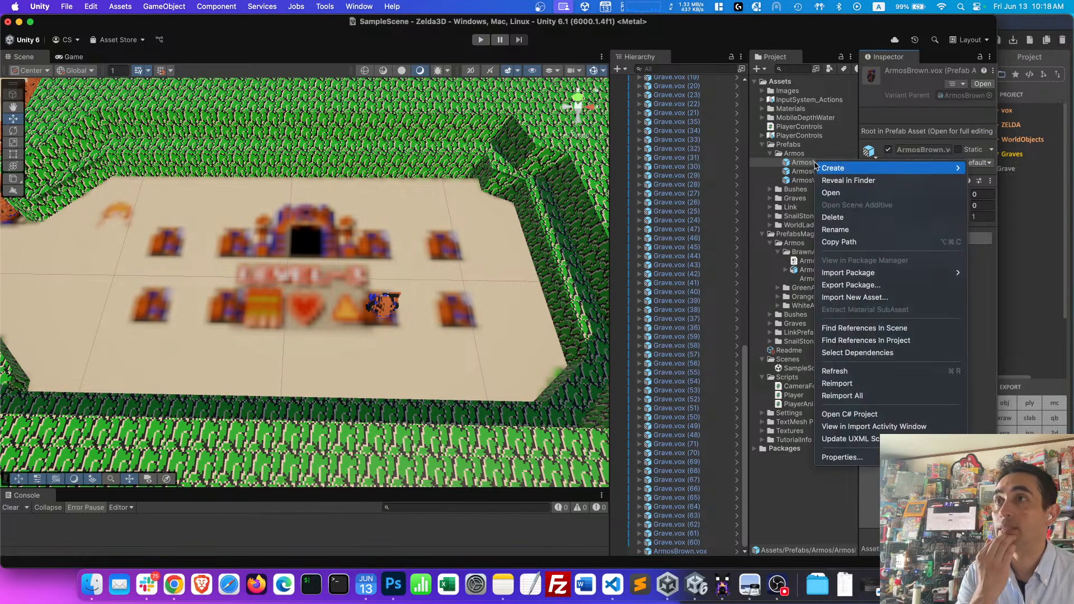
click(851, 218)
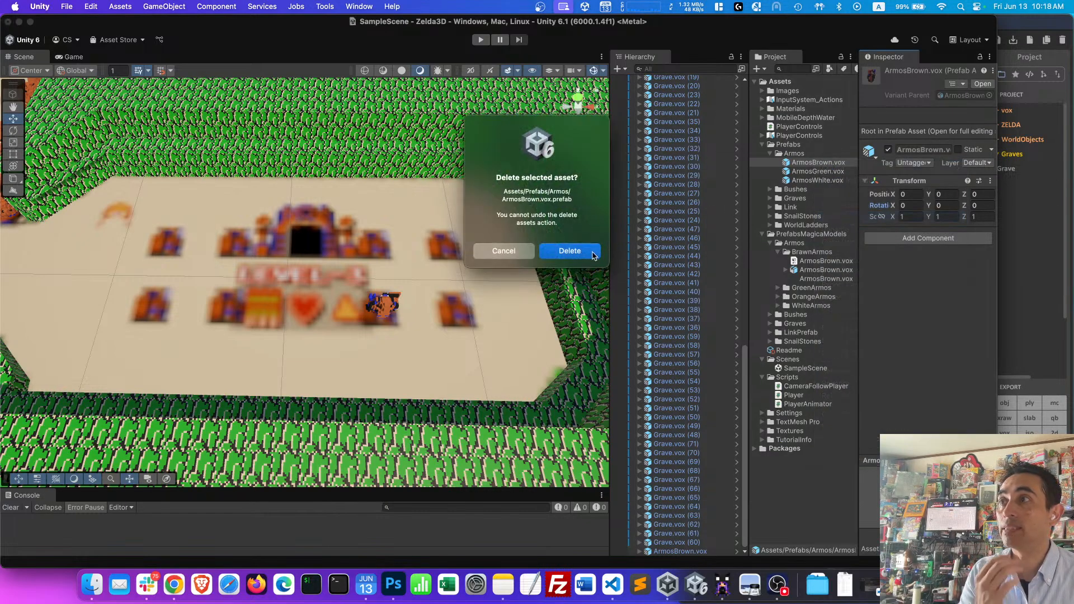
click(592, 252)
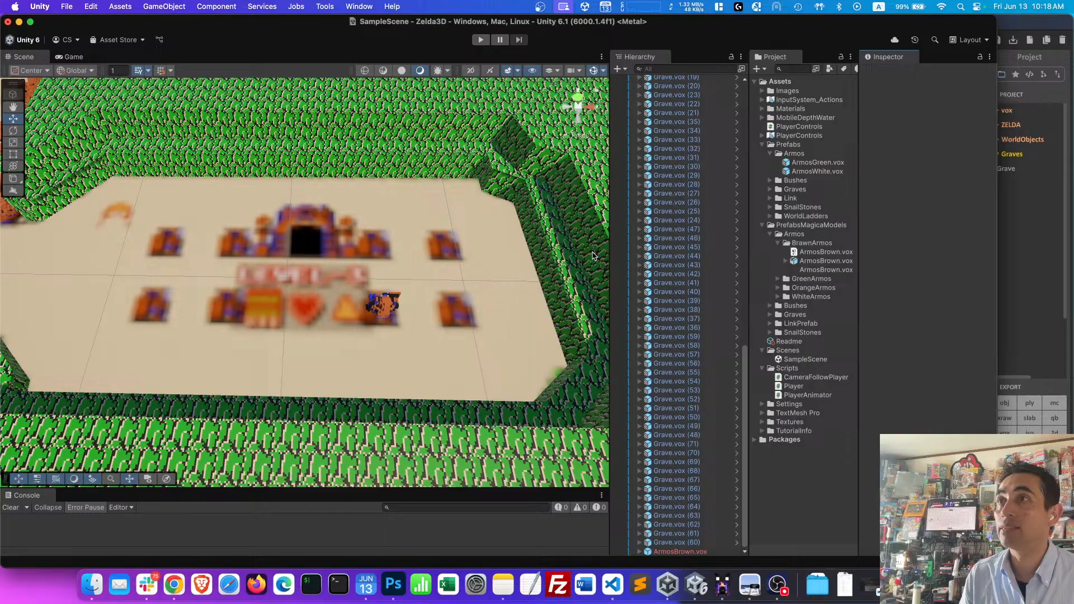
right_click(694, 555)
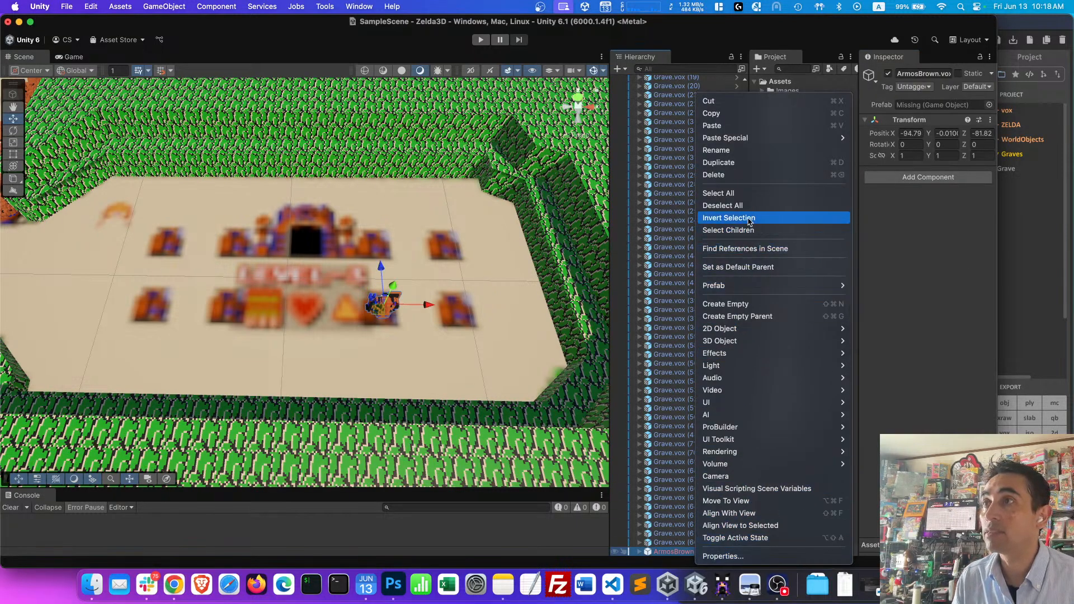
click(743, 175)
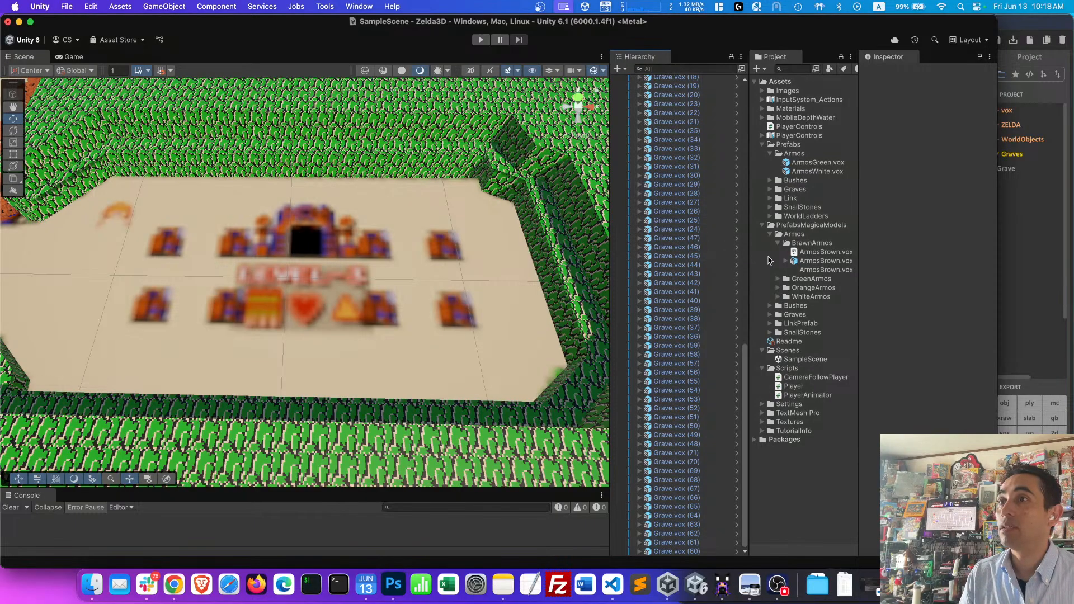
- Add the ArmosBrown.vox model to the scene, set its position to 0, 0, 0 and save it as a prefab in Prefabs/Armos
drag(820, 260, 372, 242)
click(911, 144)
text(0)
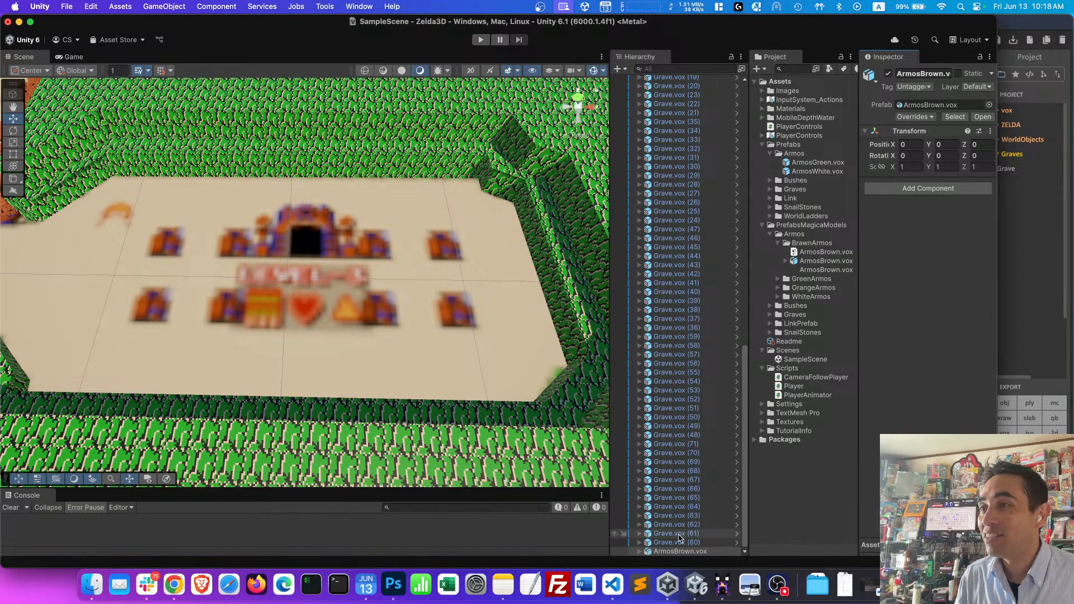
drag(677, 551, 800, 154)
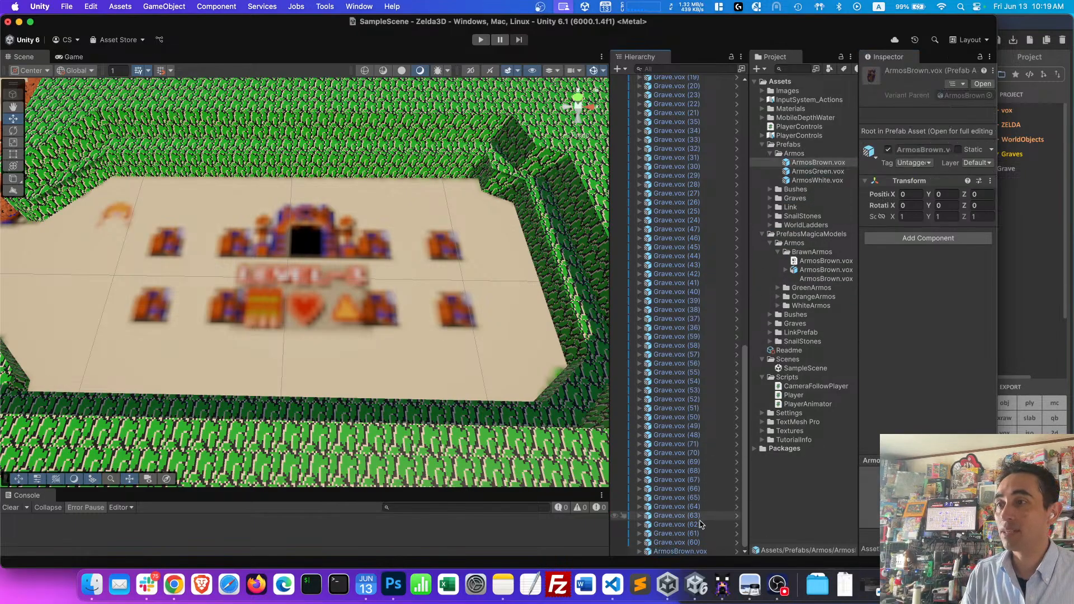
- Delete the zero-positioned ArmosBrown.vox from the scene and place the new prefab on the Level-3 area's north-east Armos marker
right_click(677, 553)
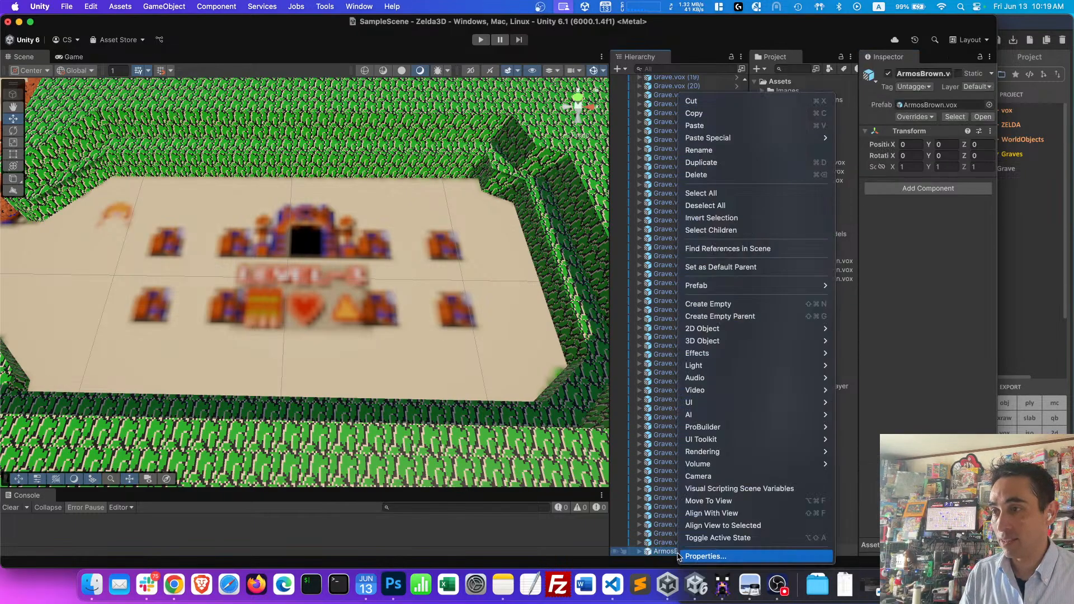
click(736, 174)
drag(806, 163, 445, 246)
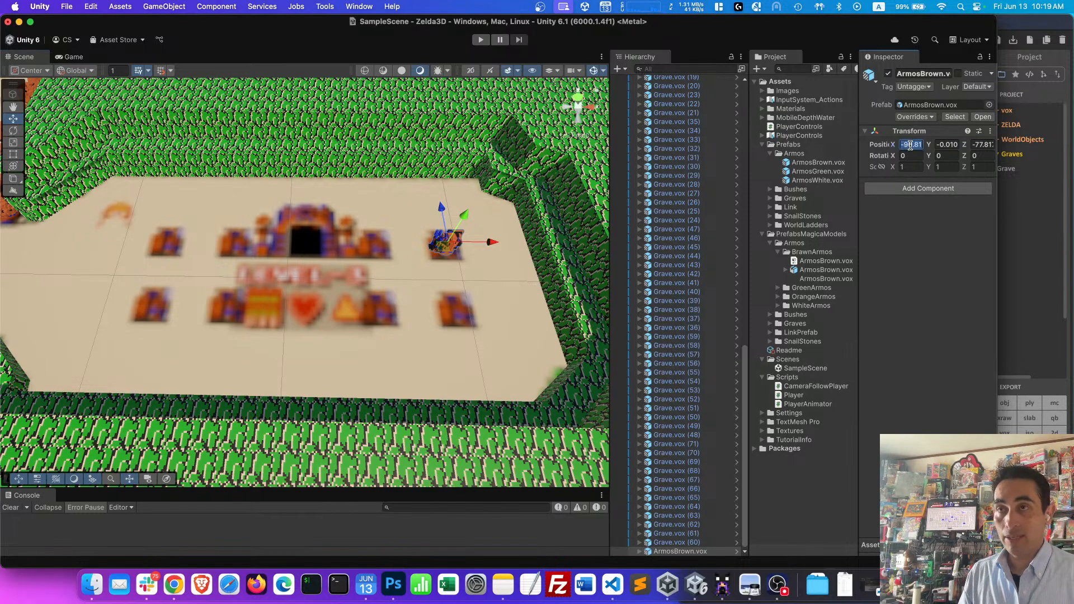
- Set the placed ArmosBrown.vox's Y rotation to 180 and scale it uniformly to 1.4
click(946, 157)
text(180)
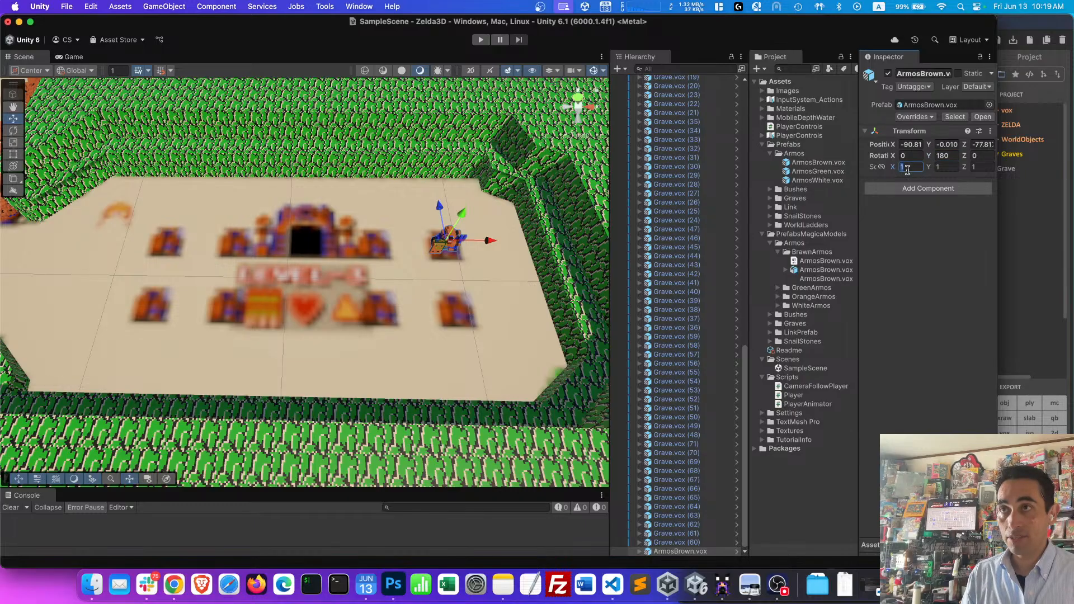
text(.5)
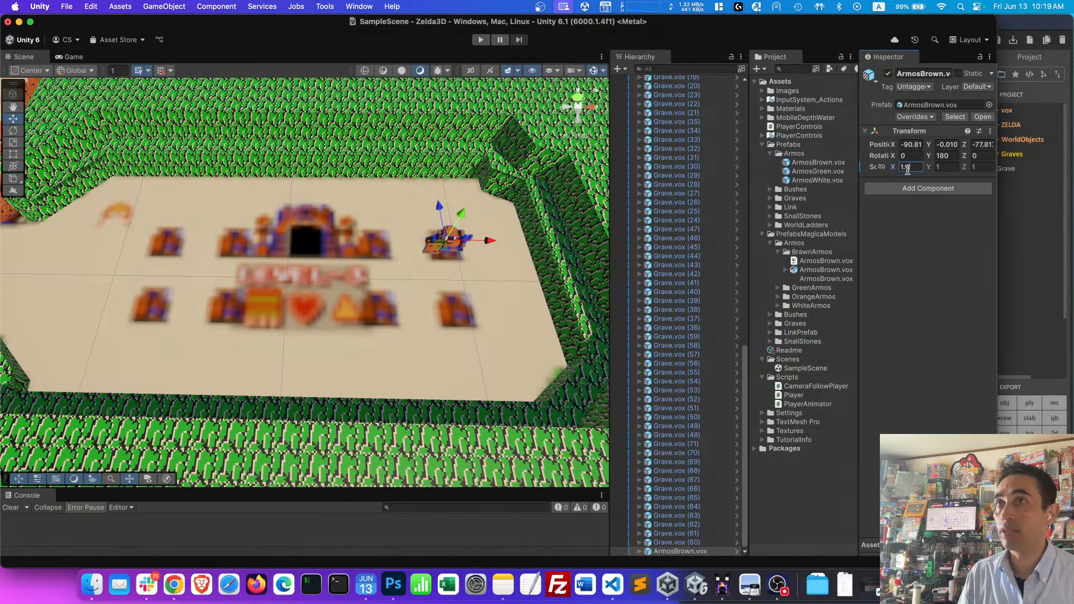
key(BackSpace)
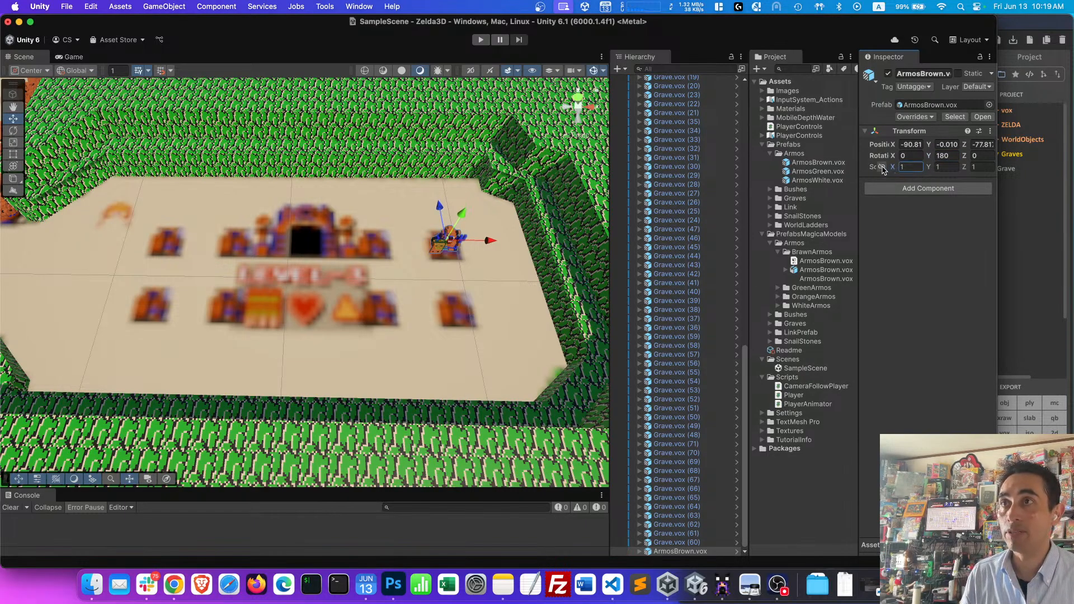
text(.4)
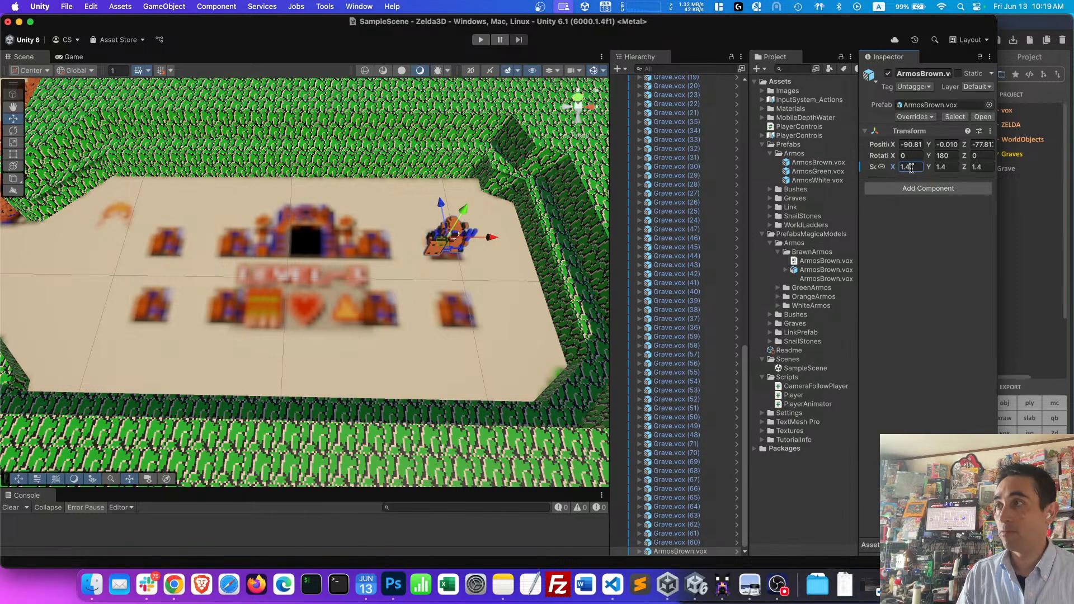
- Align the brown Armos with the Level-3 area's north-east marker and place a duplicate on the south-east marker
right_drag(464, 288, 448, 359)
key(w)
key(s)
drag(340, 290, 343, 290)
key(a)
right_drag(350, 321, 366, 326)
drag(390, 262, 388, 264)
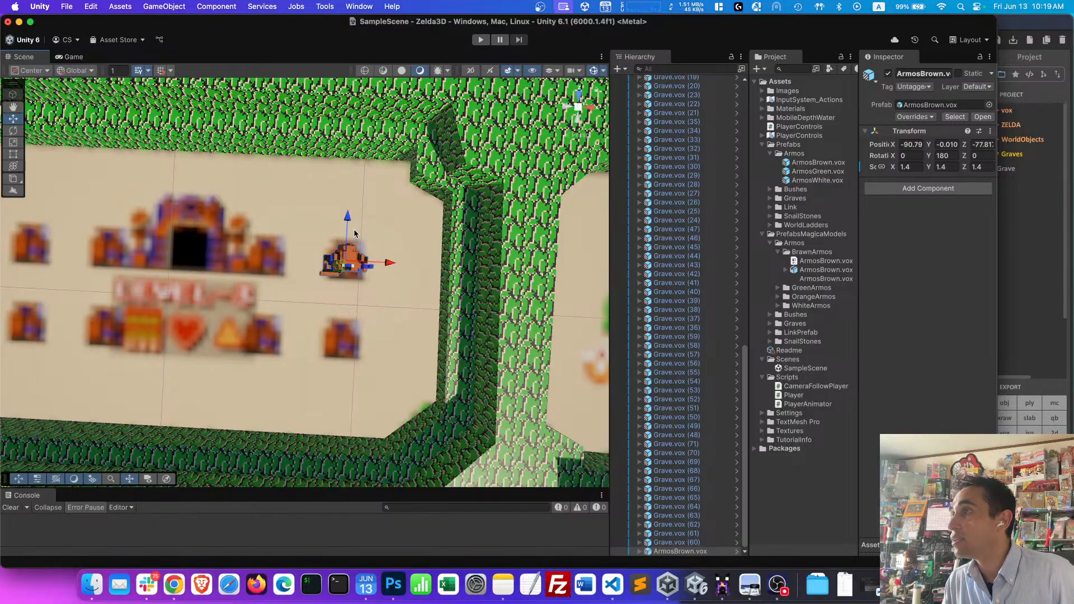
drag(348, 229, 348, 229)
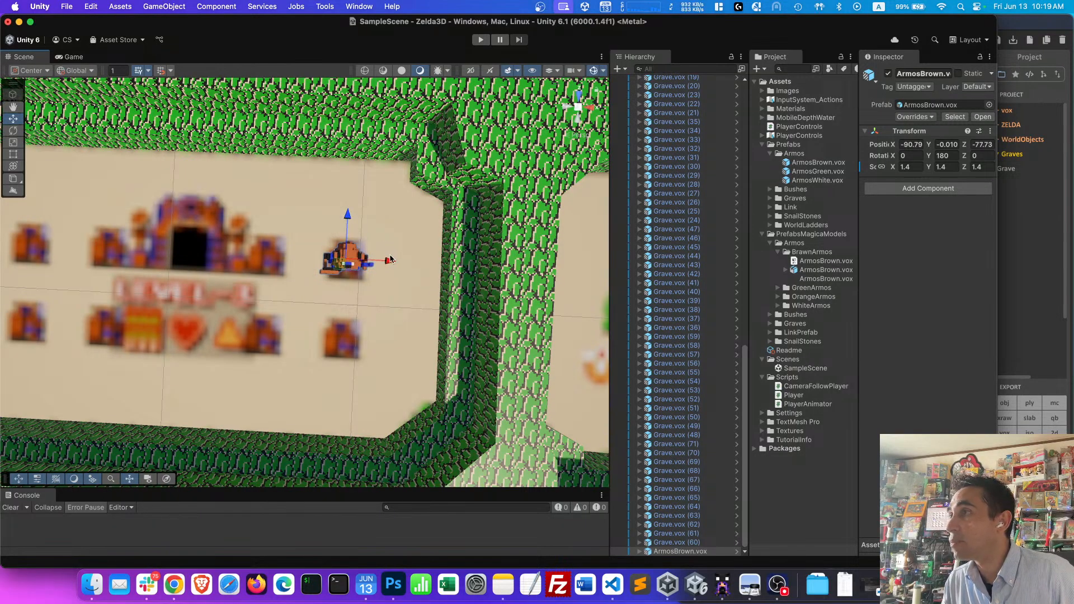
drag(389, 260, 386, 262)
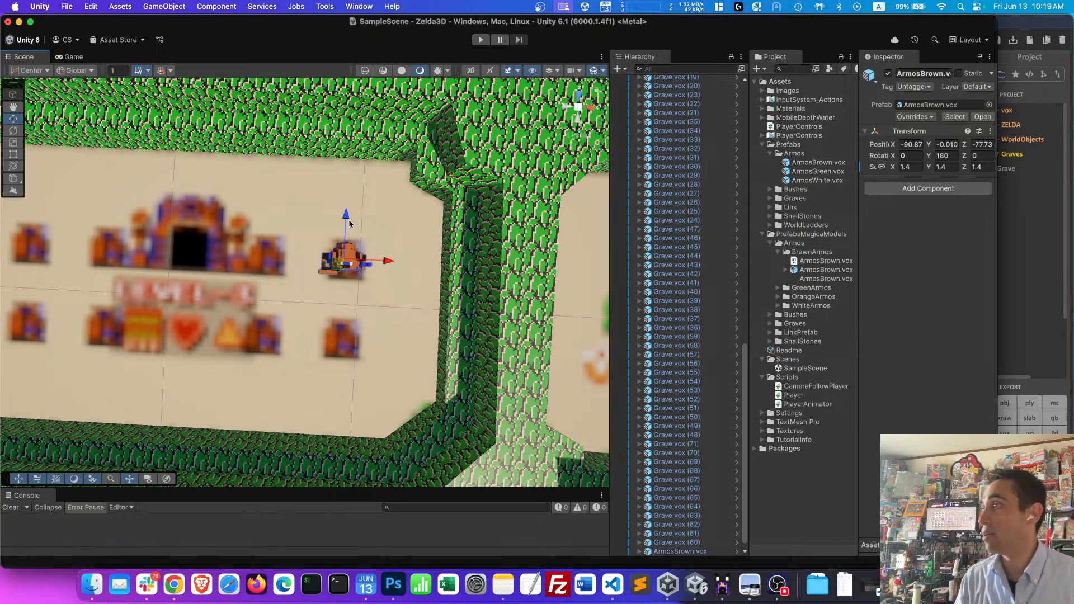
drag(346, 216, 340, 300)
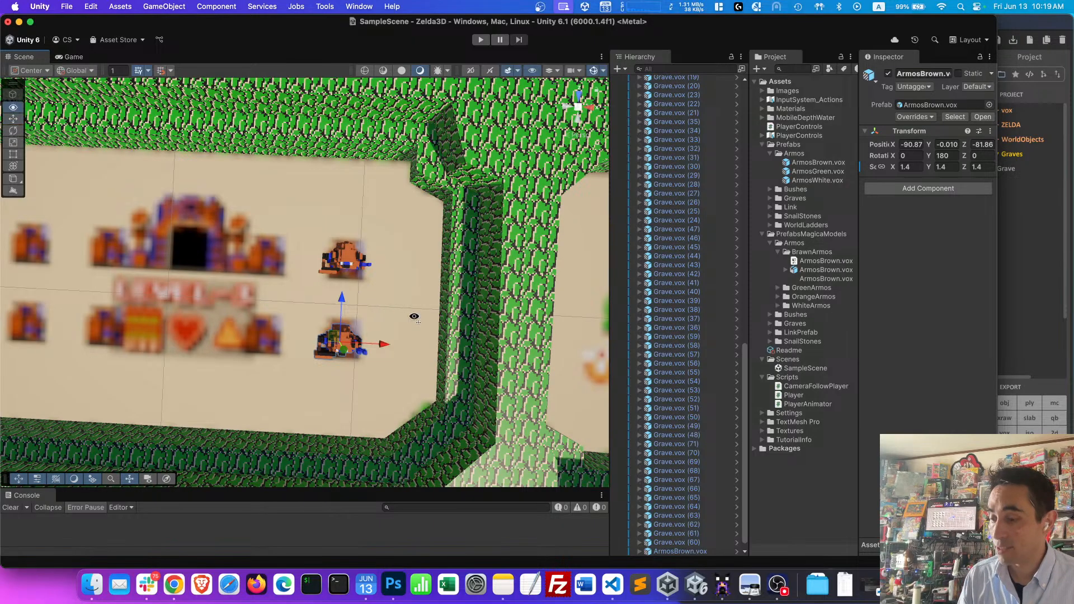
right_drag(414, 317, 401, 244)
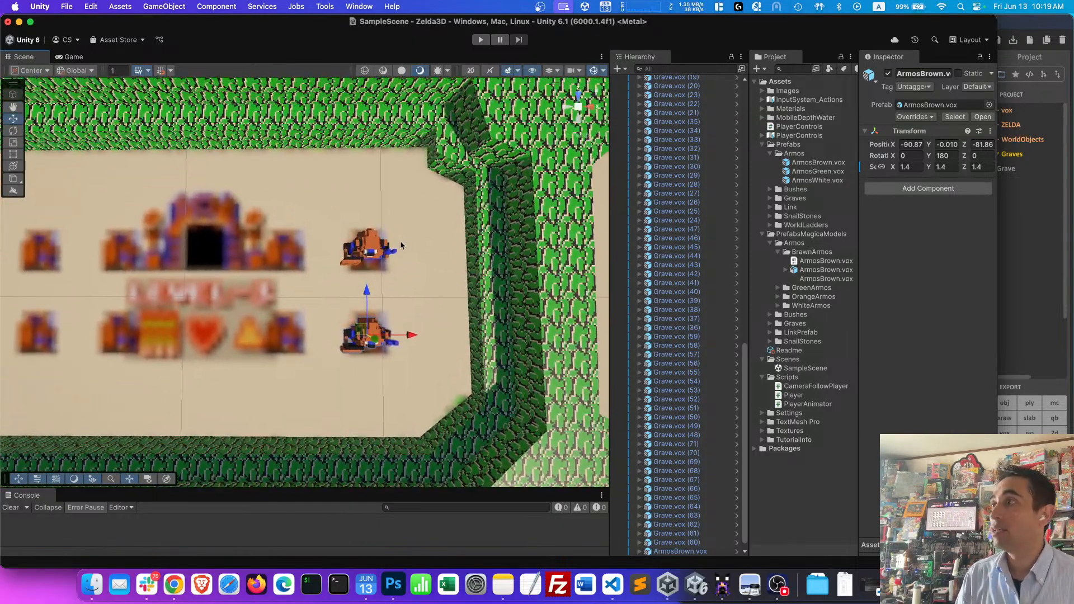
- Duplicate the two eastern brown Armos and move the copies west onto the pair of markers just east of the Level-3 entrance
click(362, 251)
shift+click(369, 343)
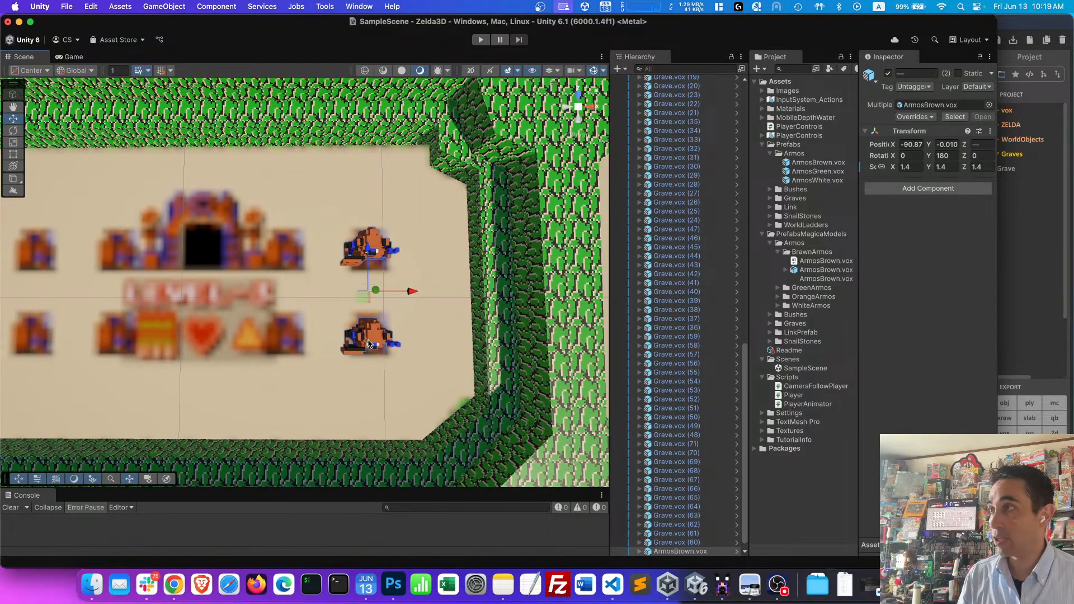
scroll(703, 465, down, 1)
click(695, 551)
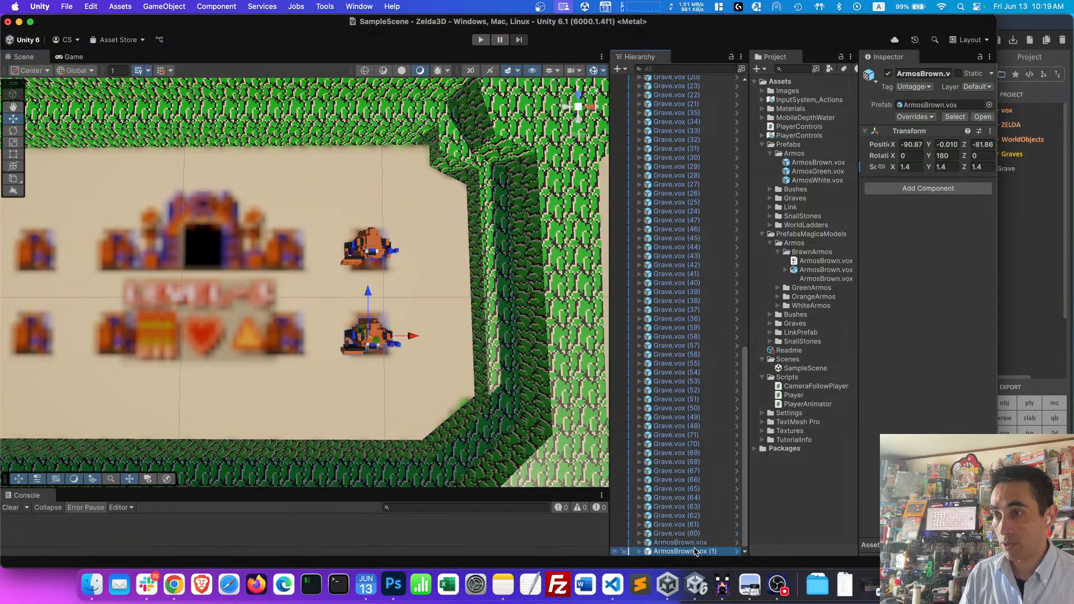
click(694, 542)
shift+click(698, 553)
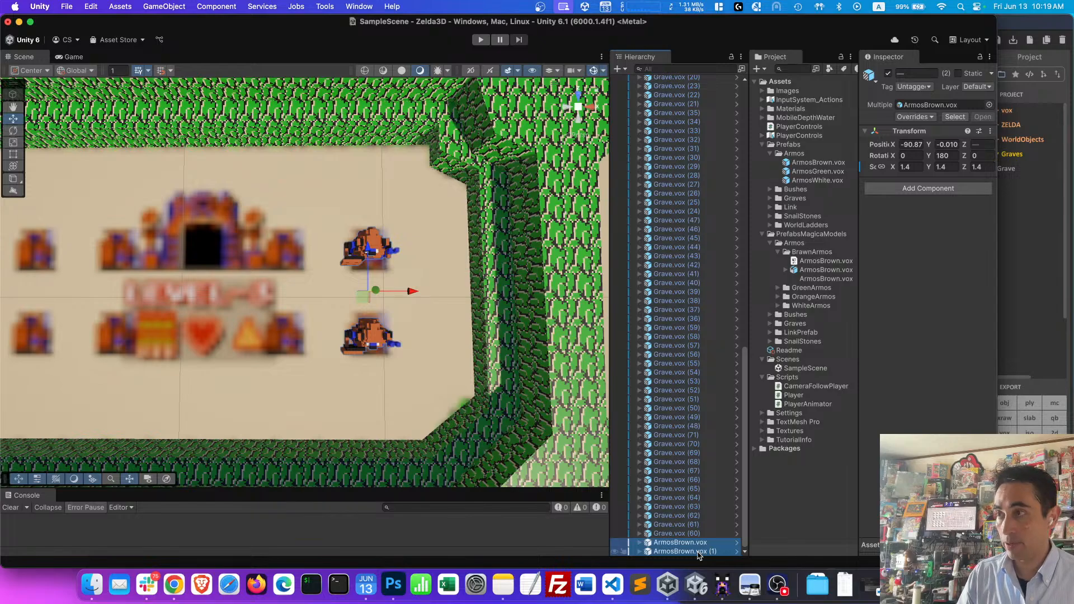
key(super+d)
drag(411, 290, 324, 290)
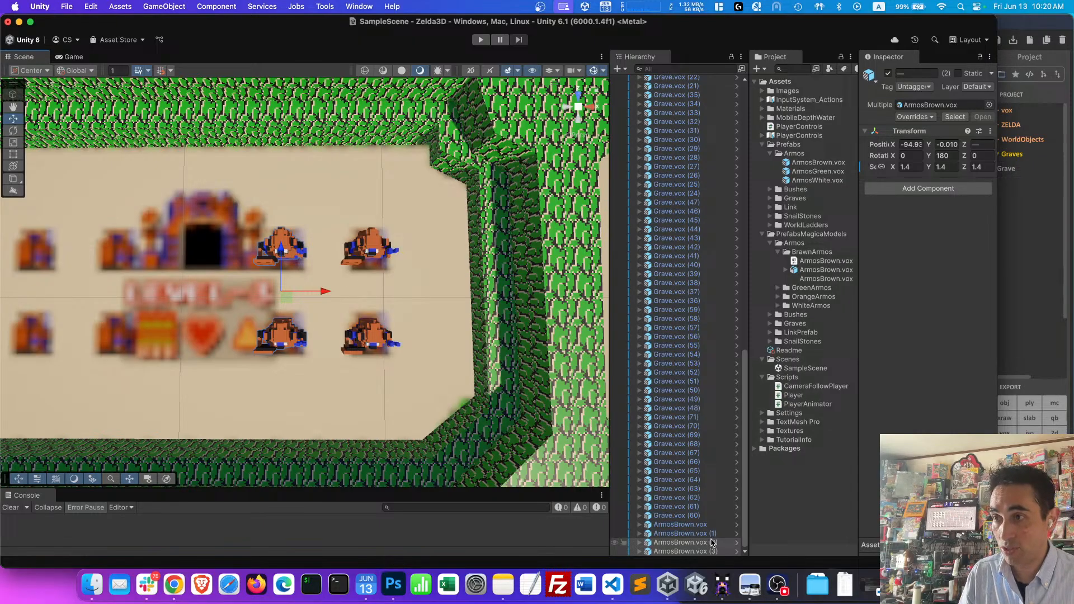
key(super+d)
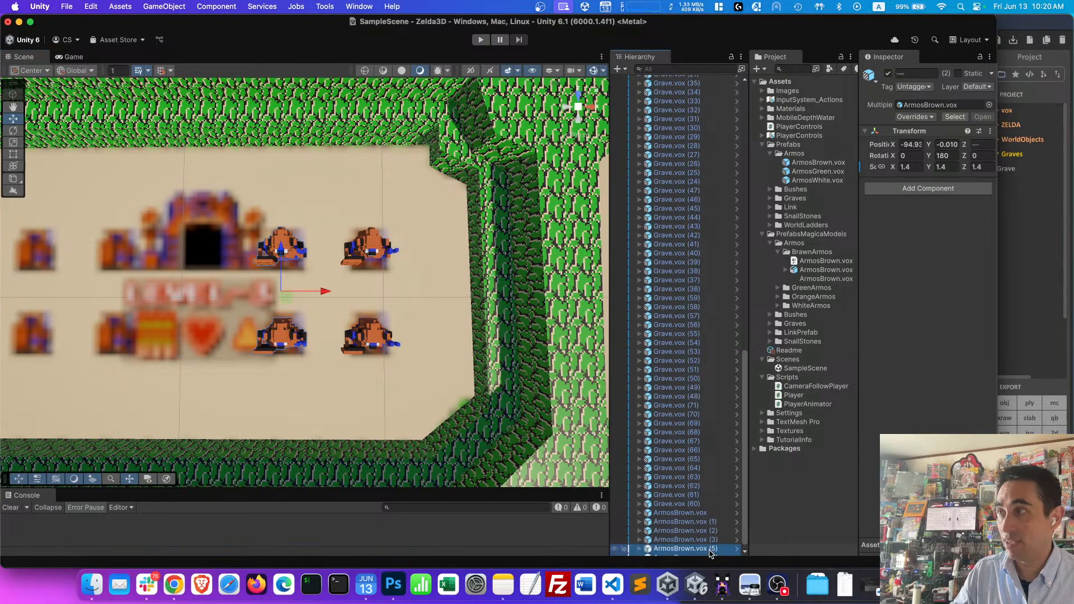
drag(325, 290, 147, 298)
key(super+z)
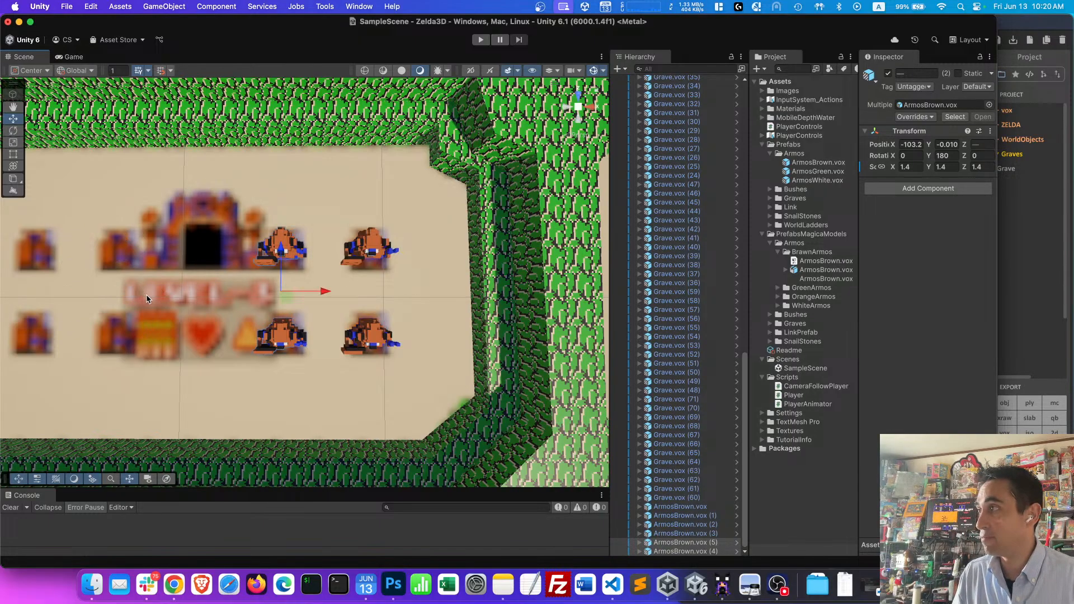
- Duplicate all four brown Armos and move the copies west onto the four markers on the Level-3 area's western side
click(680, 506)
scroll(688, 520, up, 2)
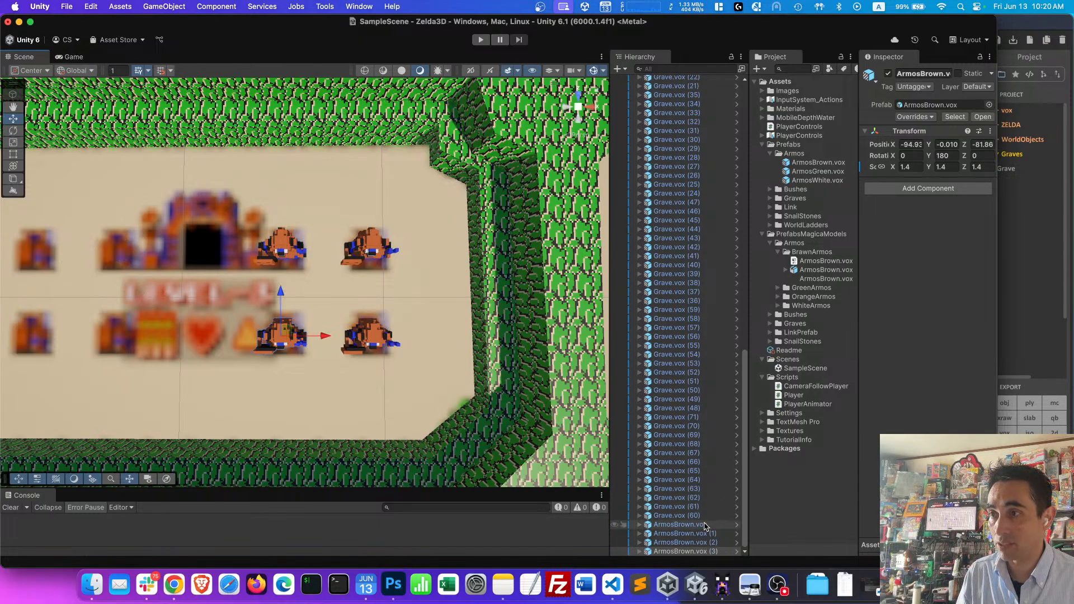
shift+click(705, 551)
key(super+d)
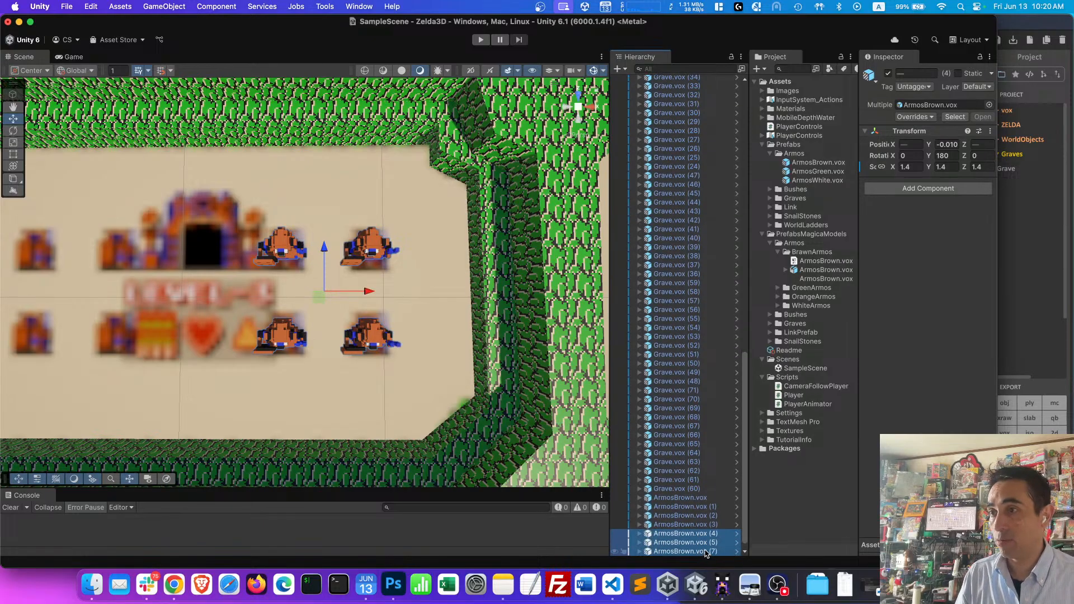
drag(368, 292, 101, 292)
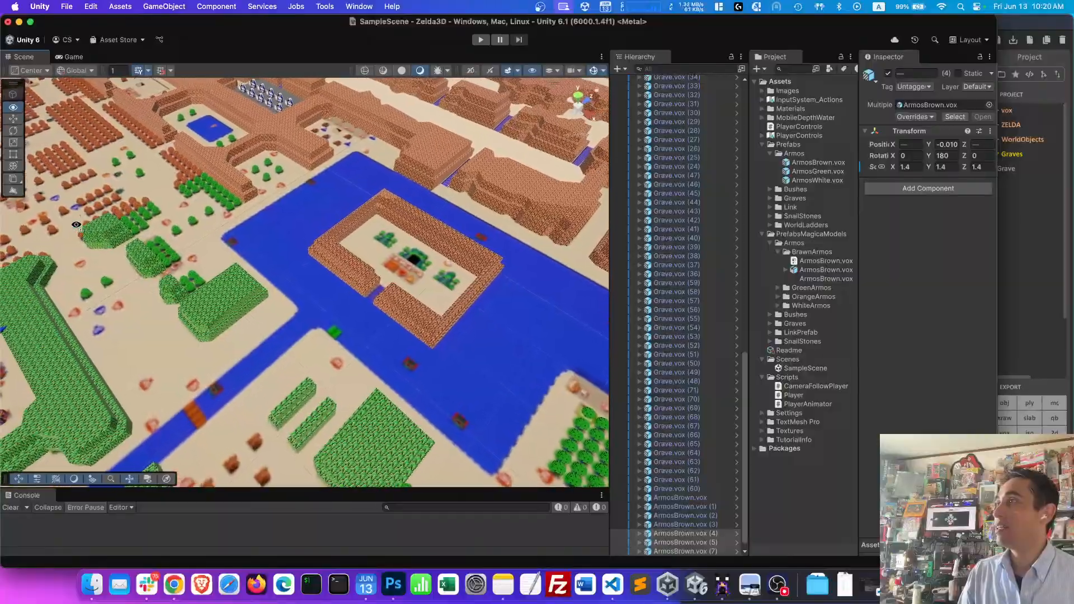
right_drag(76, 225, 216, 228)
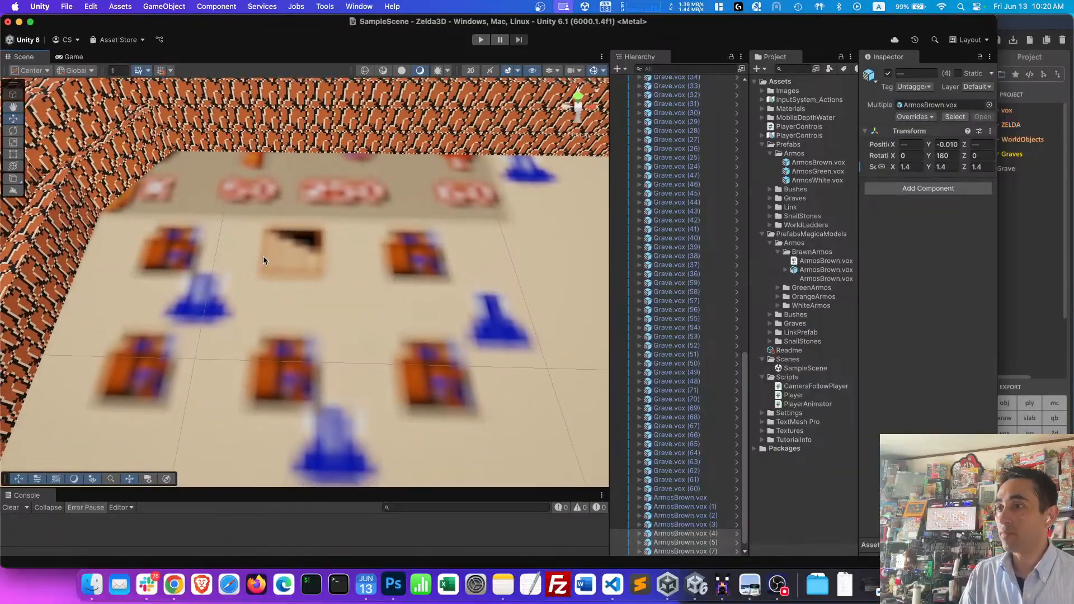
click(716, 554)
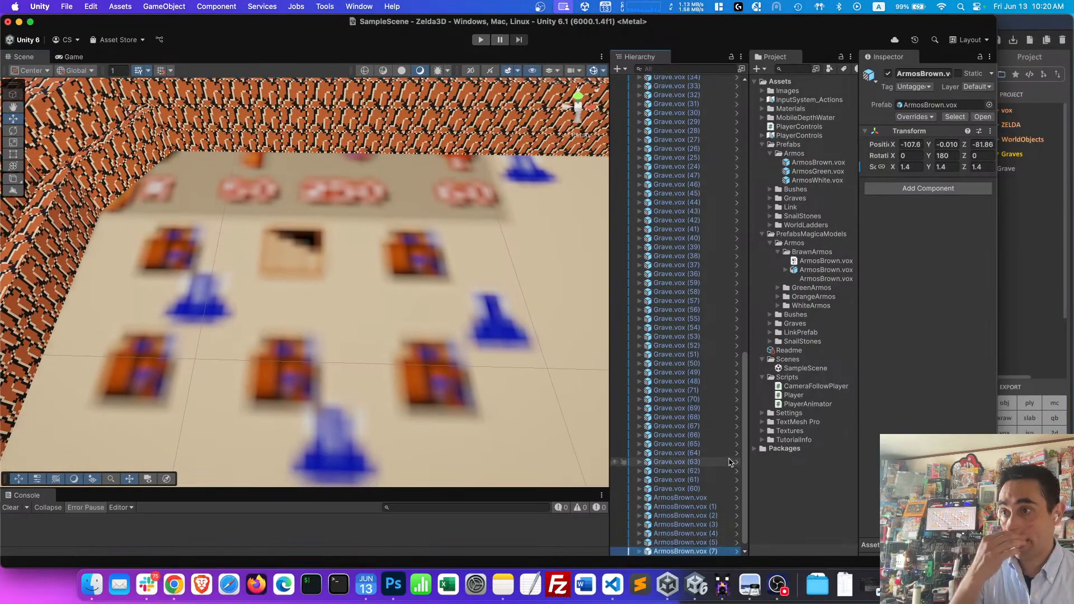
scroll(729, 461, down, 1)
click(709, 551)
drag(709, 551, 706, 538)
click(719, 552)
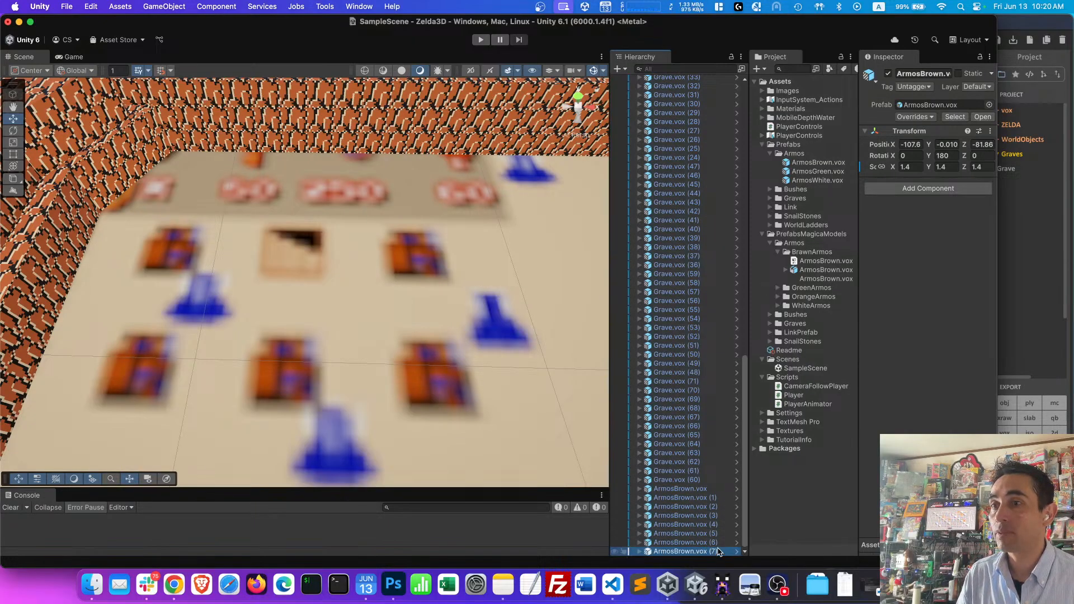
drag(817, 162, 418, 260)
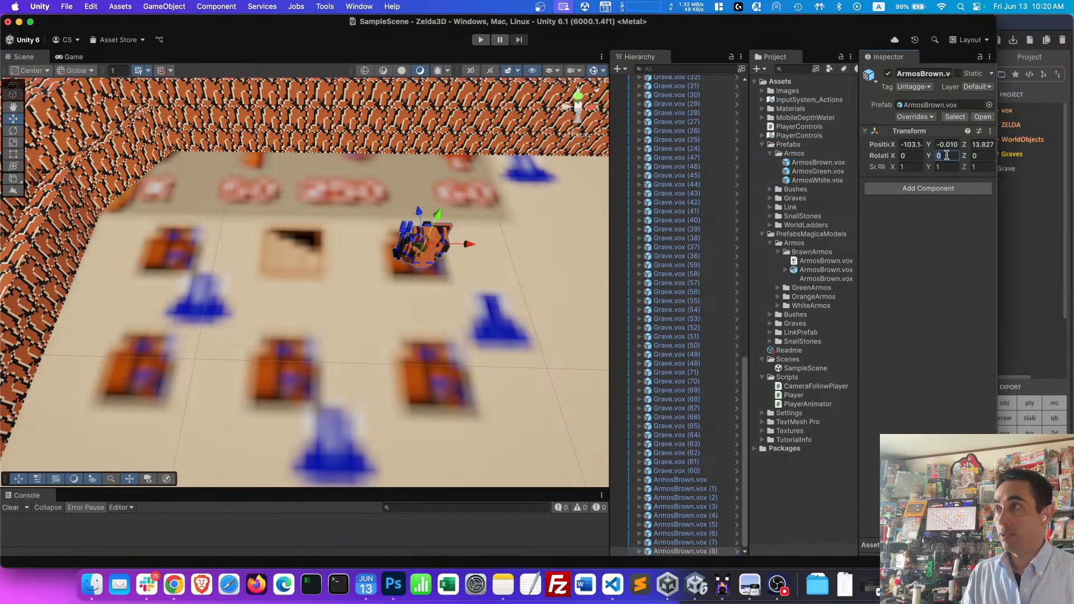
click(699, 552)
right_click(698, 553)
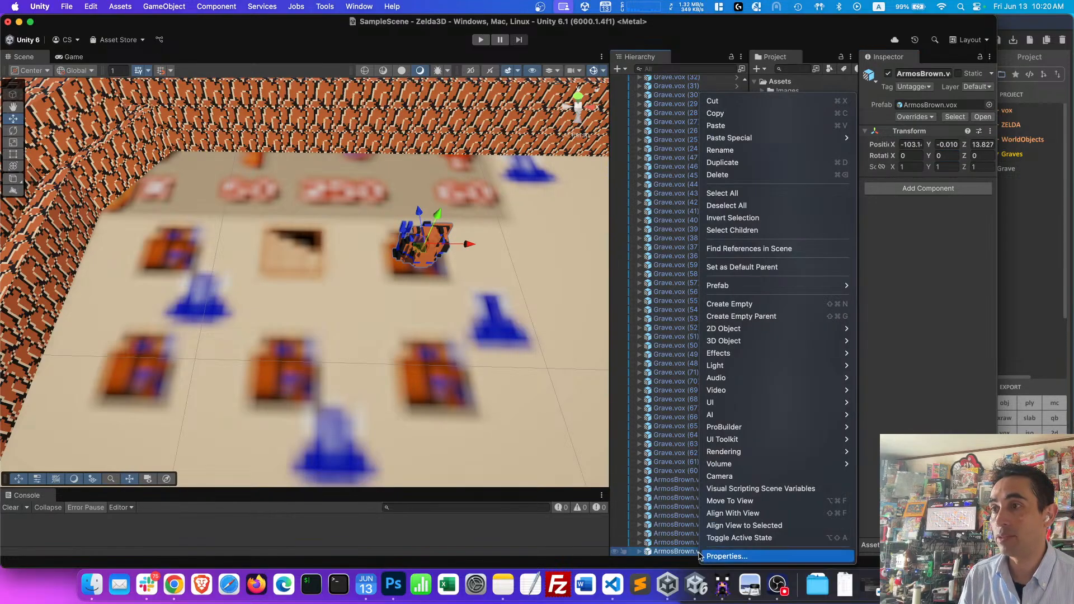
click(718, 175)
- Apply all overrides of ArmosBrown.vox (7) to the ArmosBrown.vox prefab
click(682, 552)
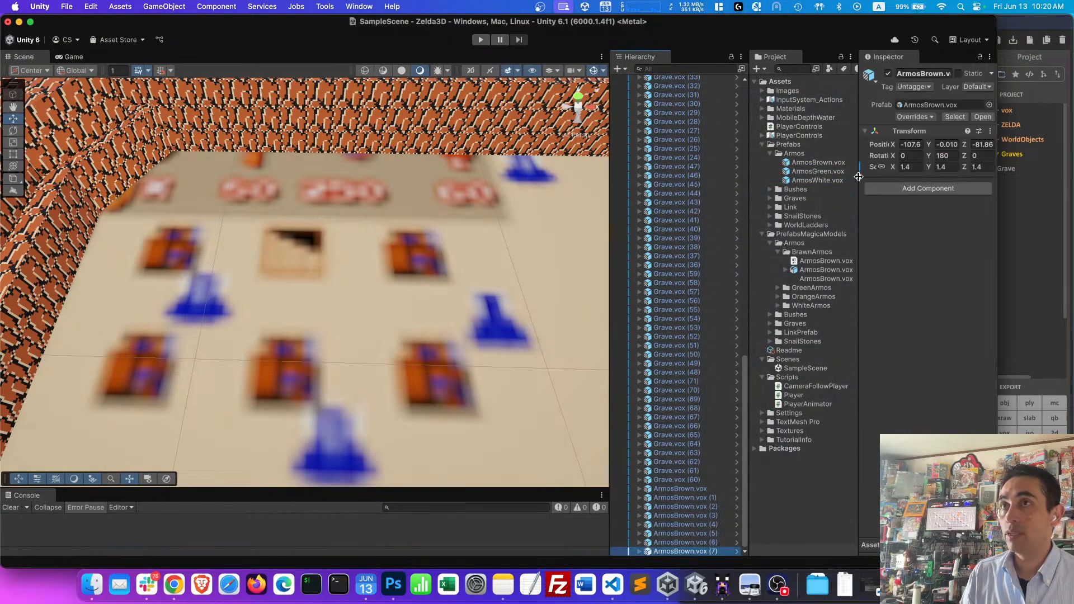
click(915, 116)
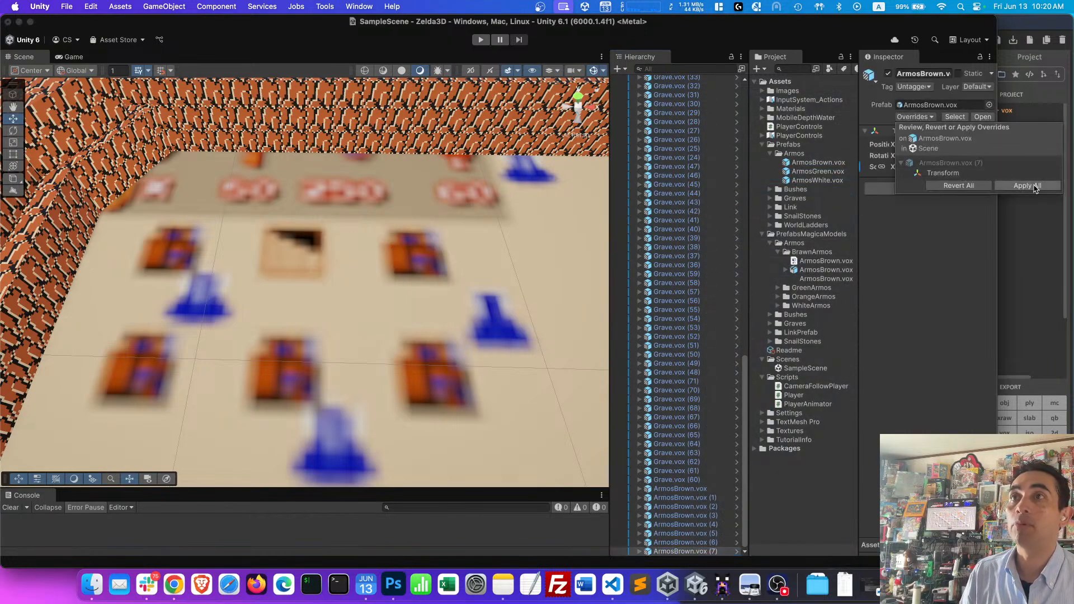
click(1035, 186)
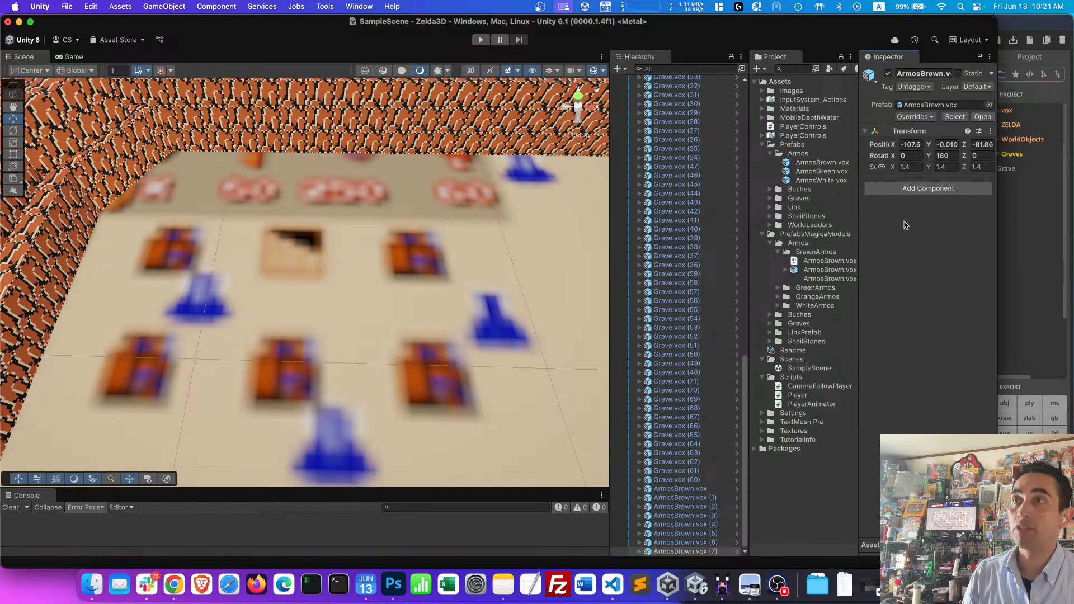
- Place an ArmosBrown.vox prefab on the north-east marker below the price row and a duplicate over the stairway beside it
drag(823, 167, 412, 261)
right_drag(456, 334, 455, 401)
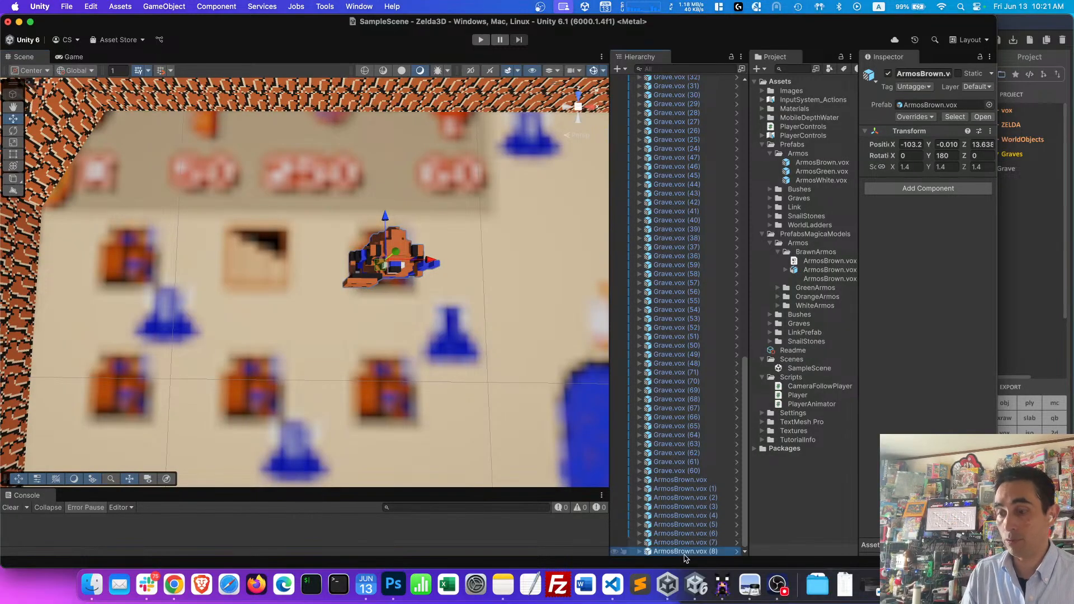
drag(430, 258, 289, 259)
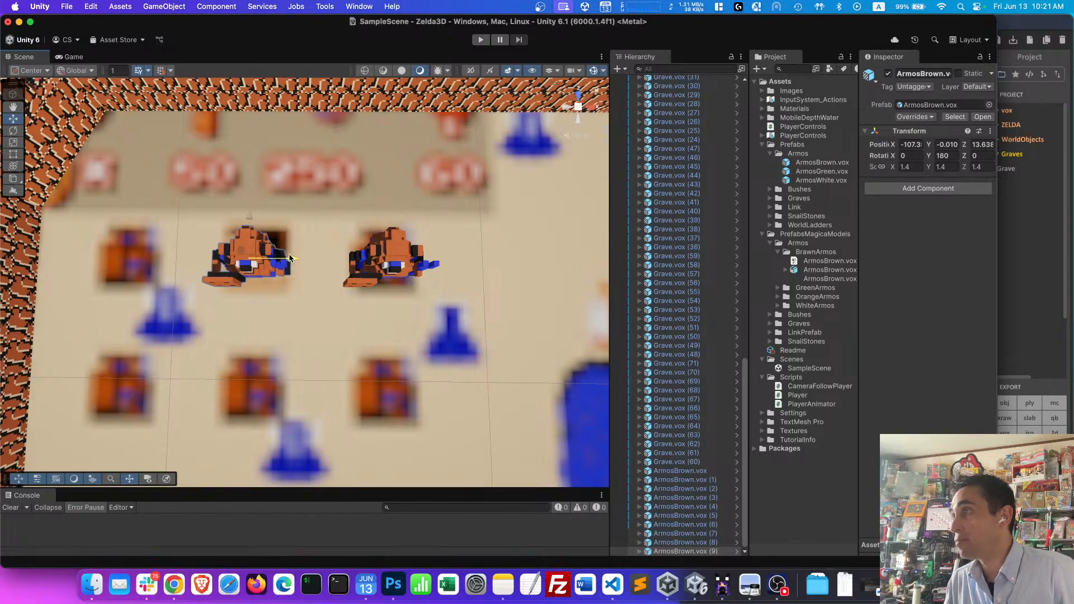
right_drag(324, 278, 342, 277)
key(a)
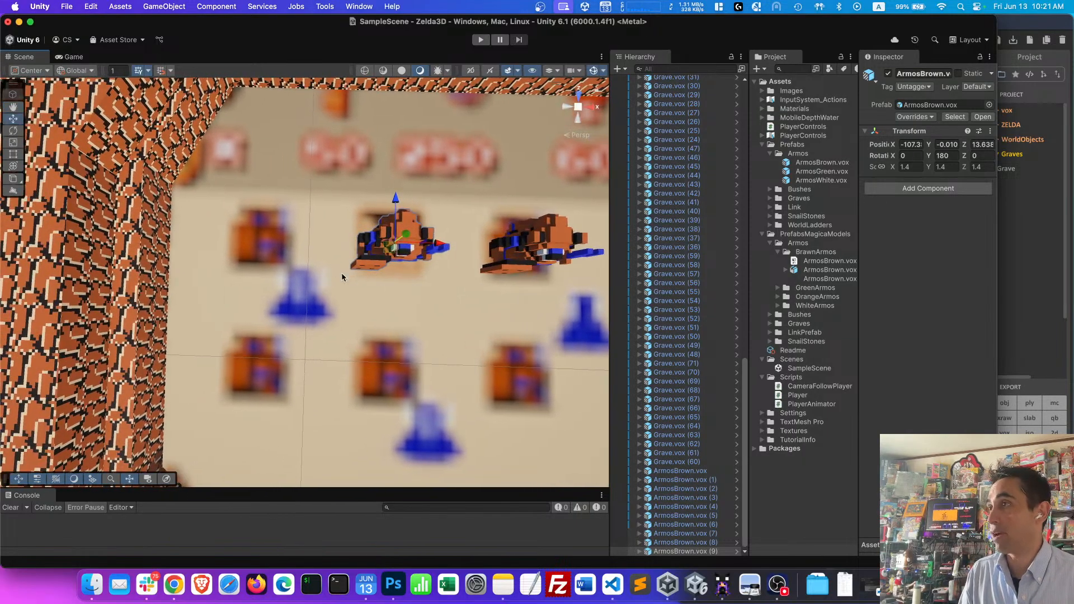
drag(437, 246, 432, 246)
- Duplicate the brown Armos over the stairway and move the copy west onto the north-west marker of the same area
right_drag(422, 280, 418, 287)
key(d)
key(d)
key(d)
key(a)
key(super+d)
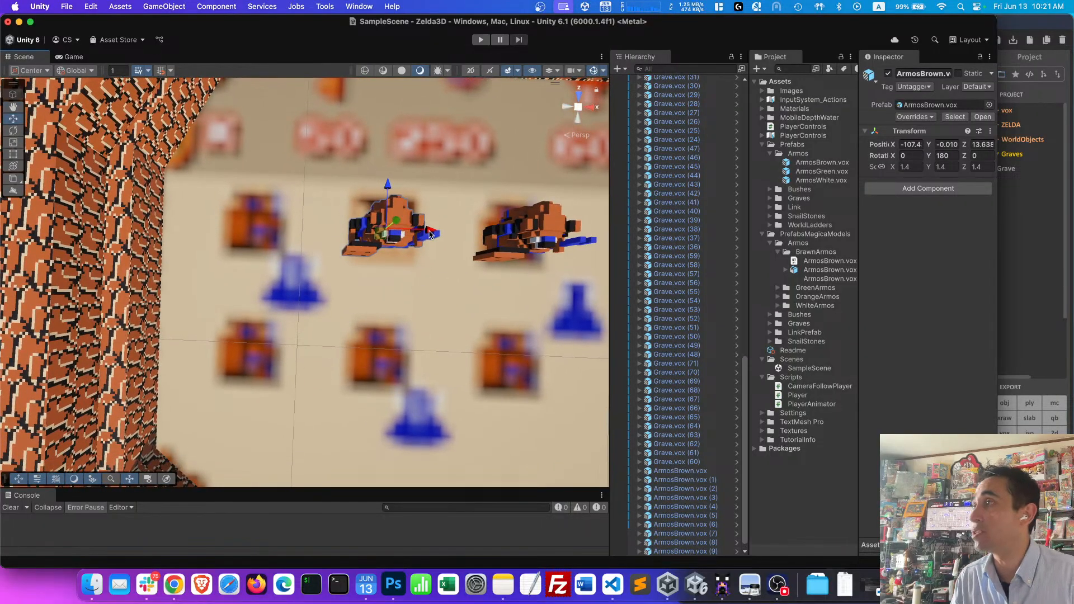
drag(431, 231, 287, 233)
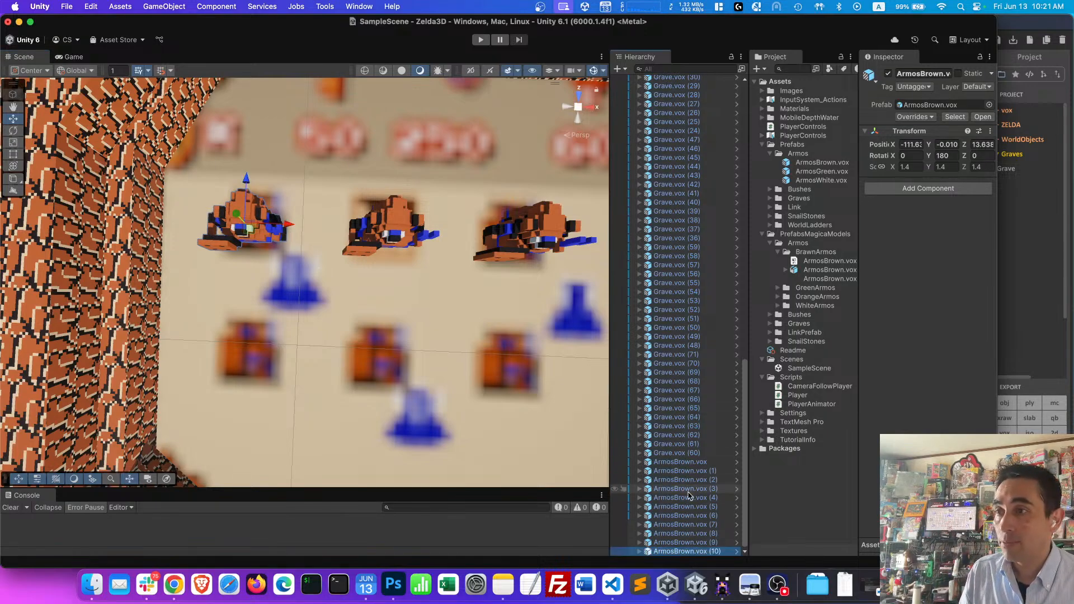
- Duplicate the row of three brown Armos and move the copies south onto the lower row of markers, at Z 9.73
click(707, 542)
shift+click(707, 550)
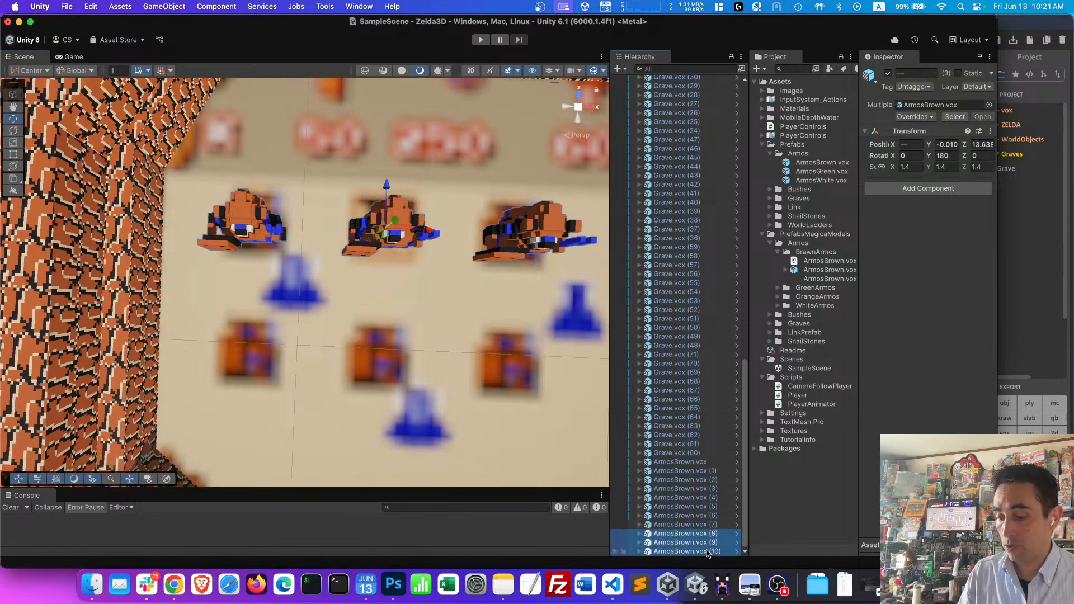
key(super+d)
drag(386, 185, 377, 337)
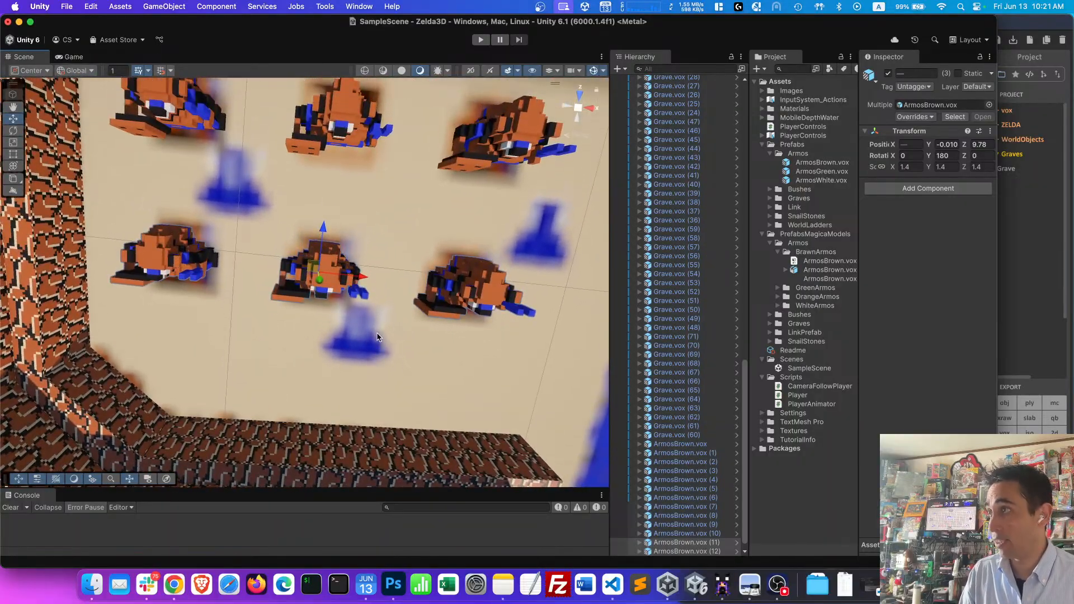
drag(326, 233, 325, 238)
- Look over the overworld map around the finished Armos area and inspect the long sand corridor north of it
key(d)
right_drag(377, 233, 441, 182)
scroll(441, 182, down, 15)
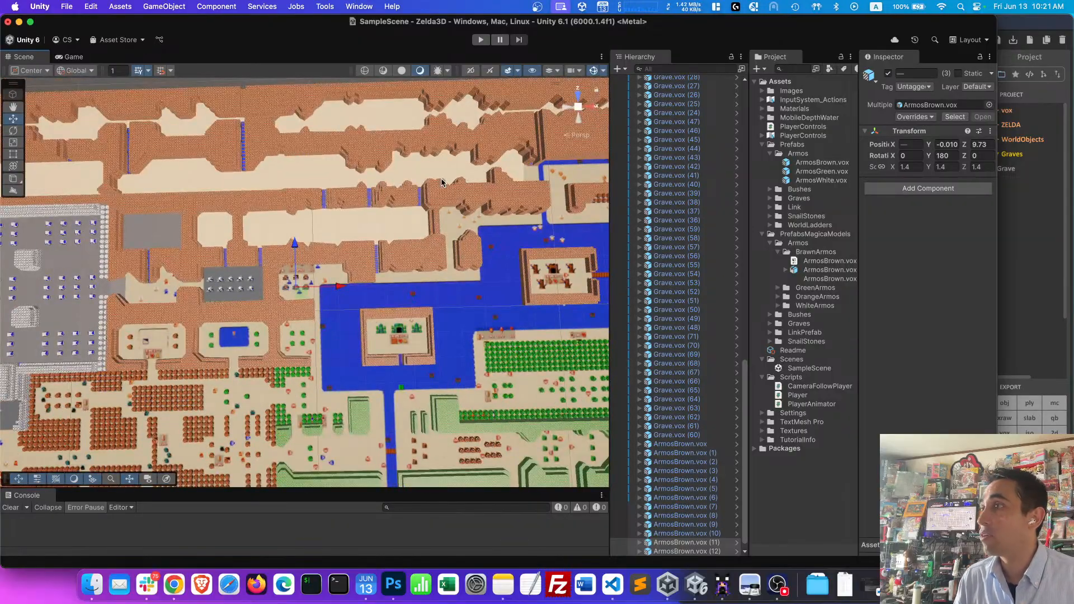
alt+drag(399, 258, 311, 210)
key(a)
right_drag(311, 210, 371, 258)
key(w)
key(d)
click(361, 234)
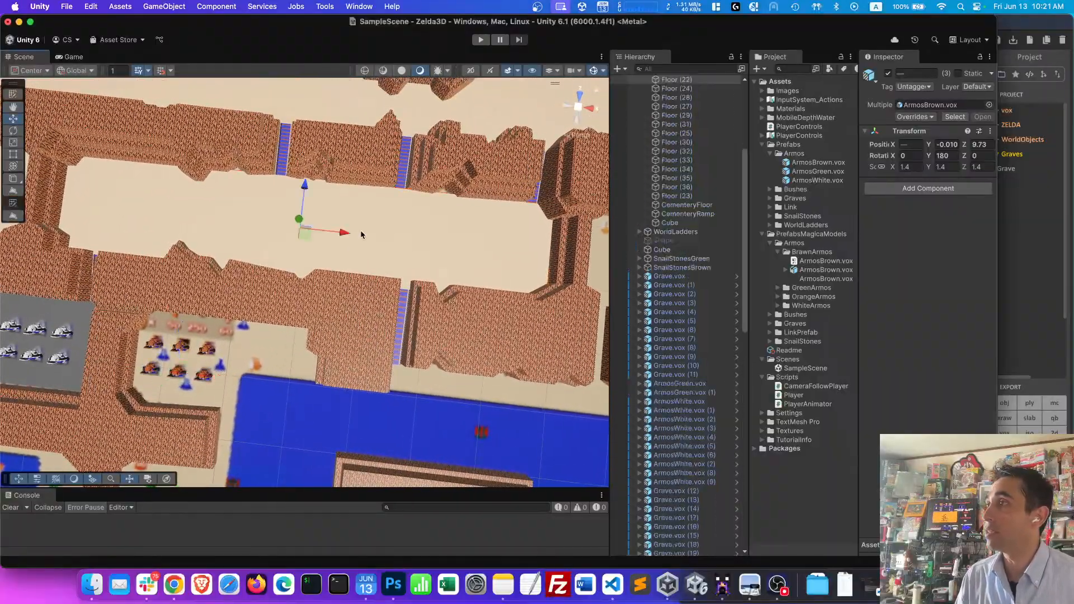
- Deactivate Floor (22) in the long sand corridor to expose the Armos markers beneath it
click(888, 73)
scroll(459, 236, up, 1)
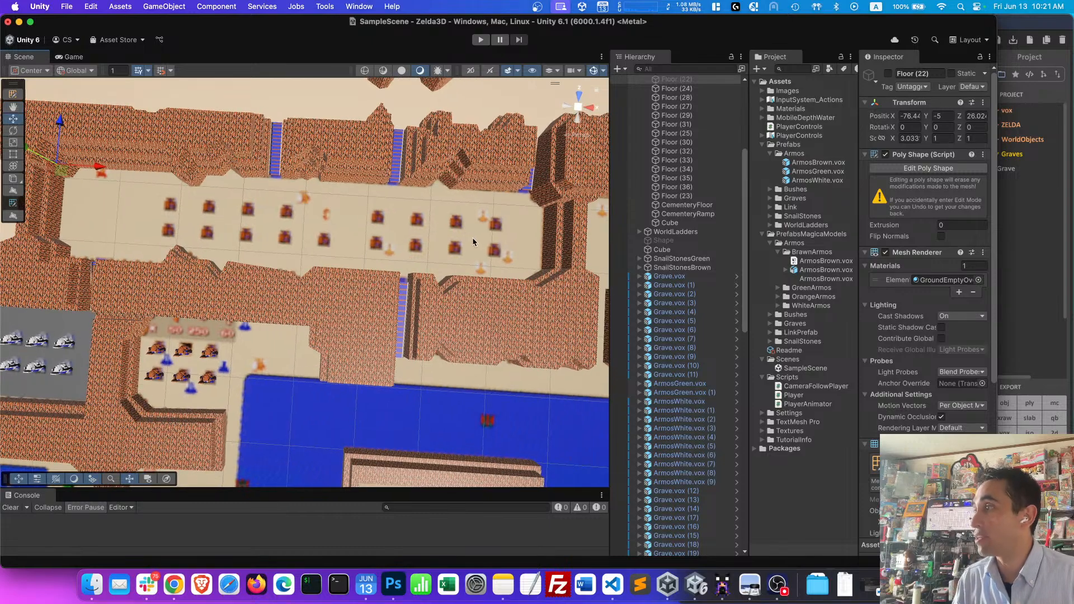
- Duplicate the six brown Armos south of the corridor and move the copies north onto the corridor's westernmost markers
scroll(721, 545, down, 15)
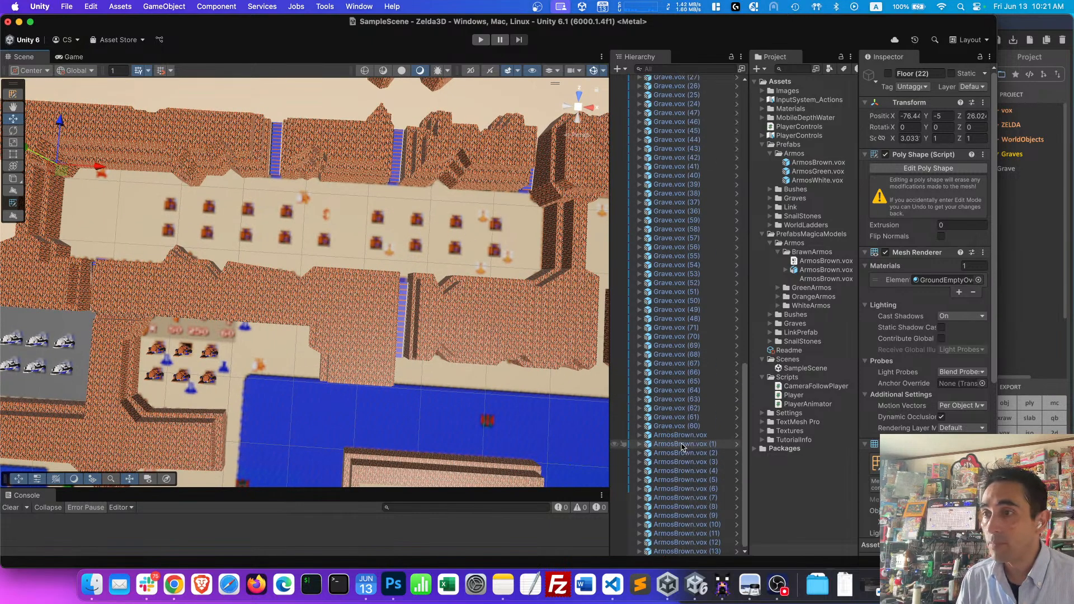
click(715, 534)
shift+click(714, 551)
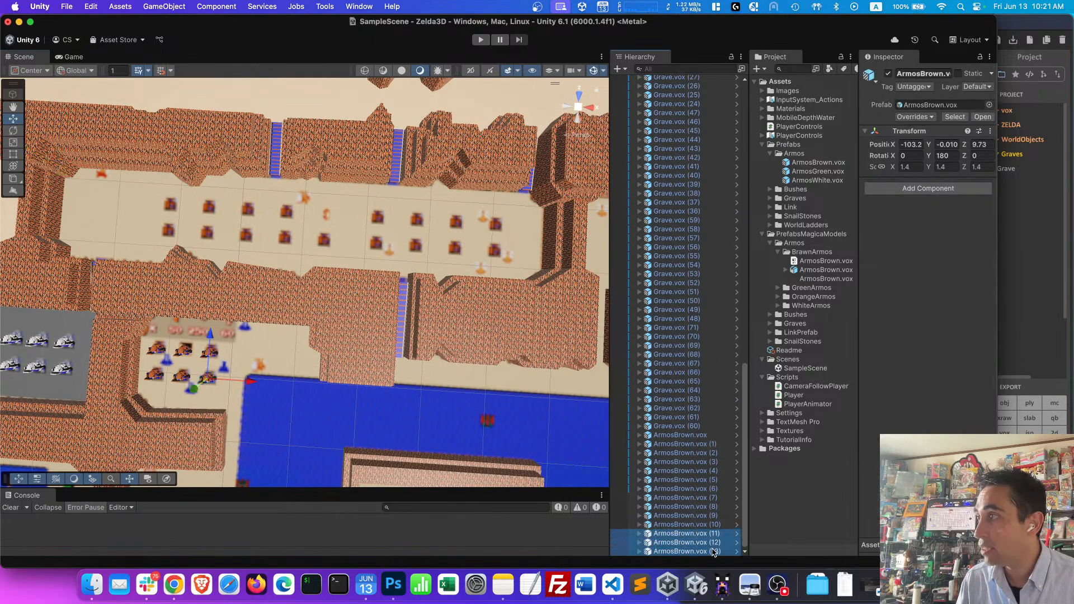
click(715, 508)
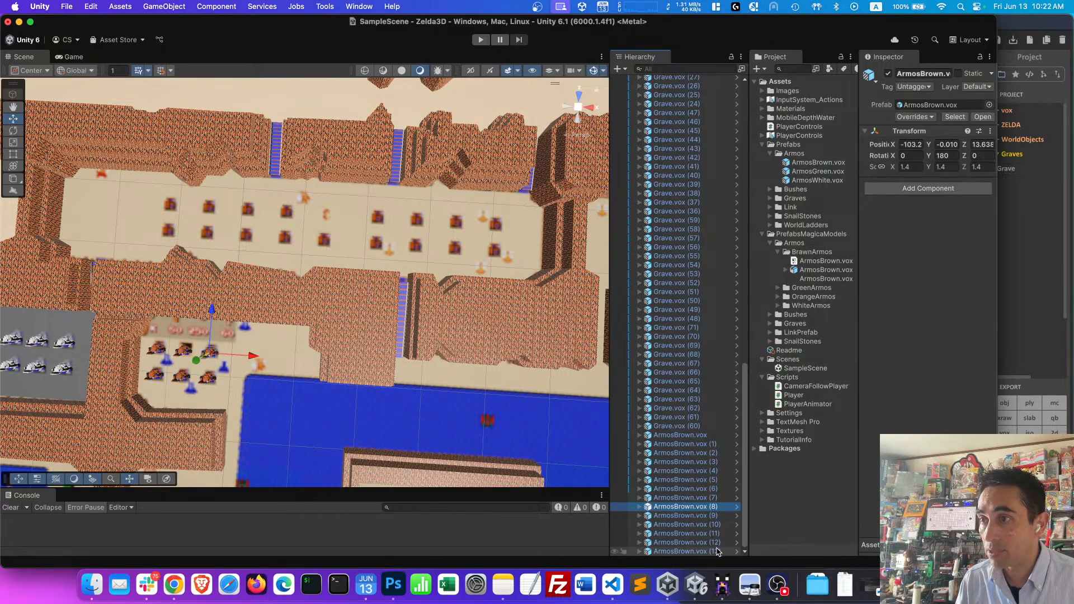
shift+click(718, 551)
key(super+d)
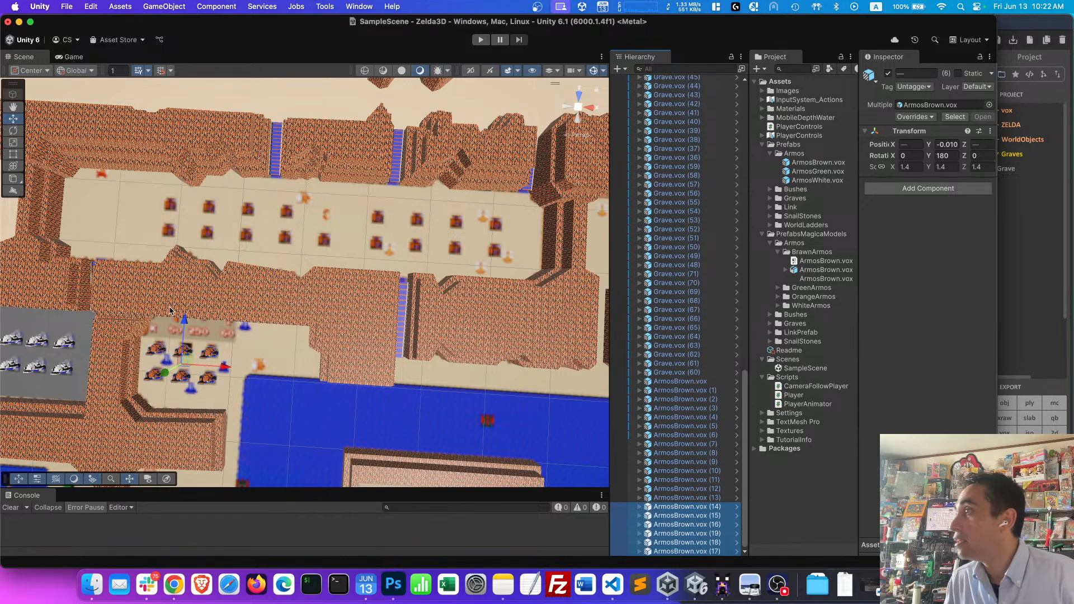
drag(183, 321, 180, 175)
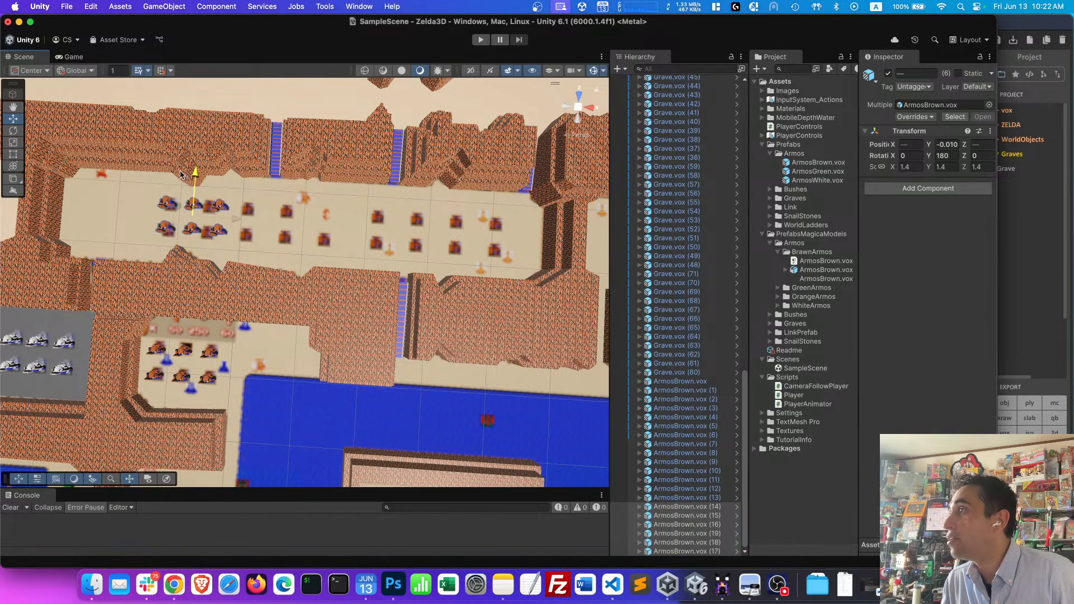
middle_drag(183, 276, 244, 237)
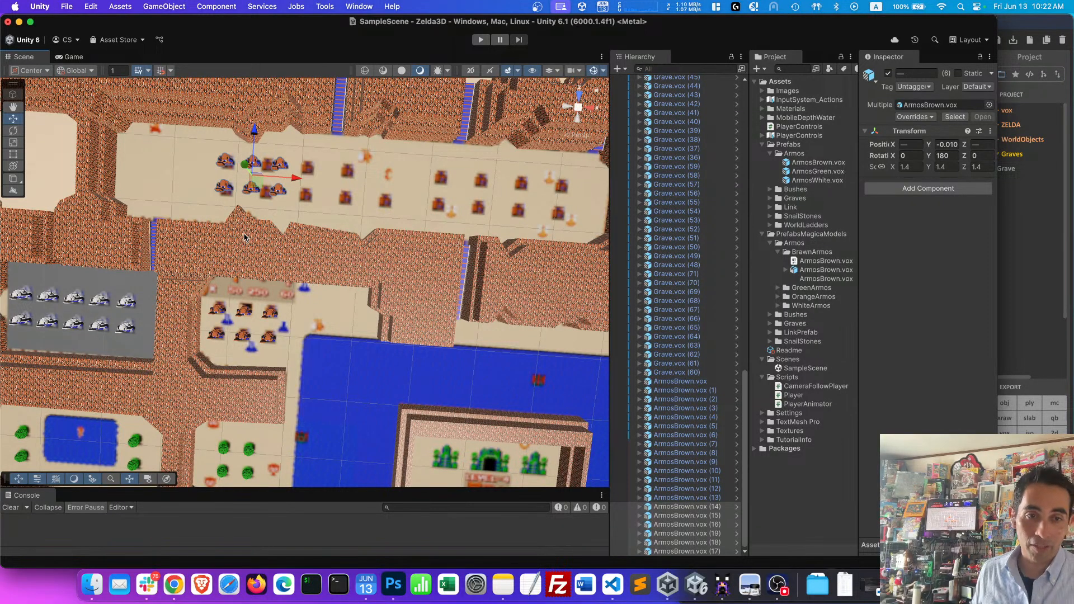
- Move the two easternmost Armos copies east onto the third column of corridor markers, at X about -99
right_drag(246, 241, 301, 252)
key(w)
click(380, 248)
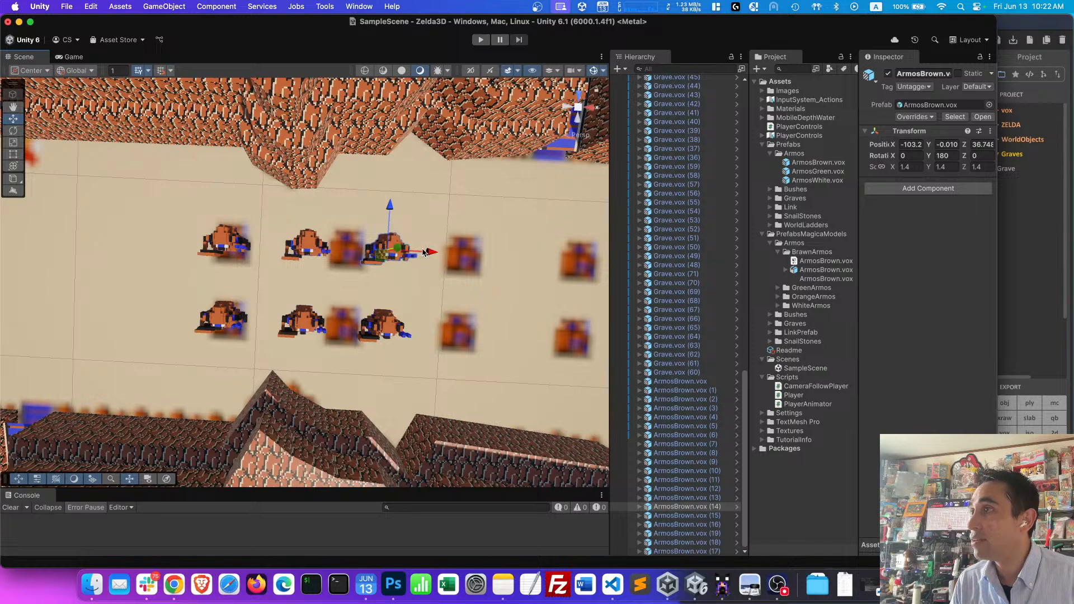
drag(423, 252, 510, 248)
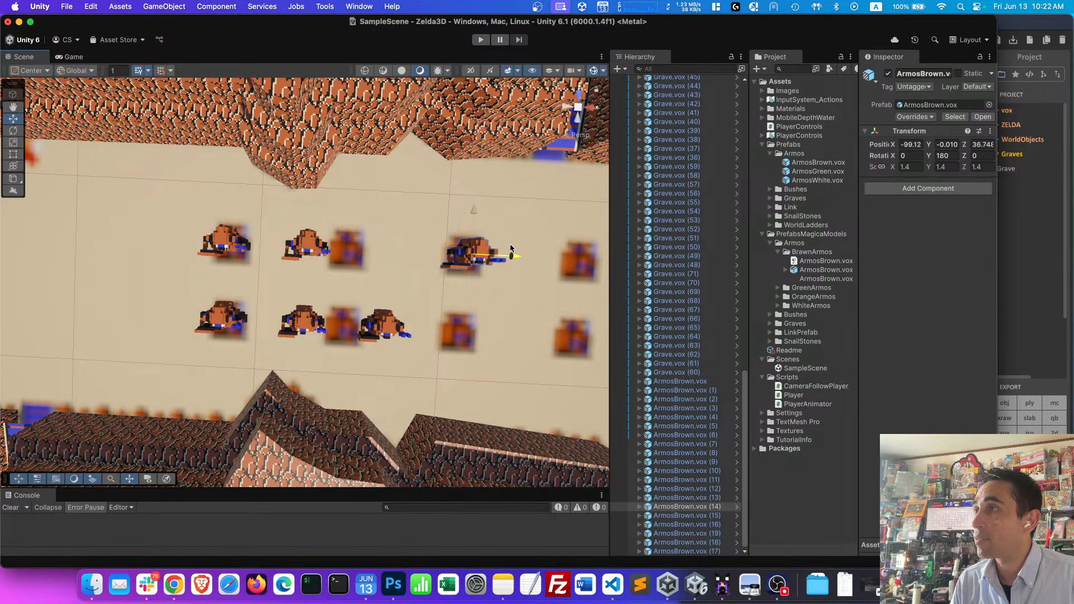
click(385, 331)
drag(423, 333, 514, 332)
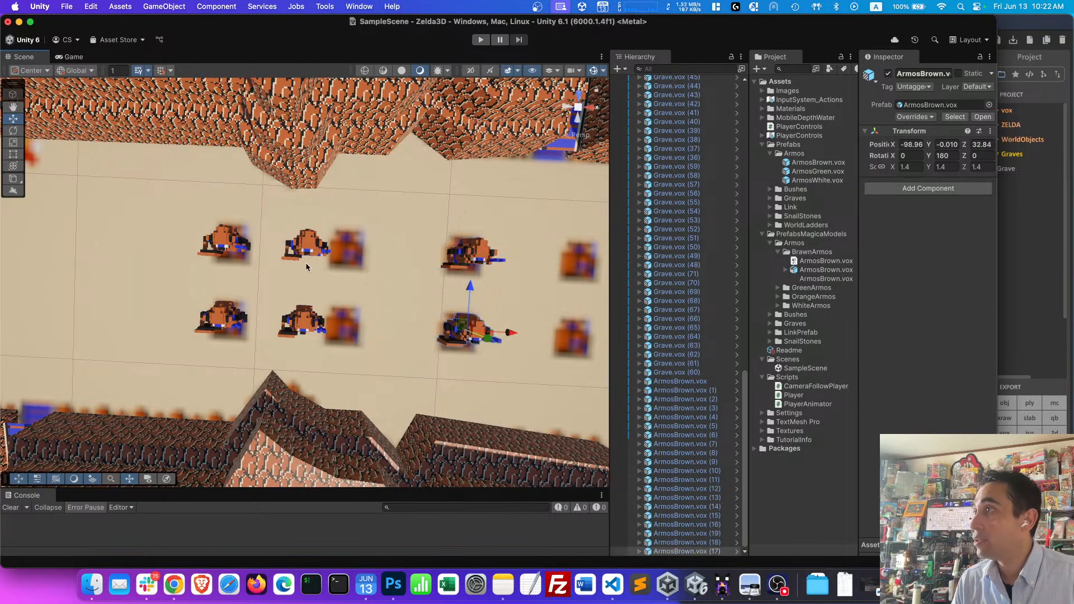
- Move the two middle Armos copies east onto the second column of corridor markers, at X about -105
click(329, 250)
drag(345, 252, 390, 253)
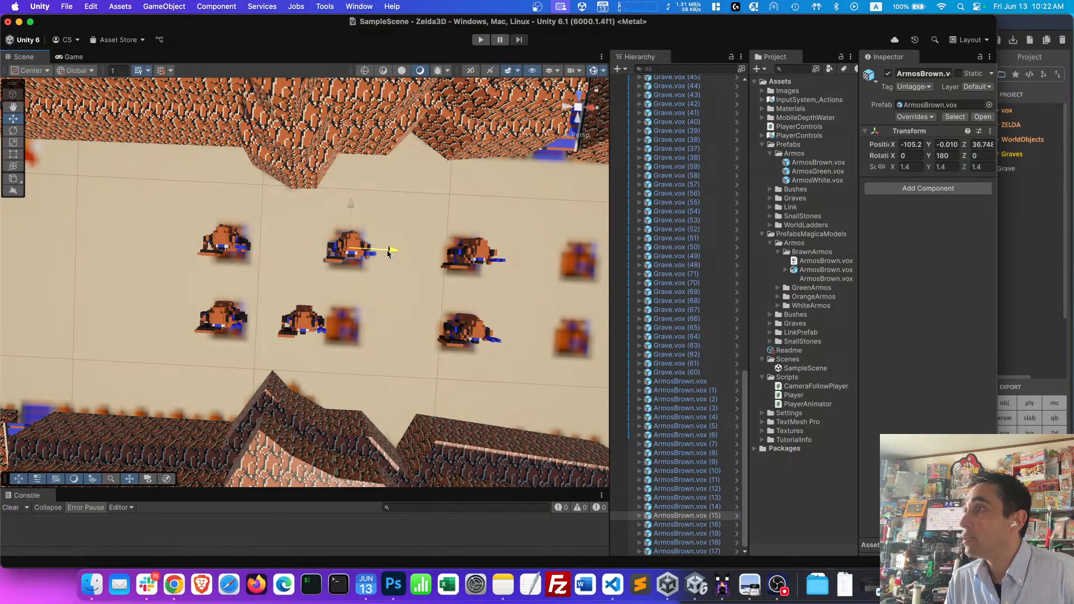
click(299, 319)
drag(335, 326, 379, 320)
- Reorder the newest Armos copies in the scene hierarchy so ArmosBrown.vox (17) comes directly below ArmosBrown.vox (16)
scroll(375, 316, down, 5)
scroll(364, 303, up, 8)
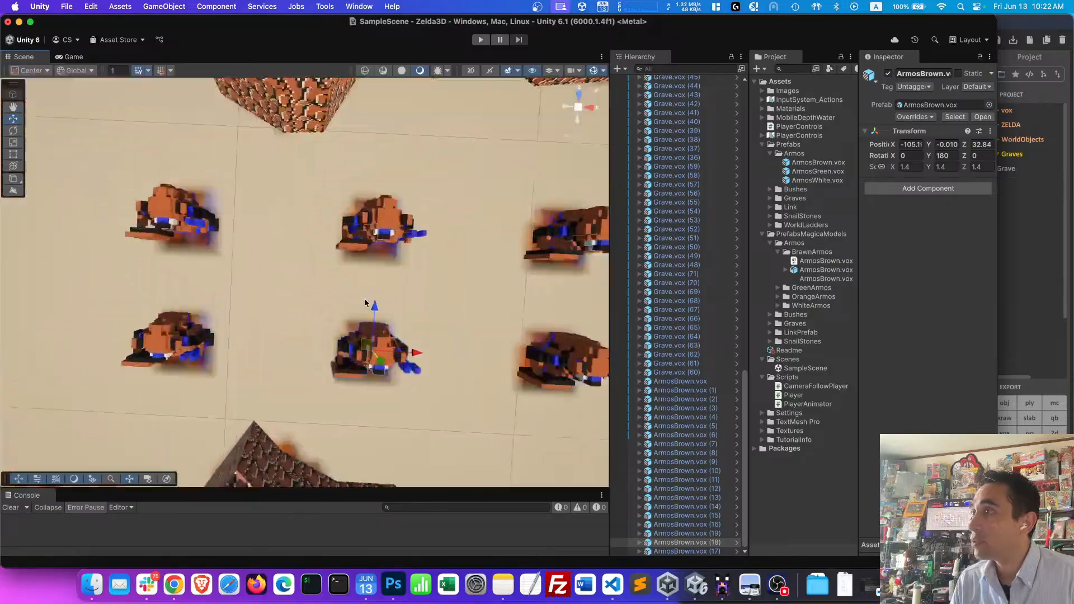
key(d)
right_drag(364, 303, 364, 303)
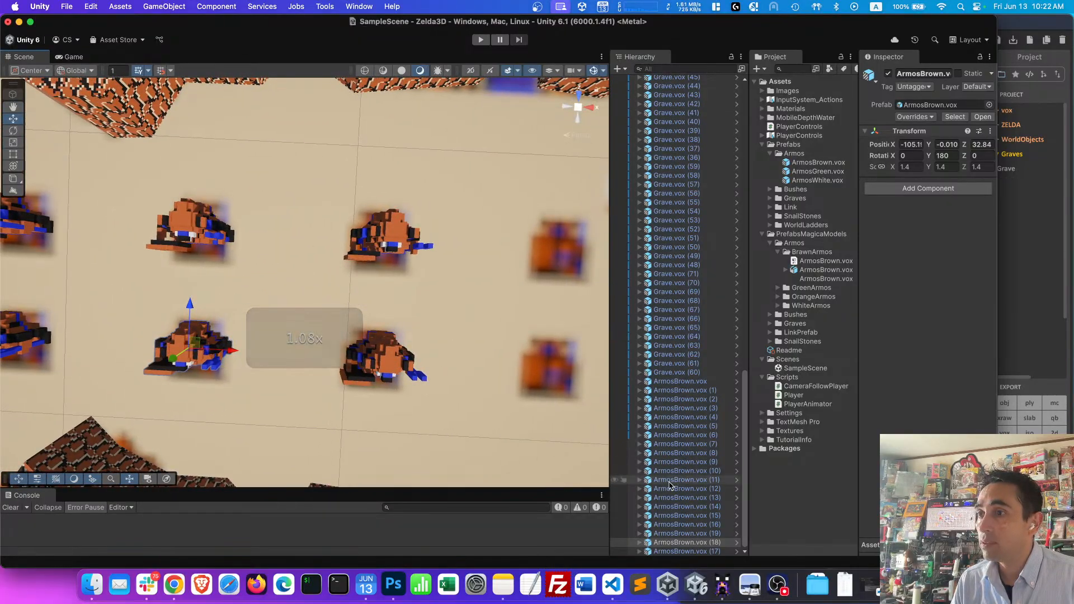
click(719, 548)
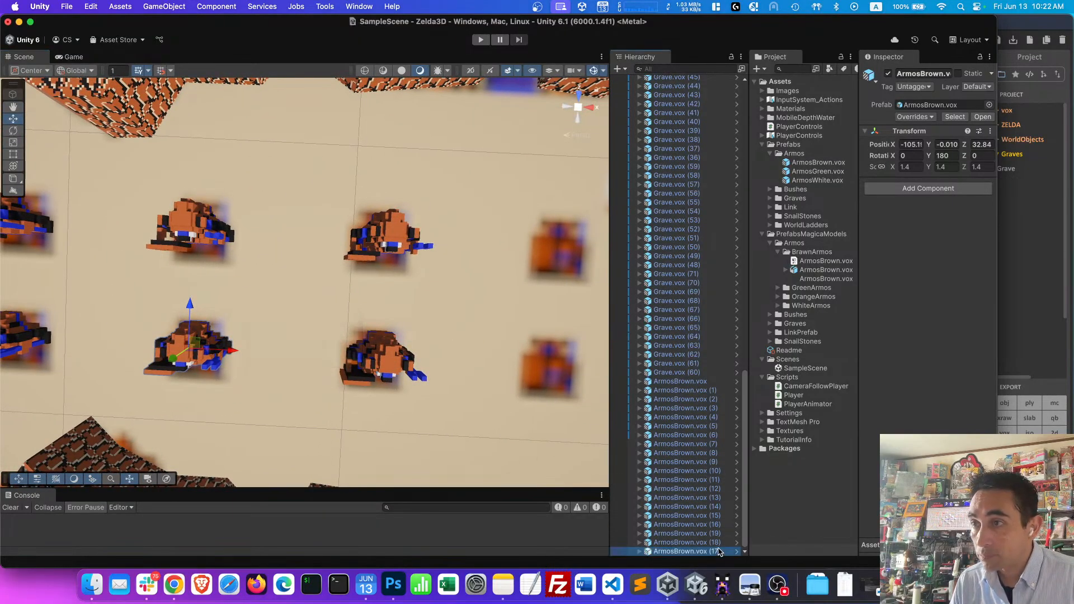
drag(718, 531, 718, 532)
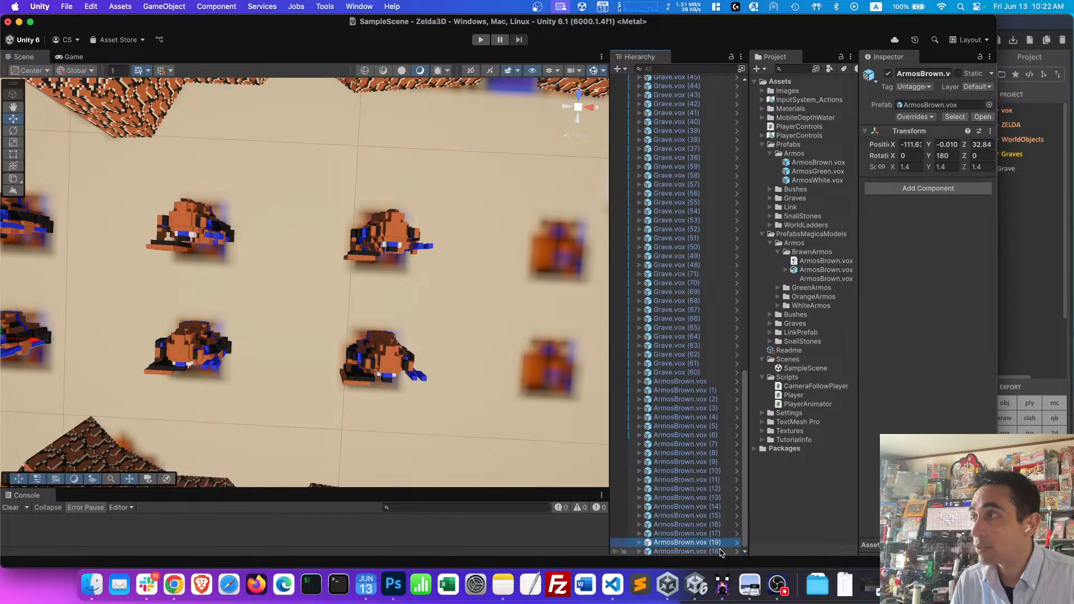
click(721, 551)
- Duplicate the four brown Armos in the corridor's second and third columns and move the copies east onto the fourth and fifth marker columns
scroll(393, 369, down, 10)
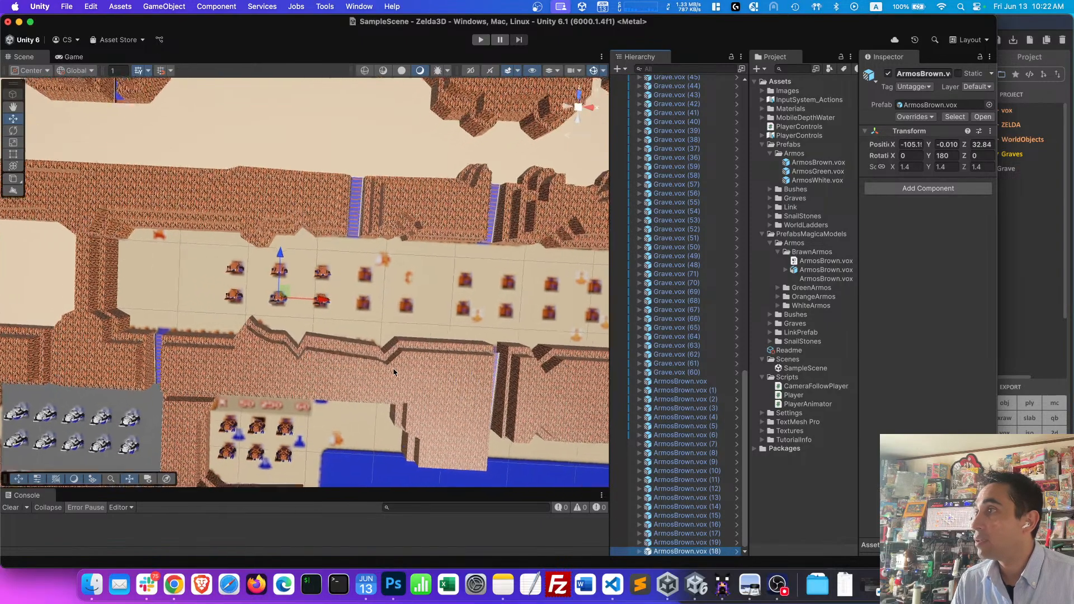
scroll(395, 373, up, 3)
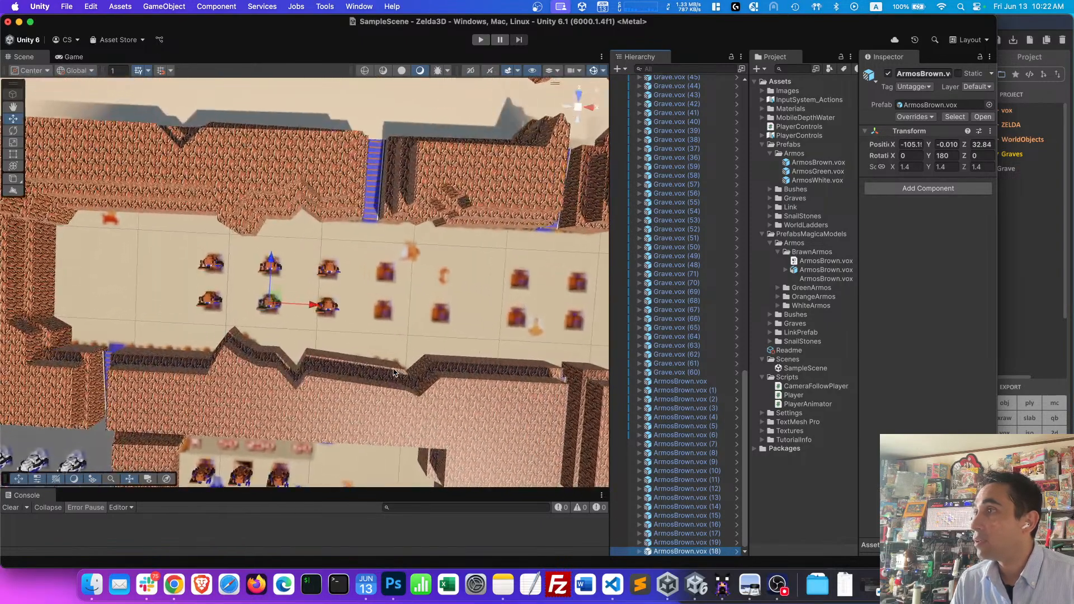
click(274, 264)
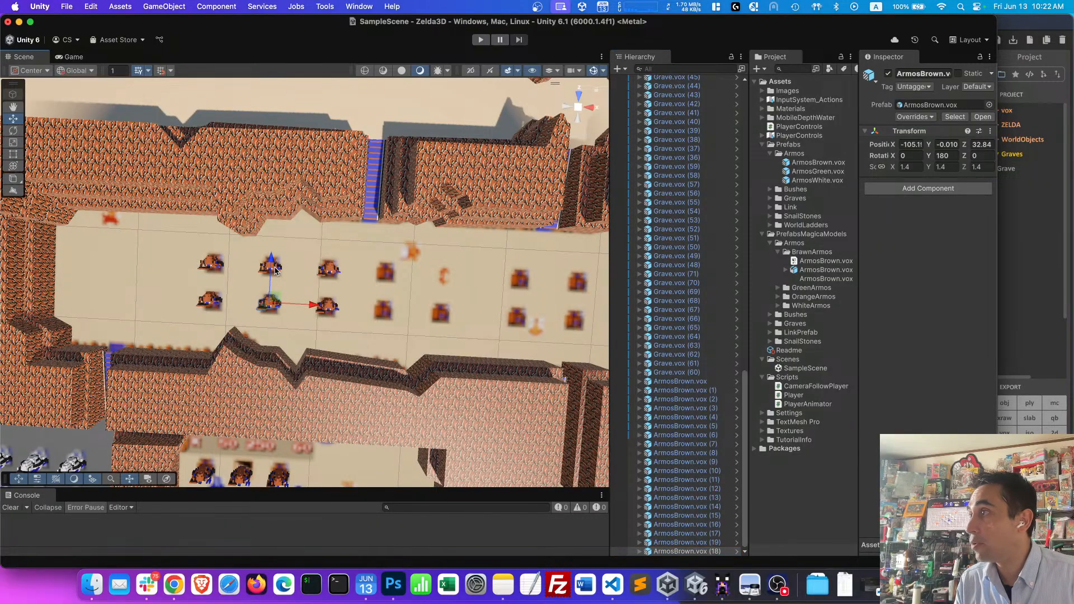
click(716, 525)
shift+click(720, 552)
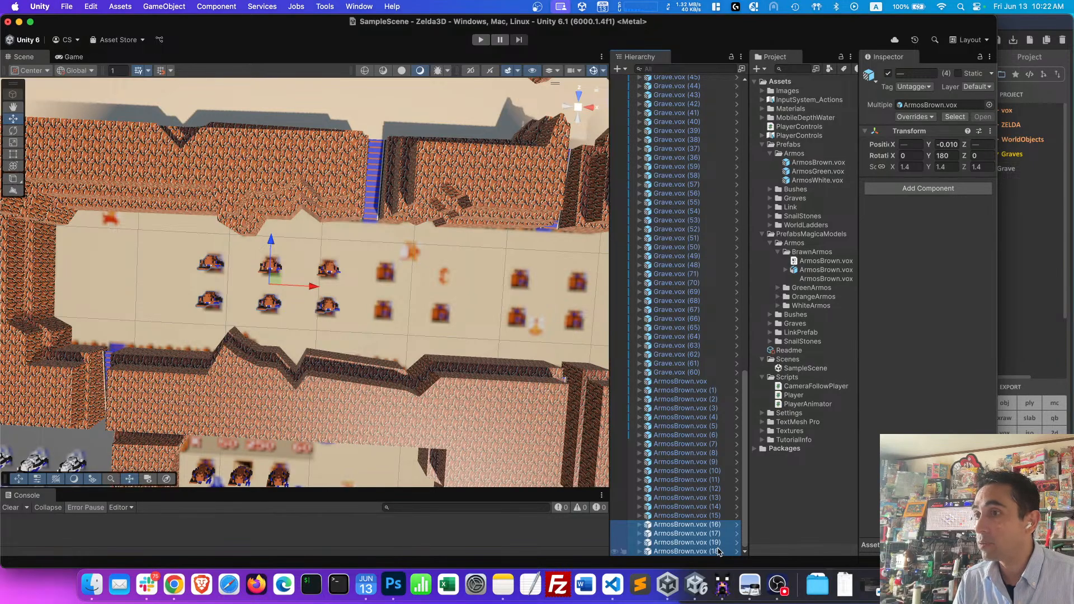
click(308, 257)
click(326, 264)
shift+click(329, 308)
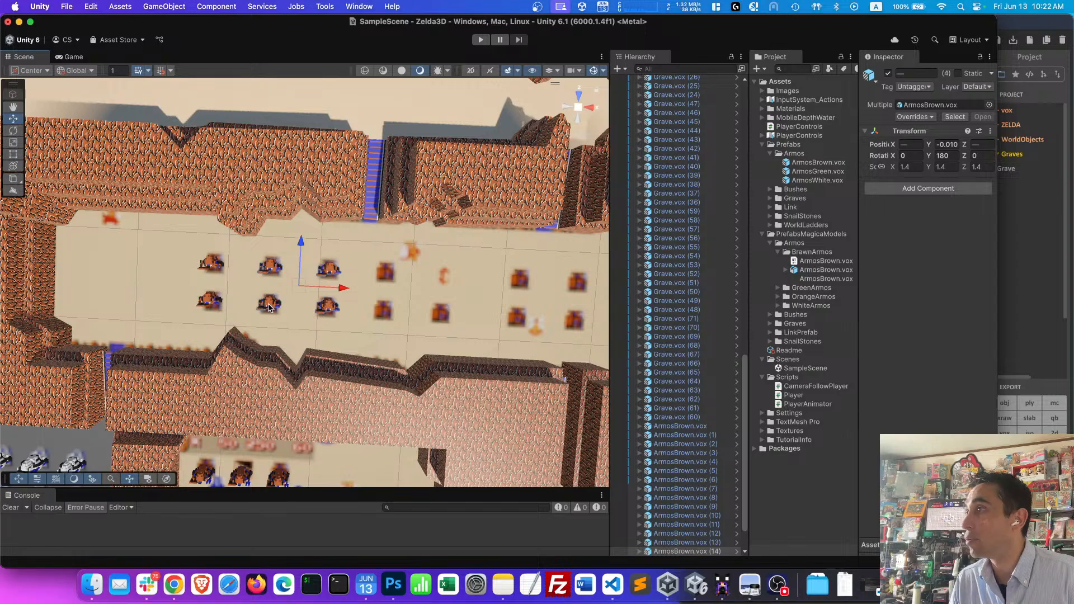
drag(344, 288, 462, 293)
right_drag(404, 277, 399, 278)
key(d)
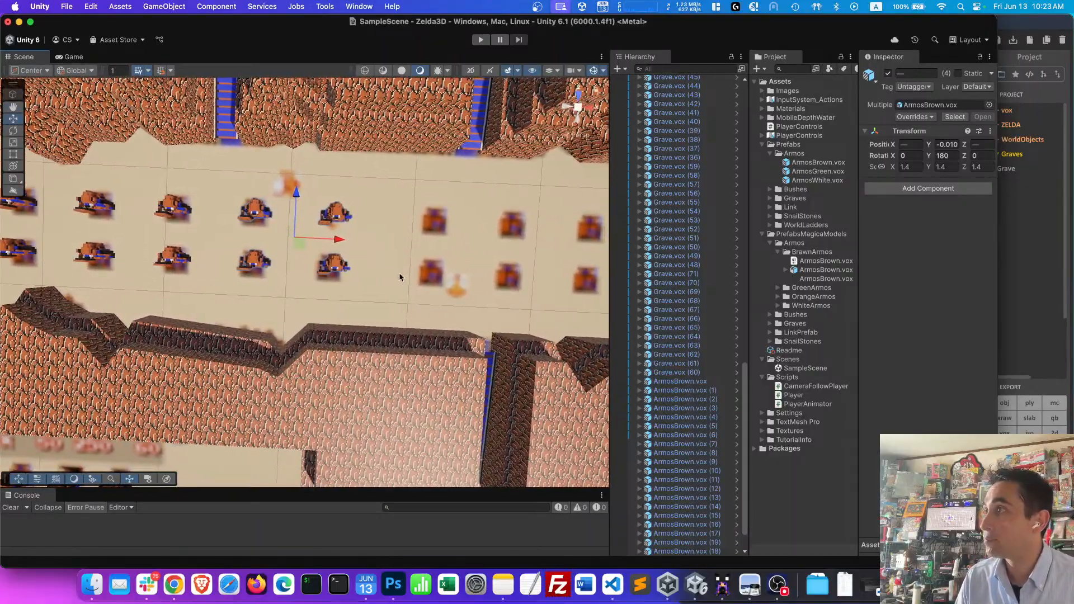
drag(342, 243, 339, 242)
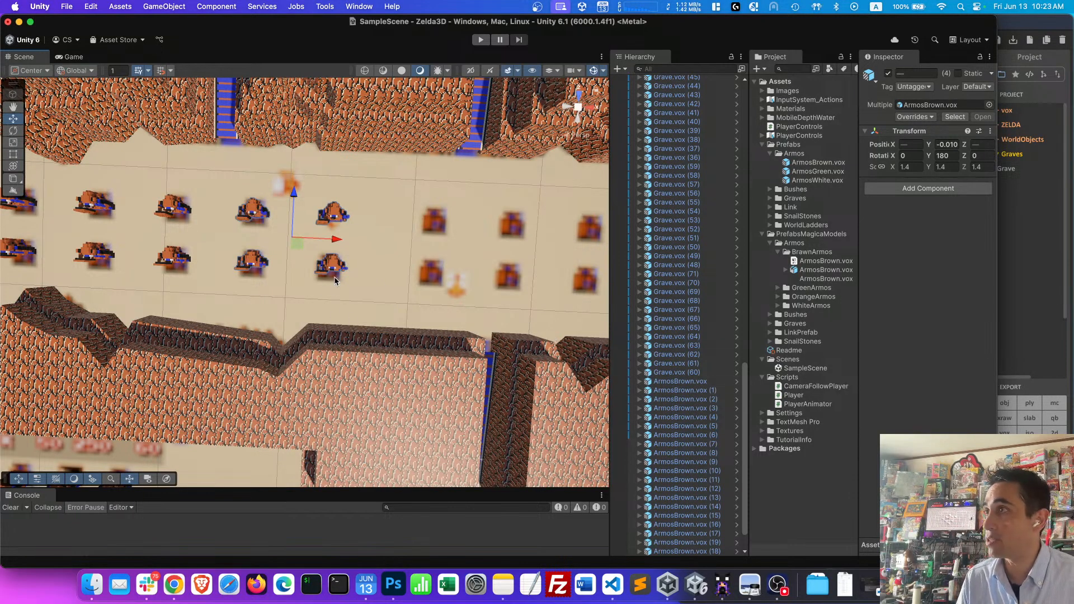
scroll(334, 280, down, 5)
scroll(335, 277, up, 2)
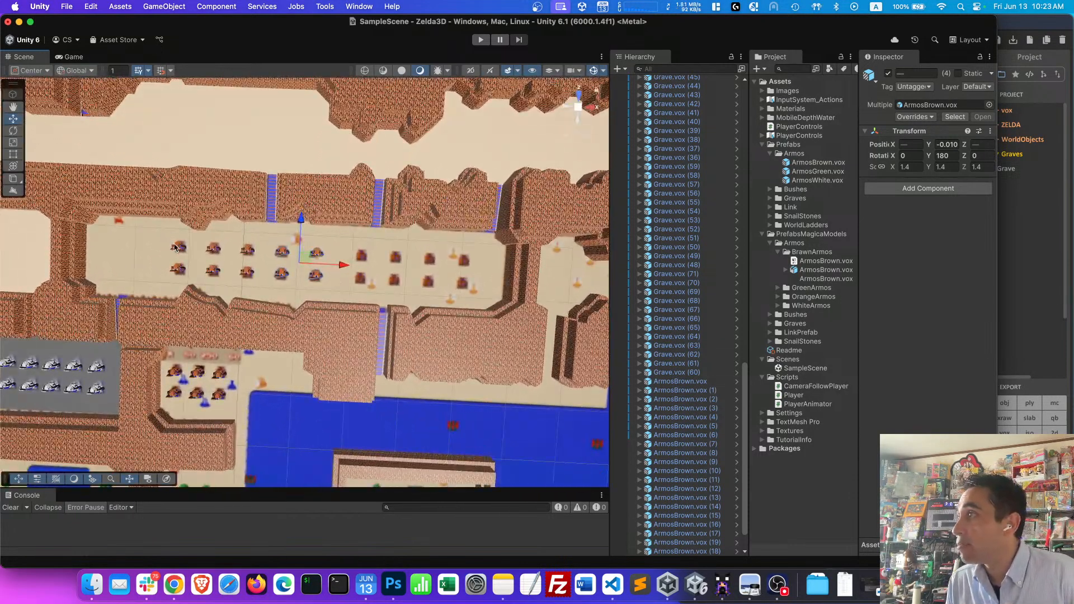
click(216, 250)
shift+click(215, 271)
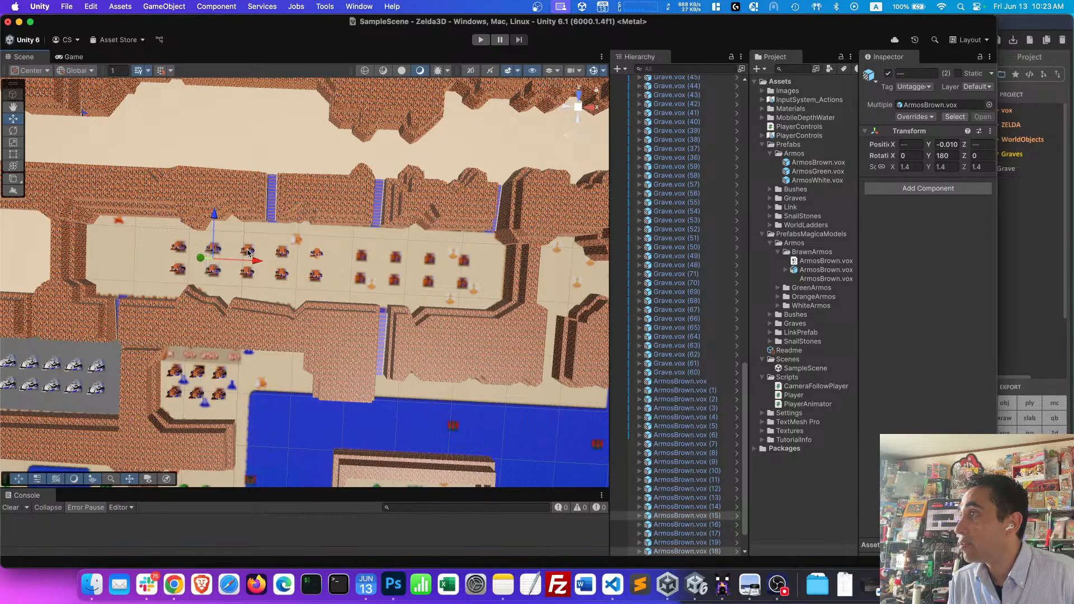
shift+click(248, 250)
shift+click(247, 273)
shift+click(281, 249)
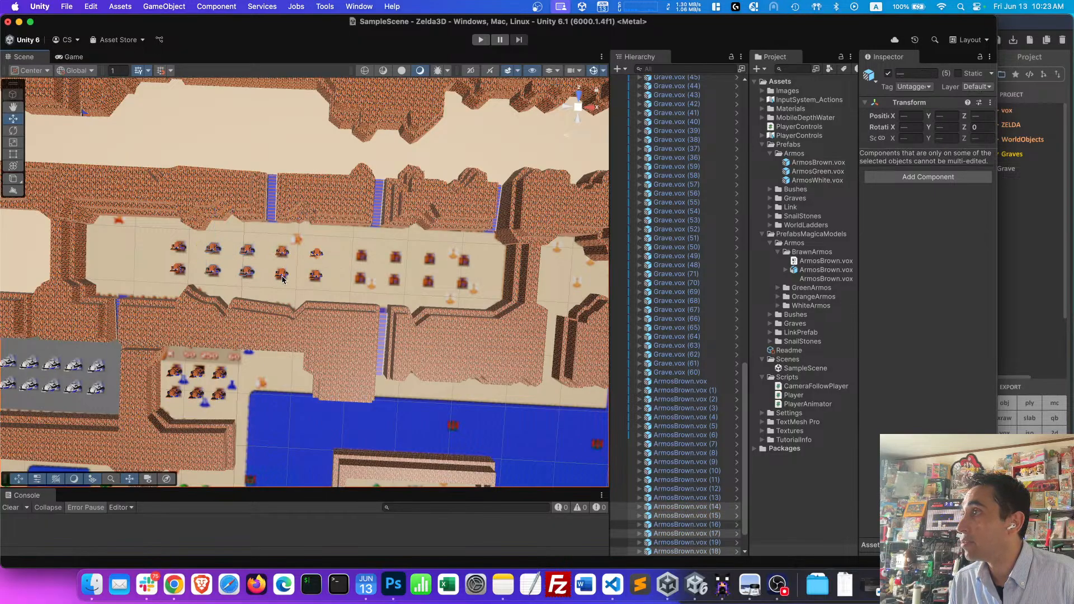
shift+click(282, 277)
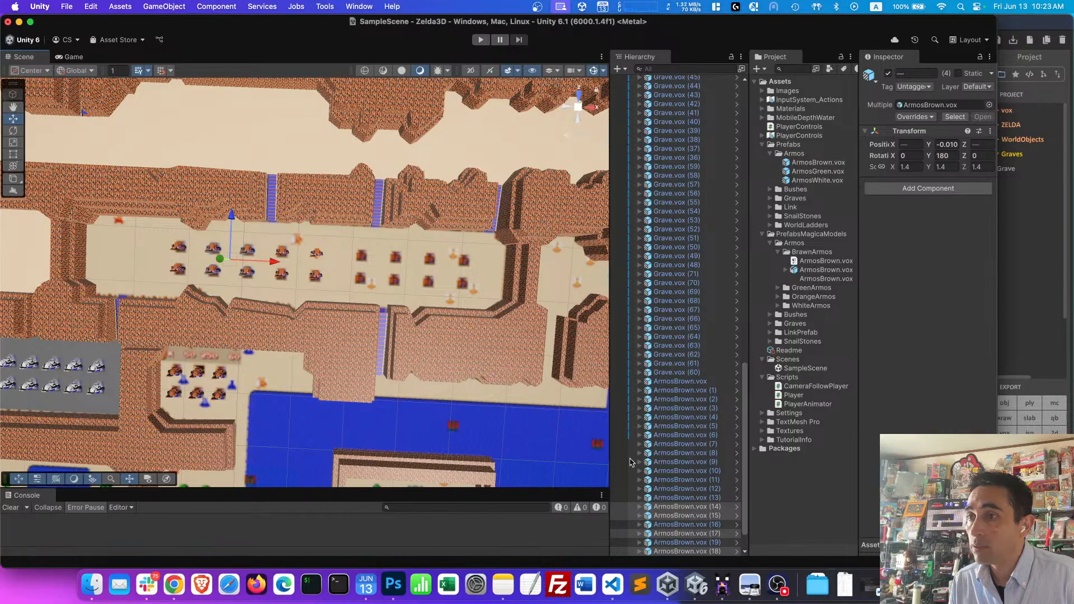
super+click(725, 524)
super+click(720, 542)
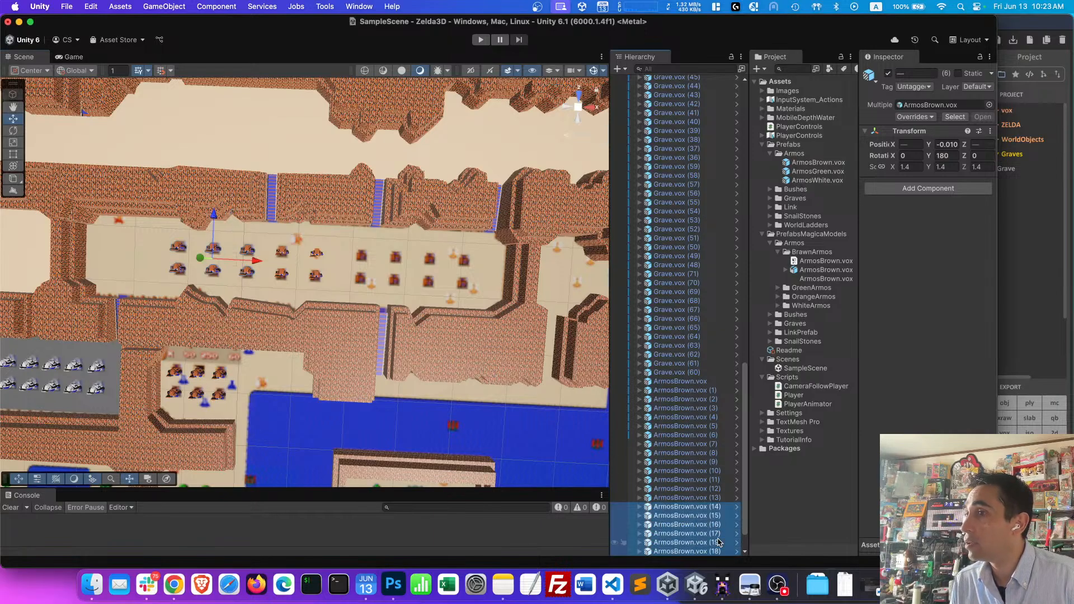
scroll(716, 537, down, 2)
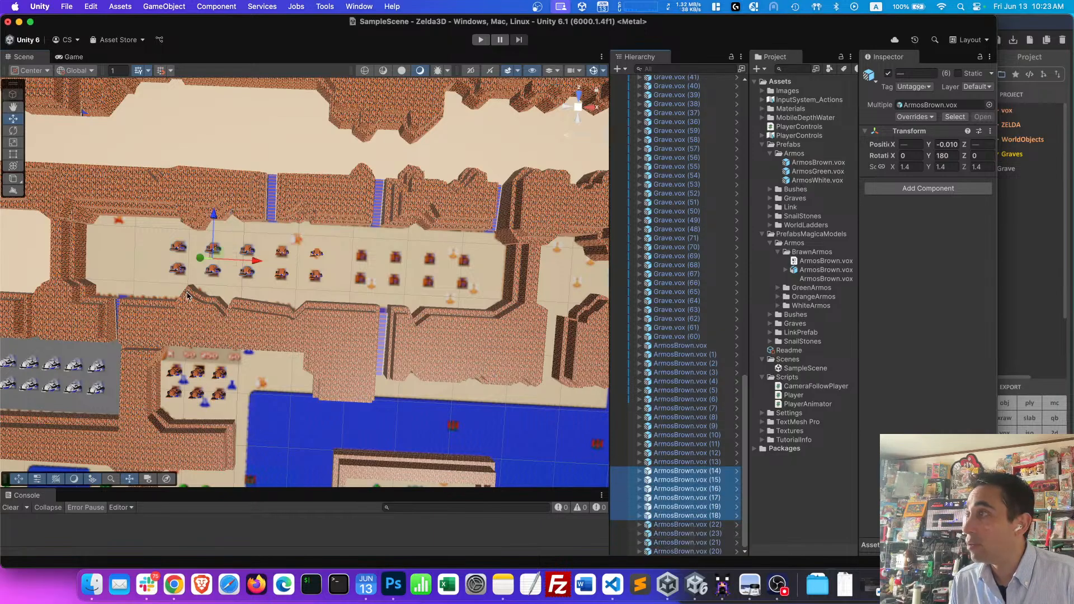
click(208, 242)
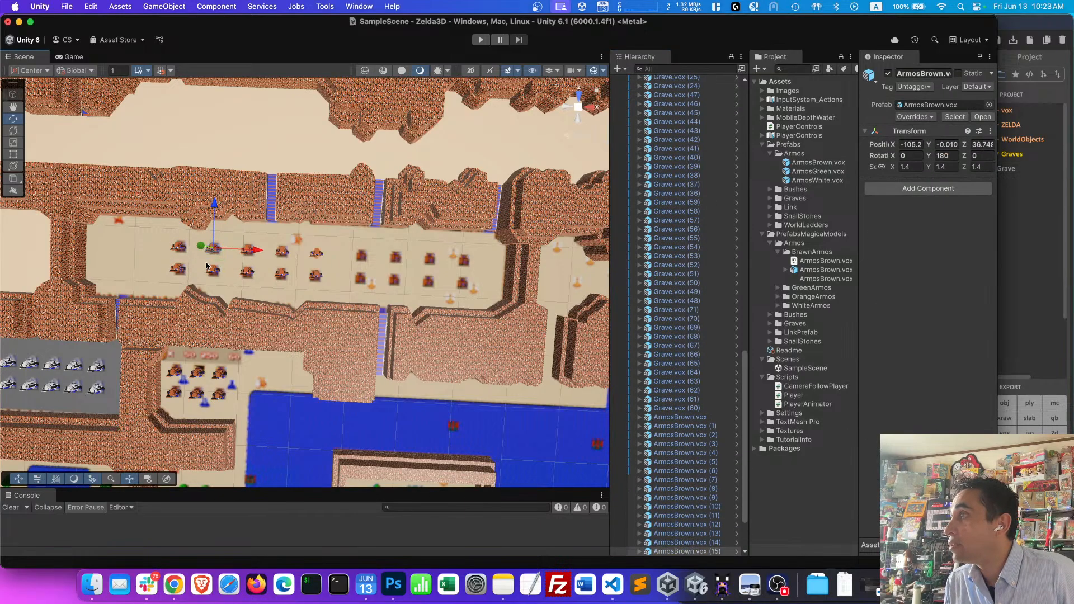
super+click(212, 271)
super+click(245, 249)
super+click(251, 267)
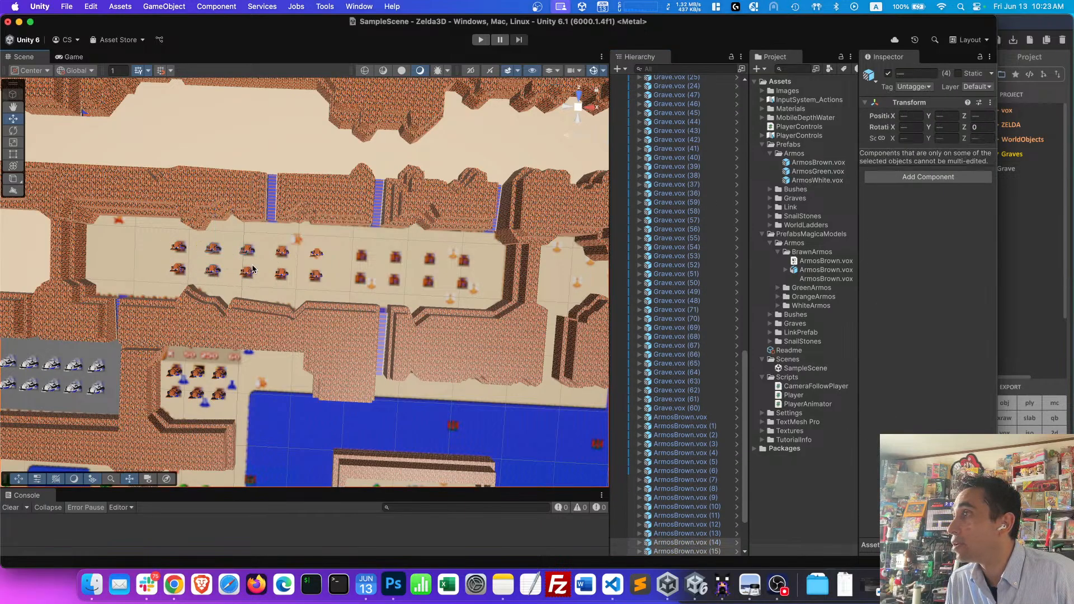
super+click(244, 275)
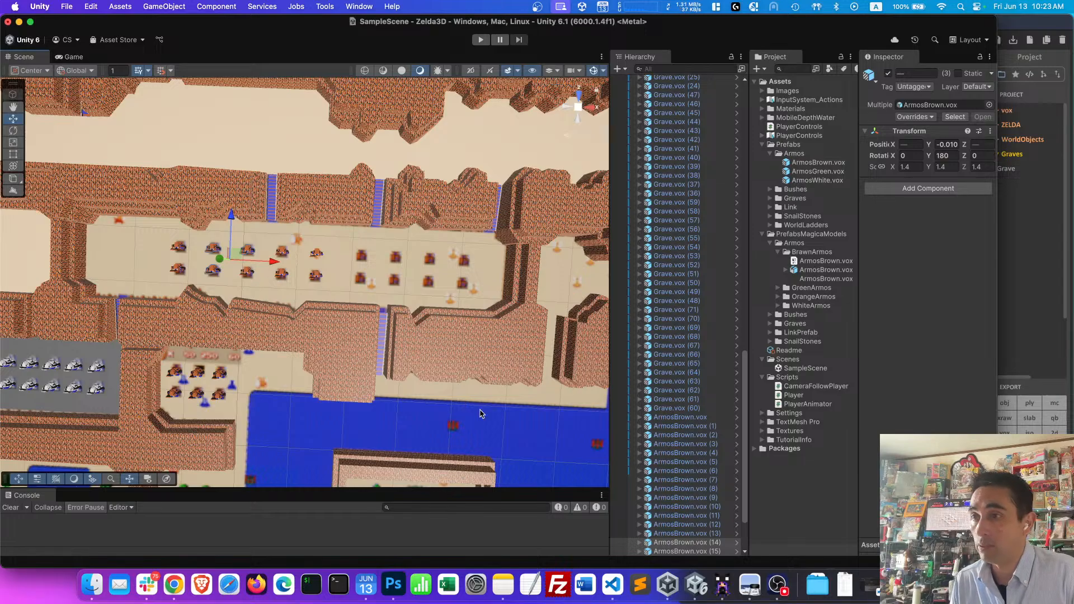
click(669, 535)
scroll(387, 414, up, 5)
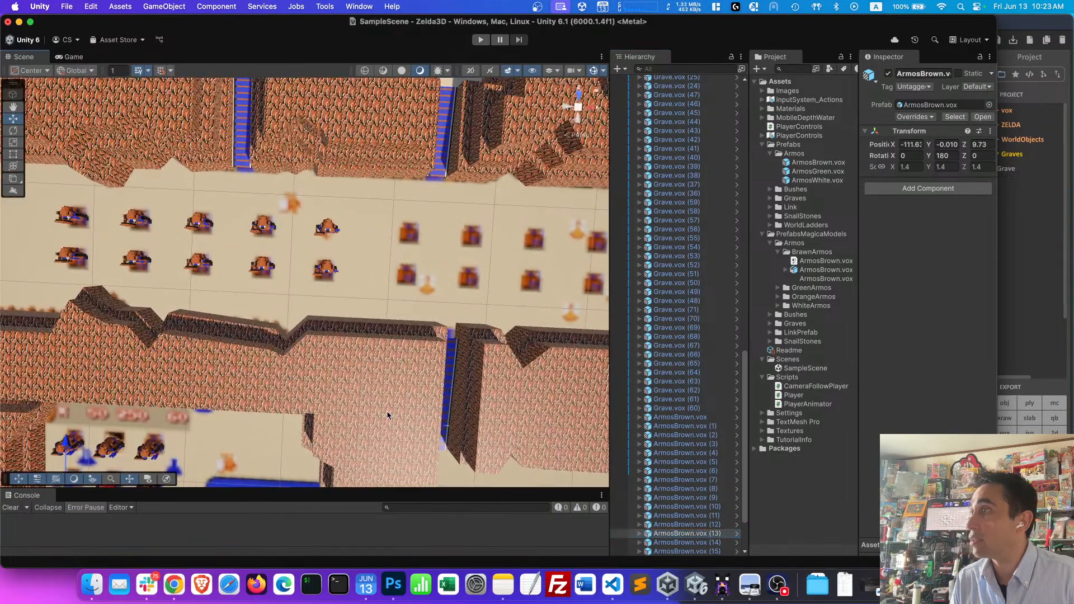
alt+drag(387, 414, 402, 391)
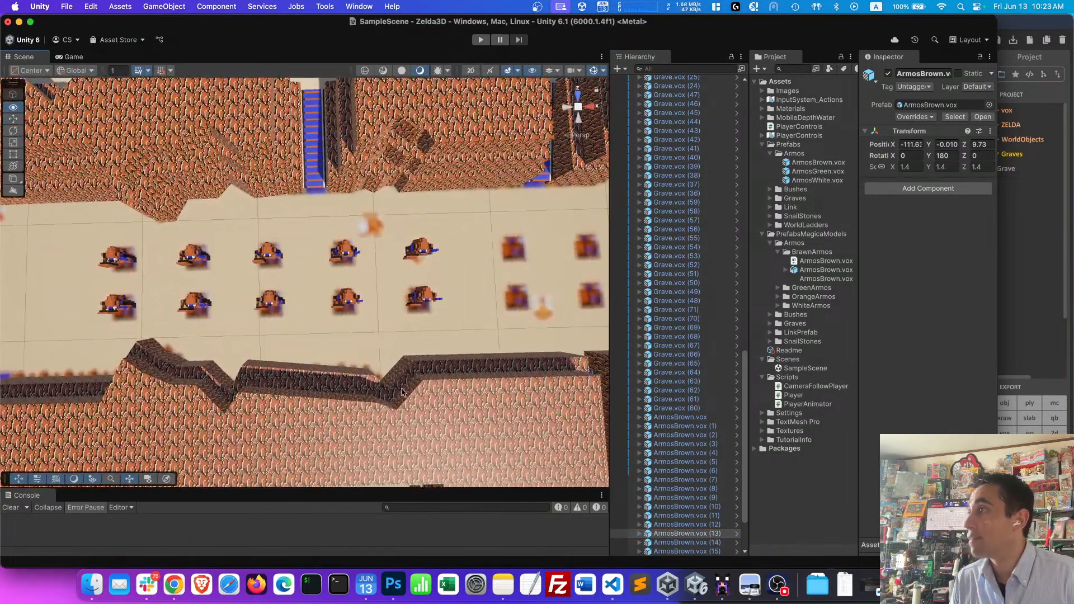
super+click(198, 269)
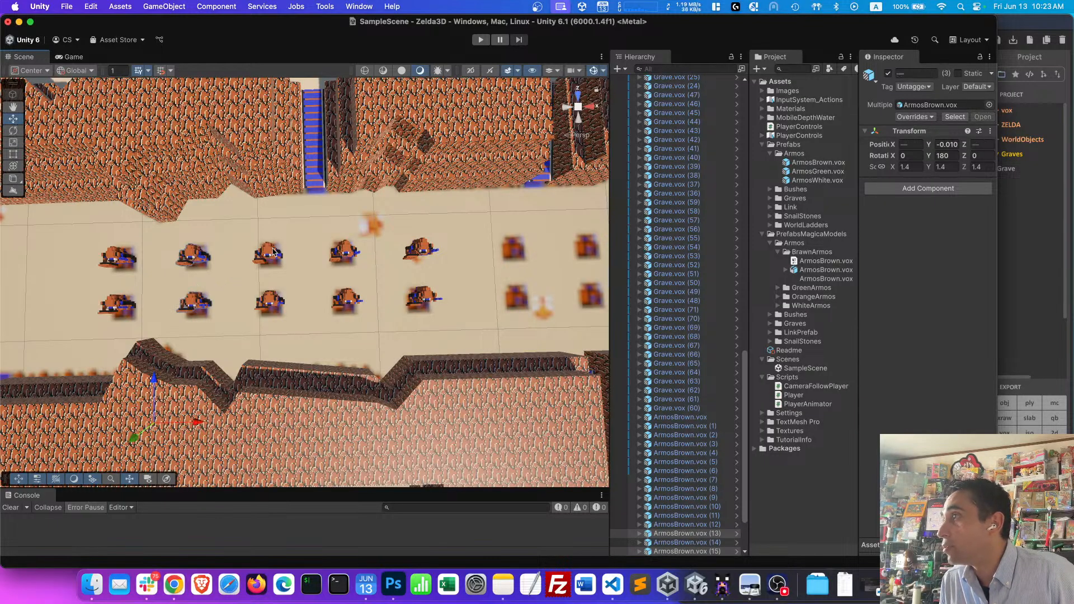
super+click(276, 297)
super+click(350, 303)
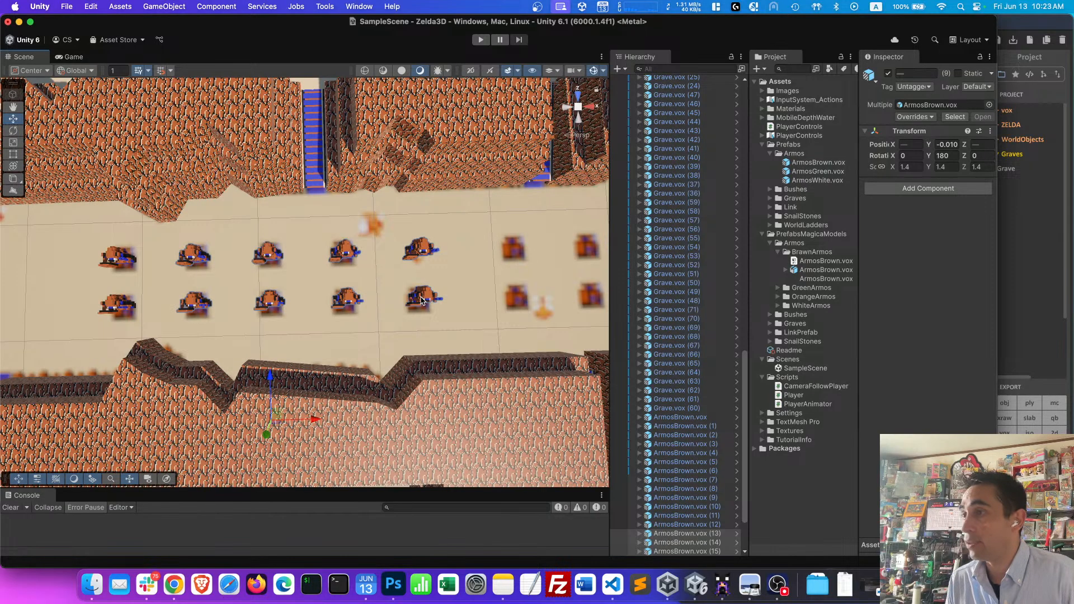
scroll(421, 300, down, 5)
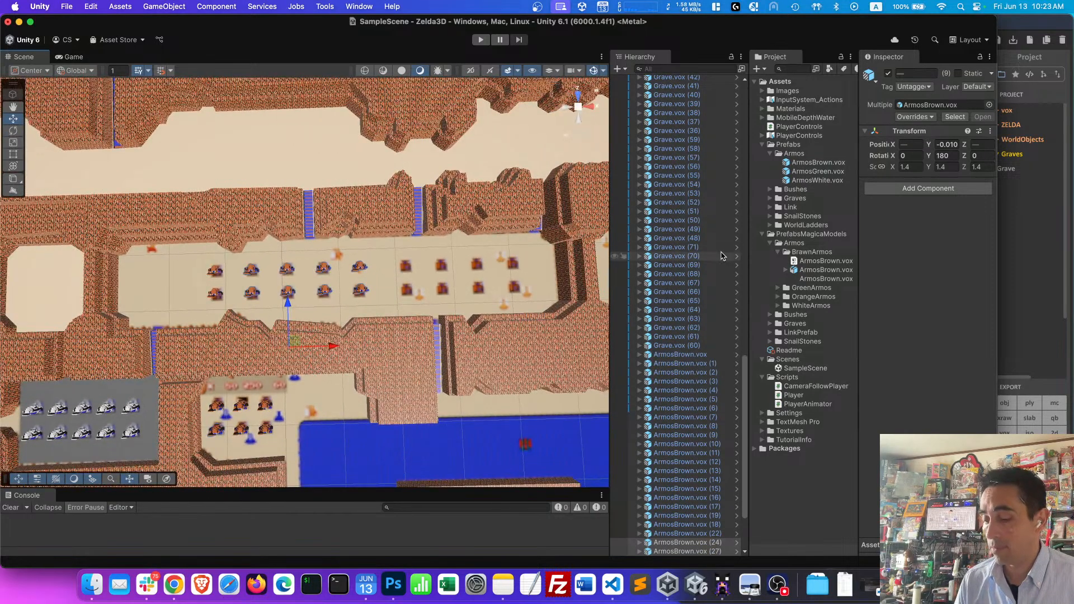
key(super+z)
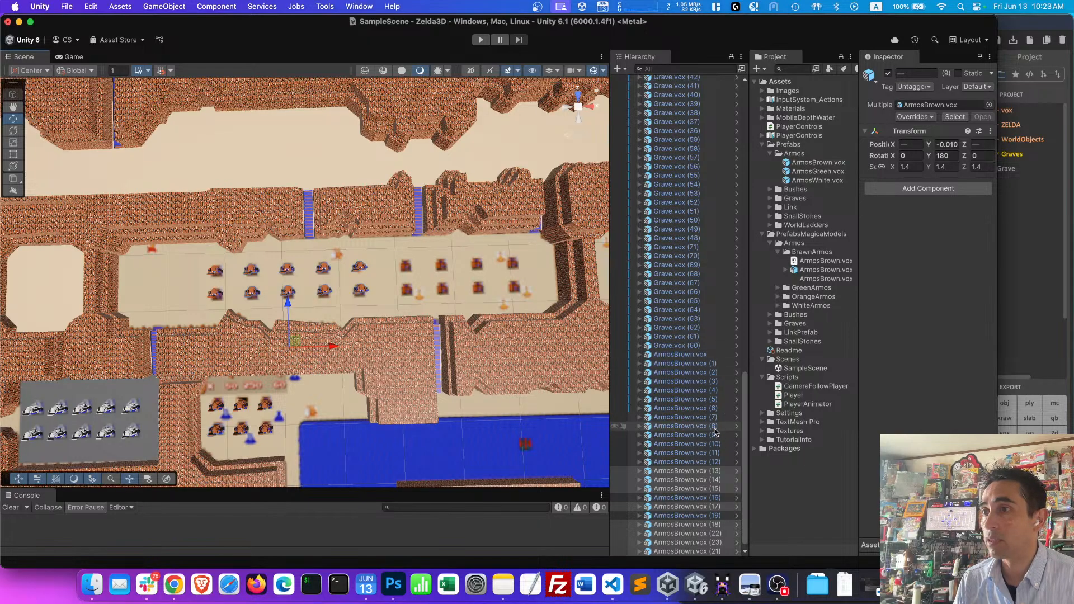
click(709, 452)
scroll(713, 451, down, 1)
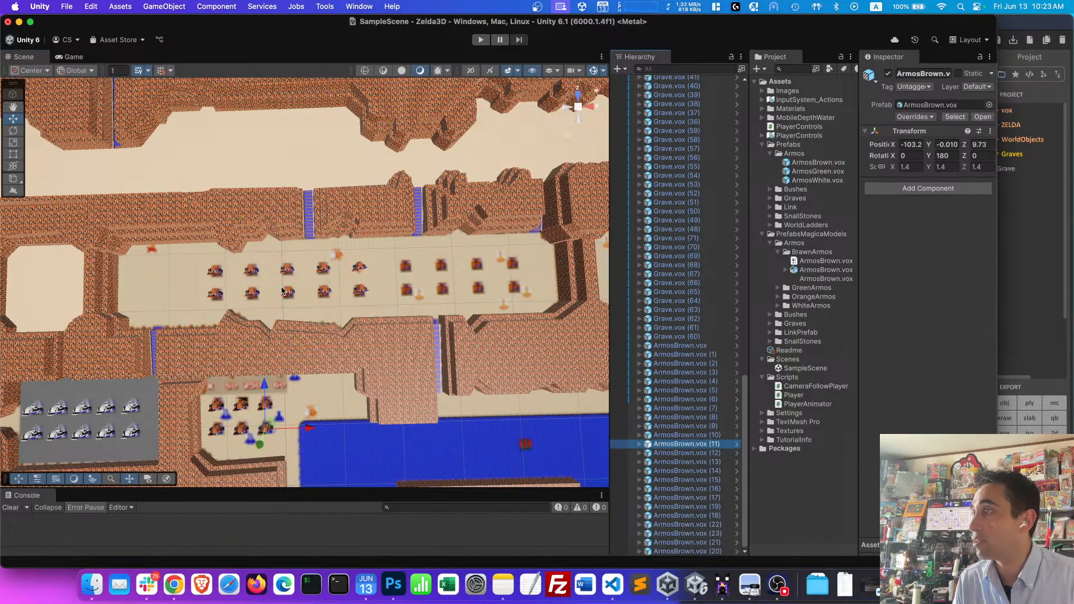
- Duplicate the eight brown Armos in the corridor's second to fifth columns
click(253, 272)
shift+click(255, 295)
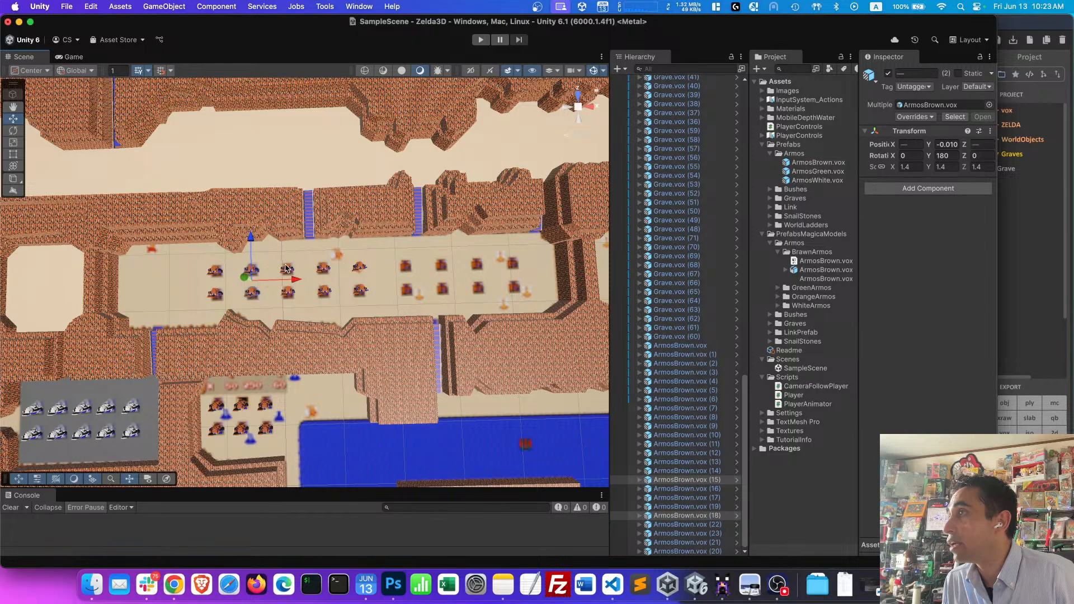
shift+click(288, 268)
shift+click(288, 293)
shift+click(324, 270)
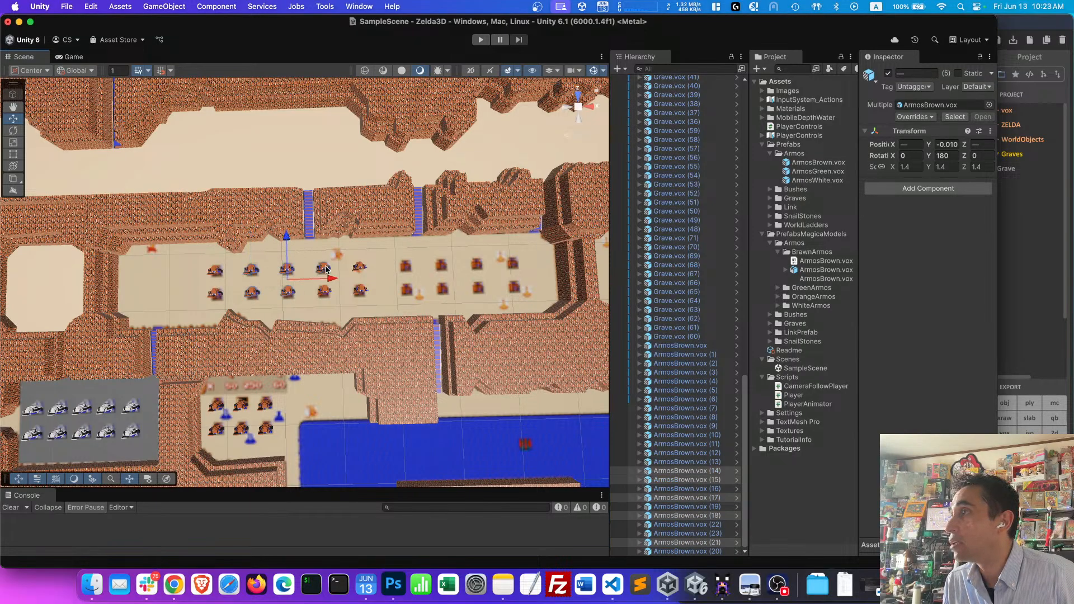
shift+click(325, 292)
shift+click(361, 268)
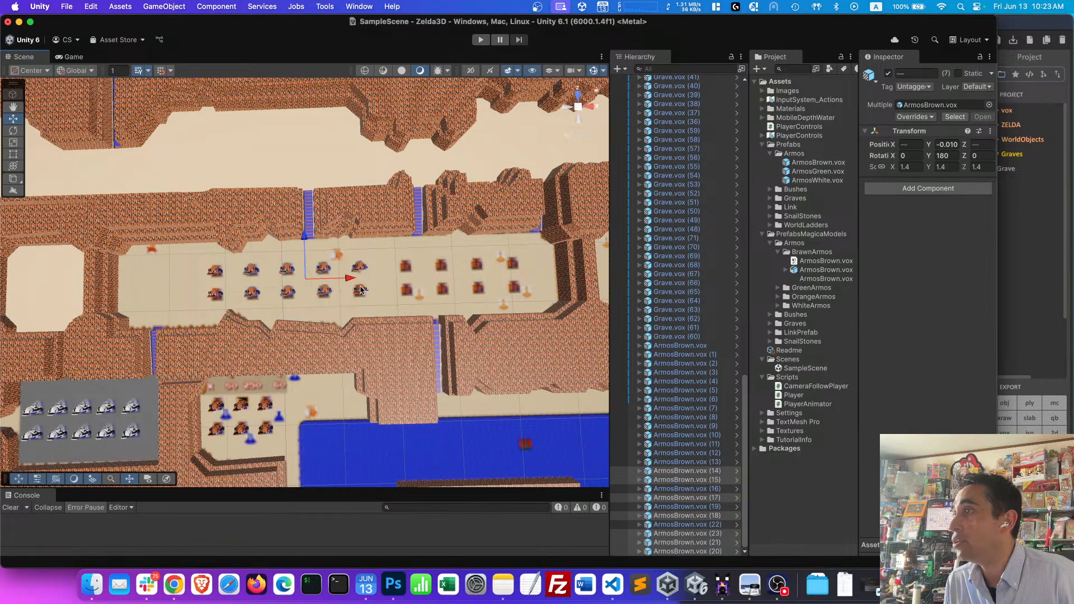
shift+click(361, 291)
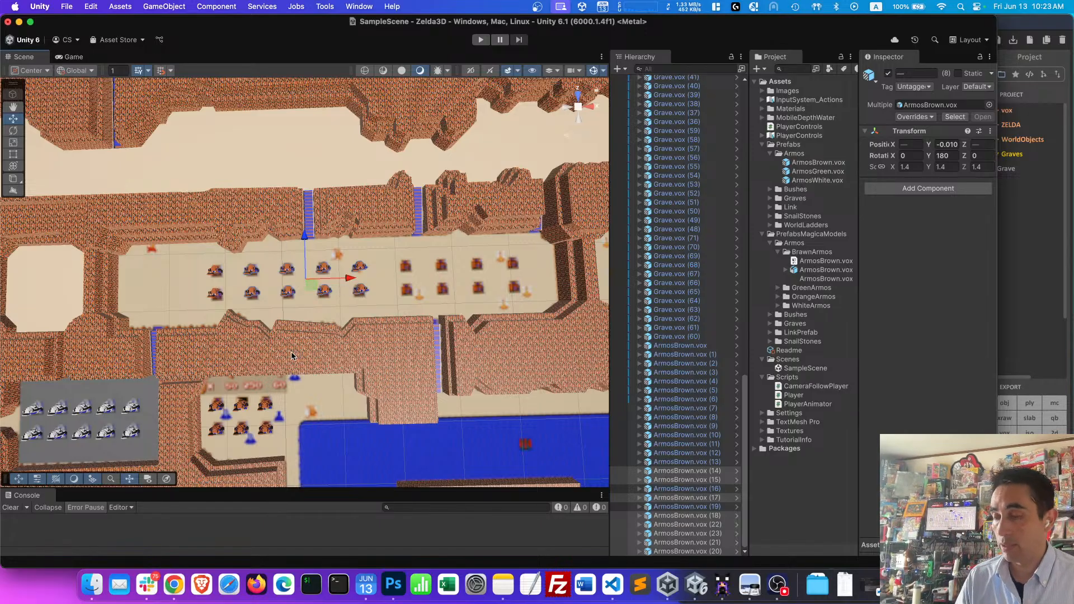
key(super+d)
- Move the eight Armos copies east onto the last four marker columns of the corridor
mouse_move(358, 284)
mouse_down()
mouse_move(481, 296)
mouse_move(371, 348)
mouse_move(371, 285)
mouse_up()
right_drag(370, 285, 393, 318)
key(w)
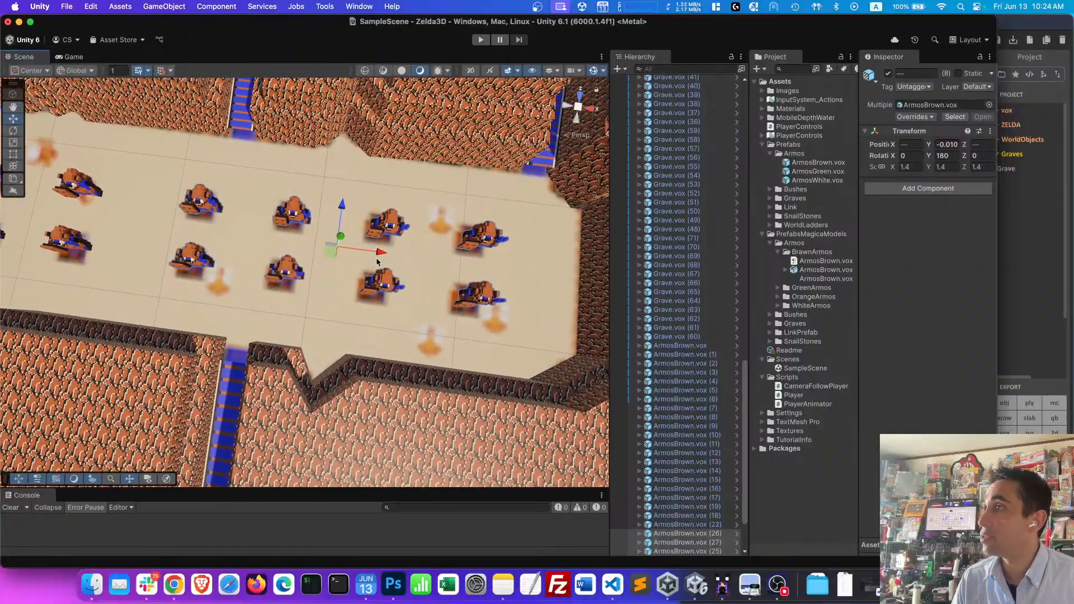
right_drag(377, 261, 389, 307)
key(d)
- Reactivate the Floor (22) object under ElevatedFloors
scroll(390, 307, down, 10)
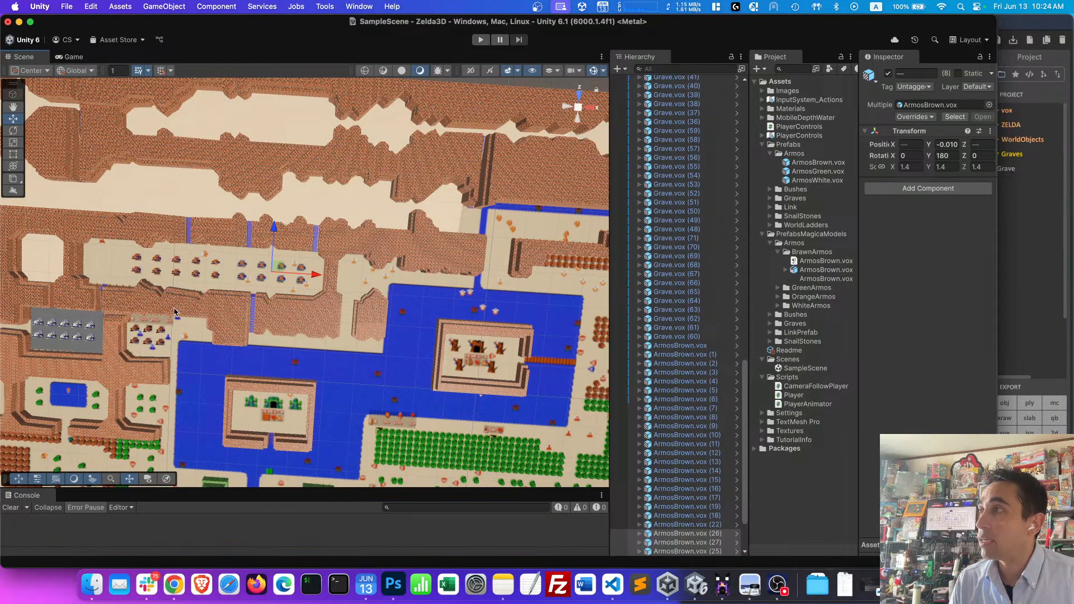
scroll(714, 359, up, 5)
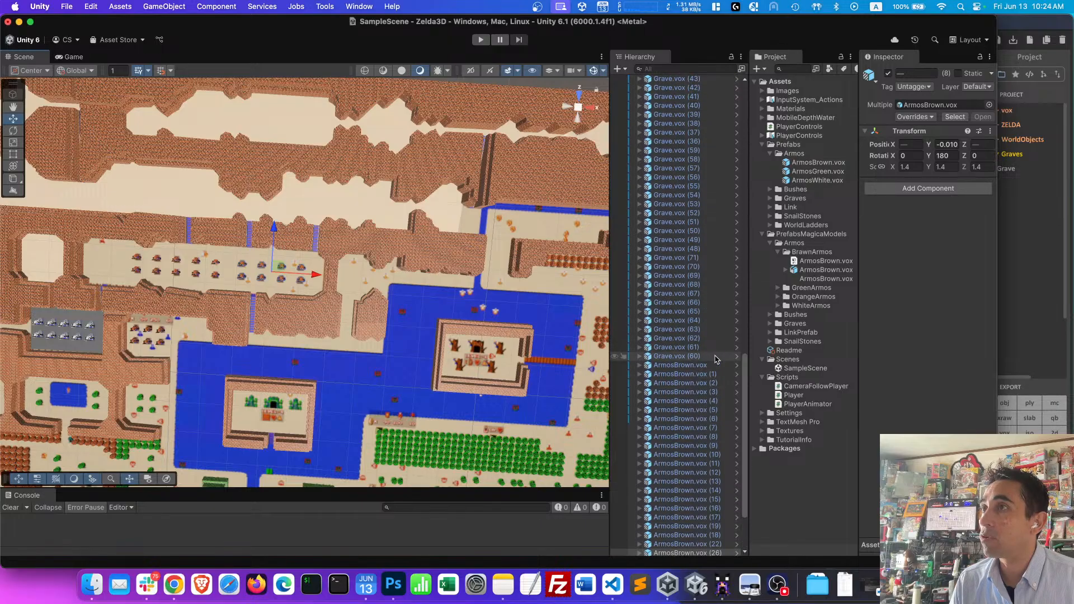
scroll(714, 359, up, 15)
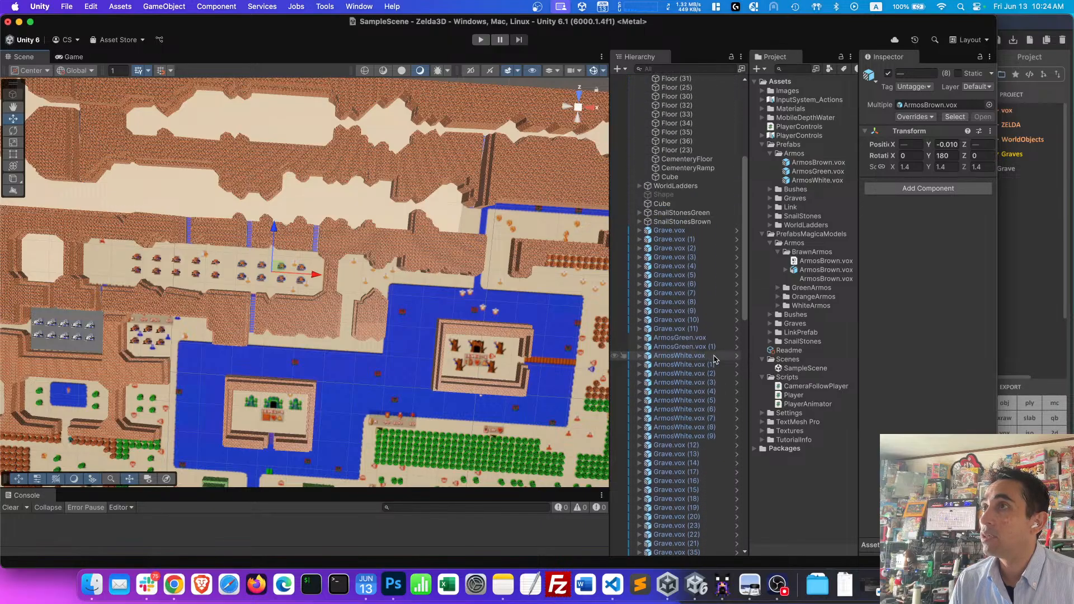
scroll(713, 359, up, 5)
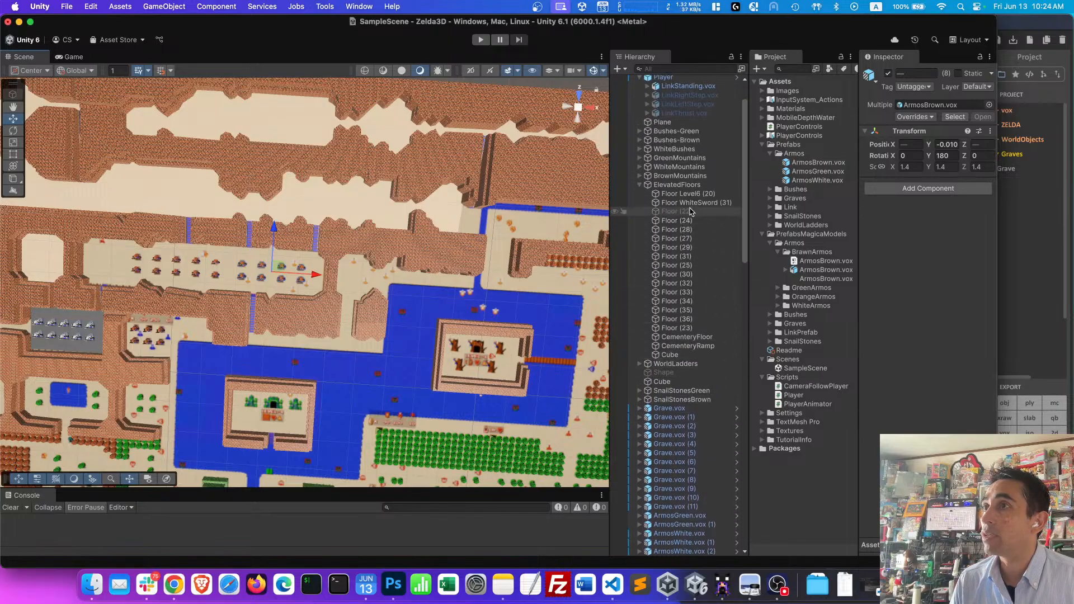
click(688, 212)
click(889, 73)
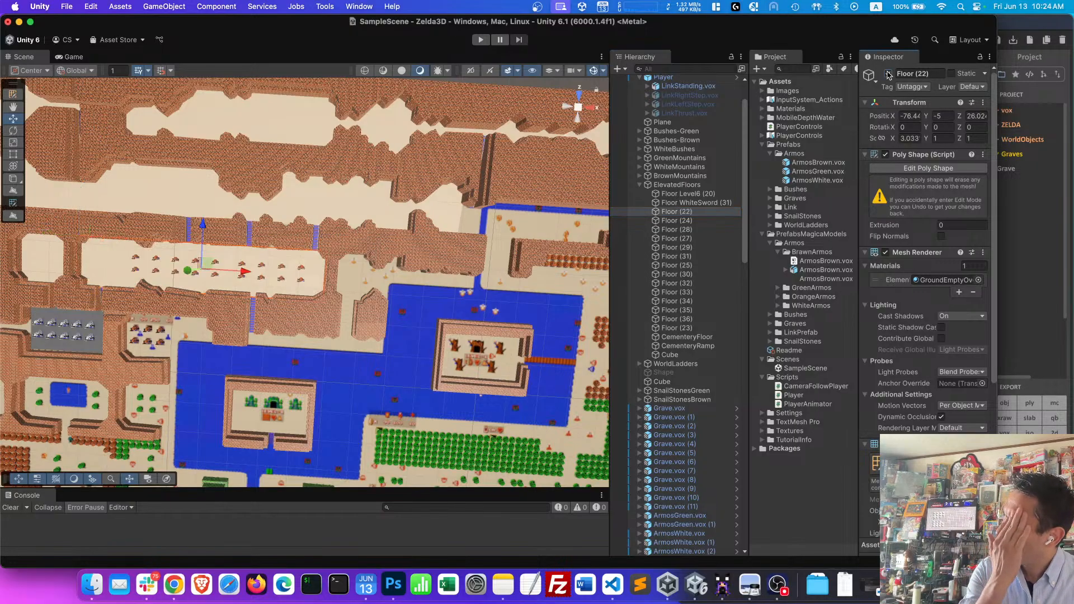
- Try setting the Y position of the last fourteen Armos, from ArmosBrown.vox (19) to the end of the hierarchy, to 1
scroll(665, 362, down, 20)
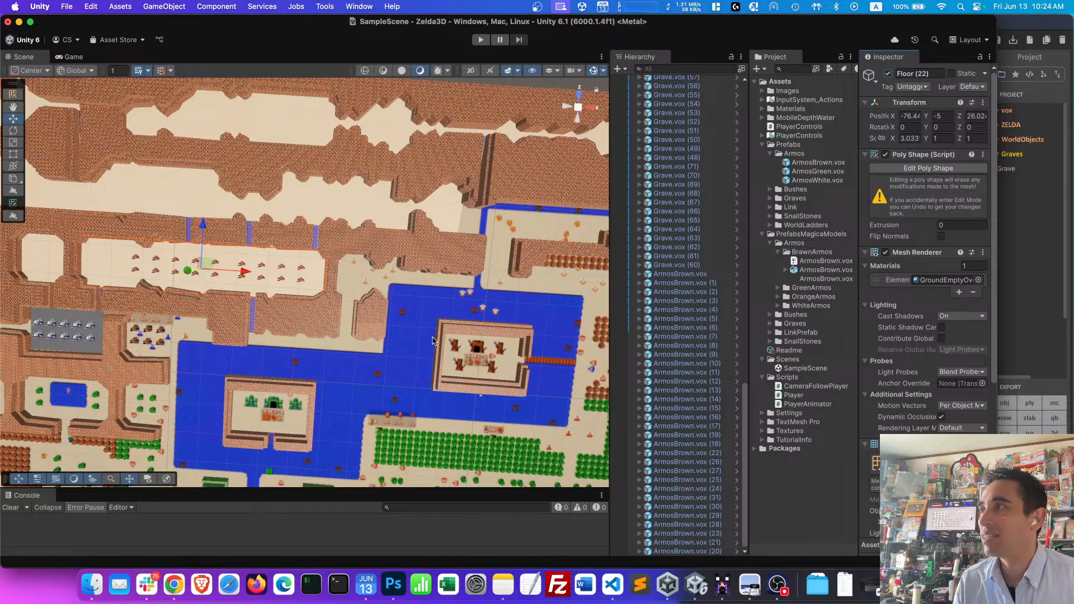
click(715, 436)
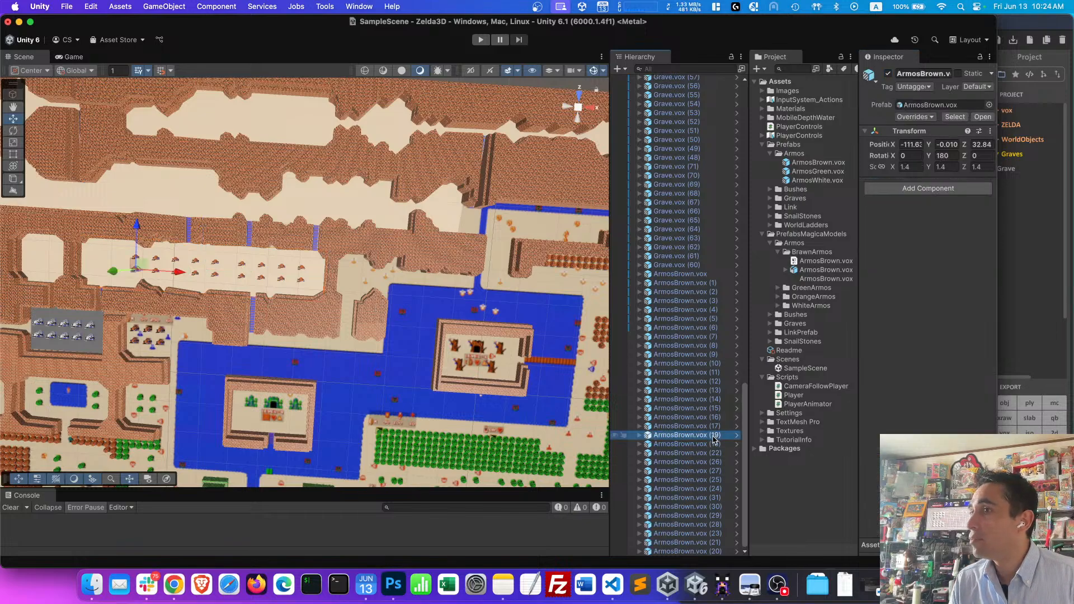
shift+click(721, 554)
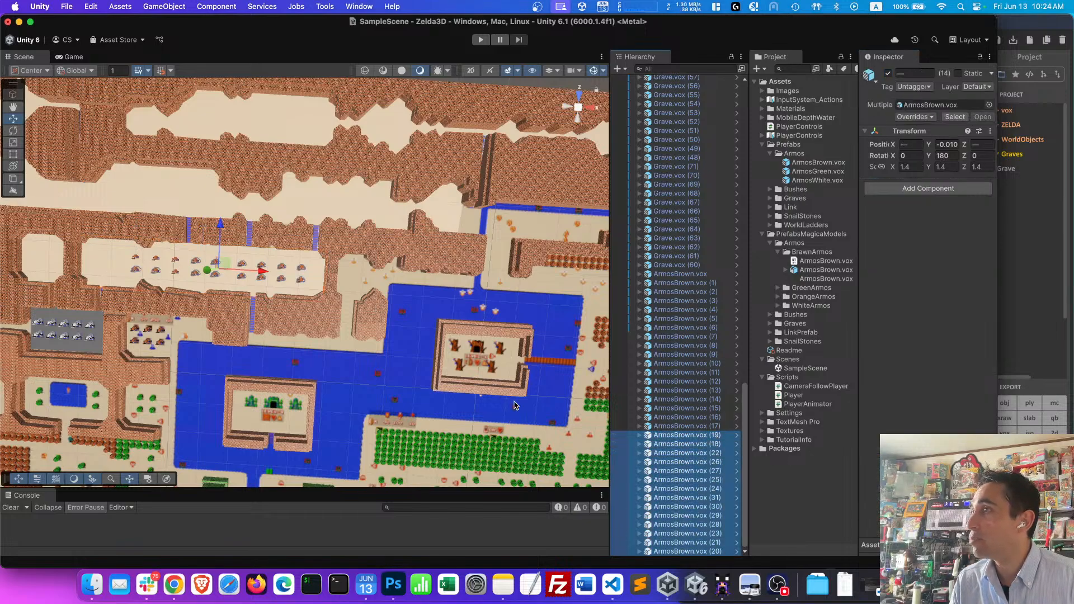
click(943, 144)
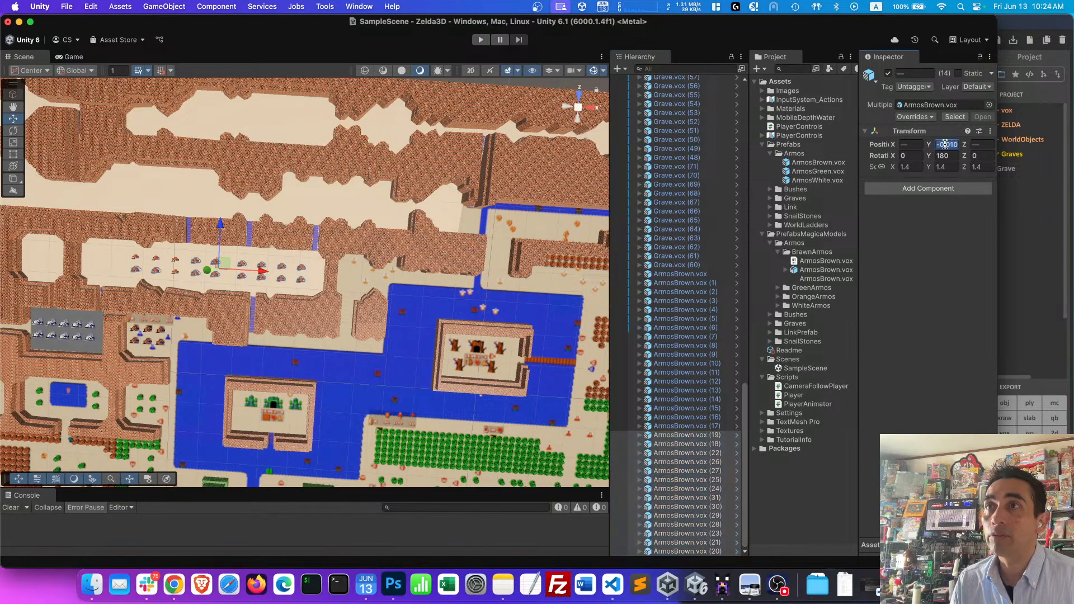
text(1)
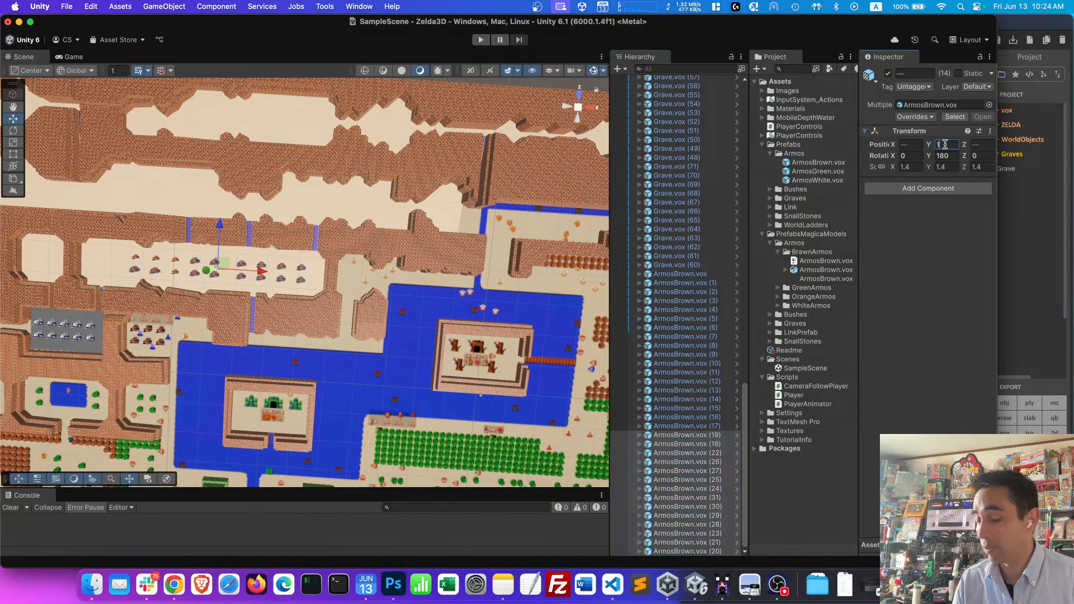
key(super+z)
- Set the Y position of all eighteen corridor Armos, from ArmosBrown.vox (14) to the end of the hierarchy, to 1
scroll(446, 366, down, 5)
alt+drag(447, 367, 388, 353)
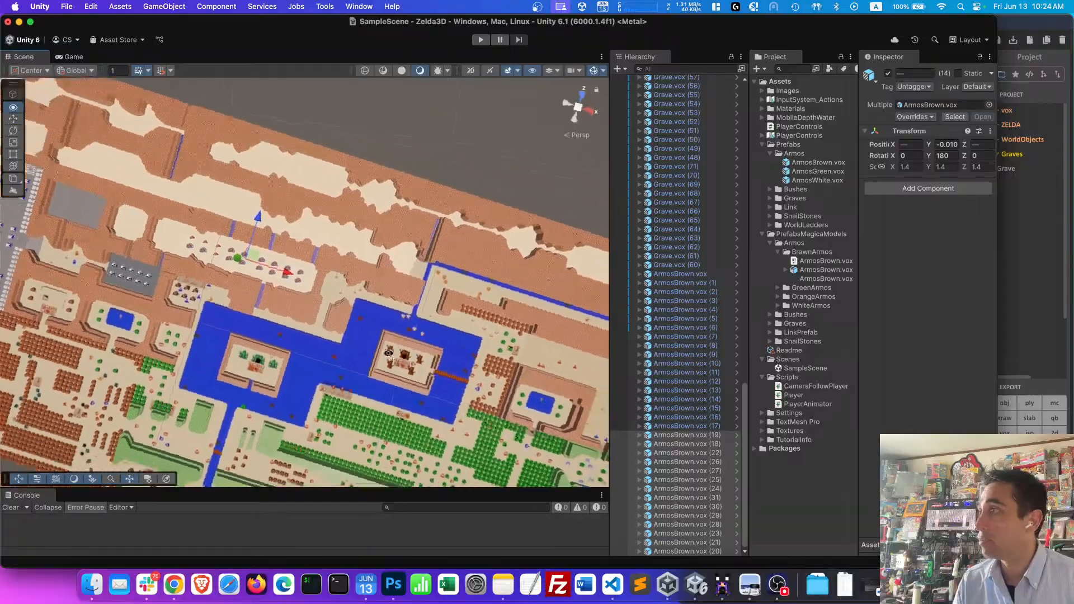
scroll(388, 353, up, 5)
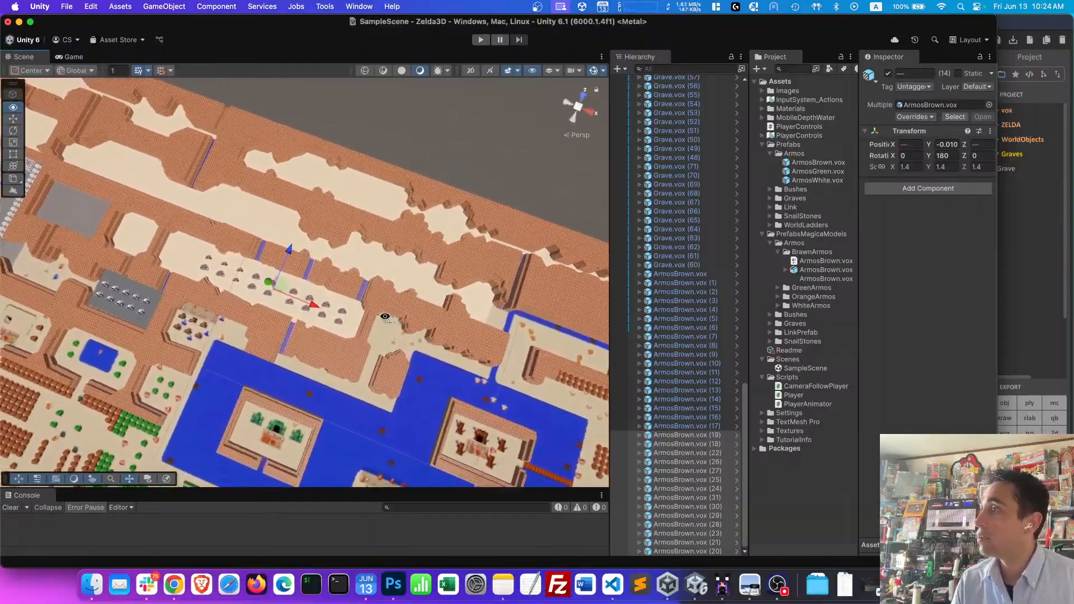
right_drag(385, 317, 442, 244)
key(w)
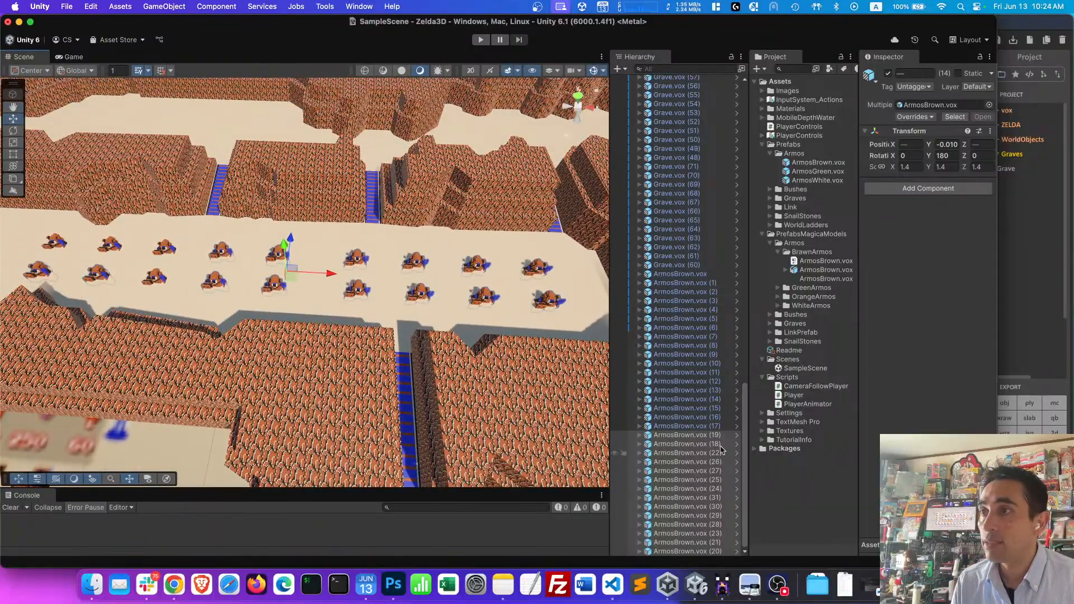
shift+click(715, 426)
shift+click(715, 417)
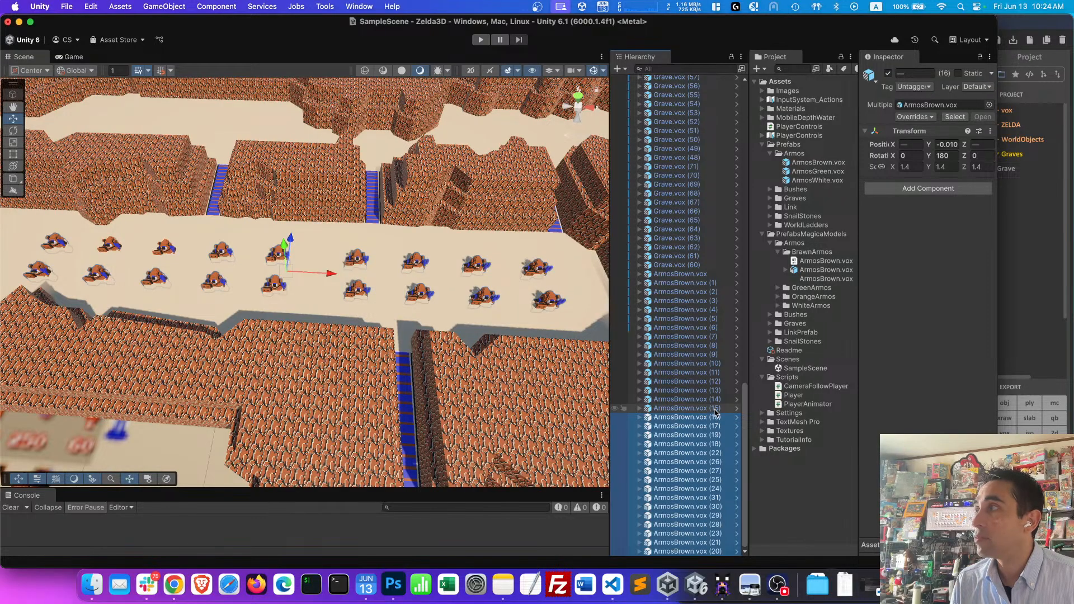
shift+click(715, 409)
shift+click(715, 399)
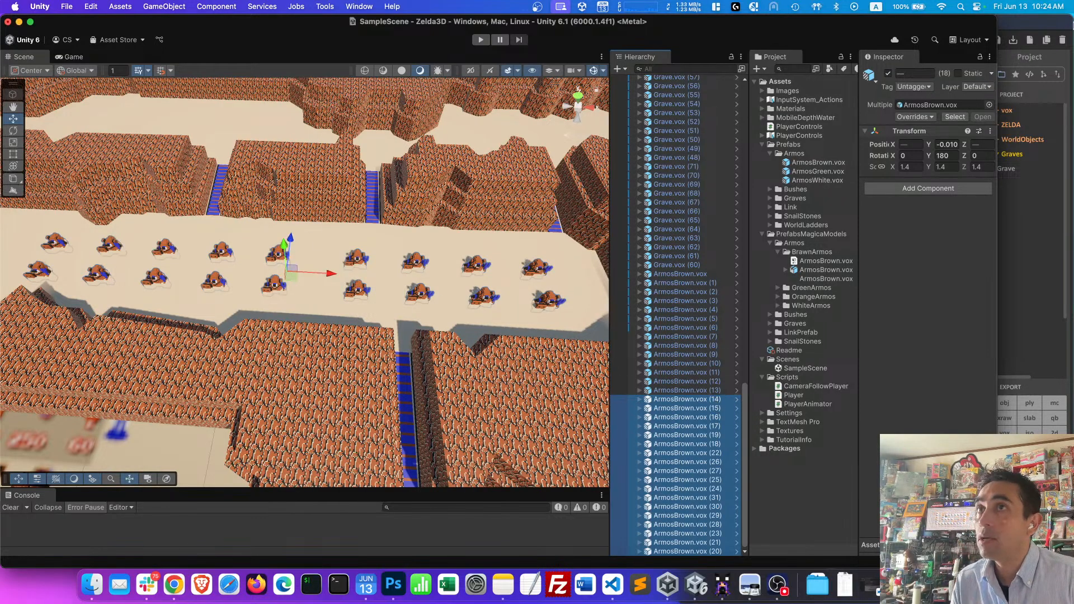
click(955, 144)
text(1)
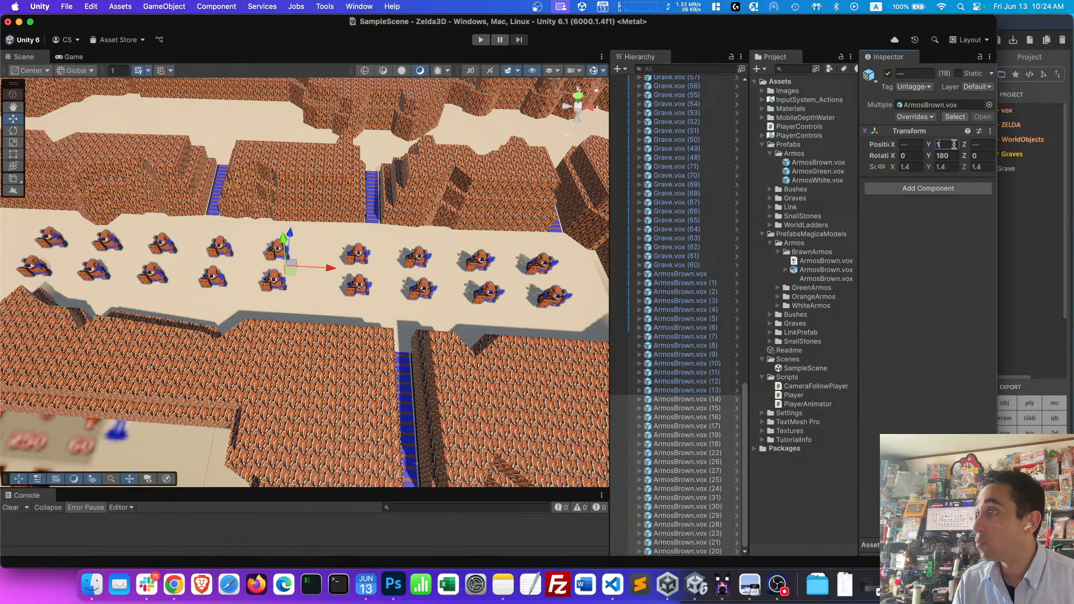
- Temporarily deactivate Floor (23) north of the corridor to examine the markers beneath it, and reactivate the floor
key(w)
right_drag(508, 317, 444, 294)
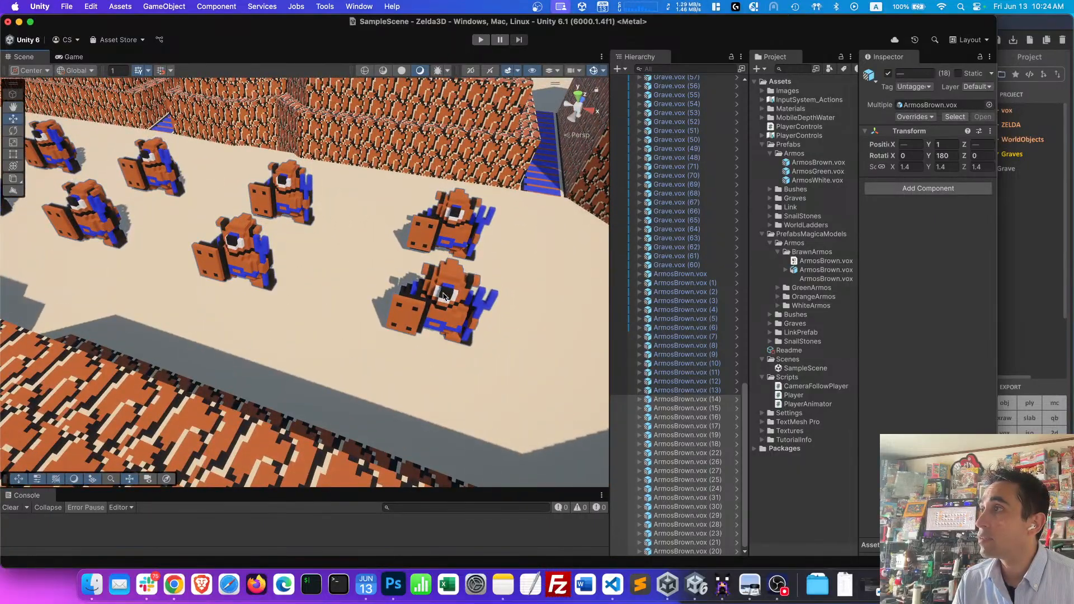
key(f)
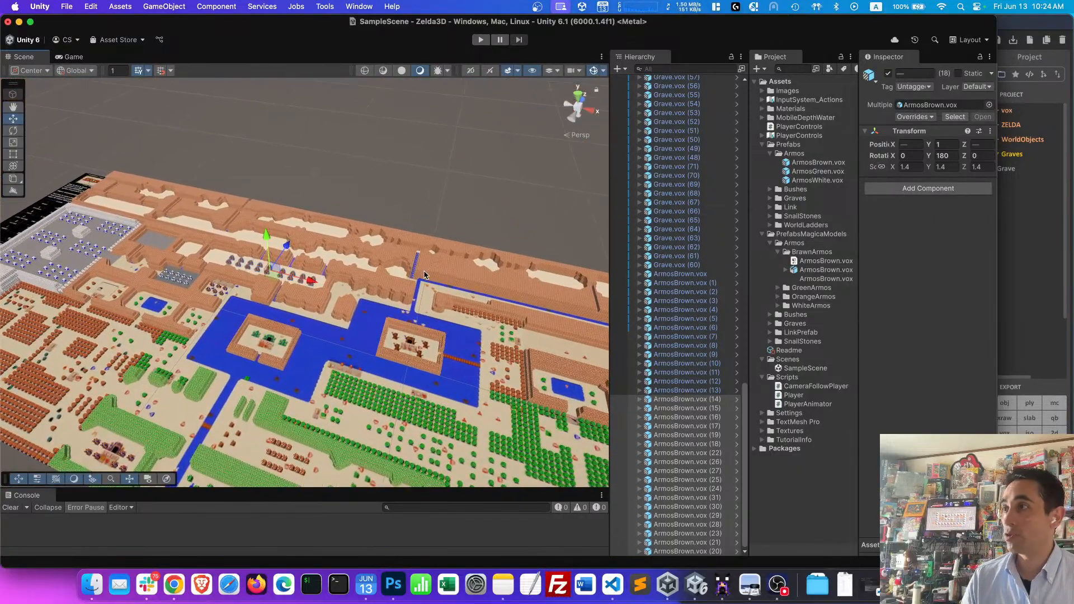
right_drag(424, 274, 468, 329)
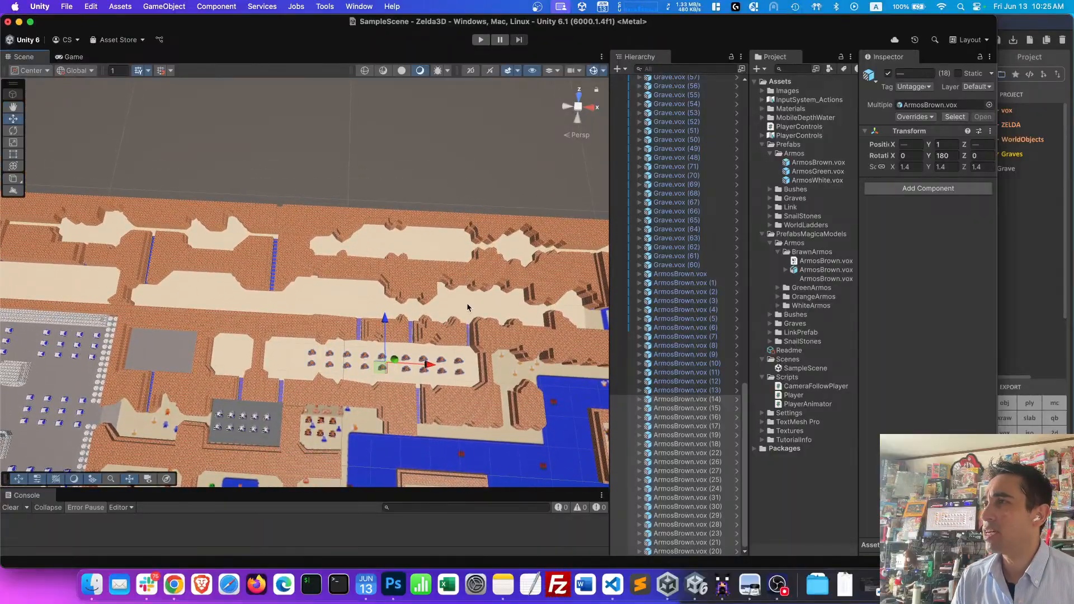
click(466, 307)
click(888, 73)
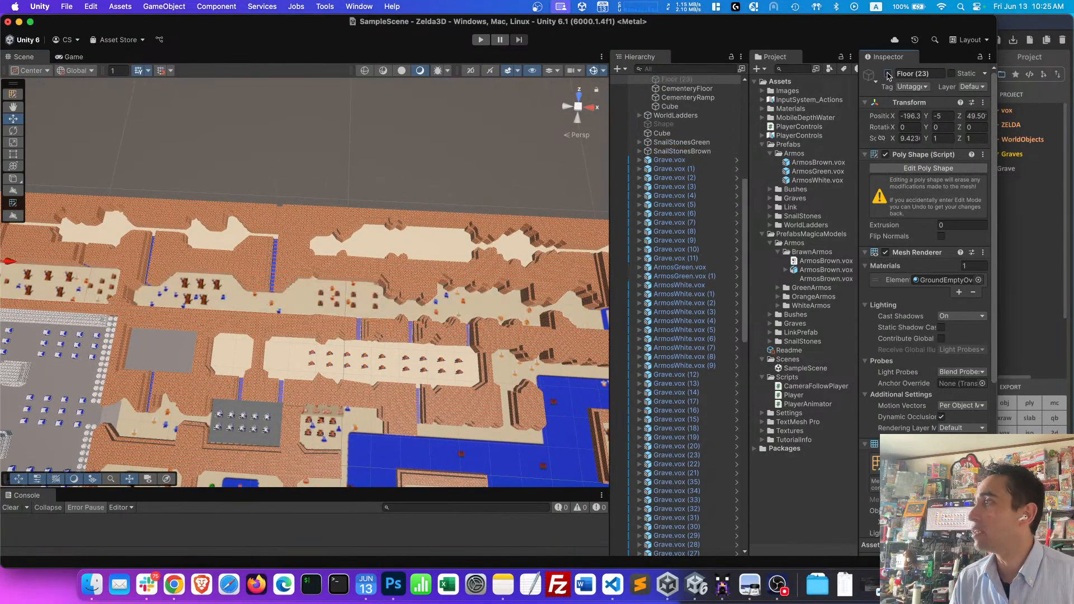
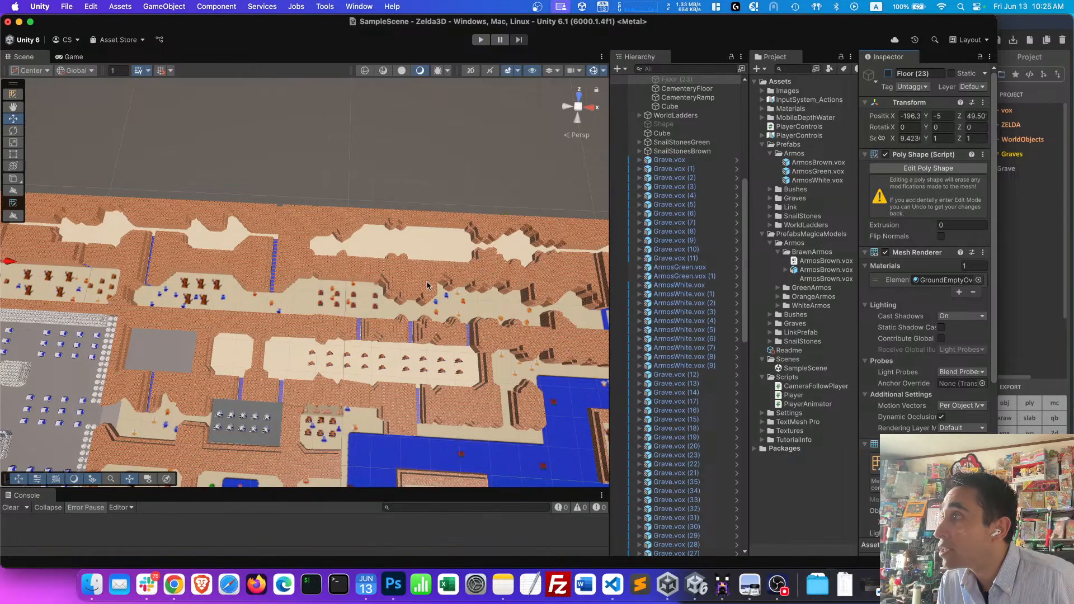
click(888, 73)
click(313, 354)
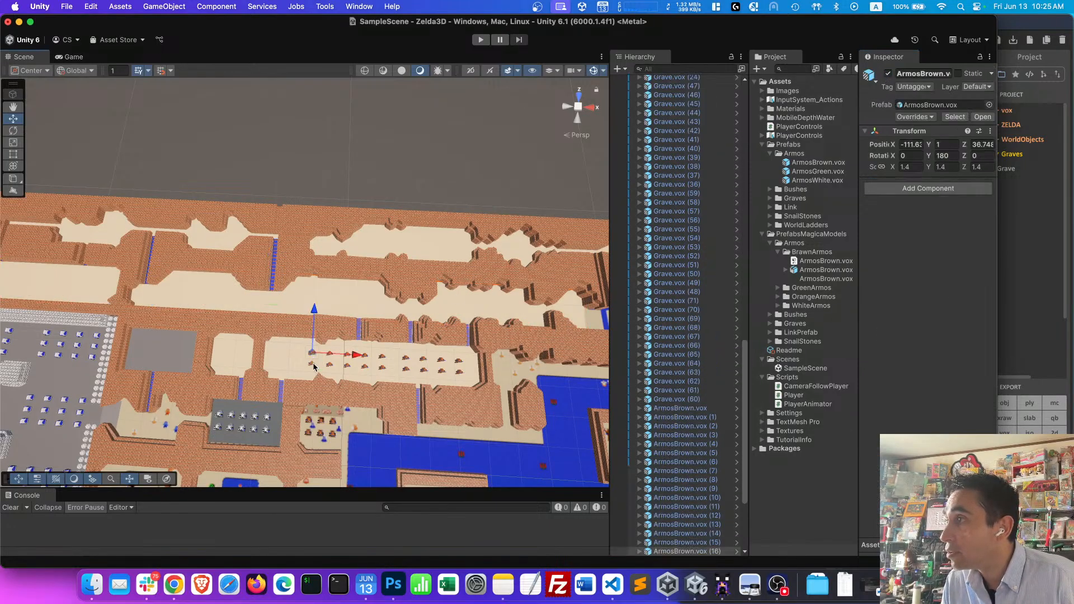
shift+click(314, 365)
shift+click(330, 366)
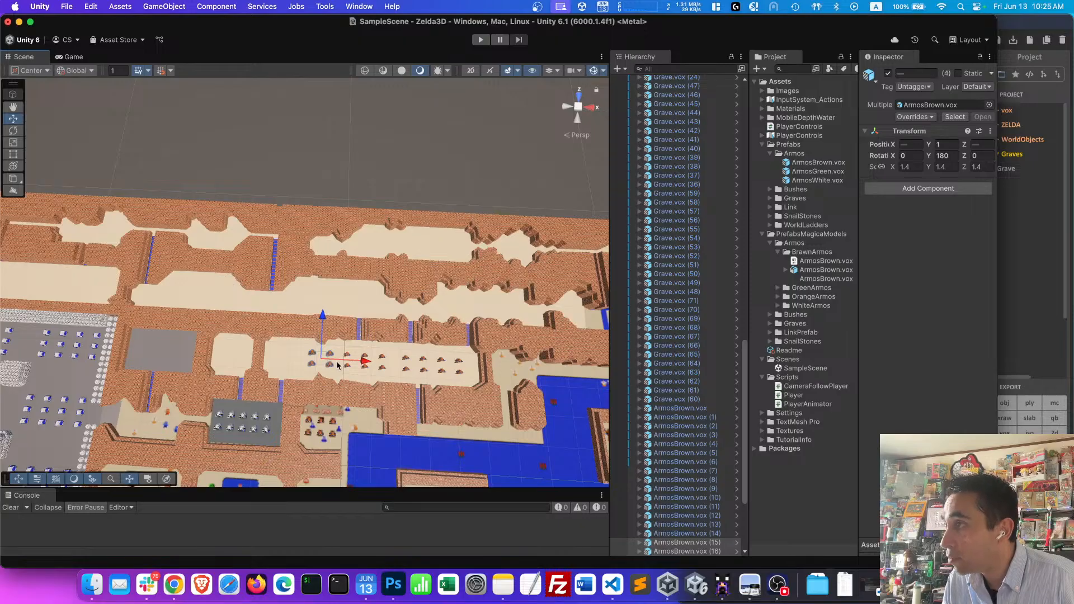
shift+click(348, 356)
shift+click(348, 367)
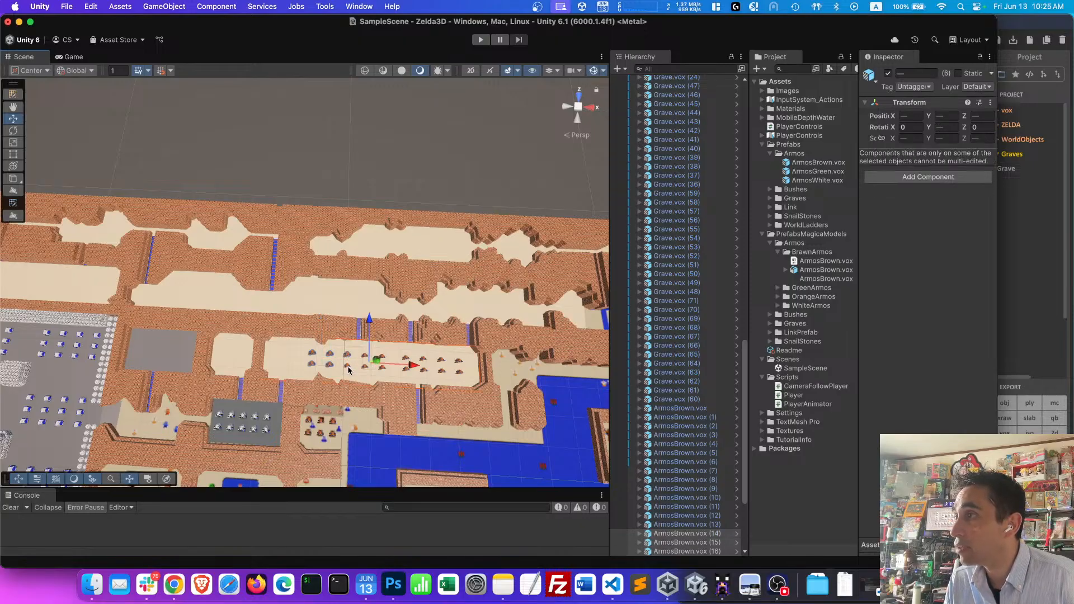
click(347, 370)
click(313, 363)
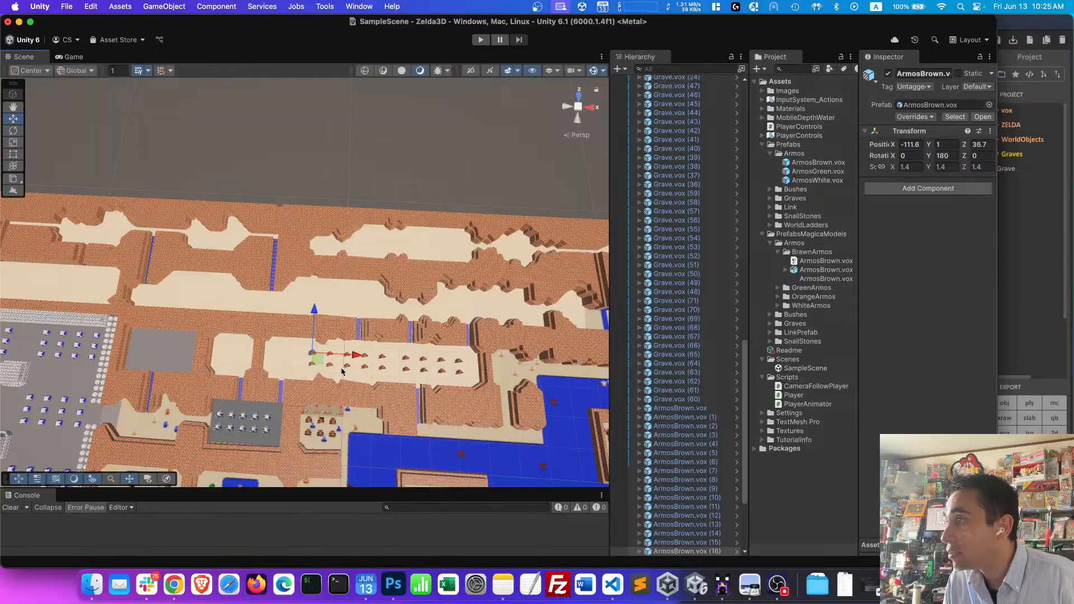
right_drag(344, 372, 337, 385)
click(210, 252)
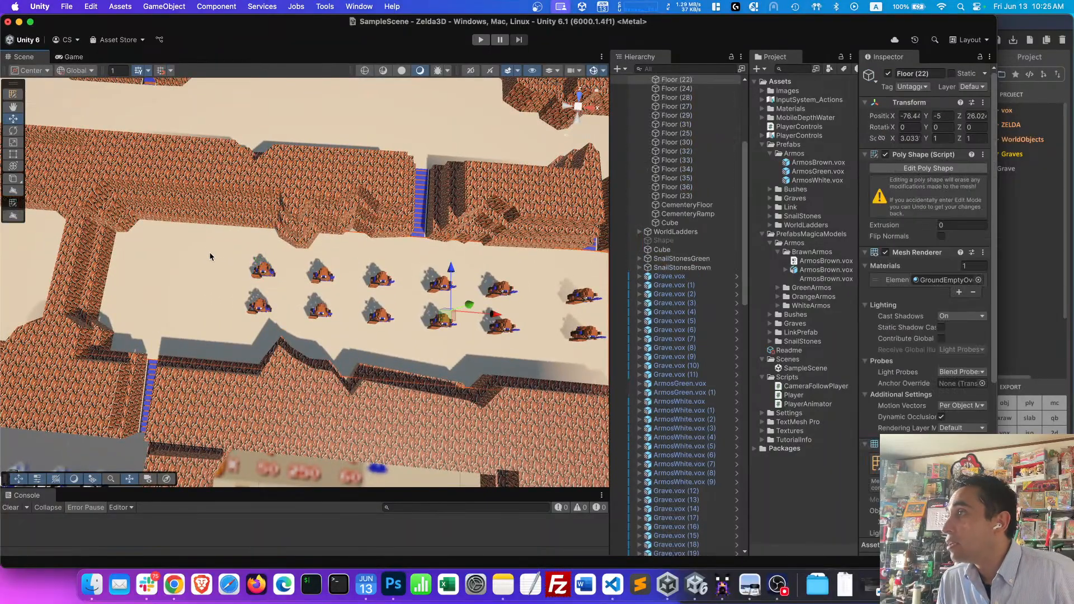
- Duplicate the six westernmost corridor Armos onto the Floor (23) corridor to the north and set the copies' Y position to 2
click(266, 271)
shift+click(261, 308)
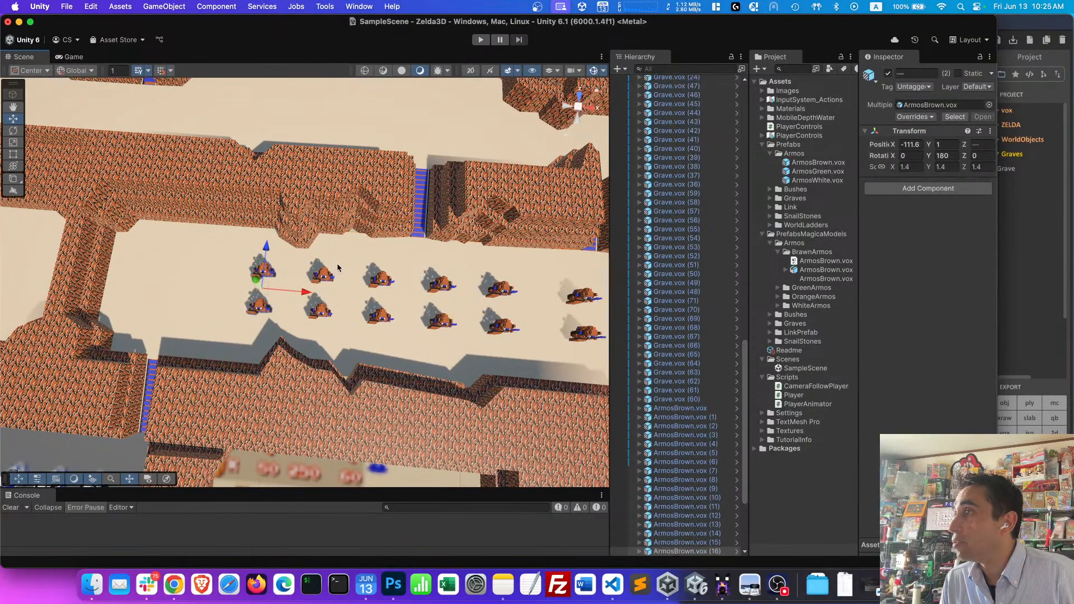
shift+click(312, 302)
shift+click(375, 291)
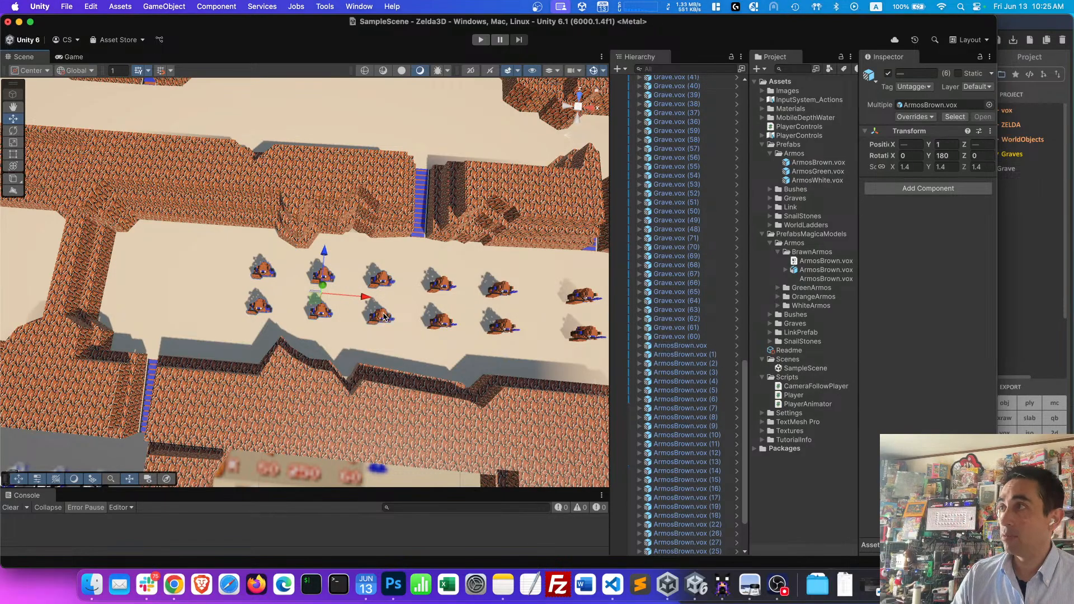
drag(321, 259, 349, 68)
right_drag(497, 288, 503, 255)
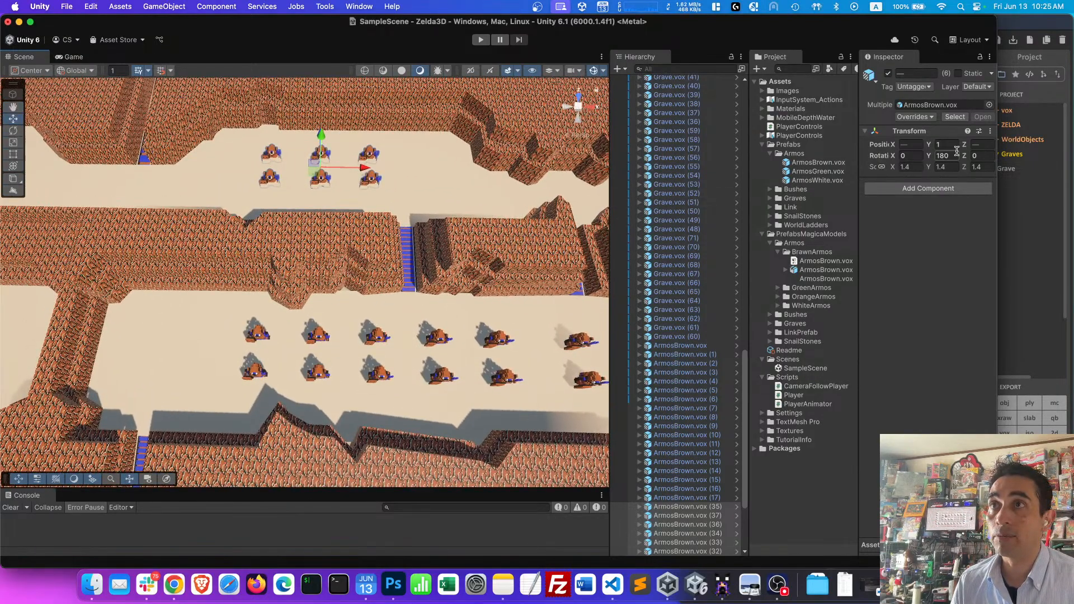
text(2)
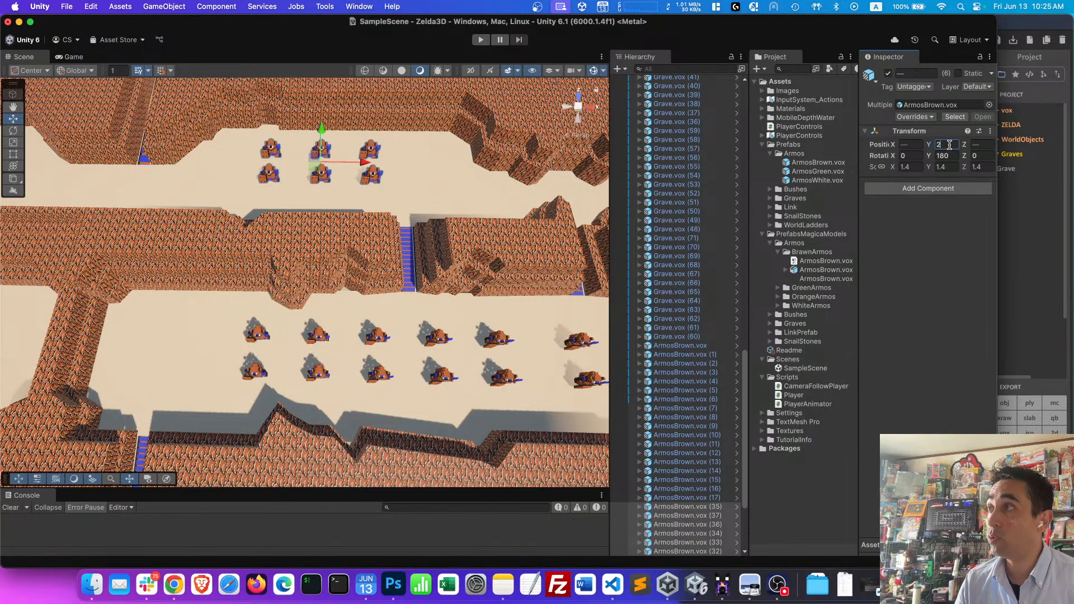
- Deactivate Floor (23) to expose the blueprint markers beneath the six copied Armos
click(423, 181)
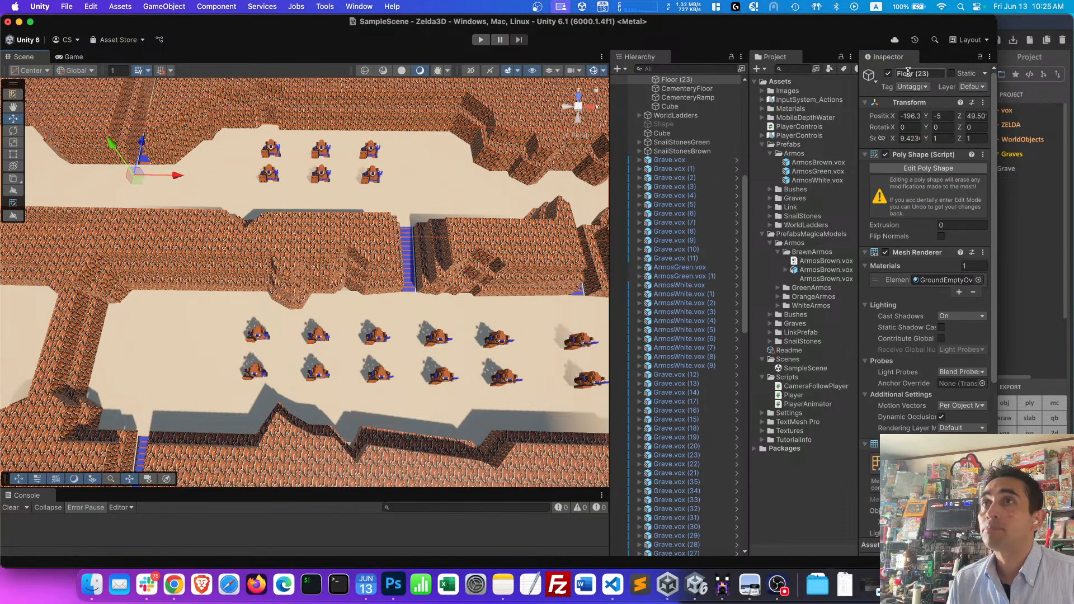
click(889, 73)
right_drag(384, 235, 378, 295)
key(e)
key(q)
- Select the six copied Armos in the northern corridor and shift them east into line with the marker columns
scroll(695, 525, down, 10)
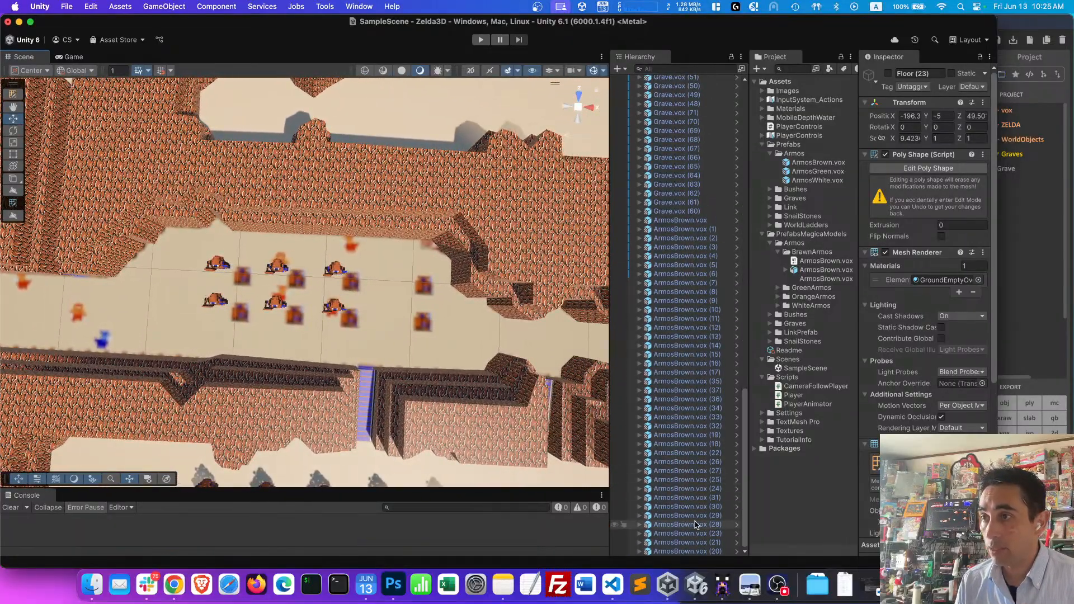
click(706, 551)
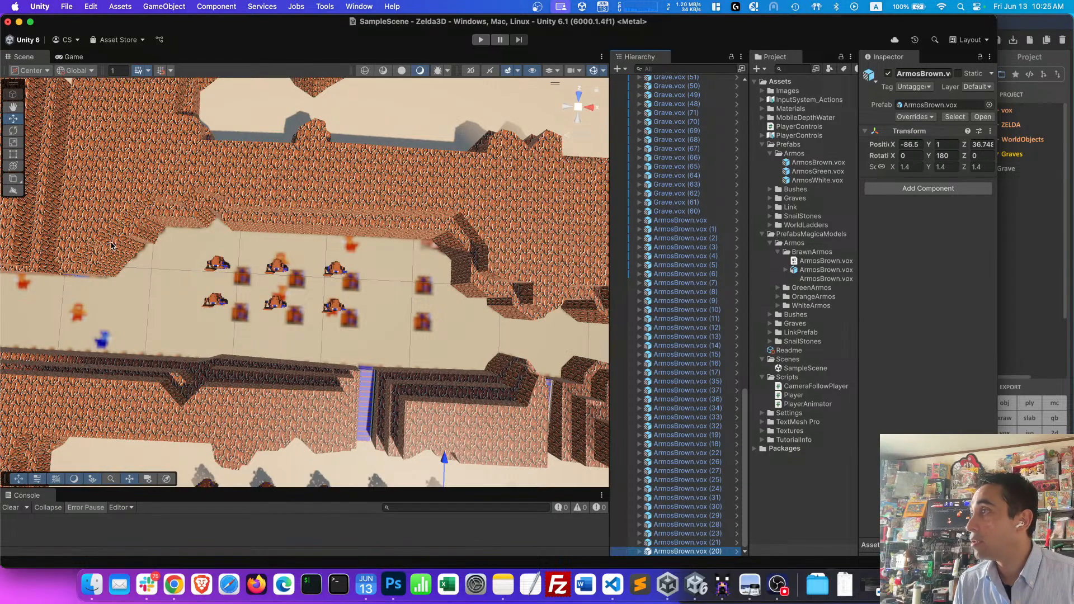
click(214, 267)
shift+click(214, 300)
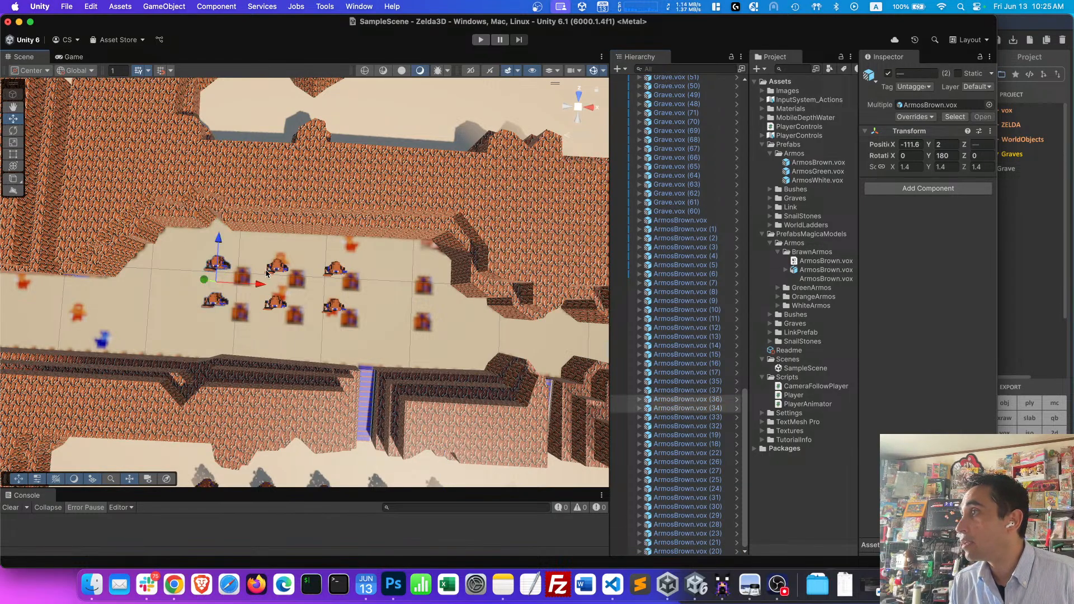
shift+click(276, 267)
shift+click(274, 302)
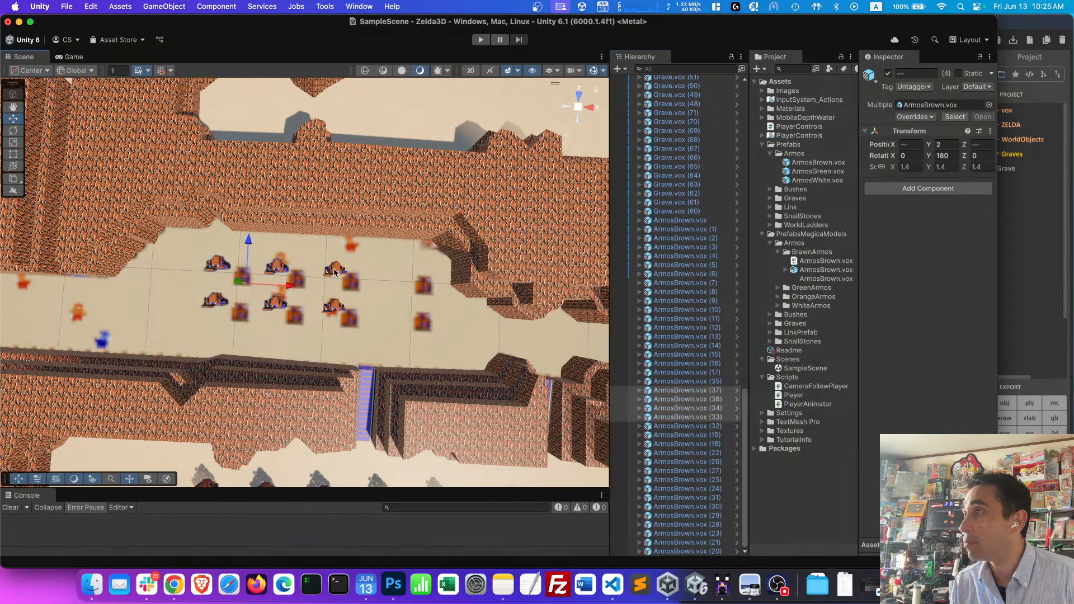
shift+click(334, 273)
shift+click(336, 307)
drag(317, 288, 338, 288)
- Reselect all six copied Armos and shift them slightly south onto the two marker rows
click(294, 241)
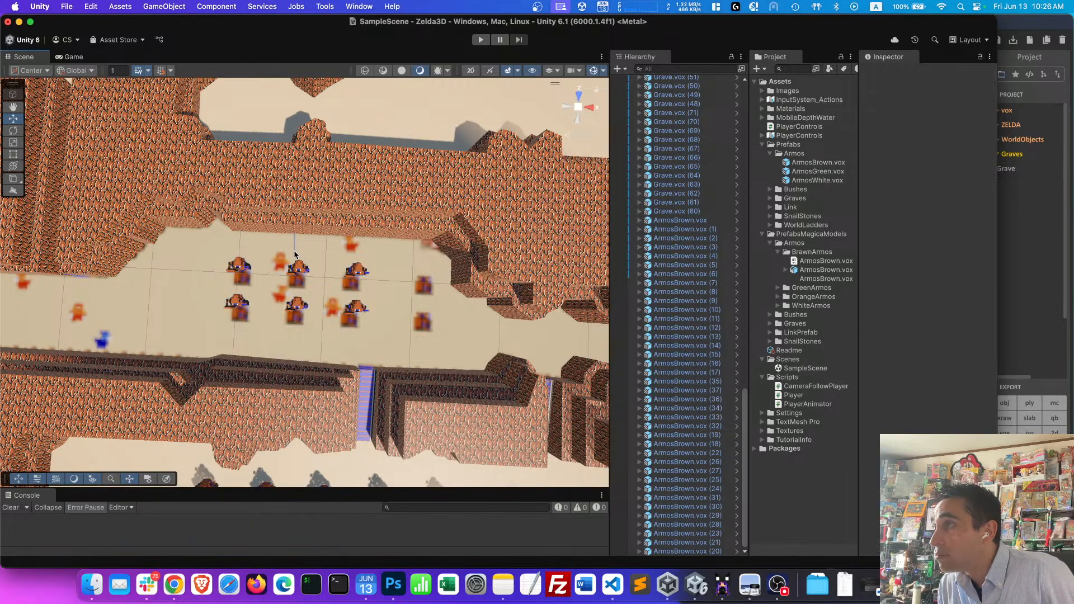
click(231, 267)
shift+click(298, 269)
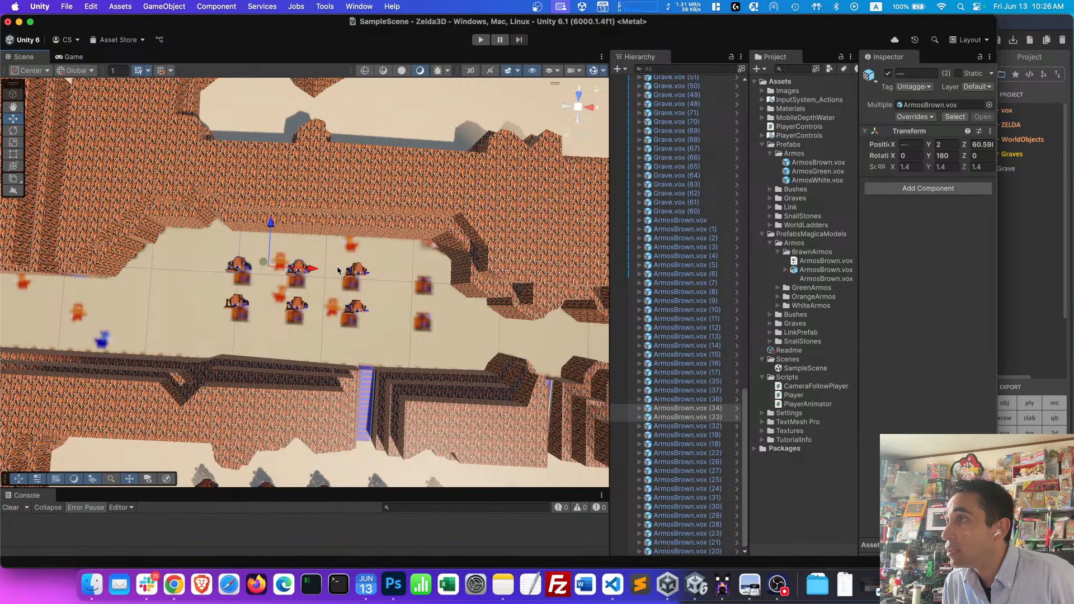
shift+click(358, 272)
shift+click(357, 307)
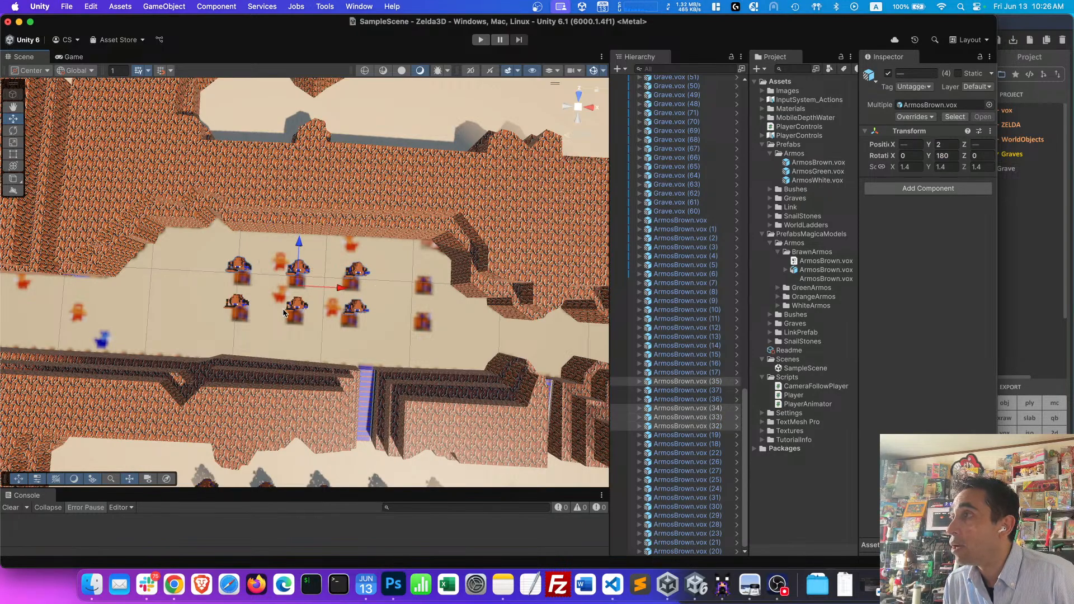
shift+click(249, 306)
shift+click(240, 305)
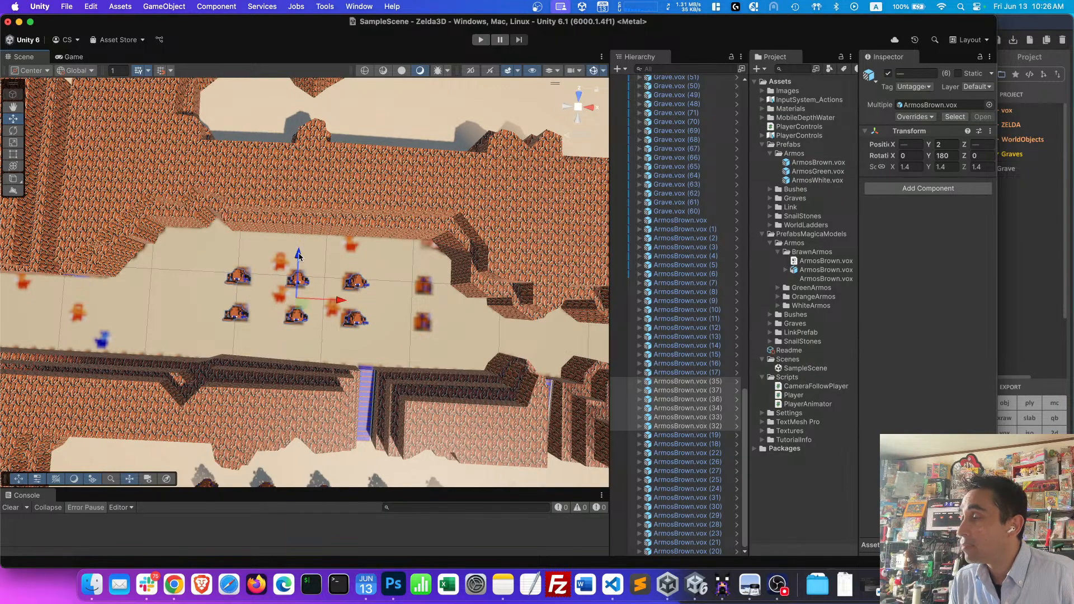
- Duplicate the two easternmost Armos of the group and move the copies east onto the remaining pair of markers
alt+drag(325, 278, 335, 281)
key(a)
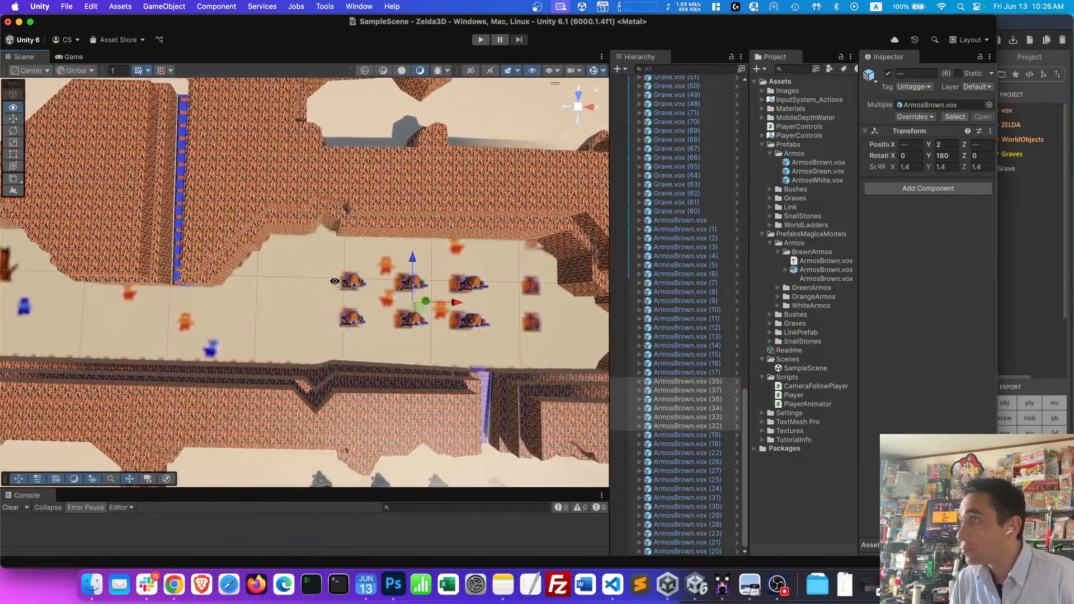
key(d)
key(d)
click(312, 324)
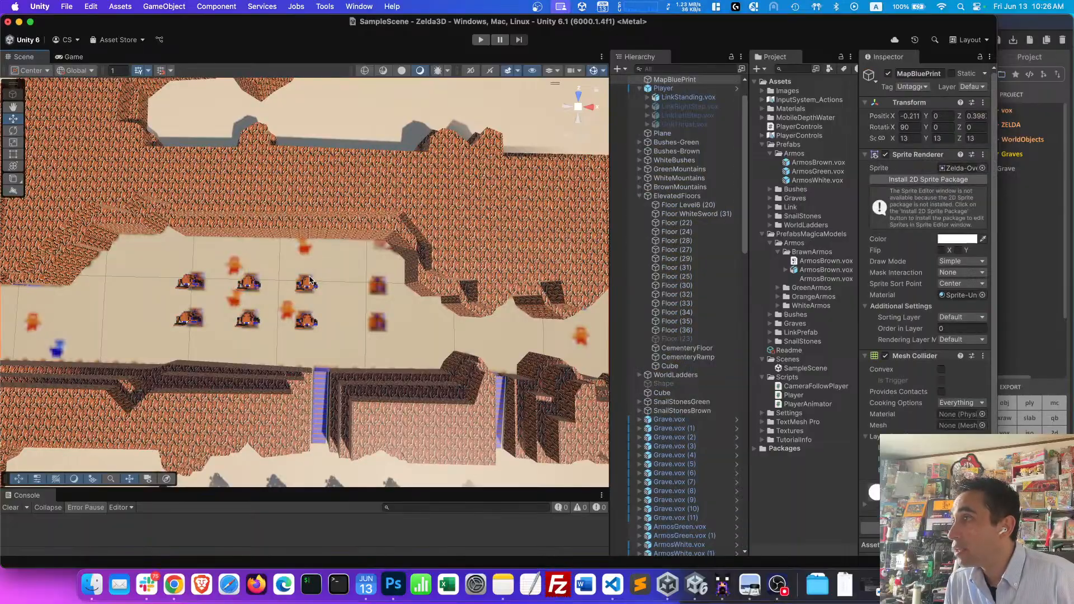
click(308, 323)
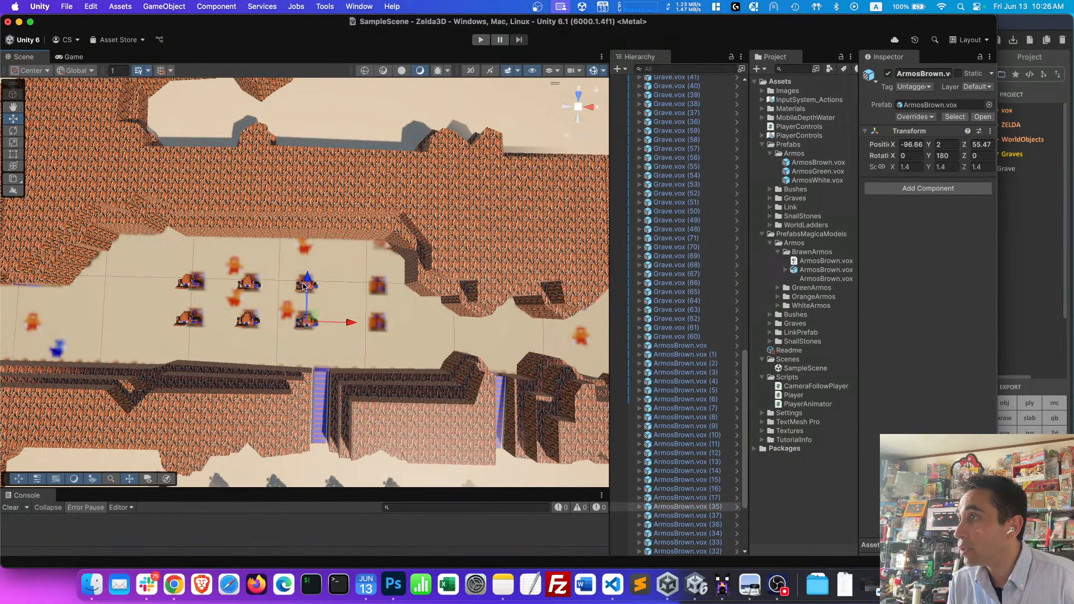
shift+click(303, 287)
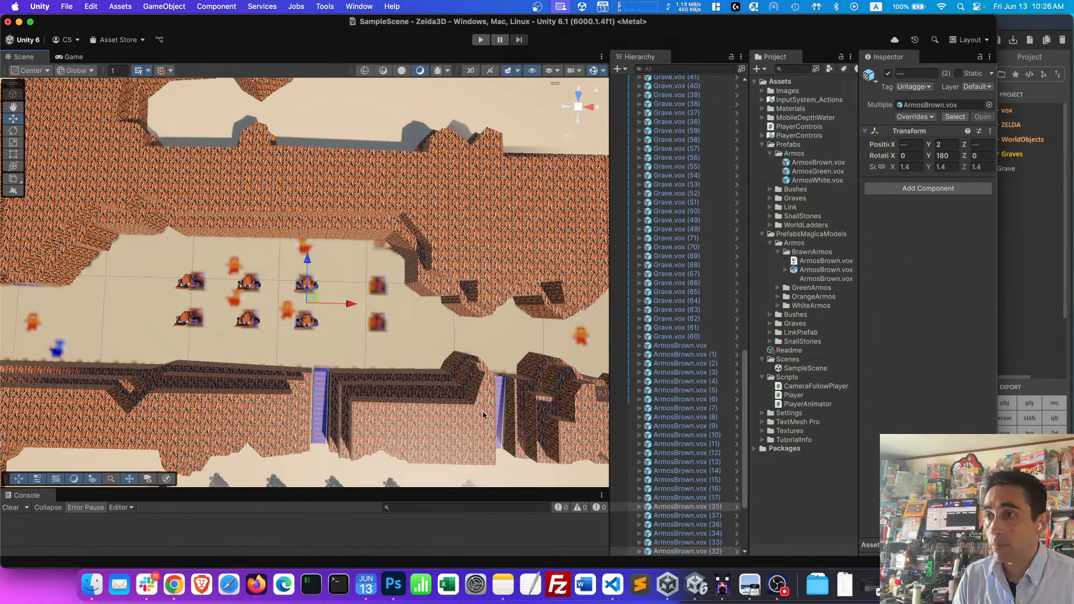
scroll(693, 524, down, 5)
click(708, 551)
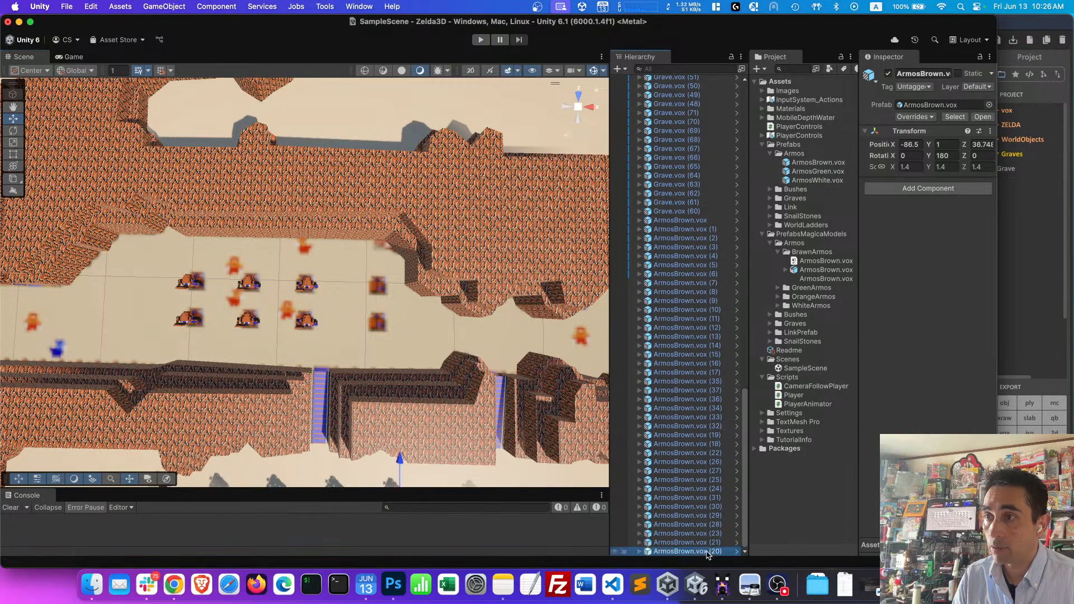
shift+click(306, 284)
drag(347, 305, 424, 305)
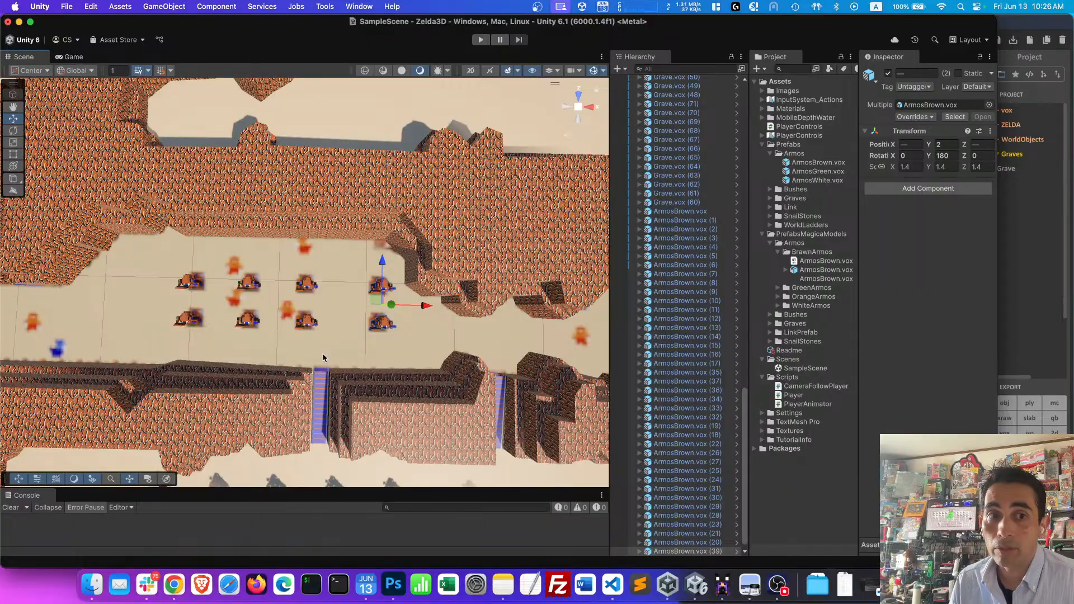
- Reactivate the Floor (23) object under ElevatedFloors
scroll(323, 354, down, 5)
key(d)
right_drag(323, 354, 378, 318)
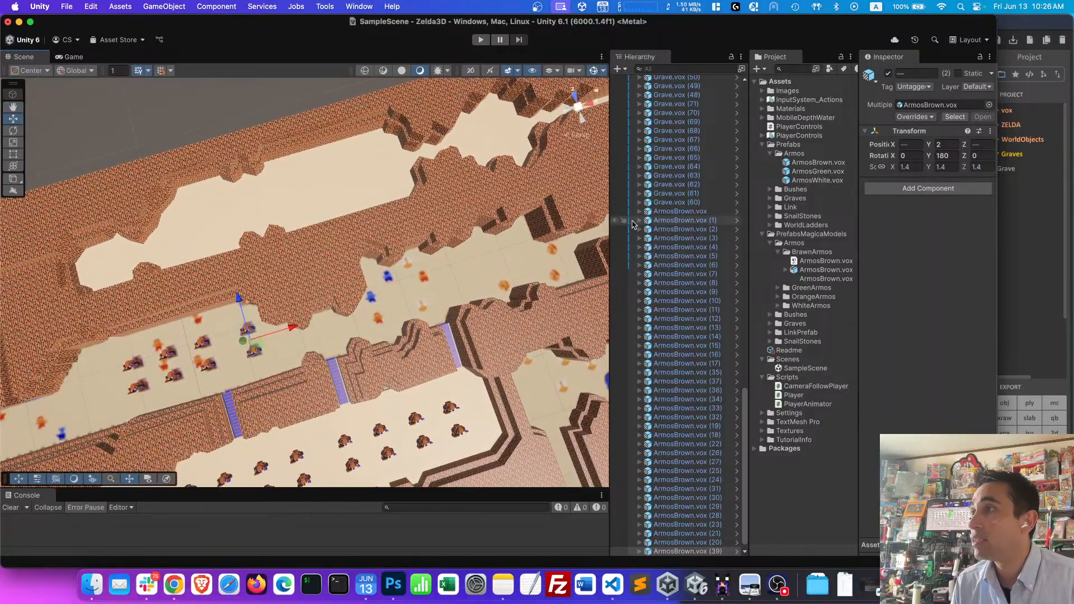
scroll(713, 218, up, 20)
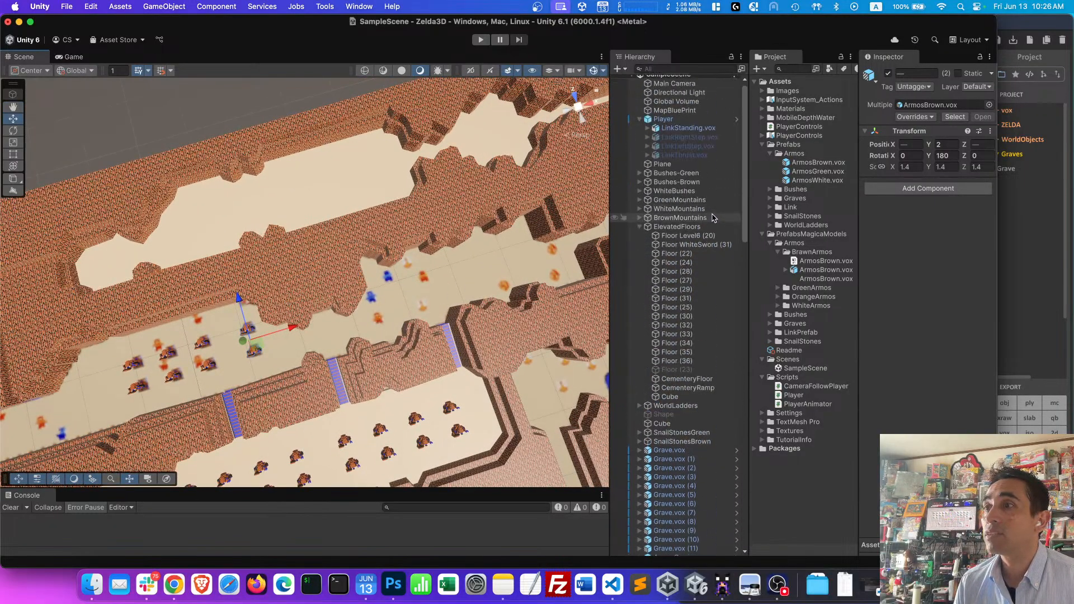
scroll(713, 218, down, 3)
click(677, 339)
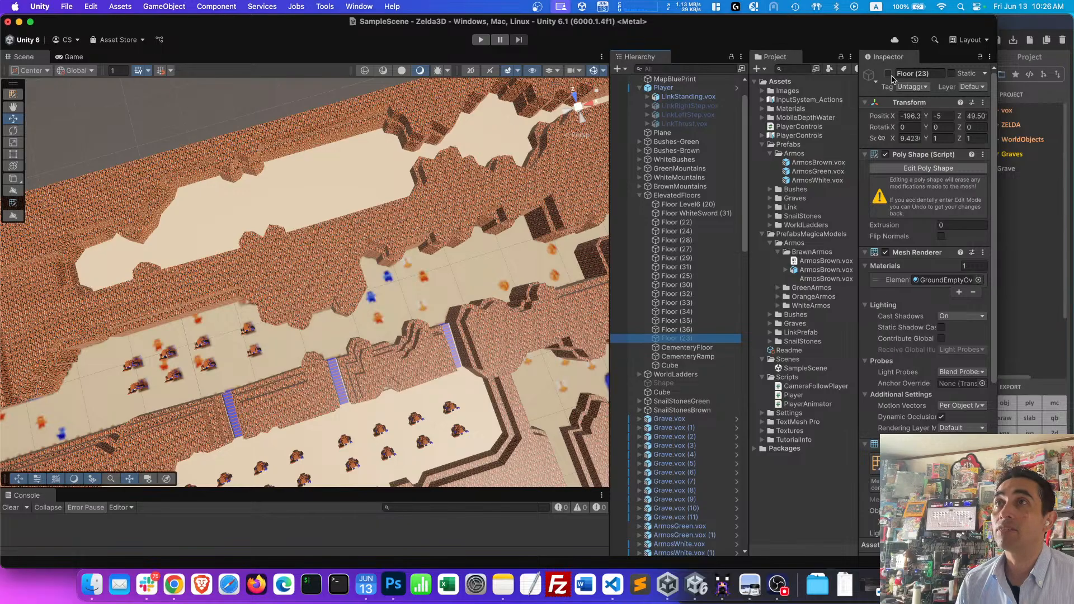
click(888, 74)
- Temporarily deactivate Floor (30) and Floor (24) along the northern edge to examine the markers beneath them, reactivating each floor
right_drag(358, 252, 324, 259)
click(324, 260)
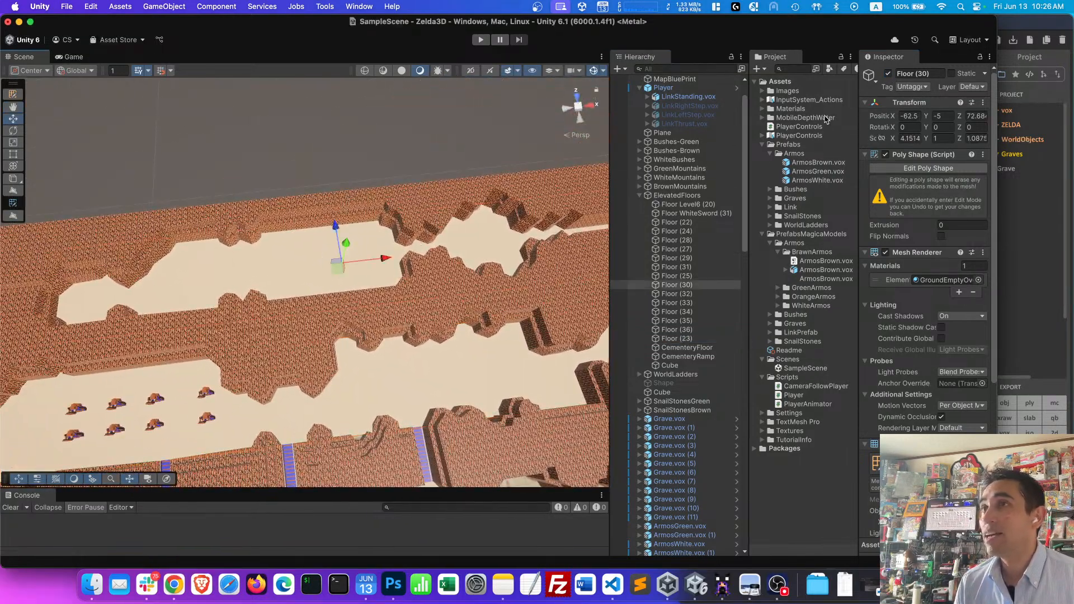
click(888, 74)
click(888, 74)
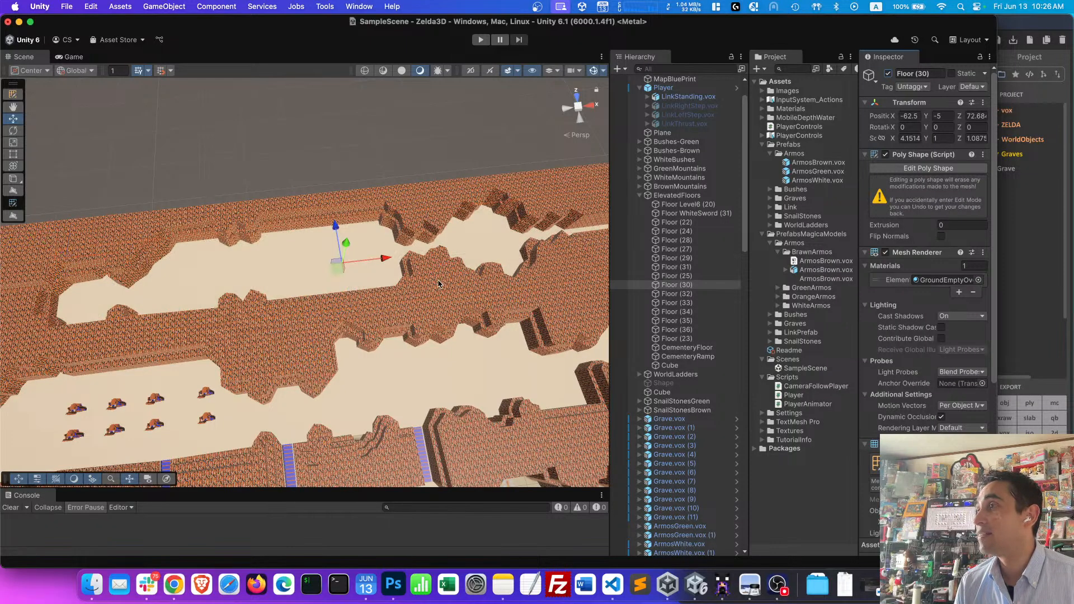
right_drag(436, 279, 253, 248)
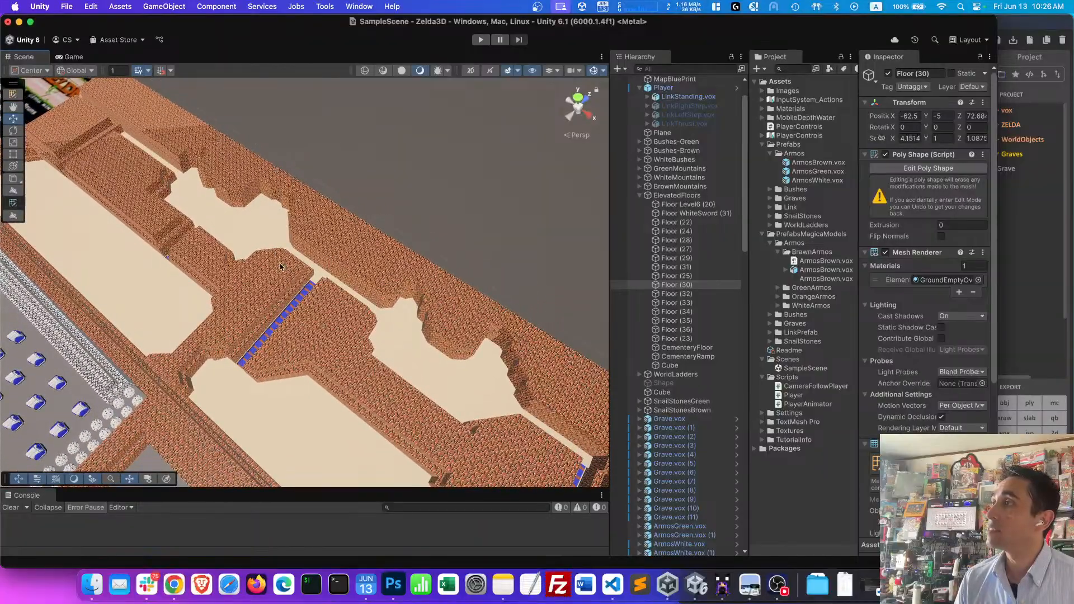
click(251, 250)
click(888, 74)
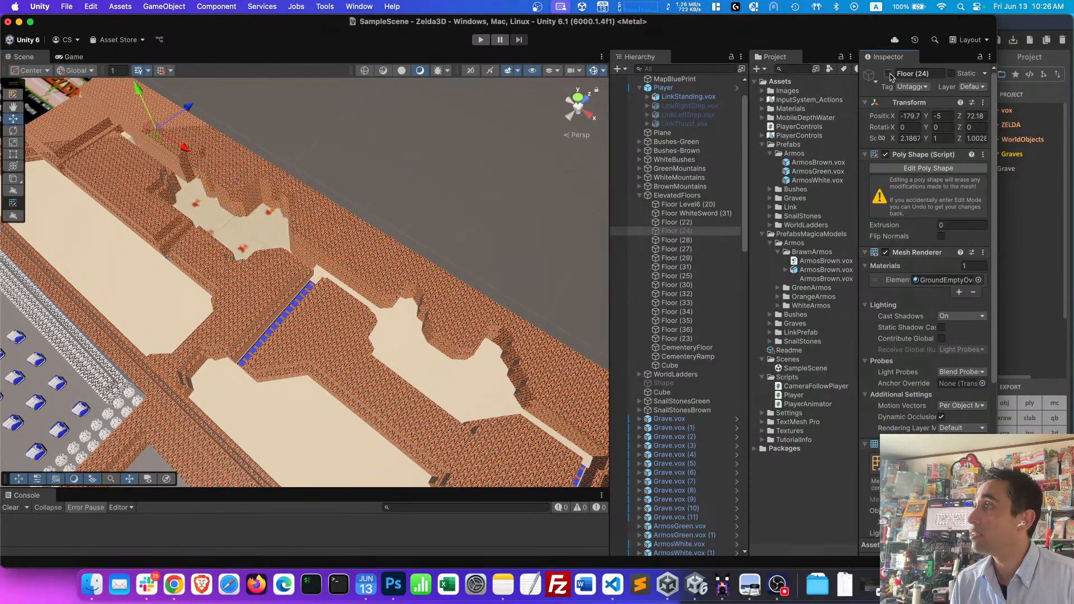
click(889, 74)
- Briefly deactivate Floor (23) to examine its western markers, reactivate it, and survey the rest of the overworld for remaining Armos markers
click(411, 386)
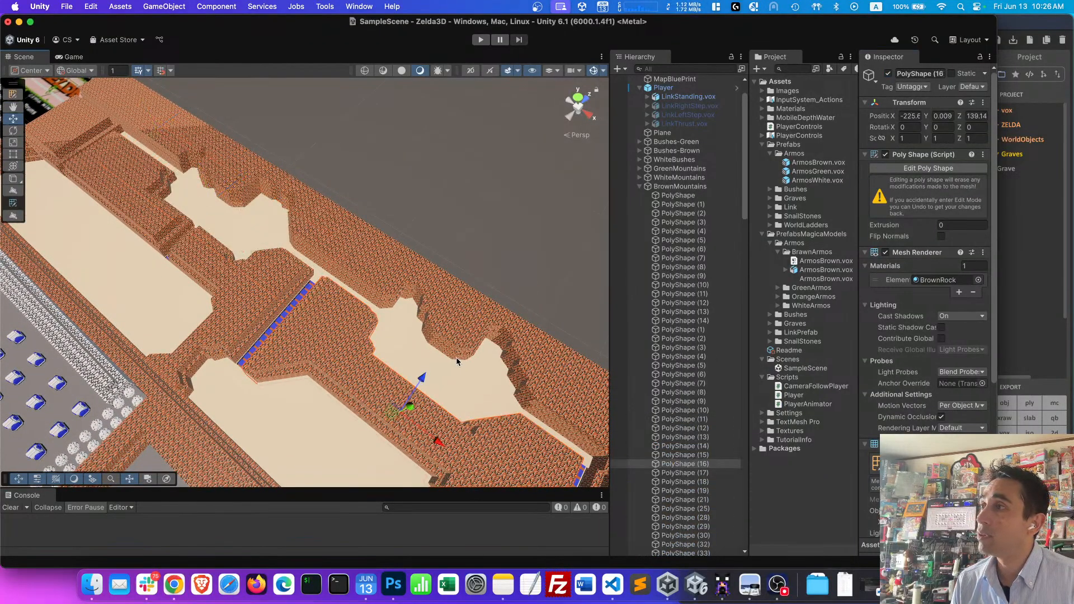
click(158, 317)
click(888, 74)
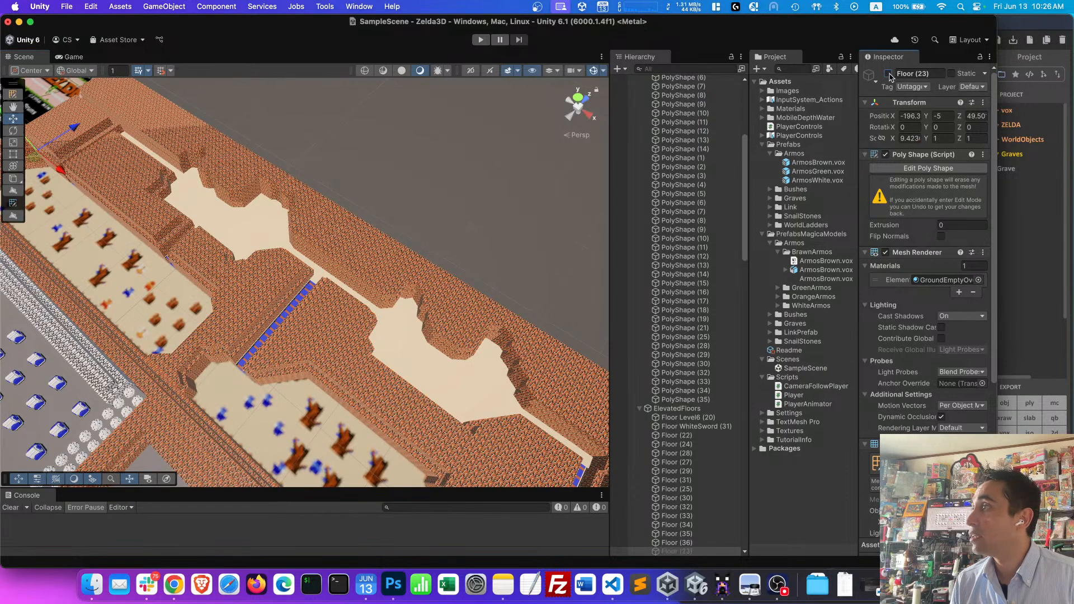
right_drag(290, 312, 341, 325)
right_drag(426, 328, 432, 327)
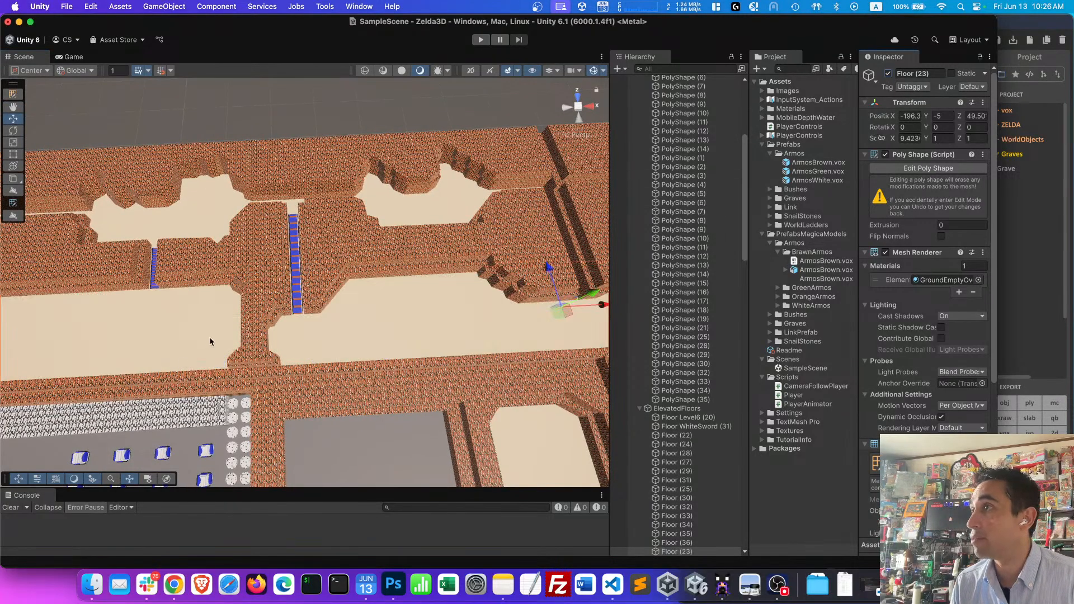
right_drag(211, 341, 546, 251)
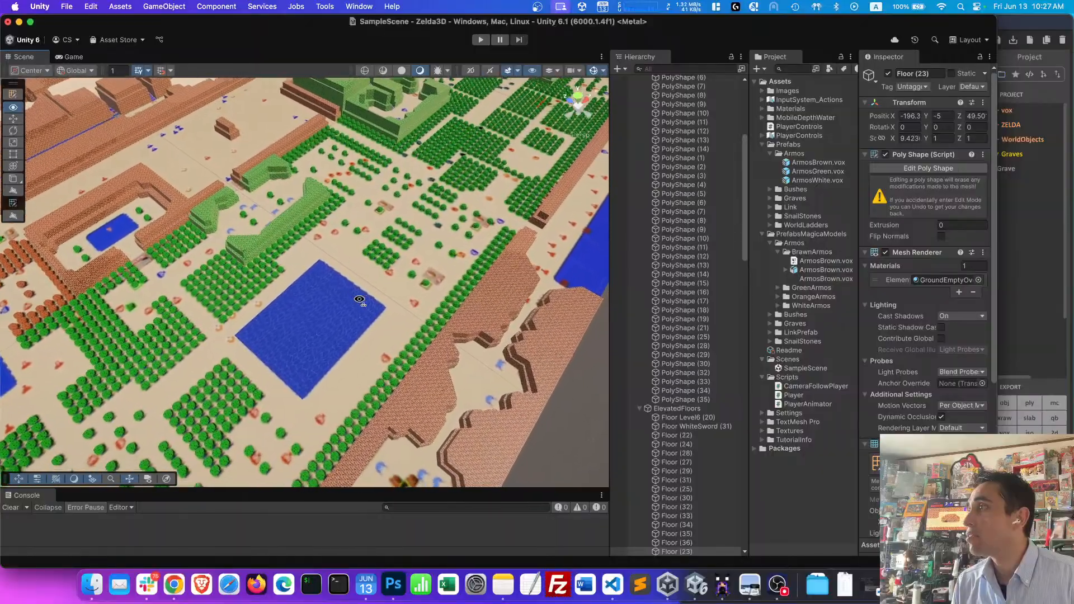
- Survey the eastern overworld and examine the pair of green Armos in the forest area, including the western one's transform values
right_drag(359, 299, 317, 264)
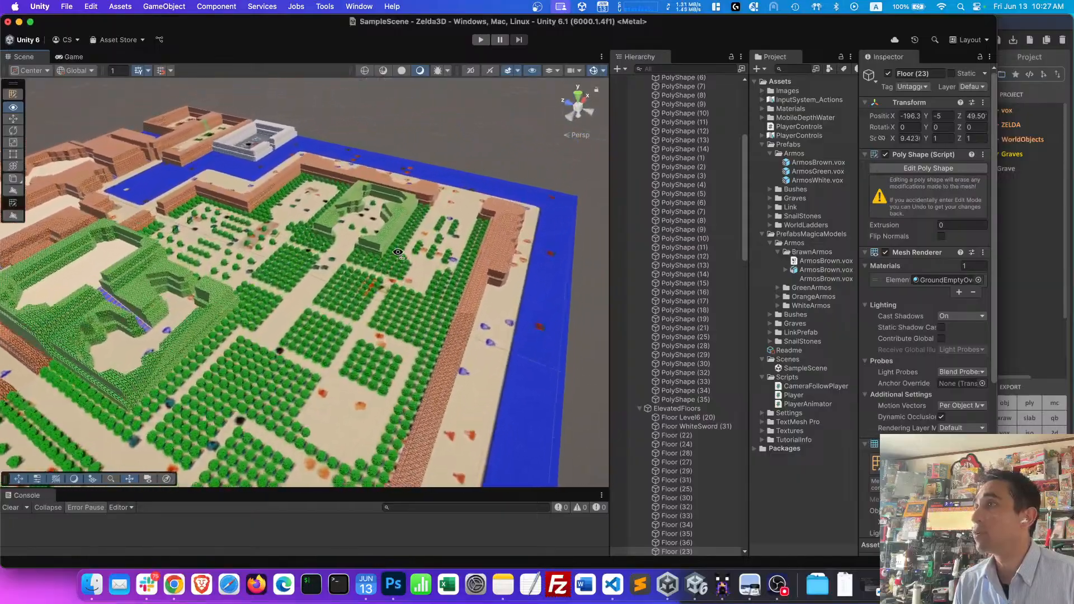
right_drag(398, 252, 222, 218)
click(190, 228)
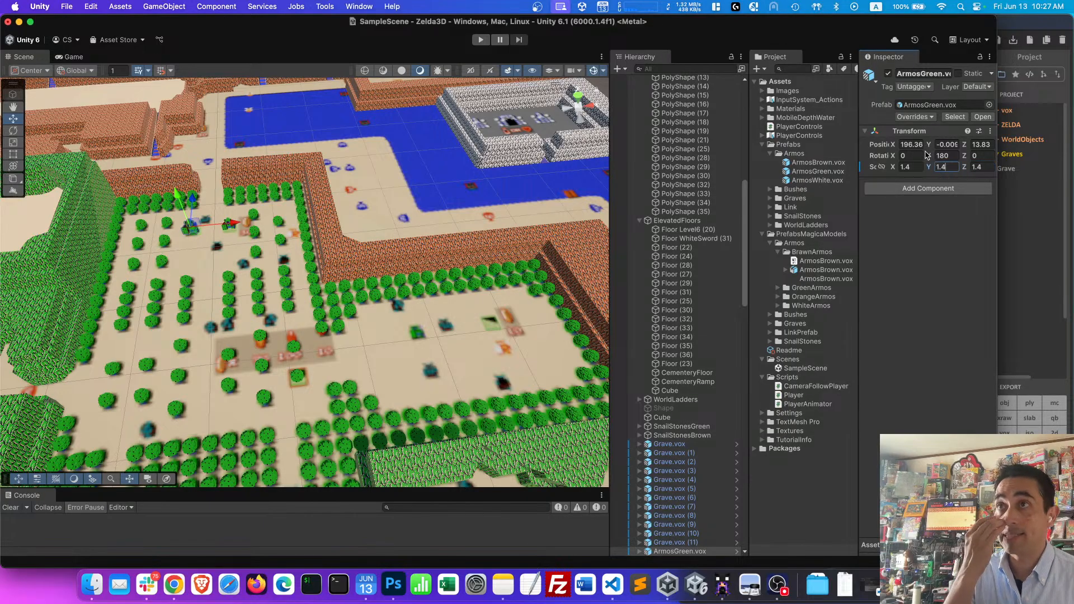
click(924, 118)
click(996, 188)
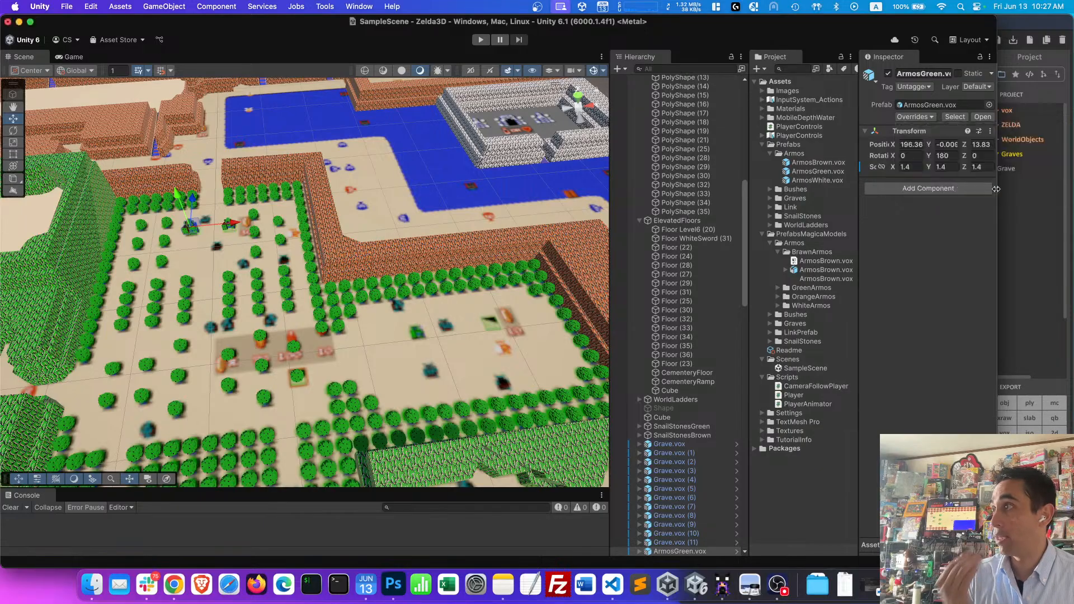
scroll(282, 273, up, 5)
right_click(282, 273)
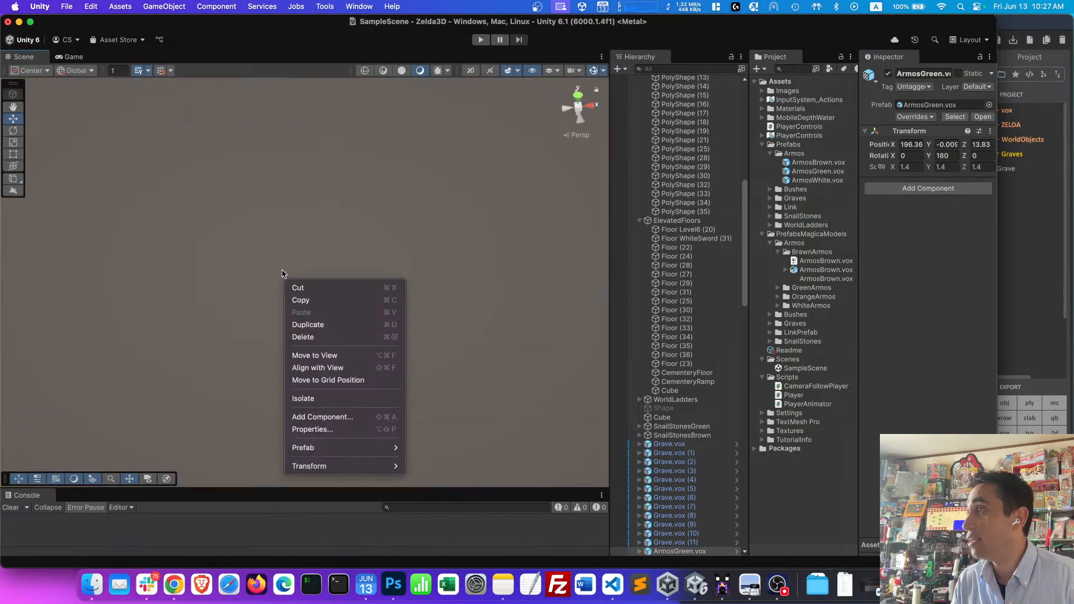
click(268, 253)
scroll(268, 250, down, 5)
right_drag(266, 246, 247, 191)
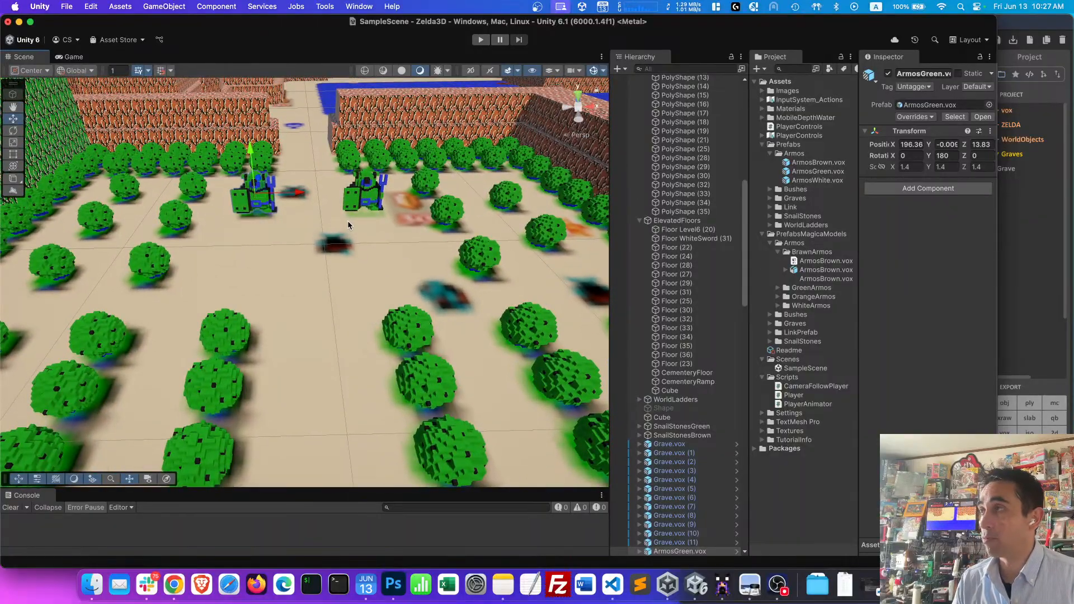
scroll(348, 224, down, 10)
right_drag(355, 253, 347, 323)
key(d)
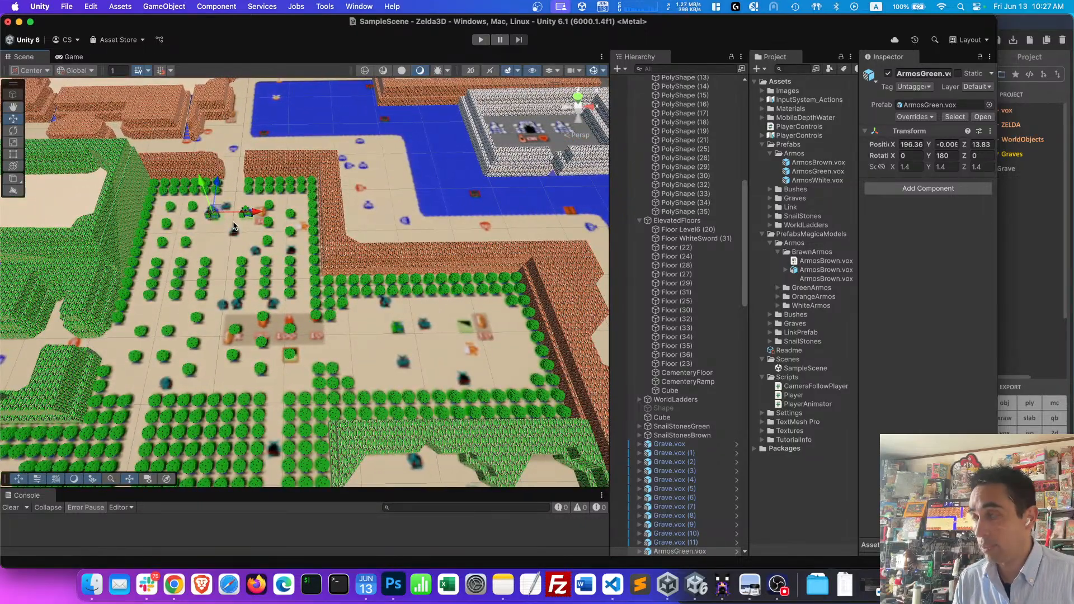
- Duplicate ArmosGreen.vox (1) and move the copy southeast onto the marker in the clearing, at about X 227.5, Z -9.21
scroll(649, 456, down, 10)
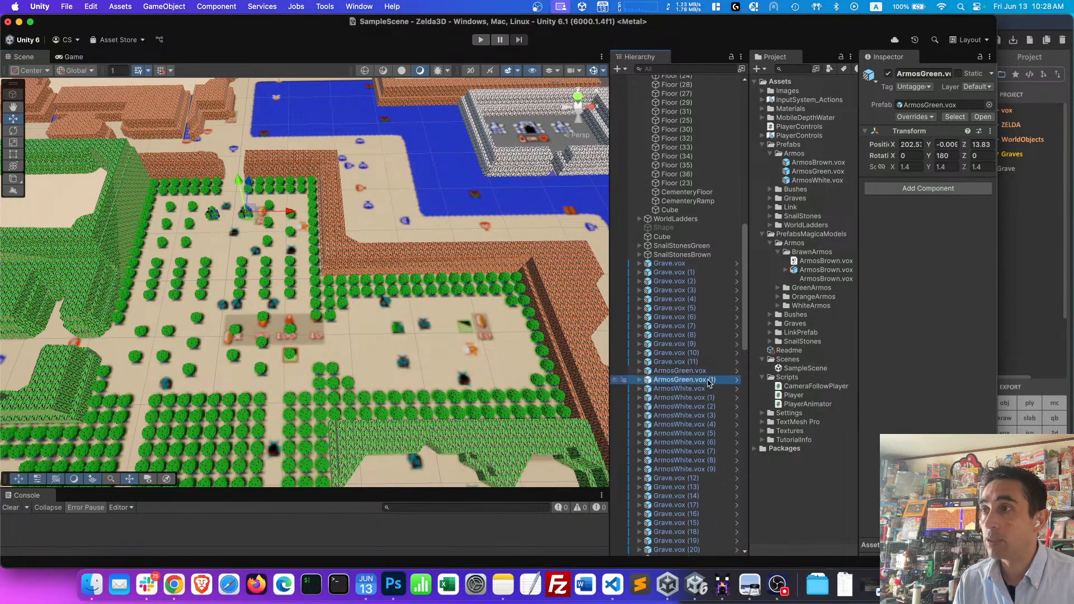
key(super+d)
drag(220, 183, 463, 320)
drag(413, 292, 363, 399)
drag(316, 312, 315, 311)
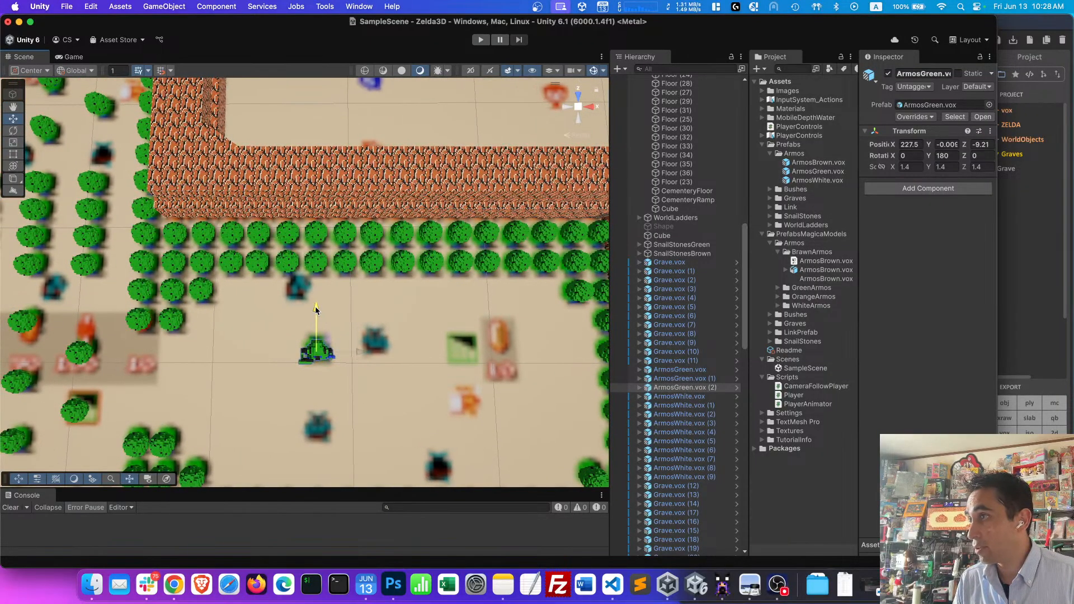
- Duplicate the green Armos in the clearing and move the copy east onto the green marker there
click(659, 387)
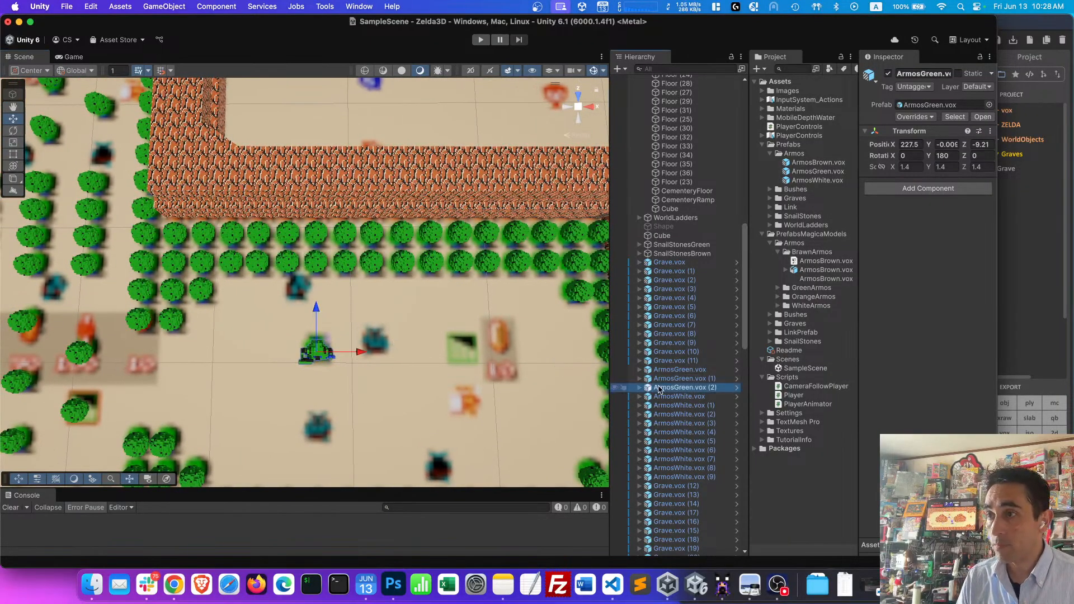
key(super+d)
drag(353, 354, 479, 241)
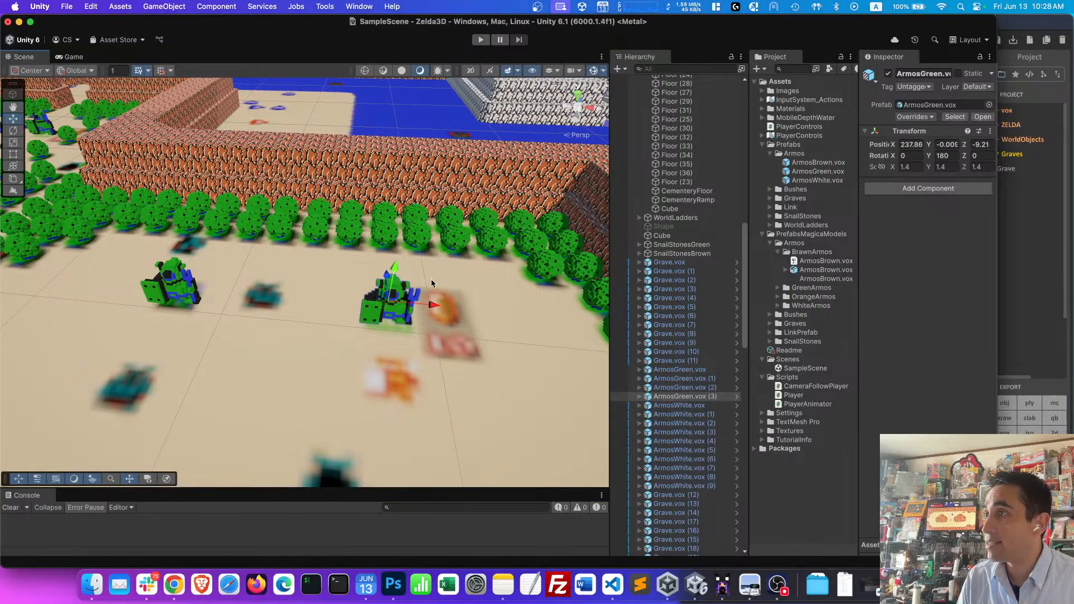
scroll(424, 301, down, 3)
scroll(426, 302, up, 2)
mouse_move(436, 303)
mouse_down()
mouse_move(442, 370)
mouse_move(417, 311)
mouse_up()
- Briefly deactivate Floor (33) in the northeastern mountains to examine the markers beneath it, and reactivate it
scroll(472, 329, down, 10)
right_drag(416, 310, 483, 219)
key(w)
click(482, 219)
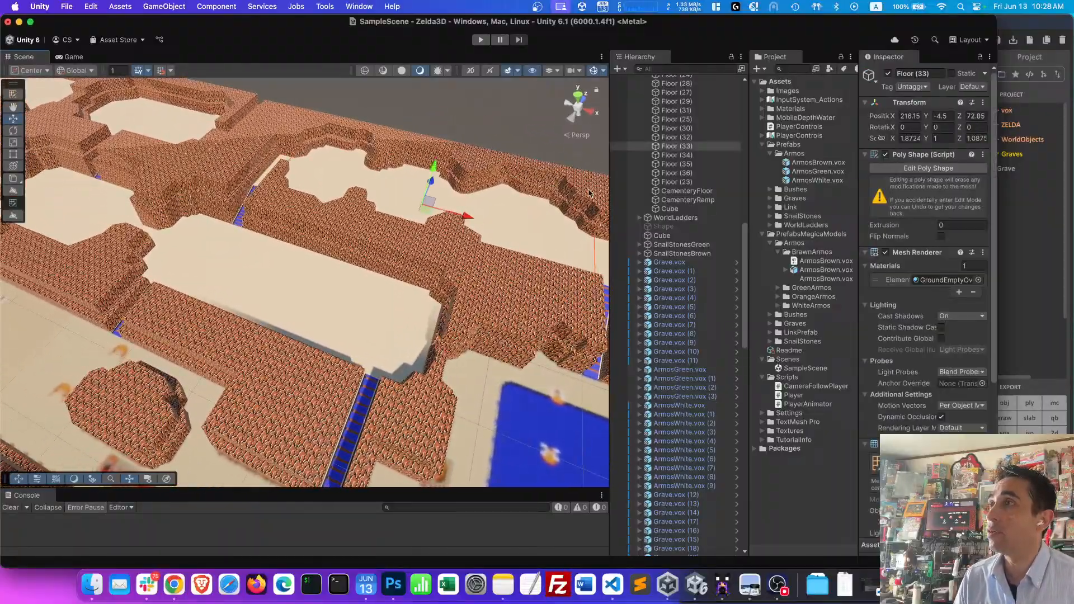
click(888, 74)
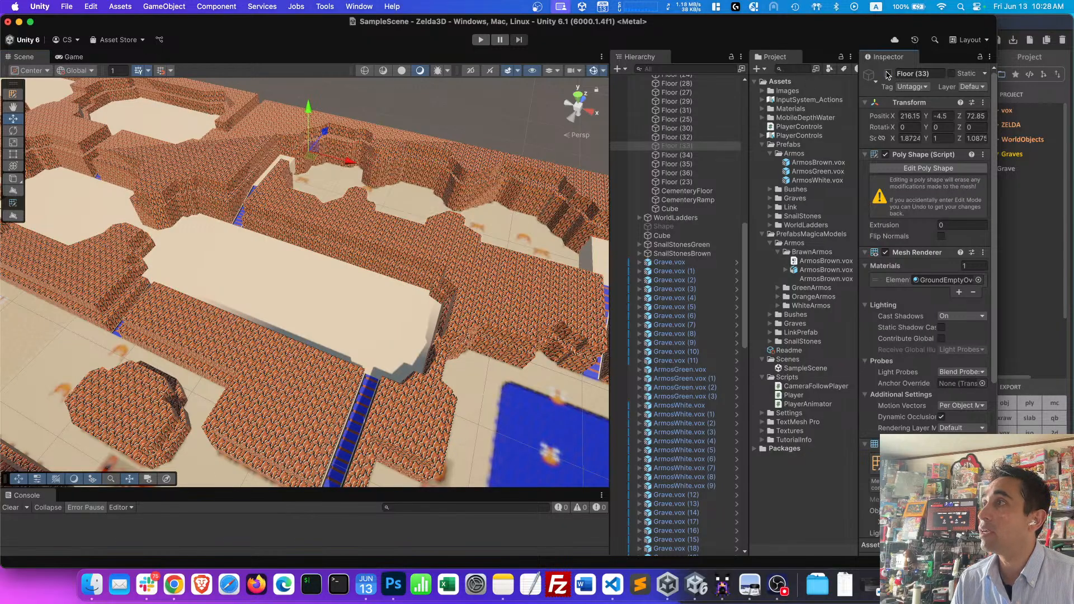
click(888, 73)
- Briefly deactivate the Cube floor under ElevatedFloors to examine the Armos markers beneath it, and reactivate it
click(310, 302)
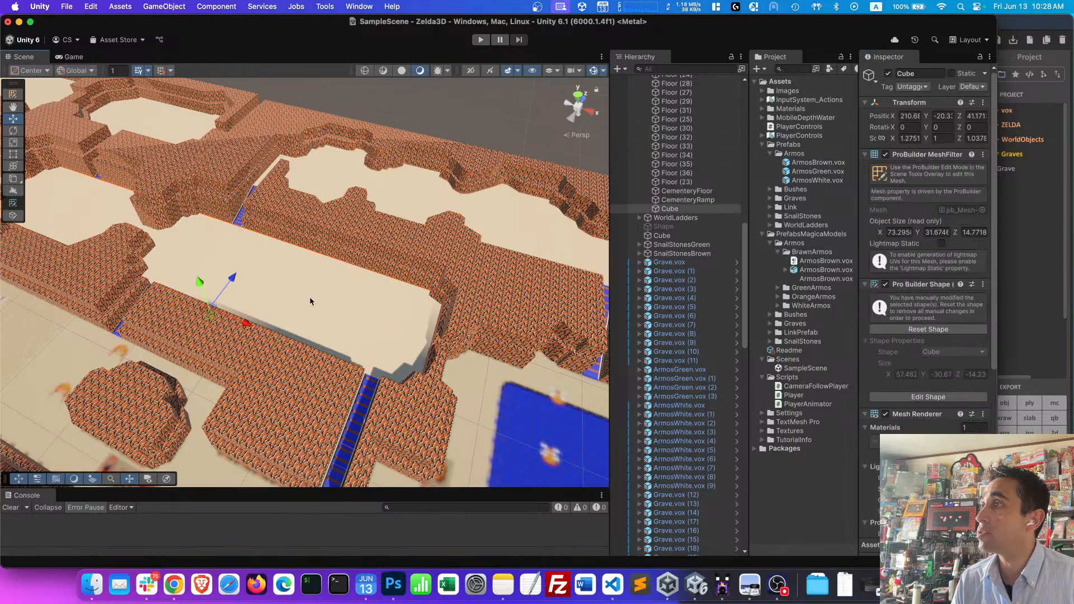
click(889, 74)
right_drag(330, 269, 398, 325)
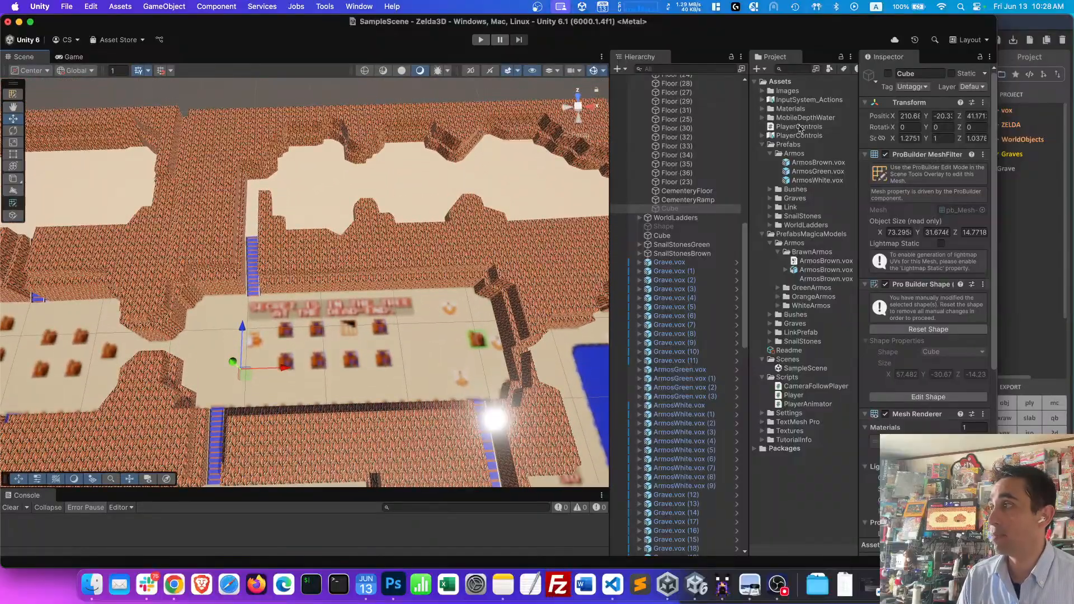
click(888, 74)
- Locate the brown Armos group in the northwestern elevated corridor and frame the northern Armos of its westernmost pair
scroll(354, 285, down, 10)
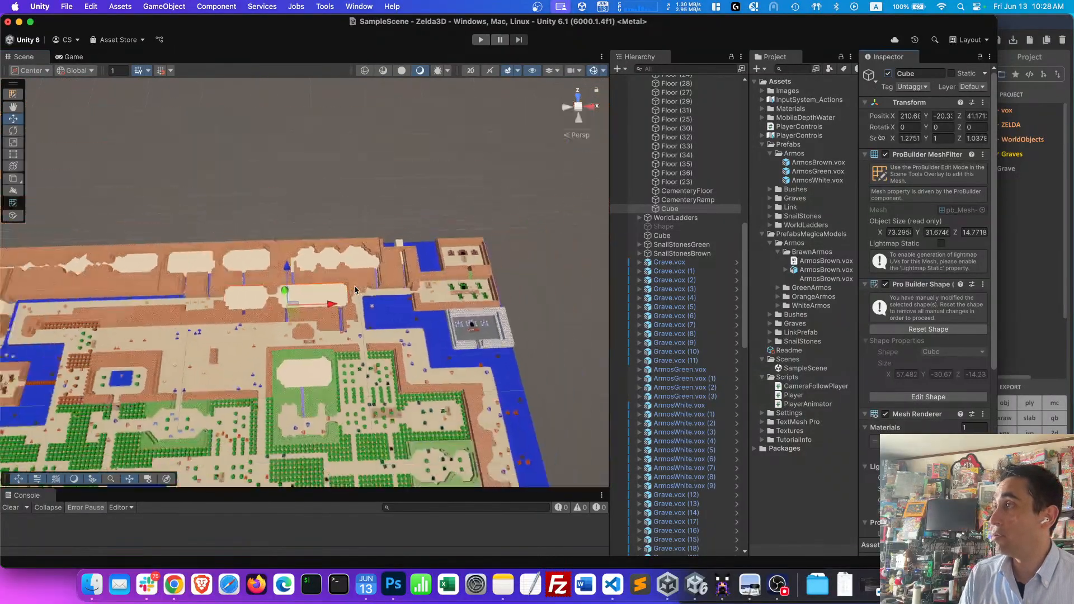
right_drag(355, 285, 210, 280)
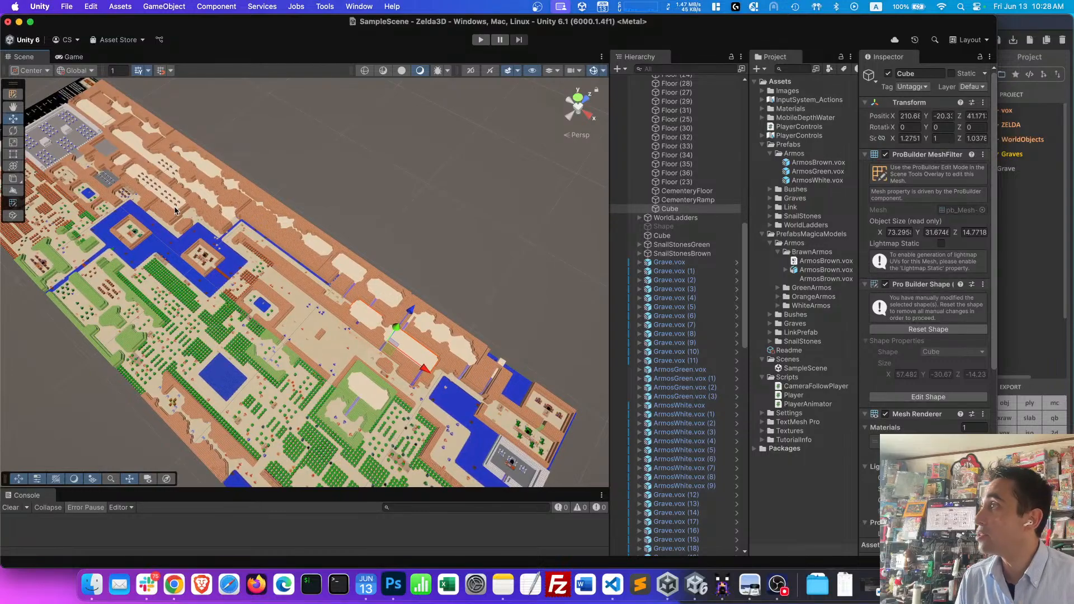
click(163, 164)
key(f)
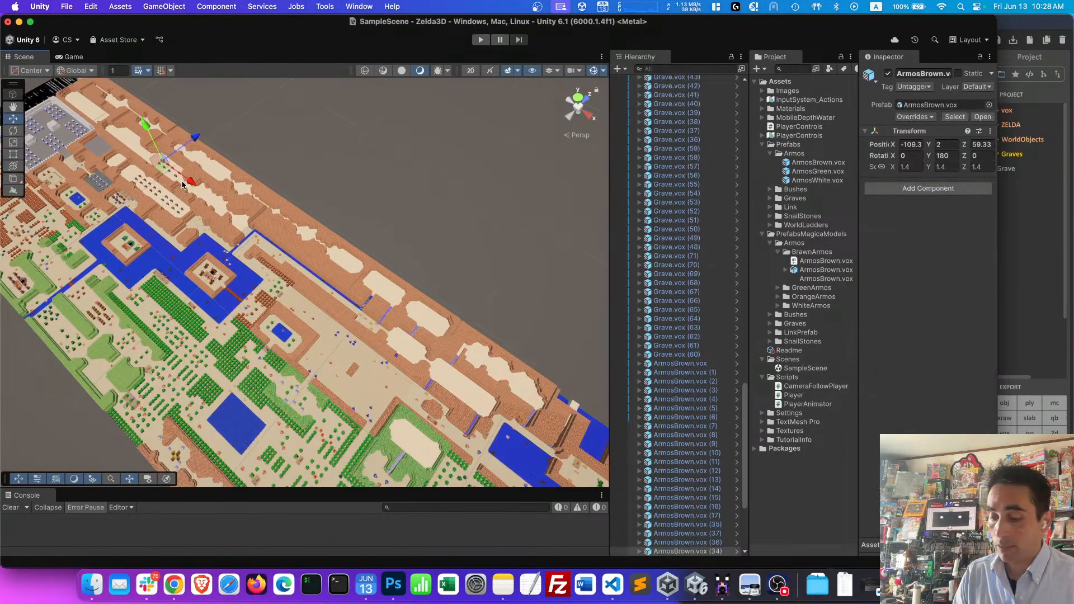
scroll(351, 204, down, 10)
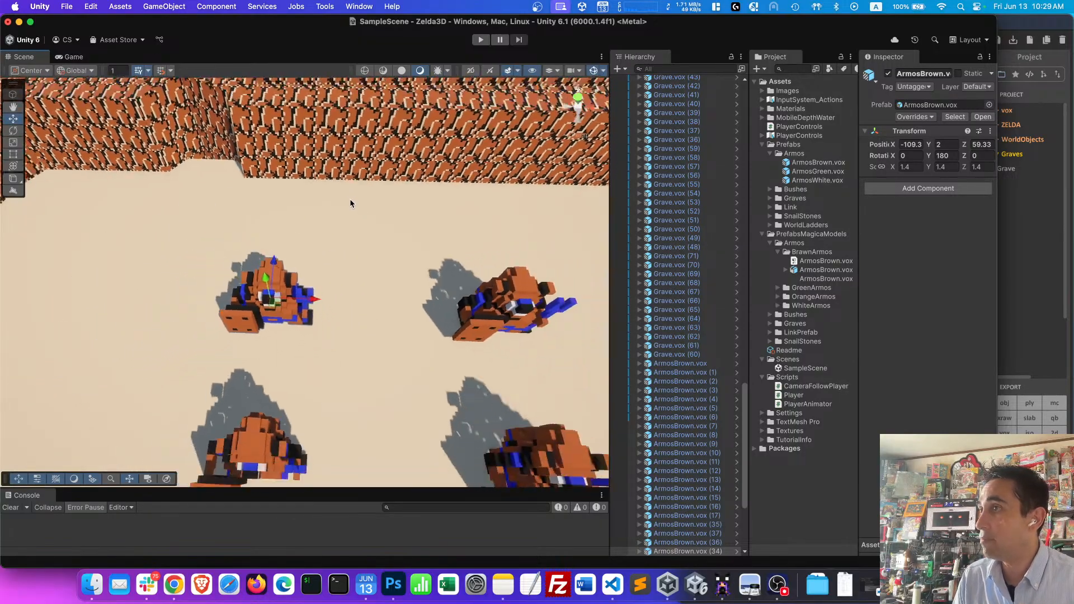
mouse_move(351, 203)
right_down()
mouse_move(340, 242)
mouse_move(354, 224)
mouse_move(340, 210)
right_up()
key(d)
scroll(340, 210, down, 10)
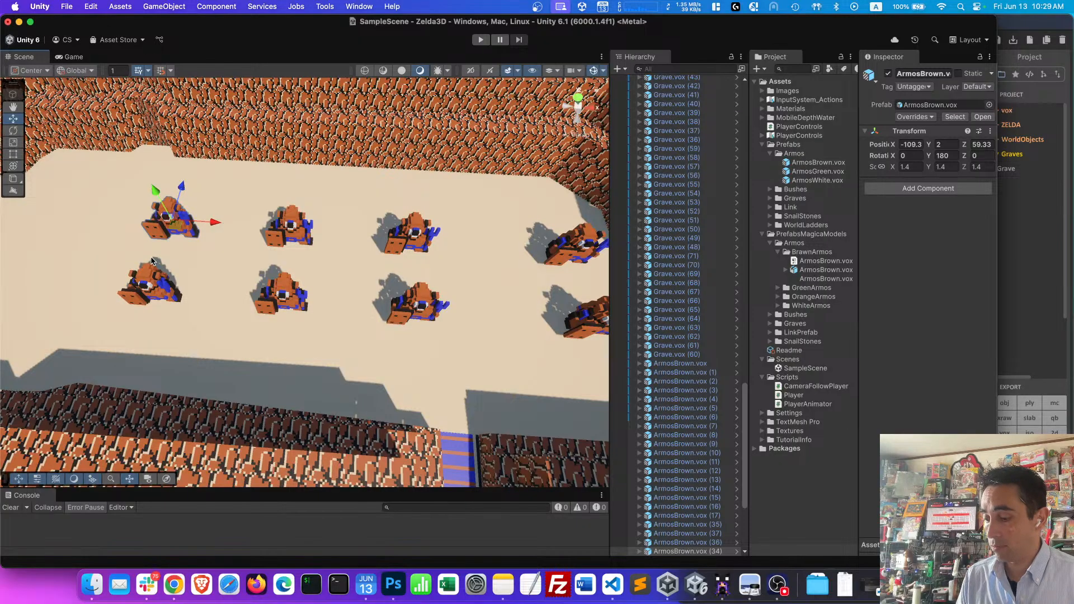
- Select the three westernmost pairs of brown Armos in the corridor and duplicate all six
shift+click(152, 283)
shift+click(279, 224)
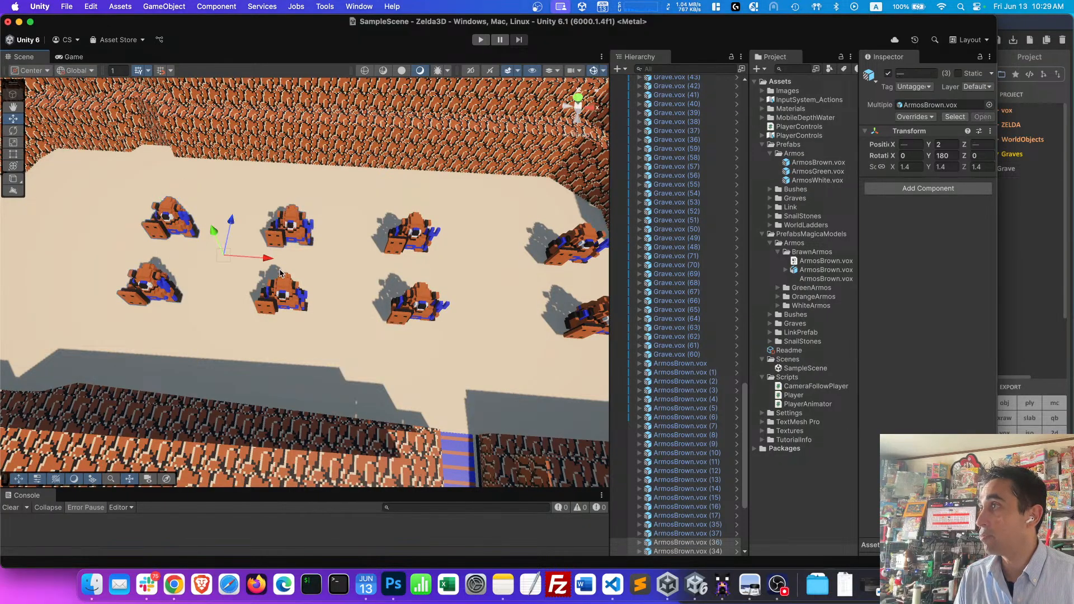
shift+click(278, 292)
shift+click(390, 242)
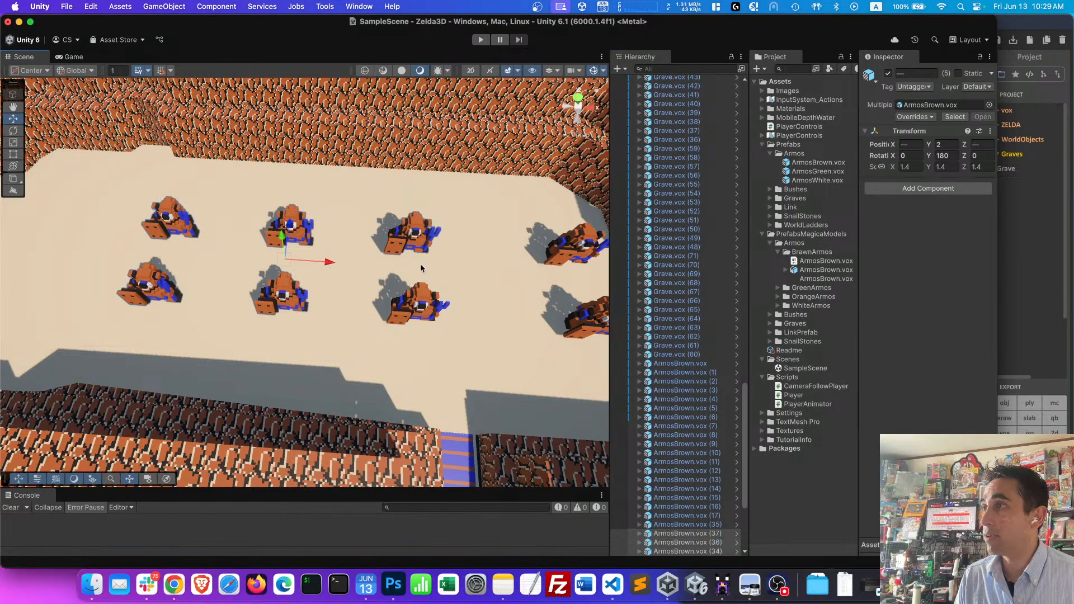
shift+click(421, 310)
scroll(688, 426, down, 6)
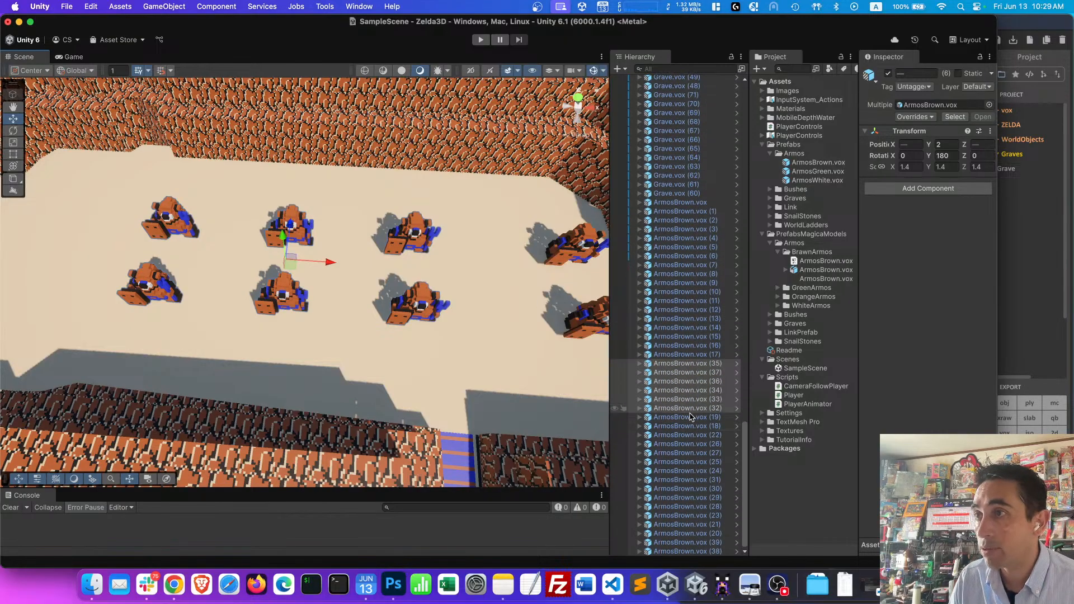
key(super+d)
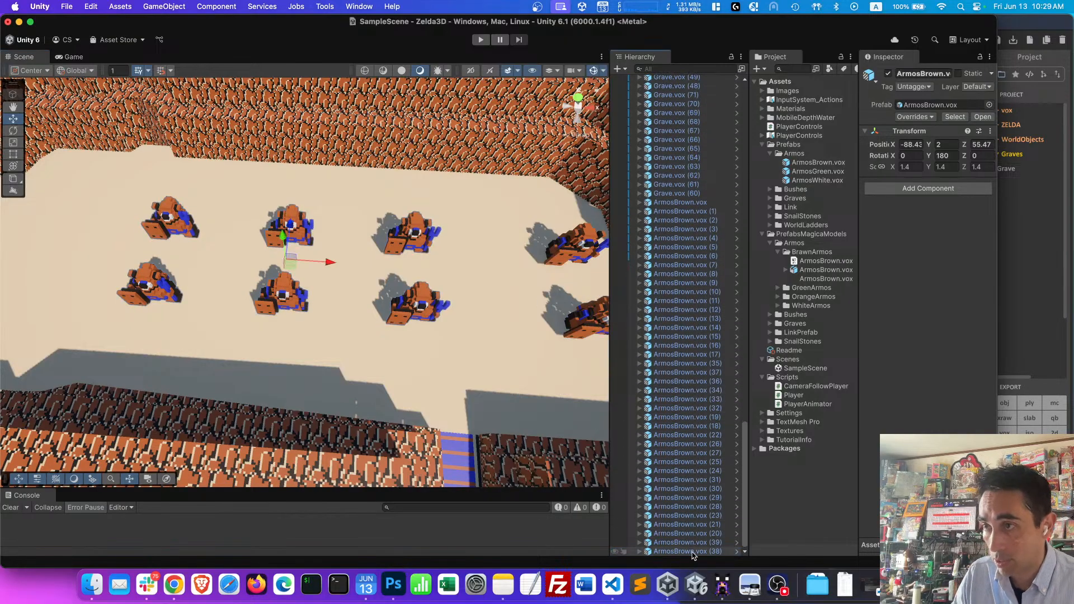
- Move the six duplicated brown Armos east along the corridor onto the Cube plateau near the northeastern lake
scroll(450, 289, down, 2)
scroll(451, 289, down, 10)
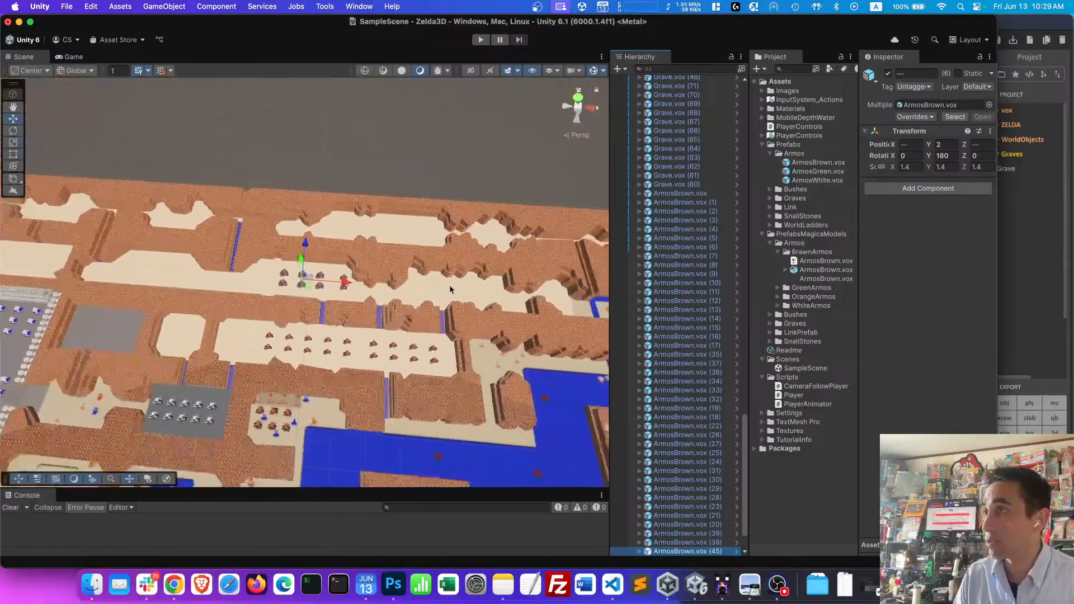
drag(345, 285, 579, 302)
scroll(530, 296, down, 5)
scroll(530, 295, down, 4)
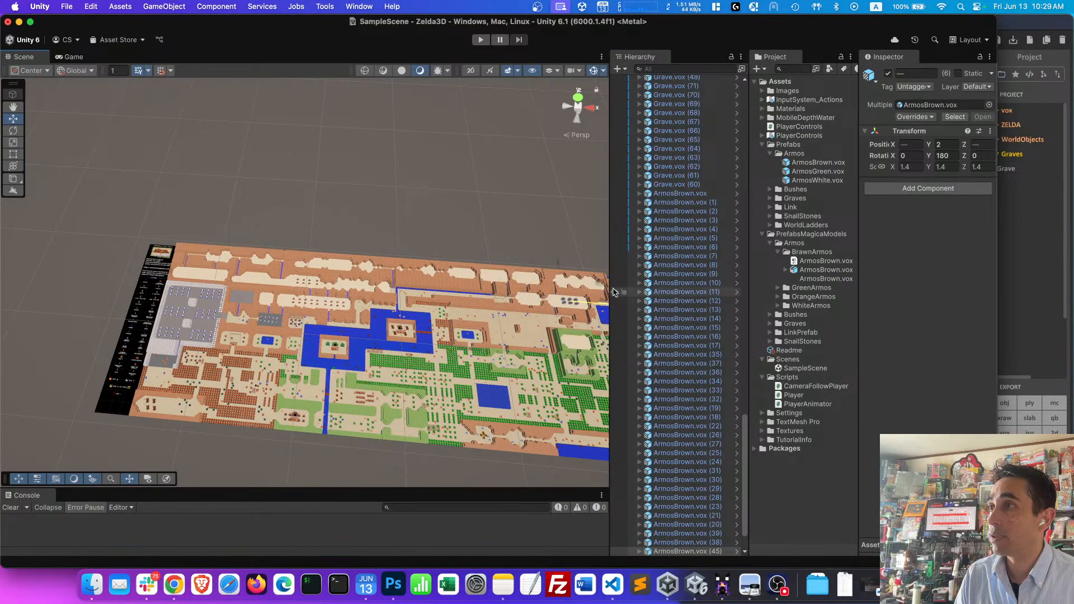
key(f)
scroll(534, 307, down, 6)
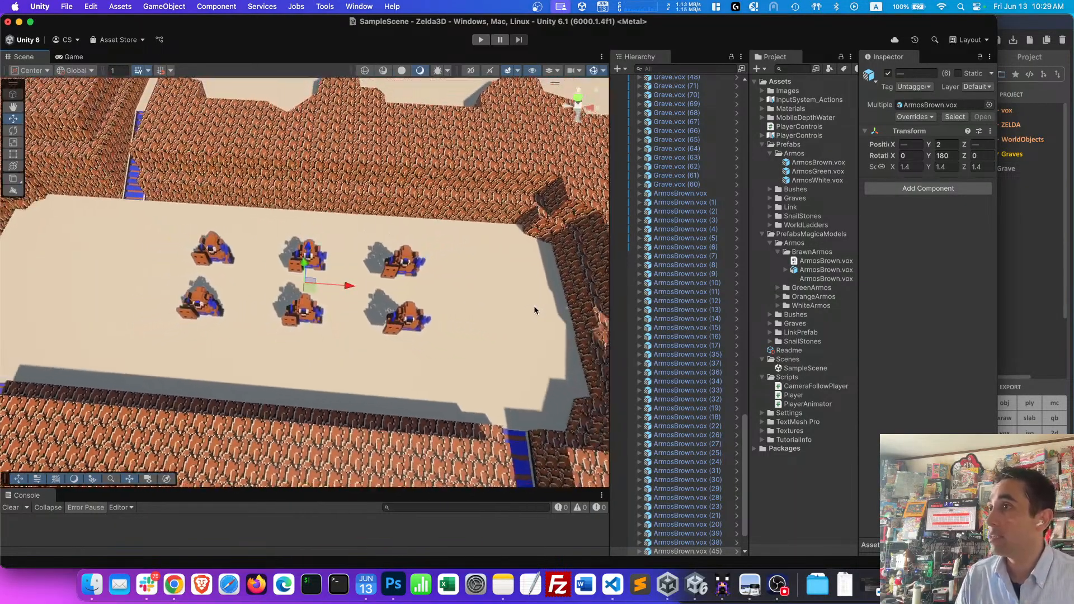
- Deactivate the Cube floor to expose its markers and shift the six Armos west to align the first pair with its markers
click(414, 285)
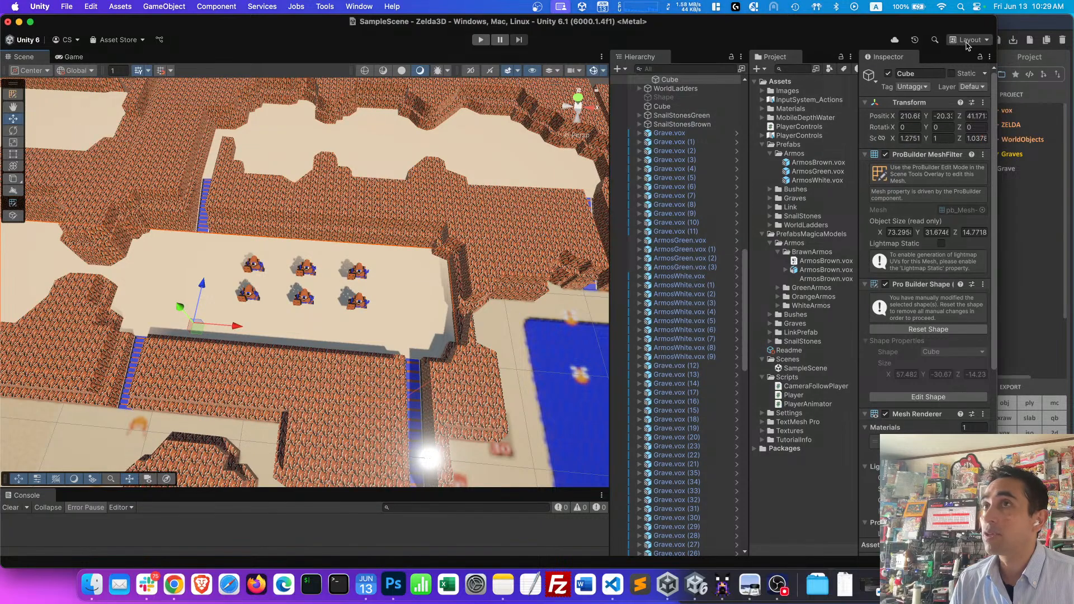
click(888, 74)
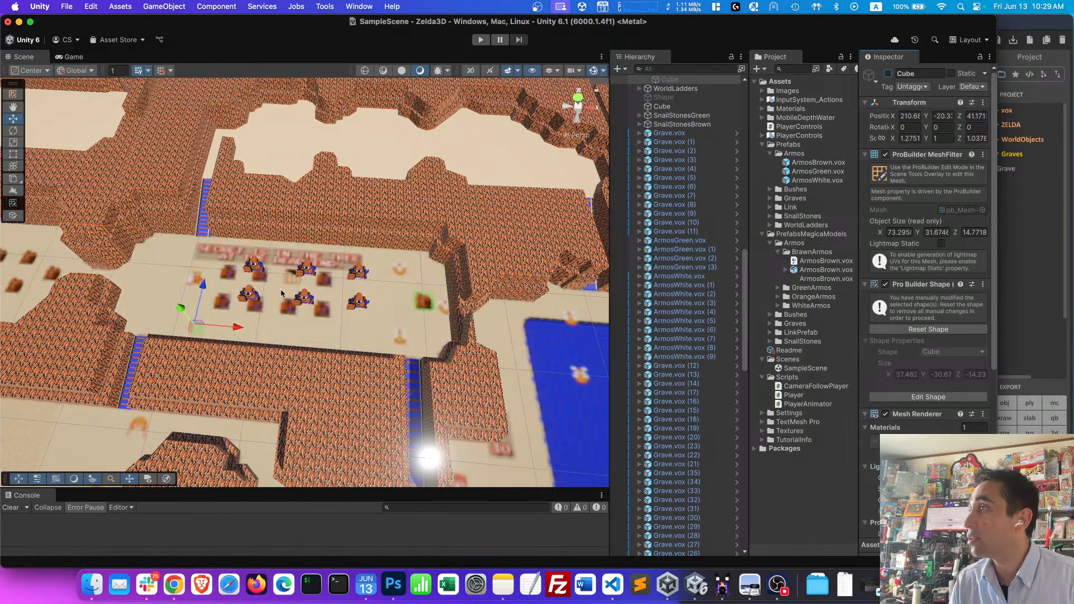
click(253, 292)
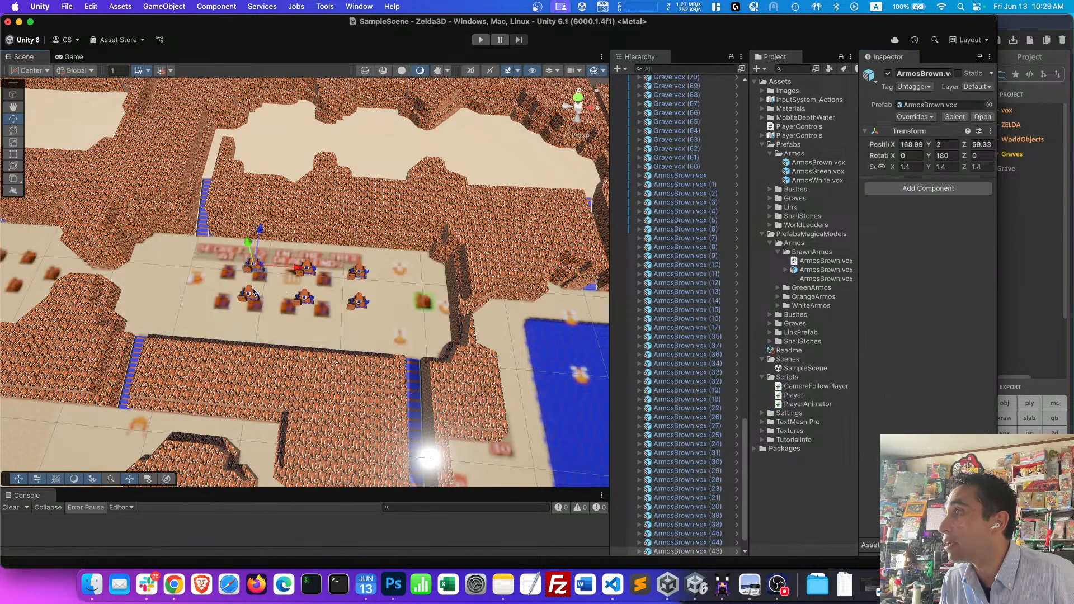
shift+click(293, 272)
shift+click(309, 302)
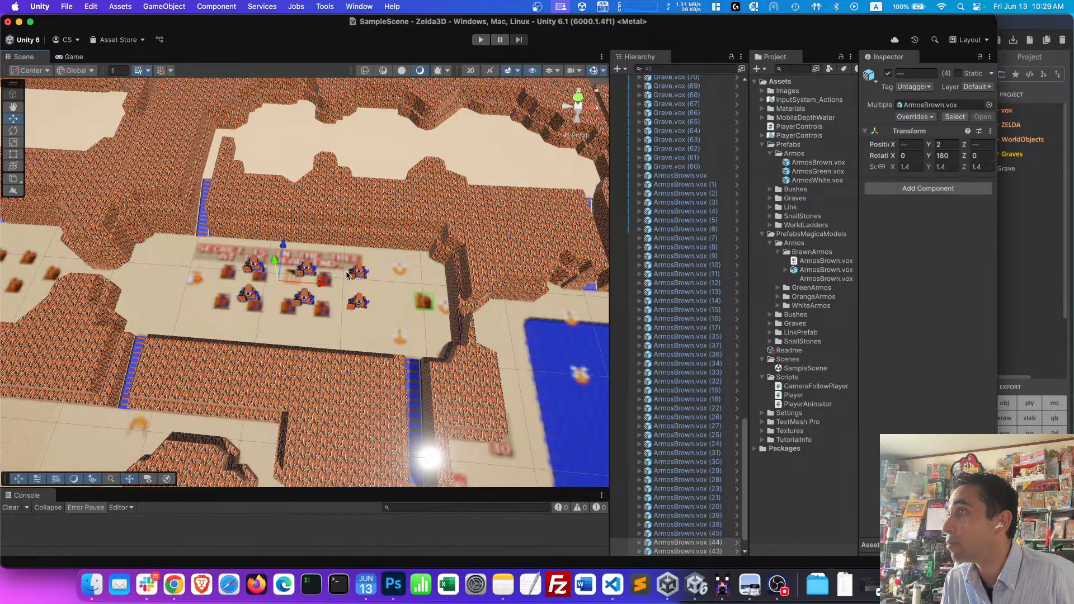
shift+click(358, 302)
drag(343, 285, 318, 283)
right_drag(317, 288, 314, 341)
key(w)
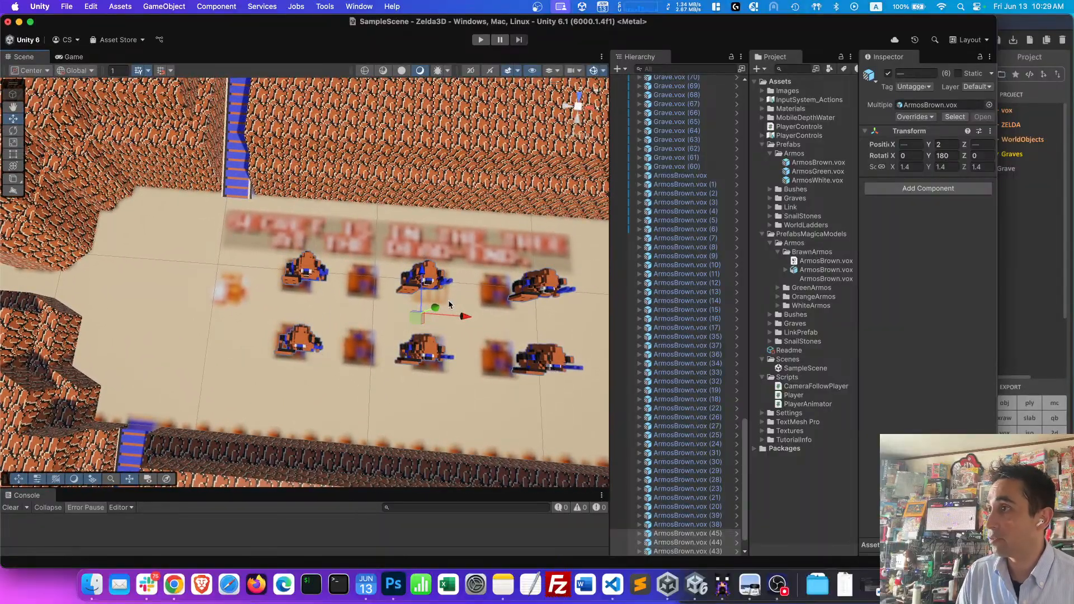
- Move the middle pair of the six brown Armos west onto the second pair of markers
click(432, 280)
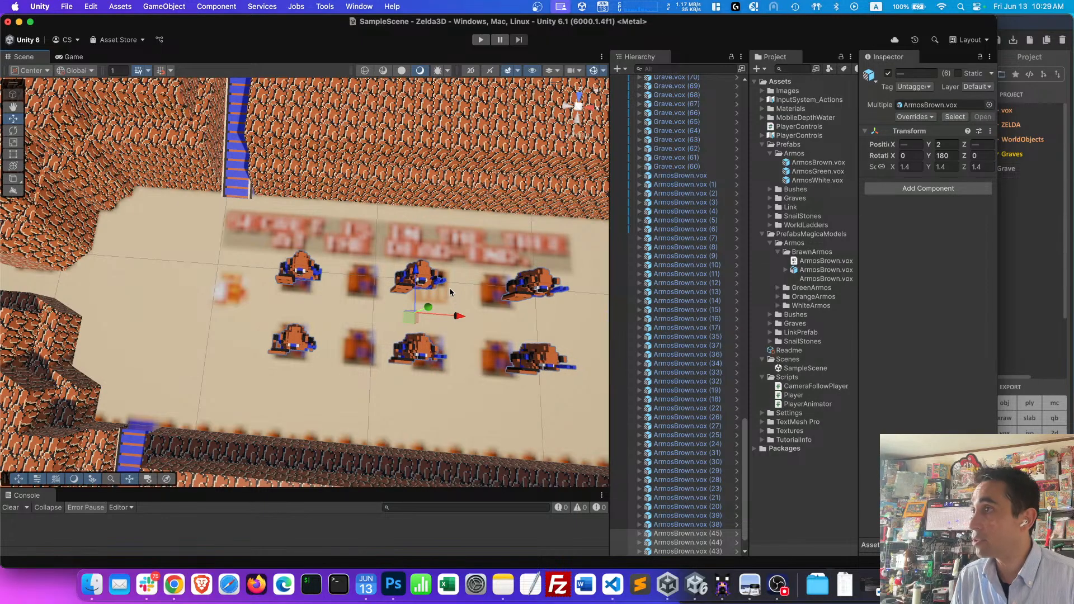
shift+click(427, 350)
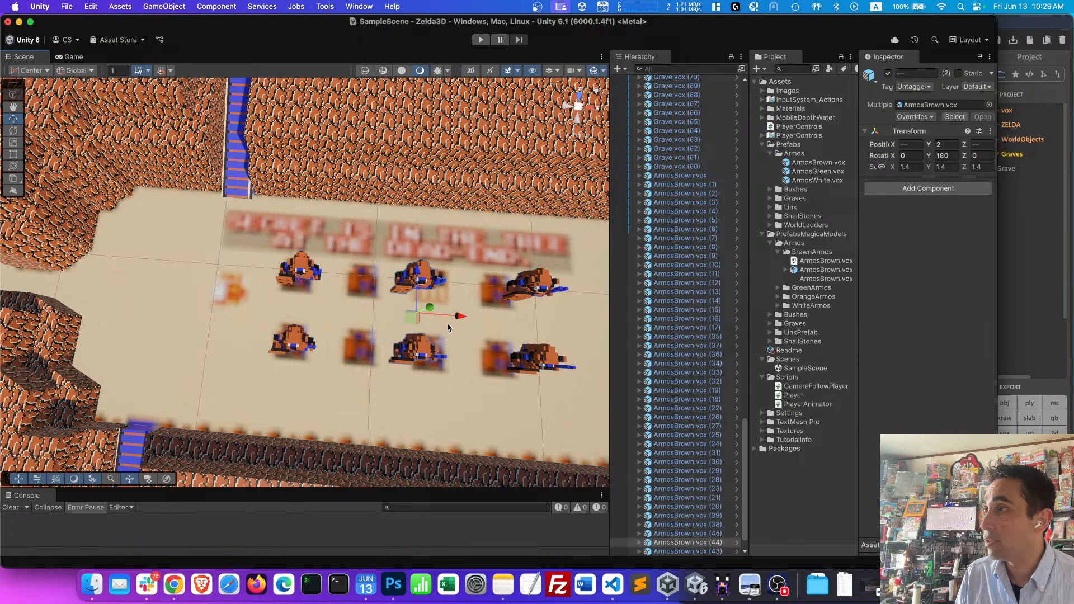
drag(459, 313, 408, 318)
- Duplicate the second pair of brown Armos and move the copies east onto the third pair of markers
right_drag(451, 321, 451, 321)
key(d)
drag(313, 303, 390, 307)
key(super+d)
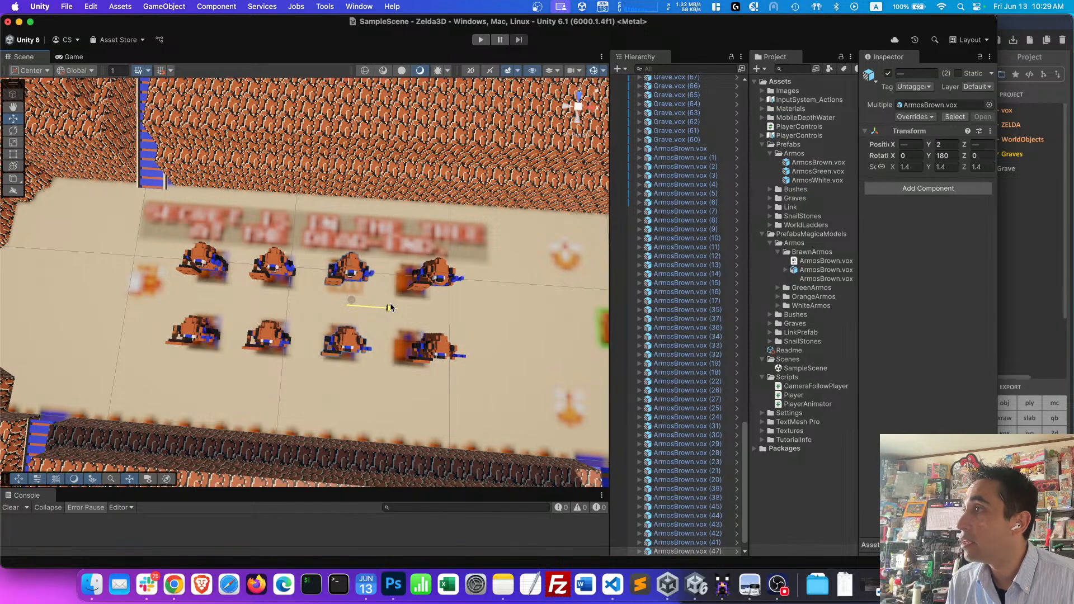
- Shift the easternmost pair of brown Armos slightly west onto the fourth pair of markers
key(d)
right_drag(393, 292, 316, 255)
click(315, 255)
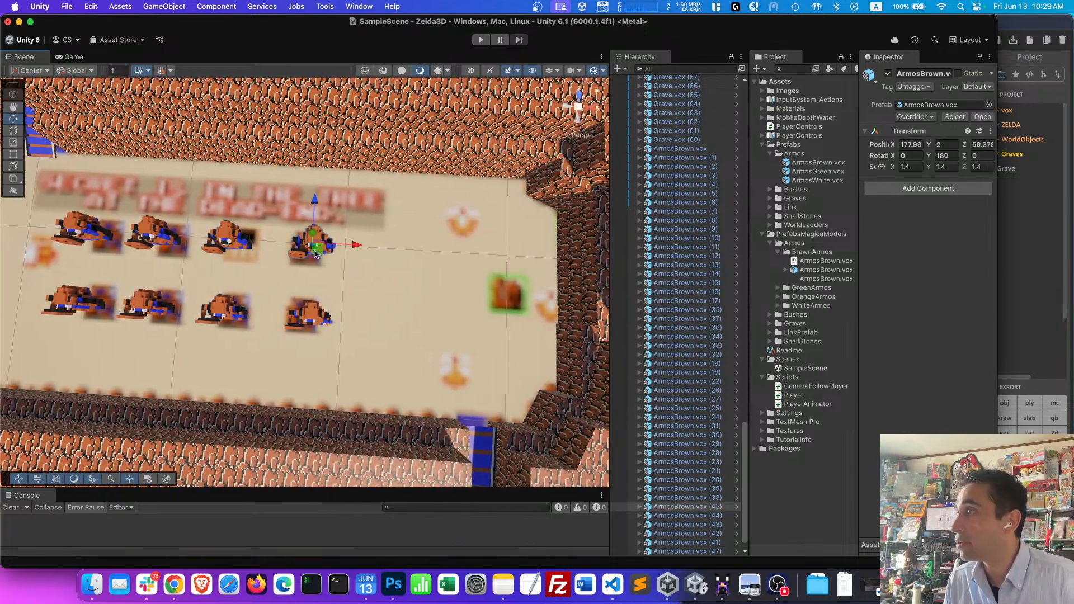
shift+click(313, 316)
drag(349, 282, 345, 282)
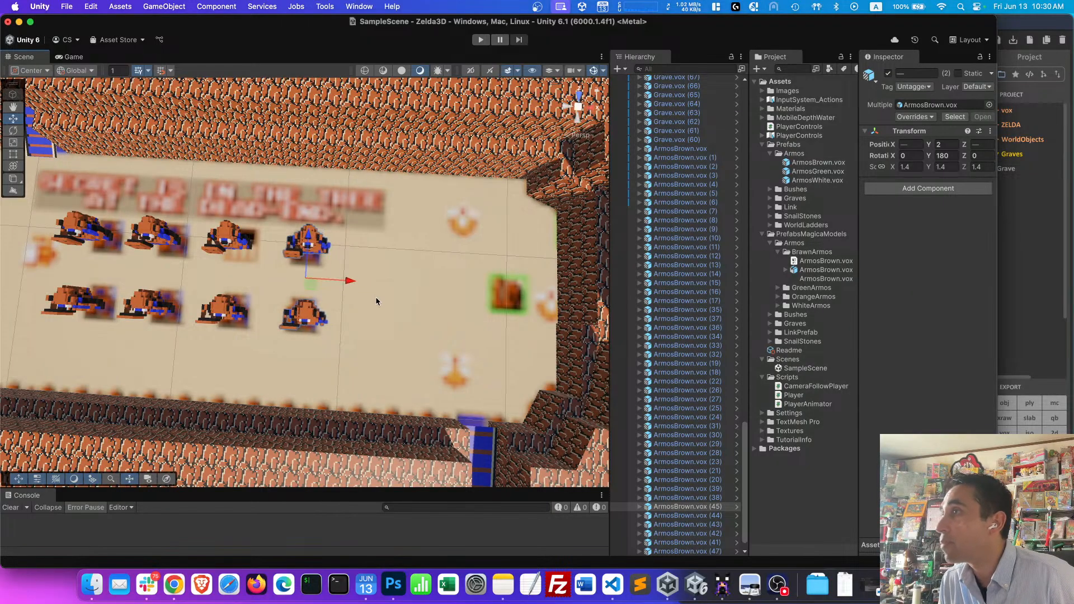
- Reactivate the hidden Cube floor in the ElevatedFloors group beneath the eight brown Armos
scroll(371, 297, down, 3)
scroll(655, 273, up, 1)
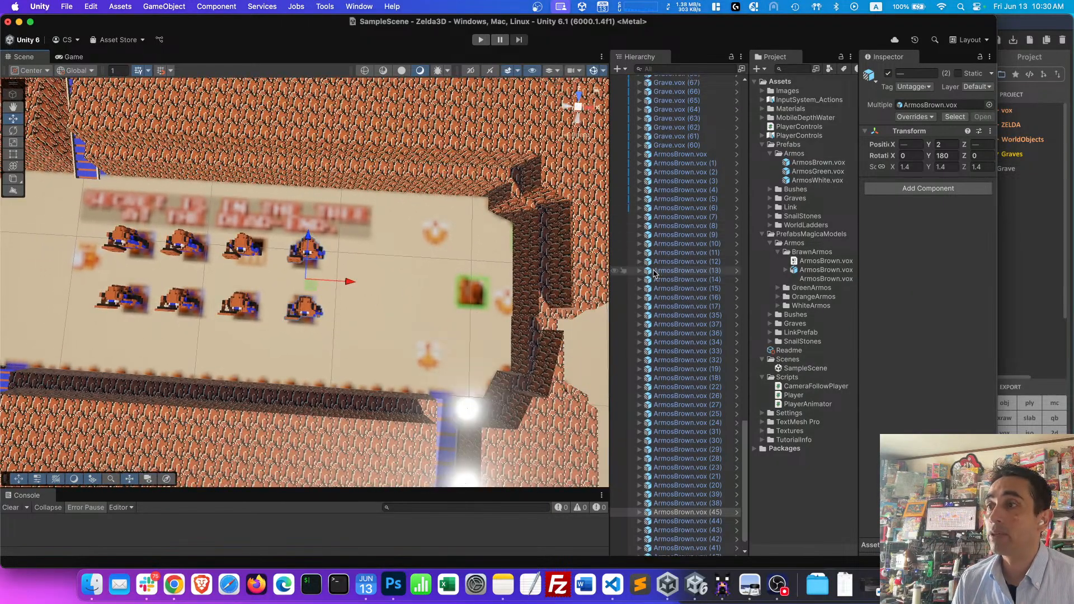
scroll(655, 273, up, 20)
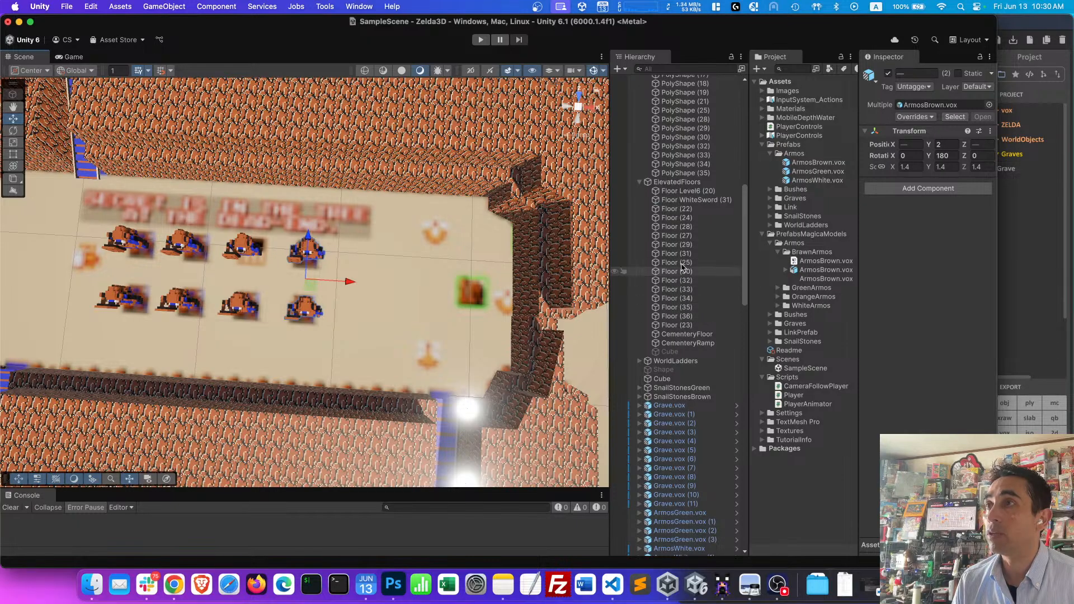
scroll(682, 268, up, 15)
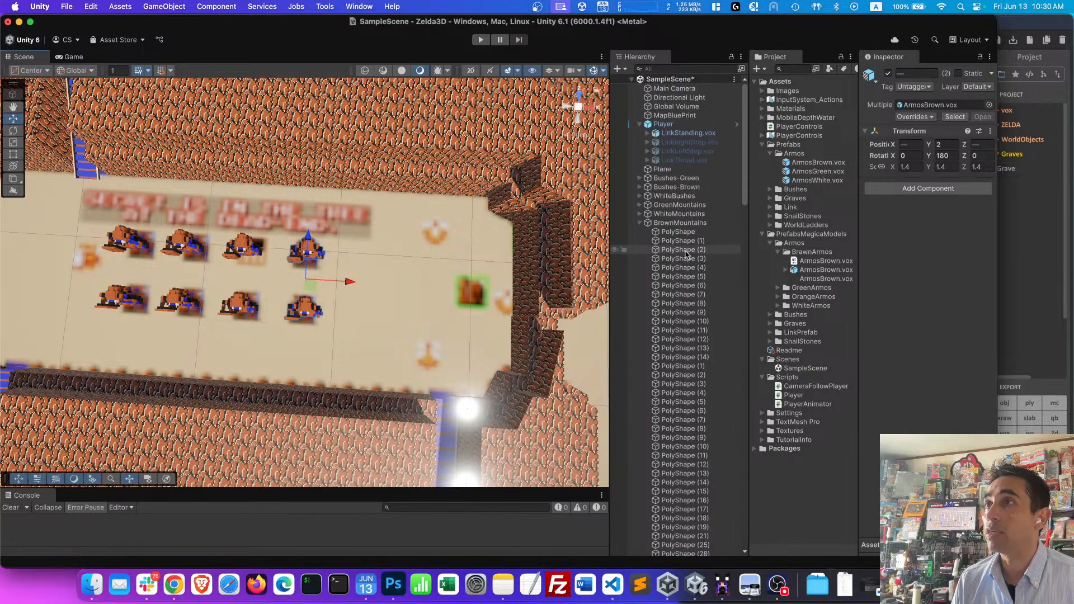
scroll(686, 252, down, 10)
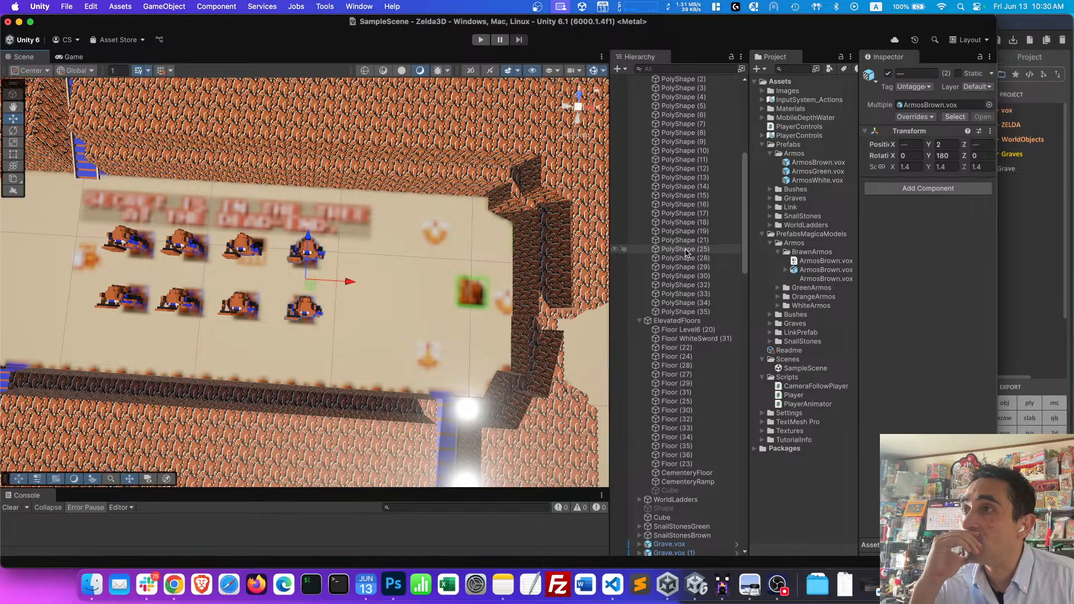
scroll(686, 253, up, 10)
scroll(692, 247, down, 4)
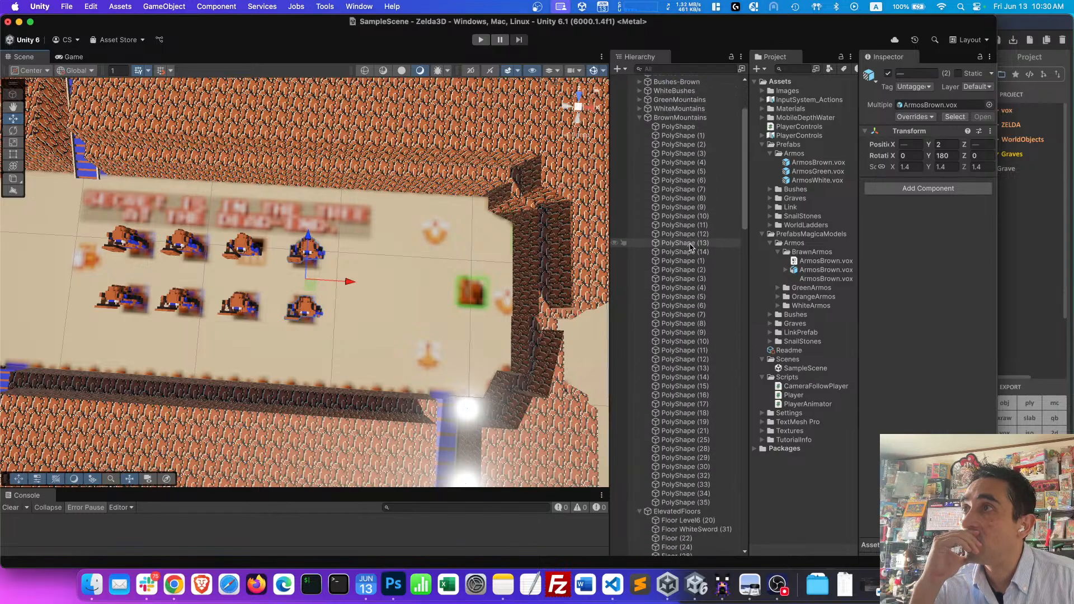
scroll(692, 247, down, 12)
scroll(690, 248, down, 20)
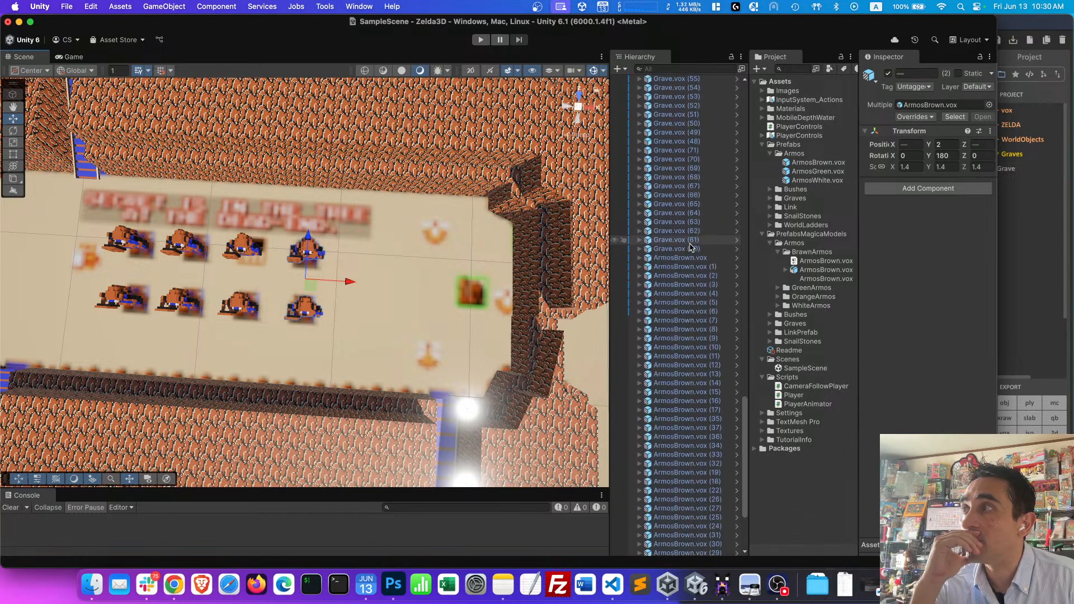
scroll(690, 248, up, 20)
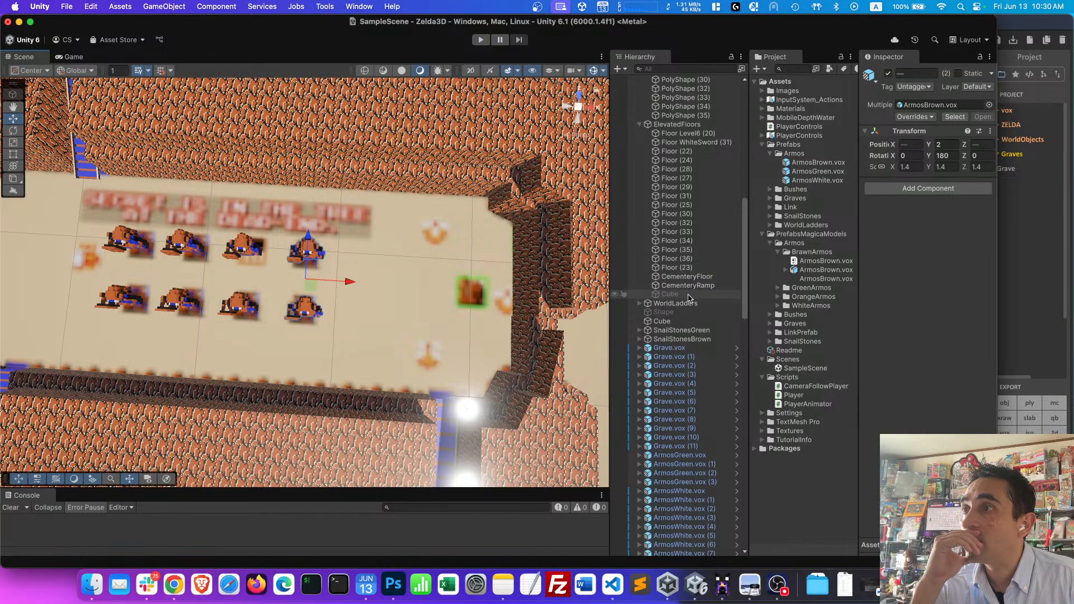
click(671, 294)
click(888, 73)
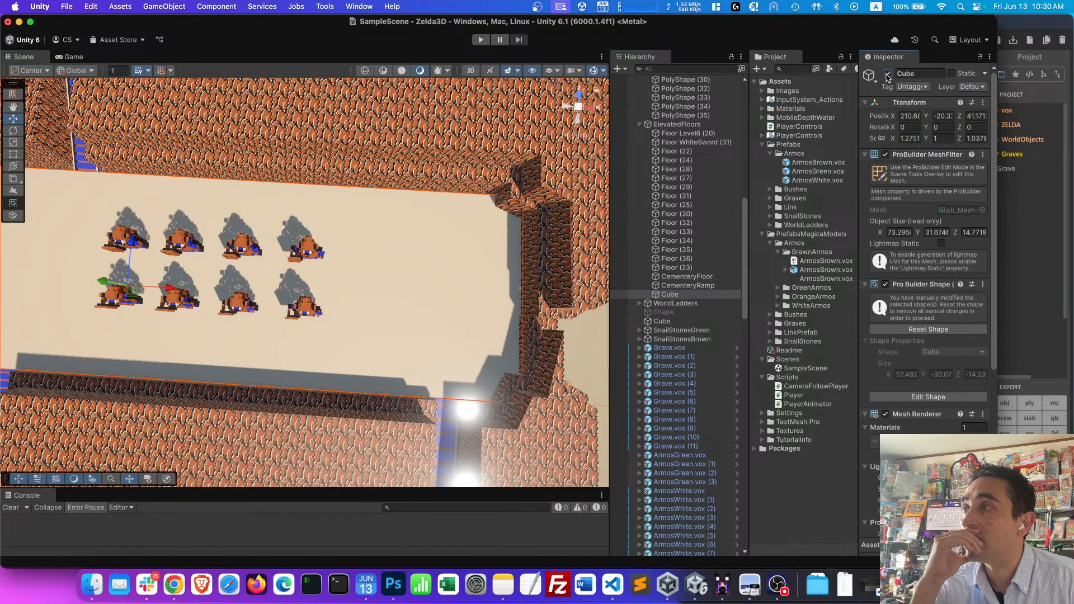
scroll(414, 296, down, 2)
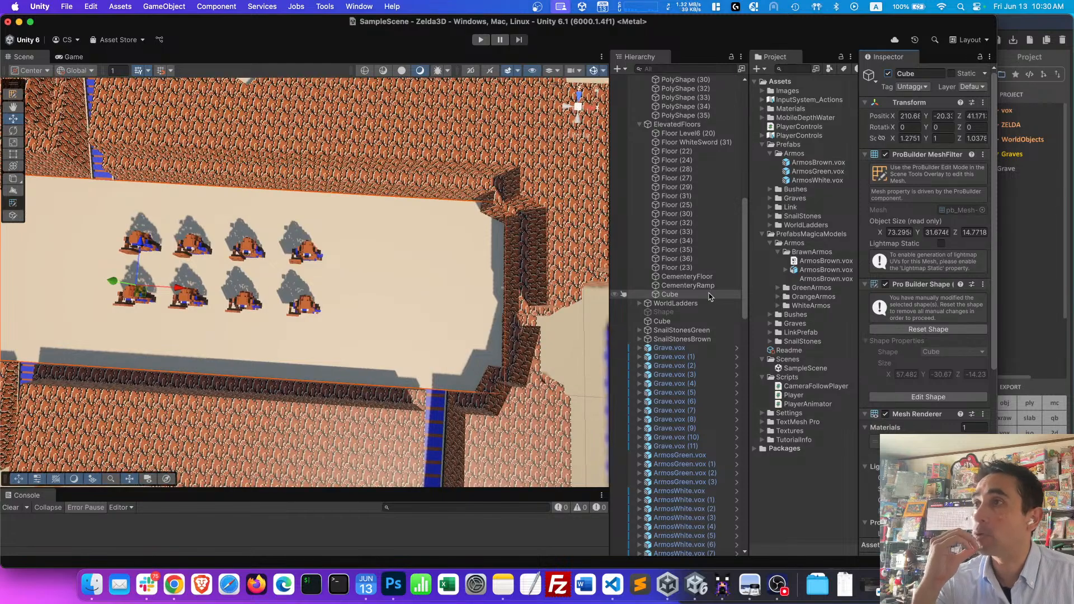
- Rename the Cube floor in the ElevatedFloors group to "Floor DtgMtn"
click(671, 294)
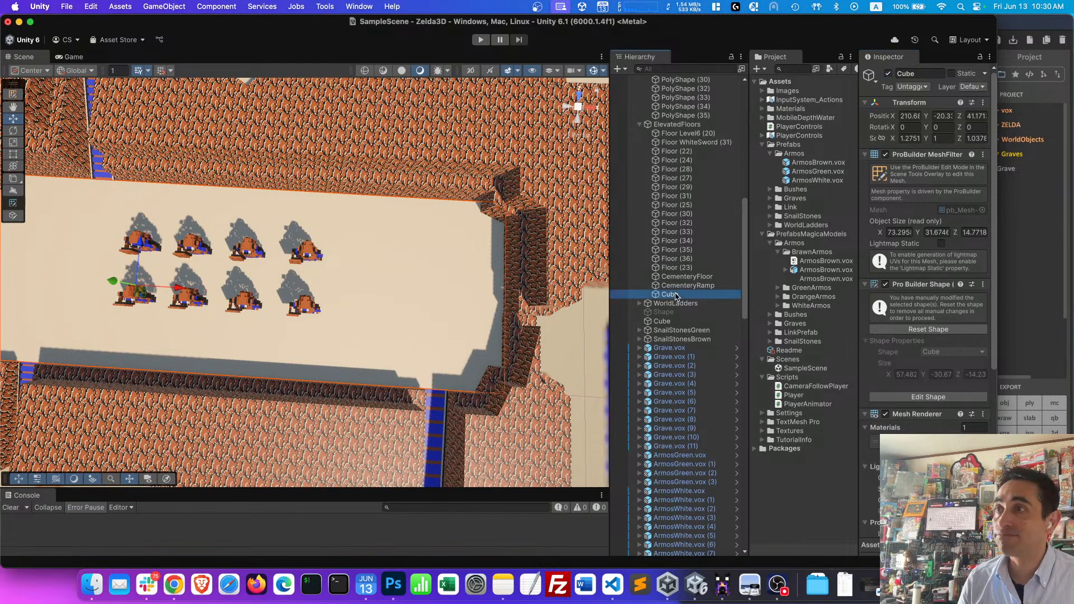
click(673, 295)
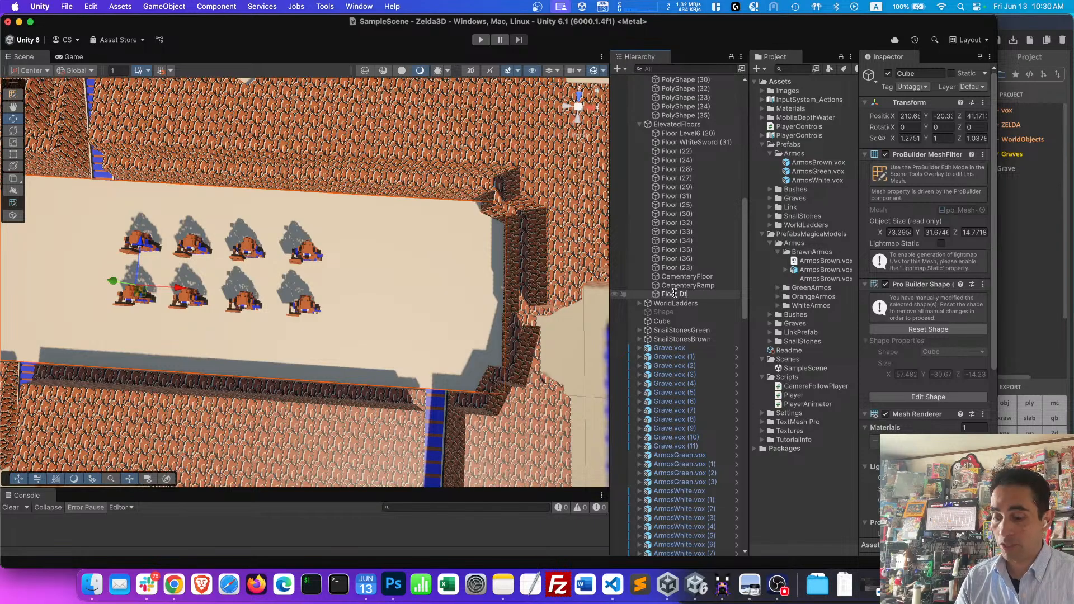
text(gM)
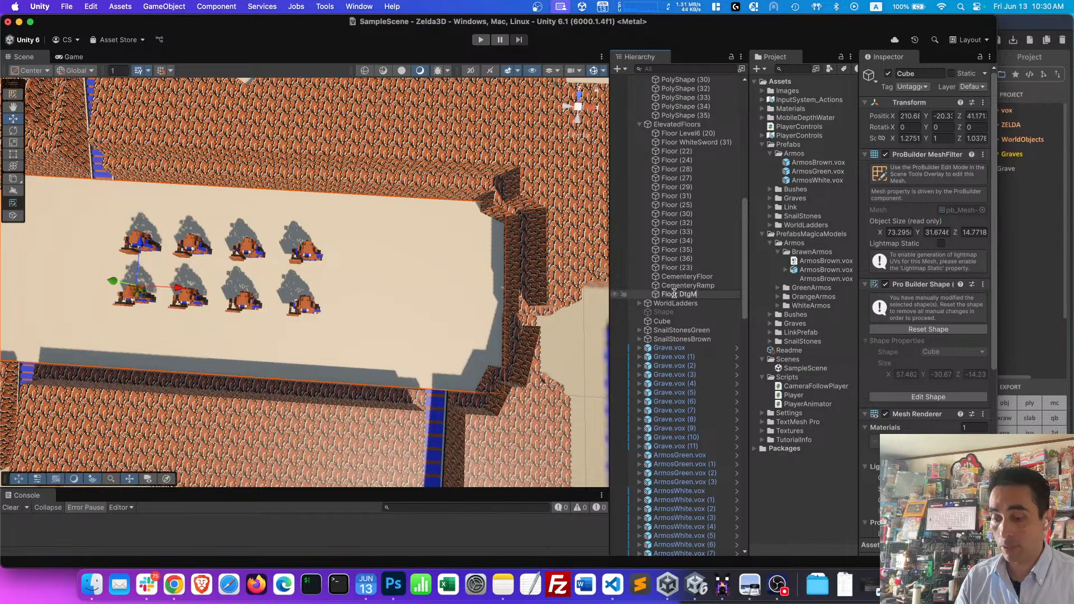
text(tn)
key(Return)
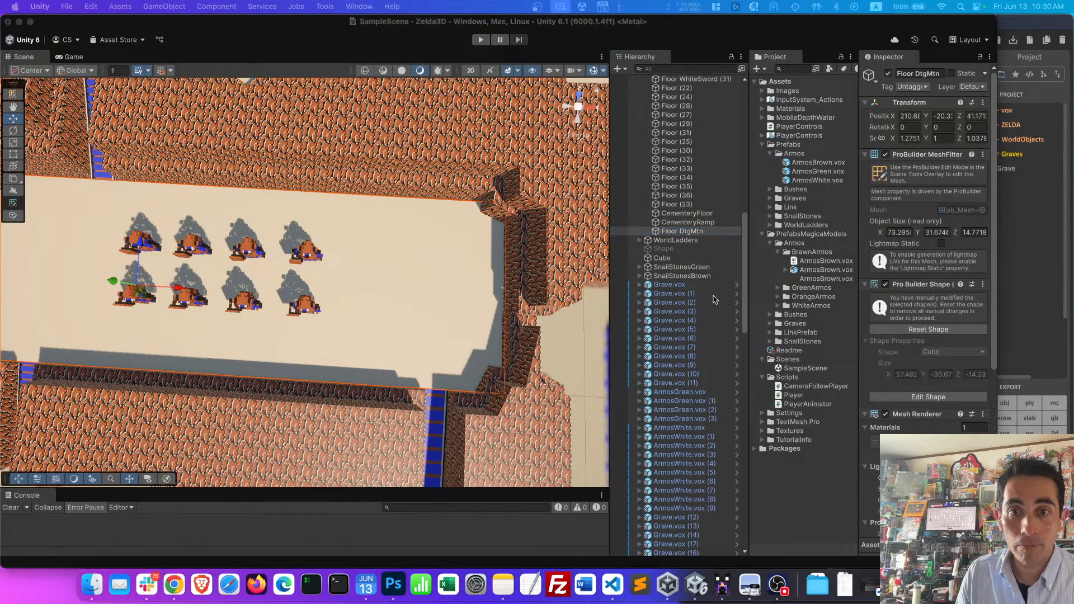
scroll(409, 213, down, 10)
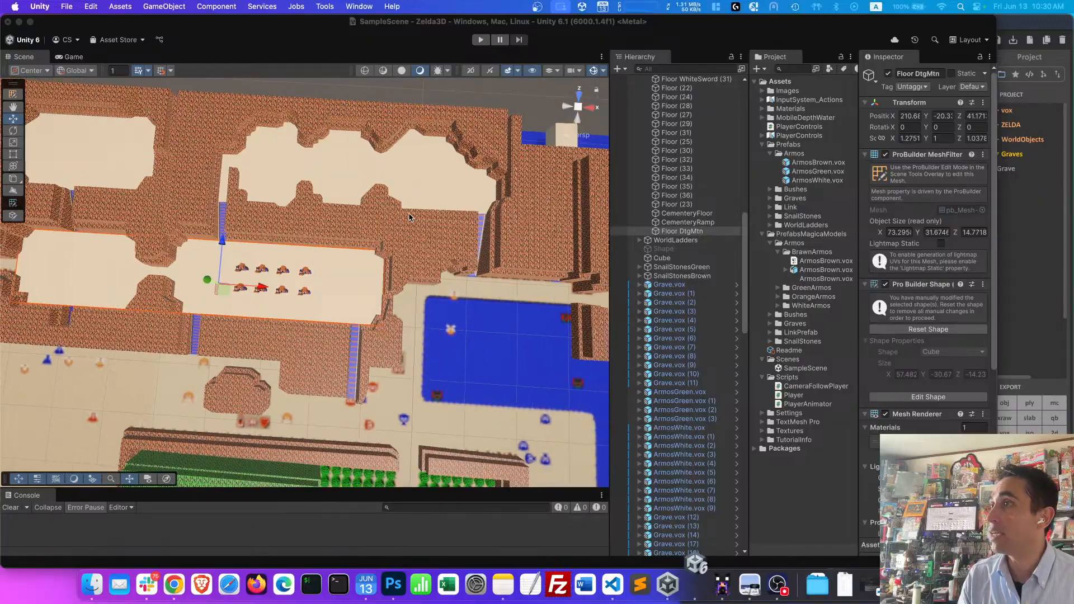
alt+drag(410, 218, 292, 122)
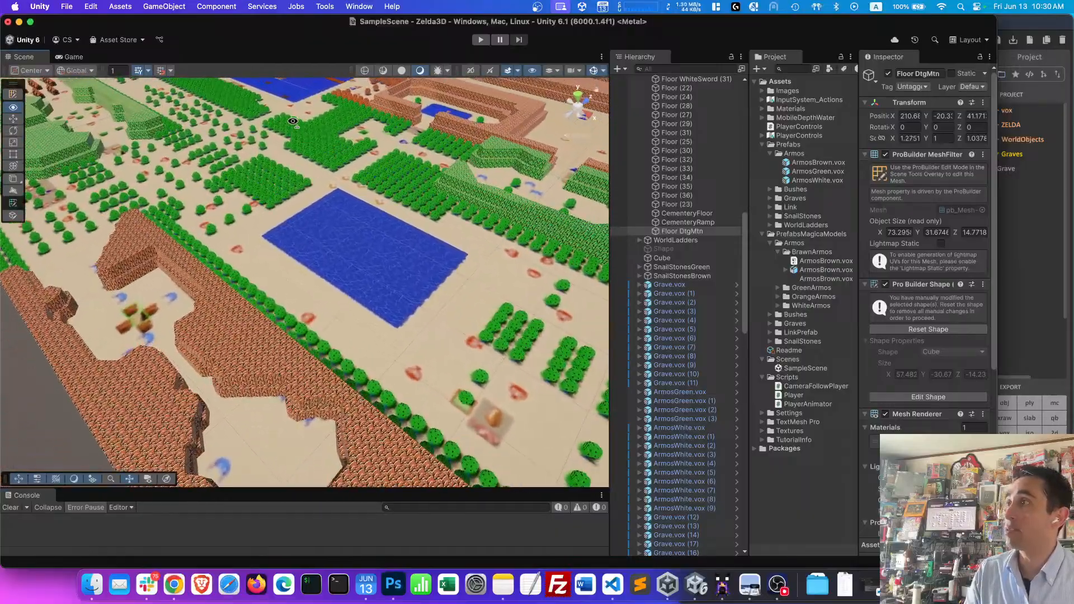
key(w)
key(a)
right_drag(292, 121, 364, 144)
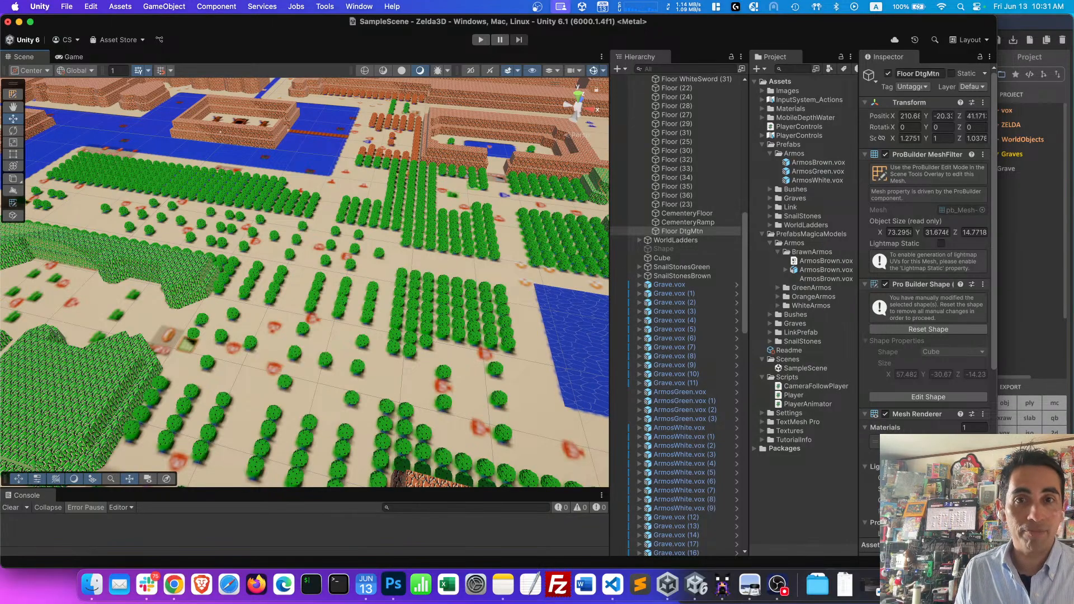
click(779, 589)
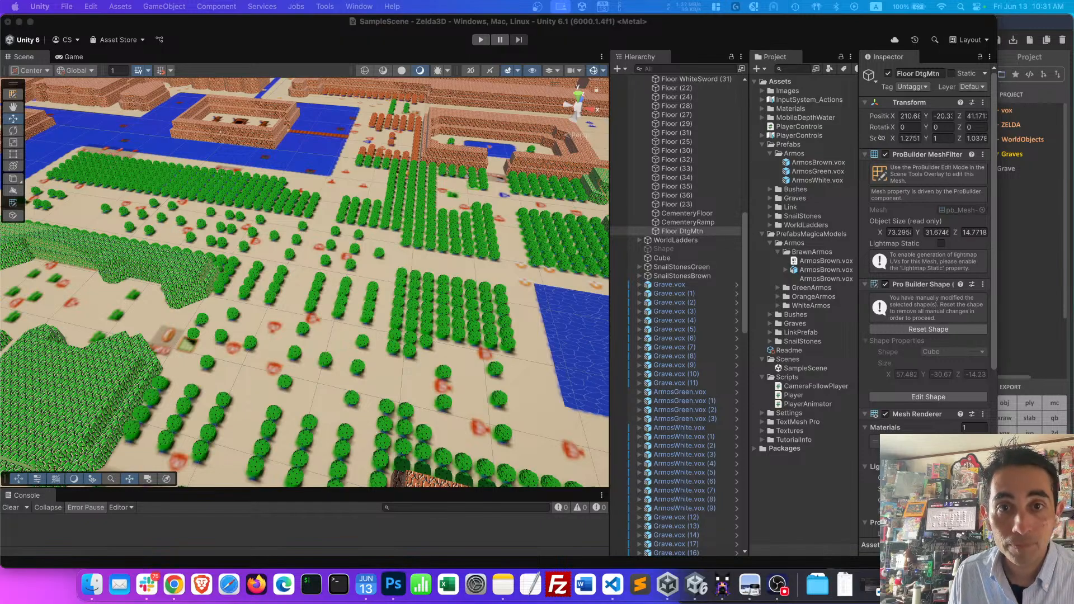